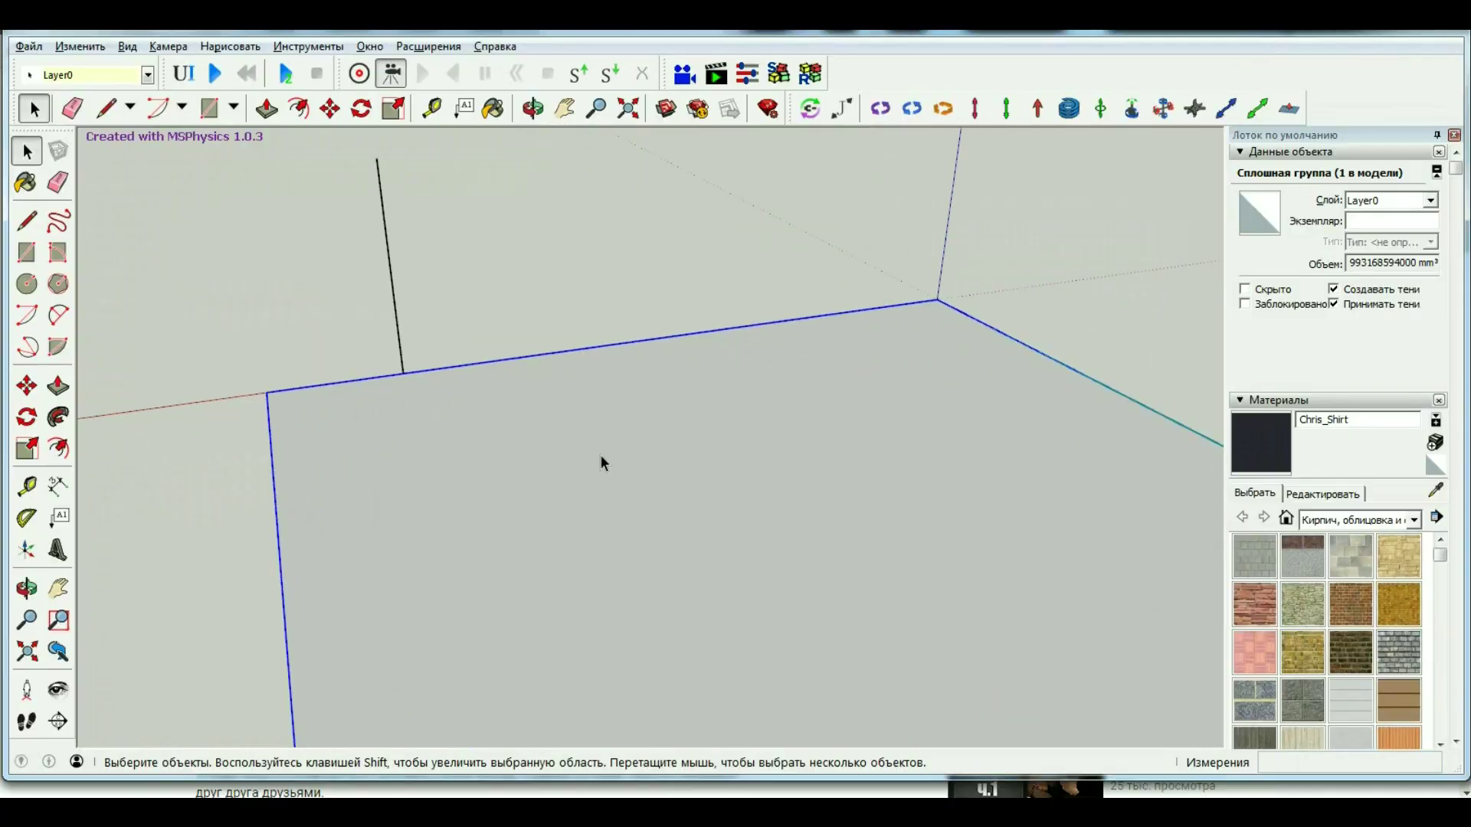
Deselect the lever scene's ground group by clicking empty viewport space.
left_click(555, 315)
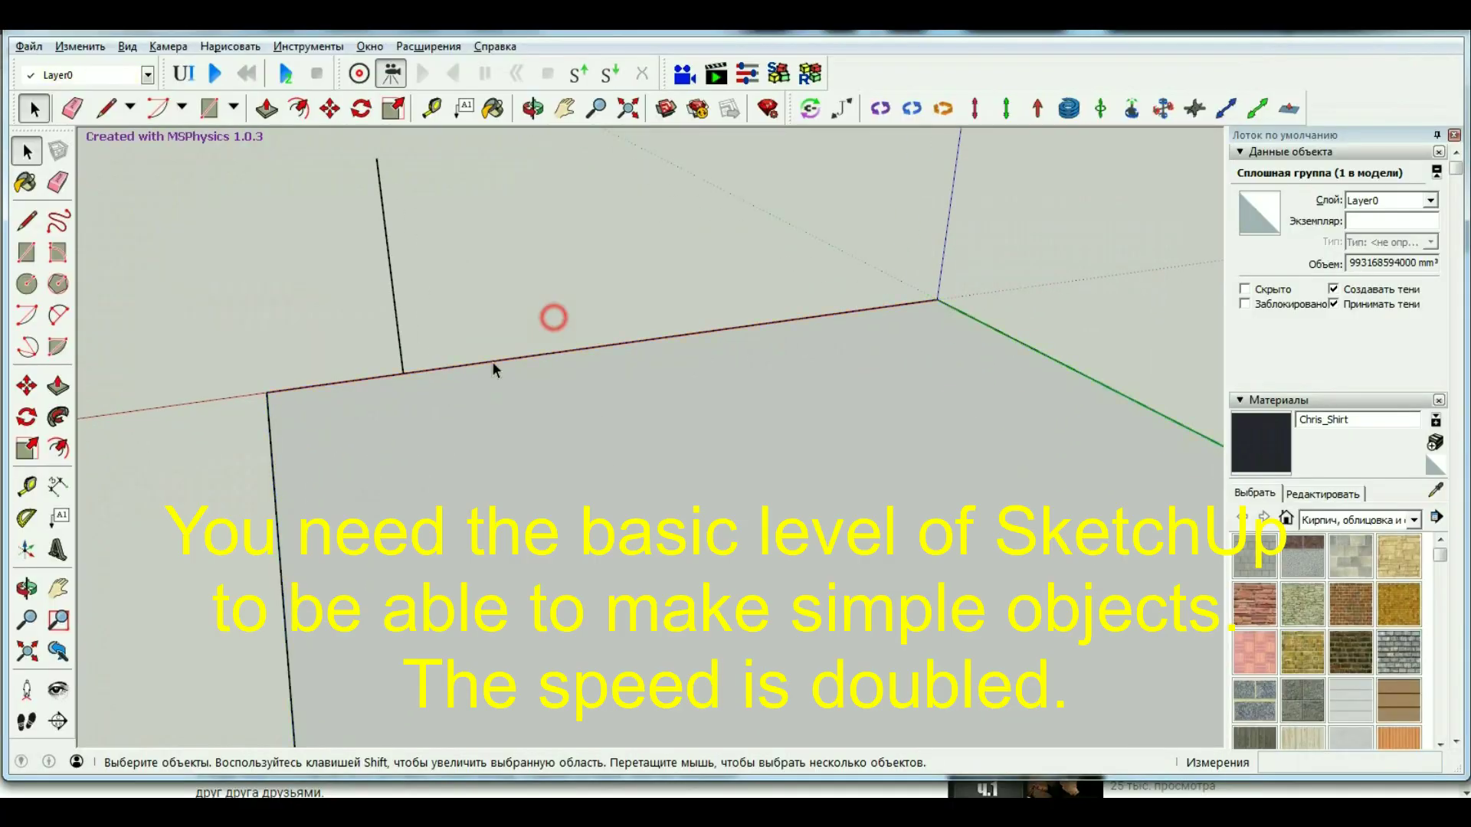
Draw a thin rectangular ground slab and make it a group (Создать группу).
left_click(28, 258)
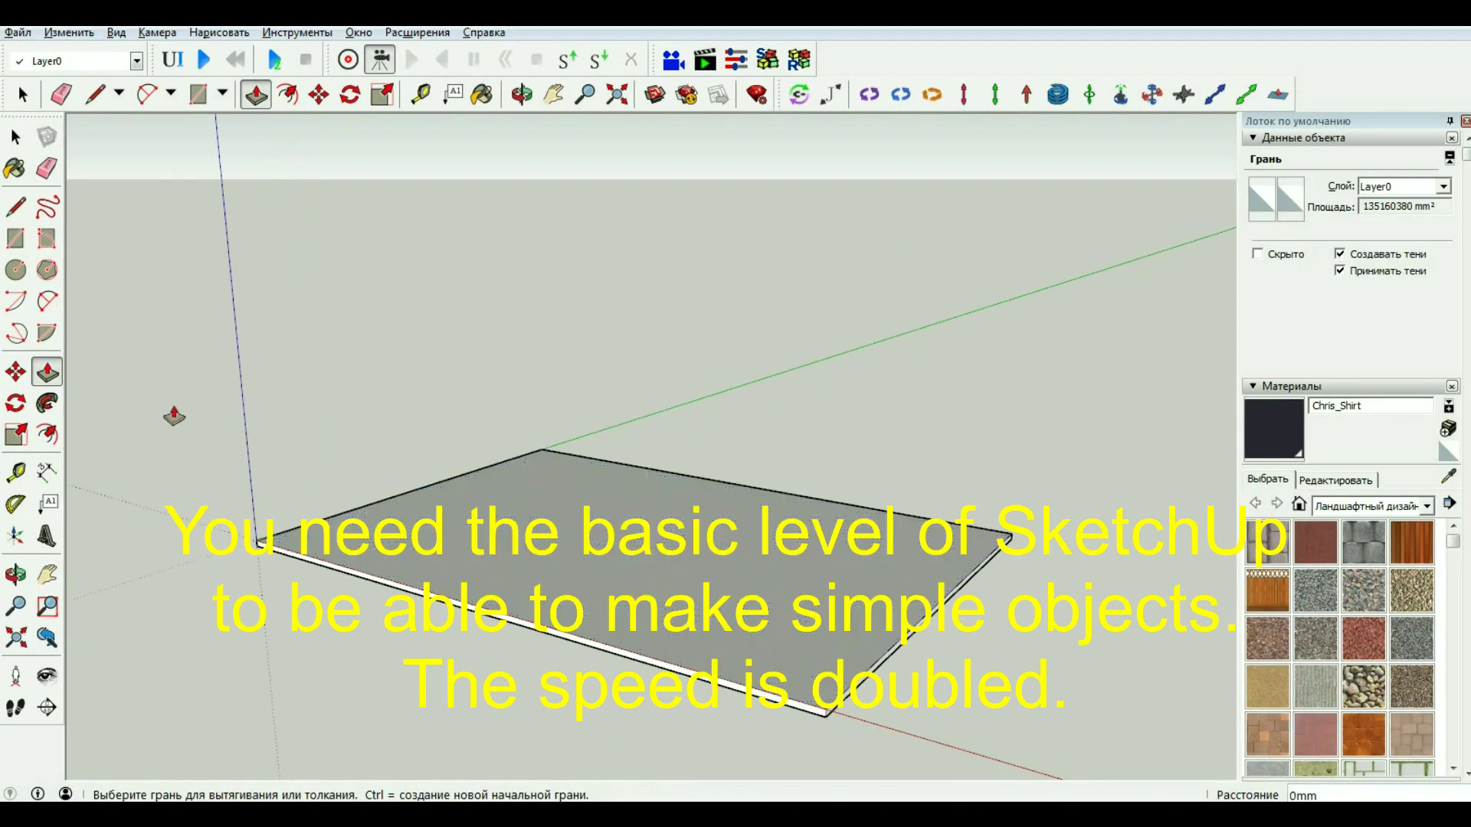
left_click(16, 139)
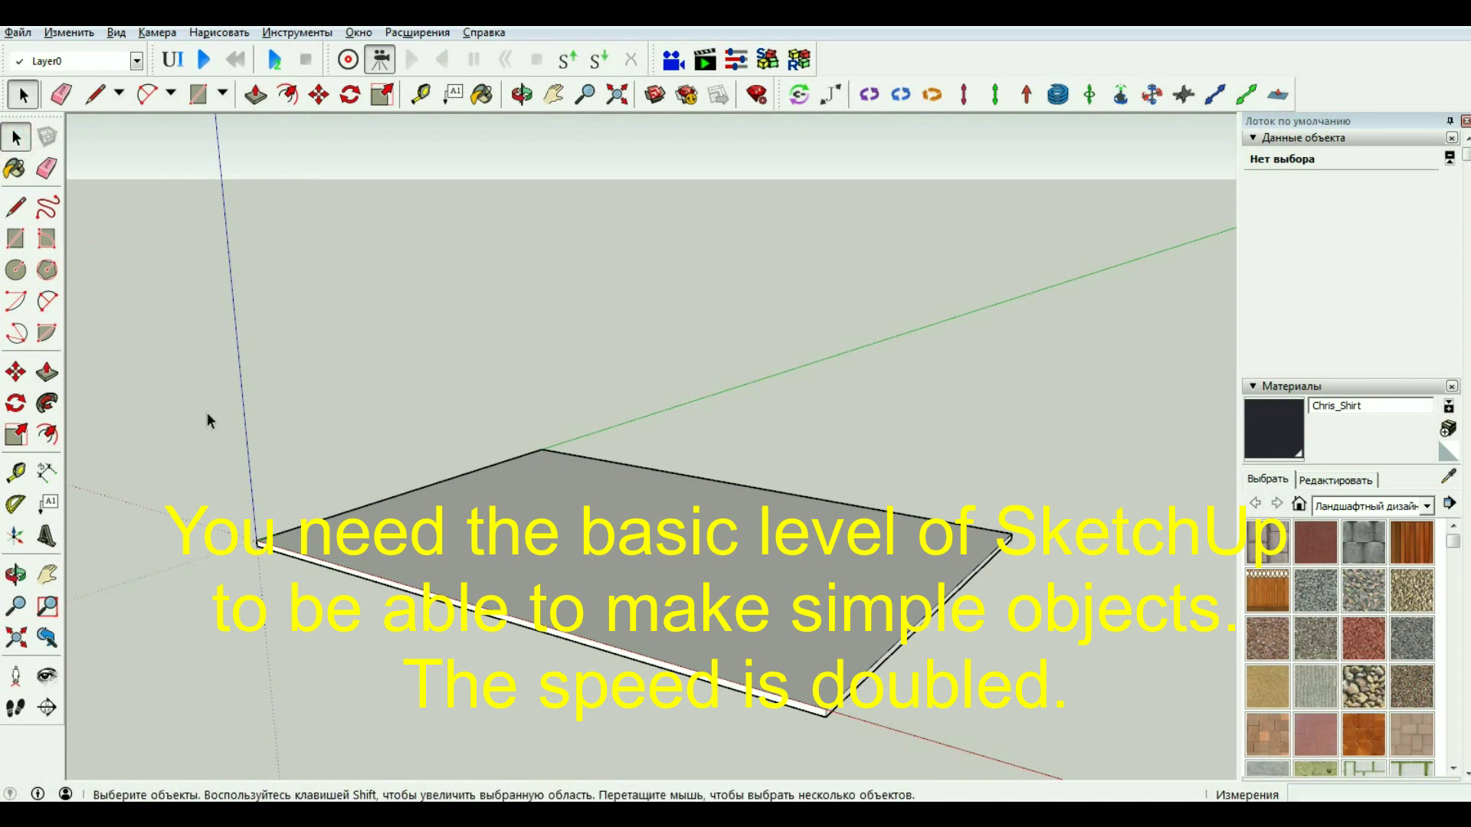
left_click_drag(206, 412, 1084, 740)
right_click(738, 593)
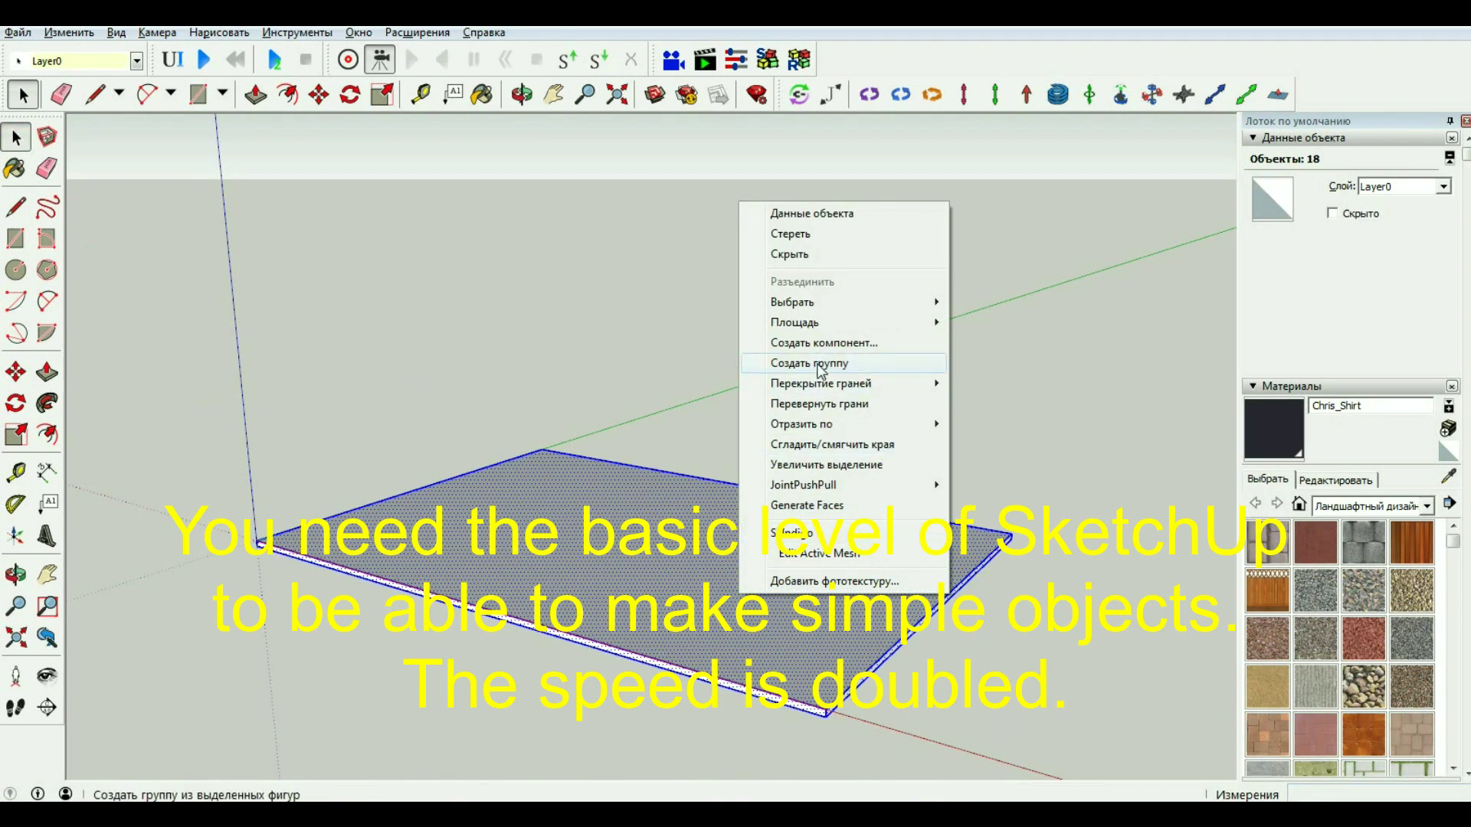
left_click(821, 370)
Set the slab group's MSPhysics shape to Static Mesh.
right_click(858, 606)
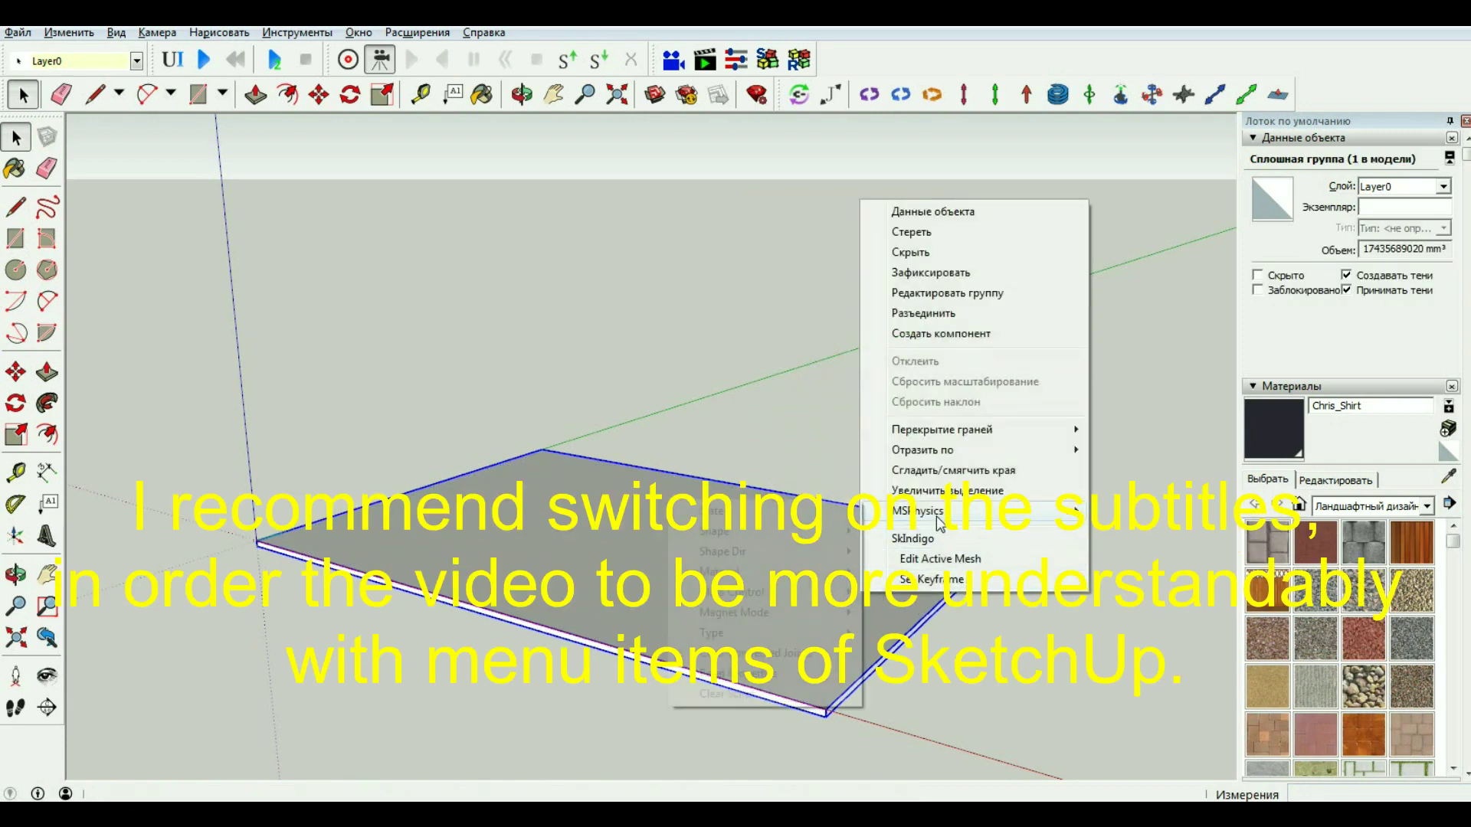
mouse_move(919, 511)
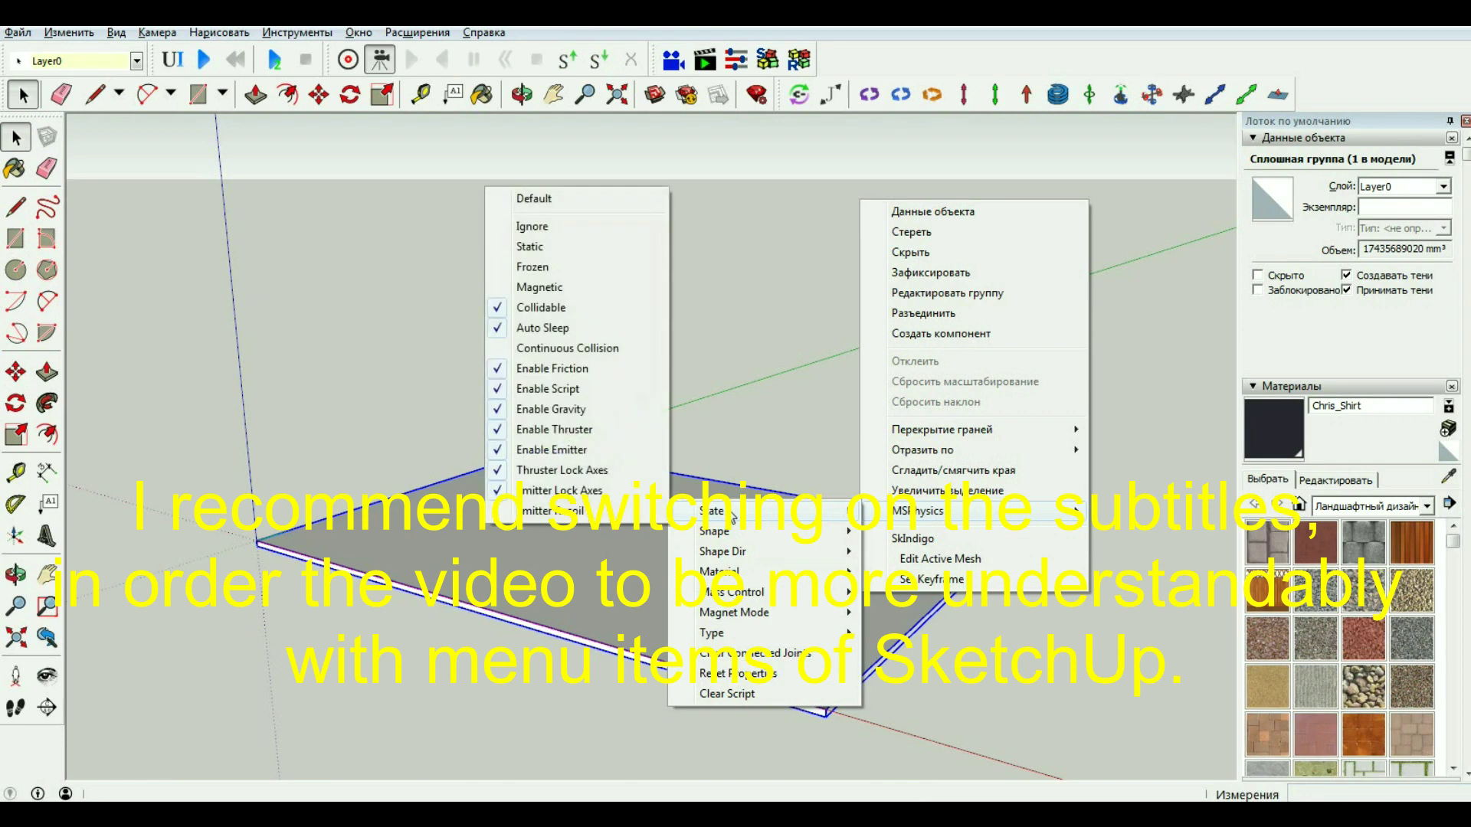
mouse_move(714, 531)
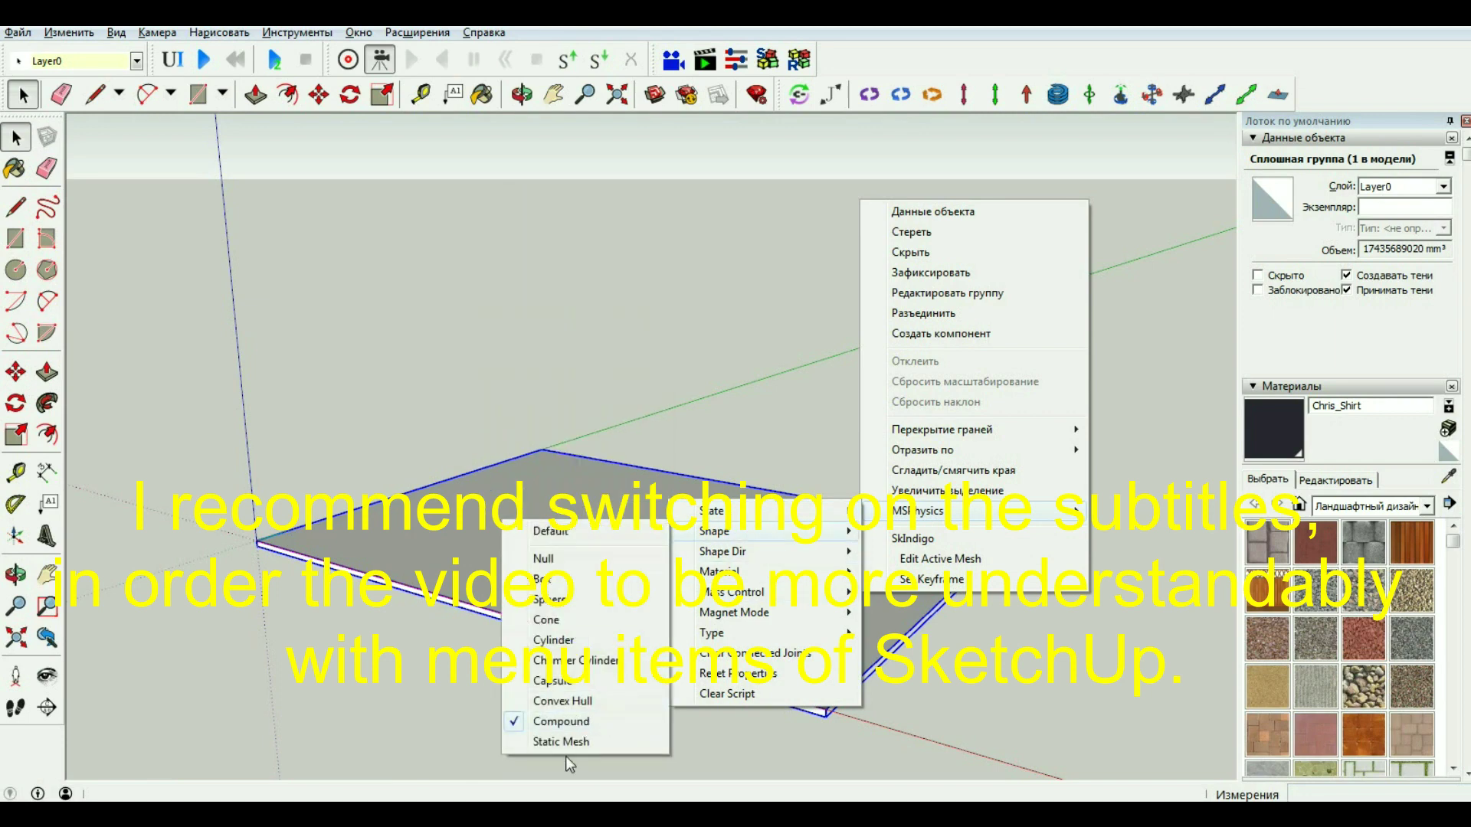
left_click(570, 742)
left_click(799, 457)
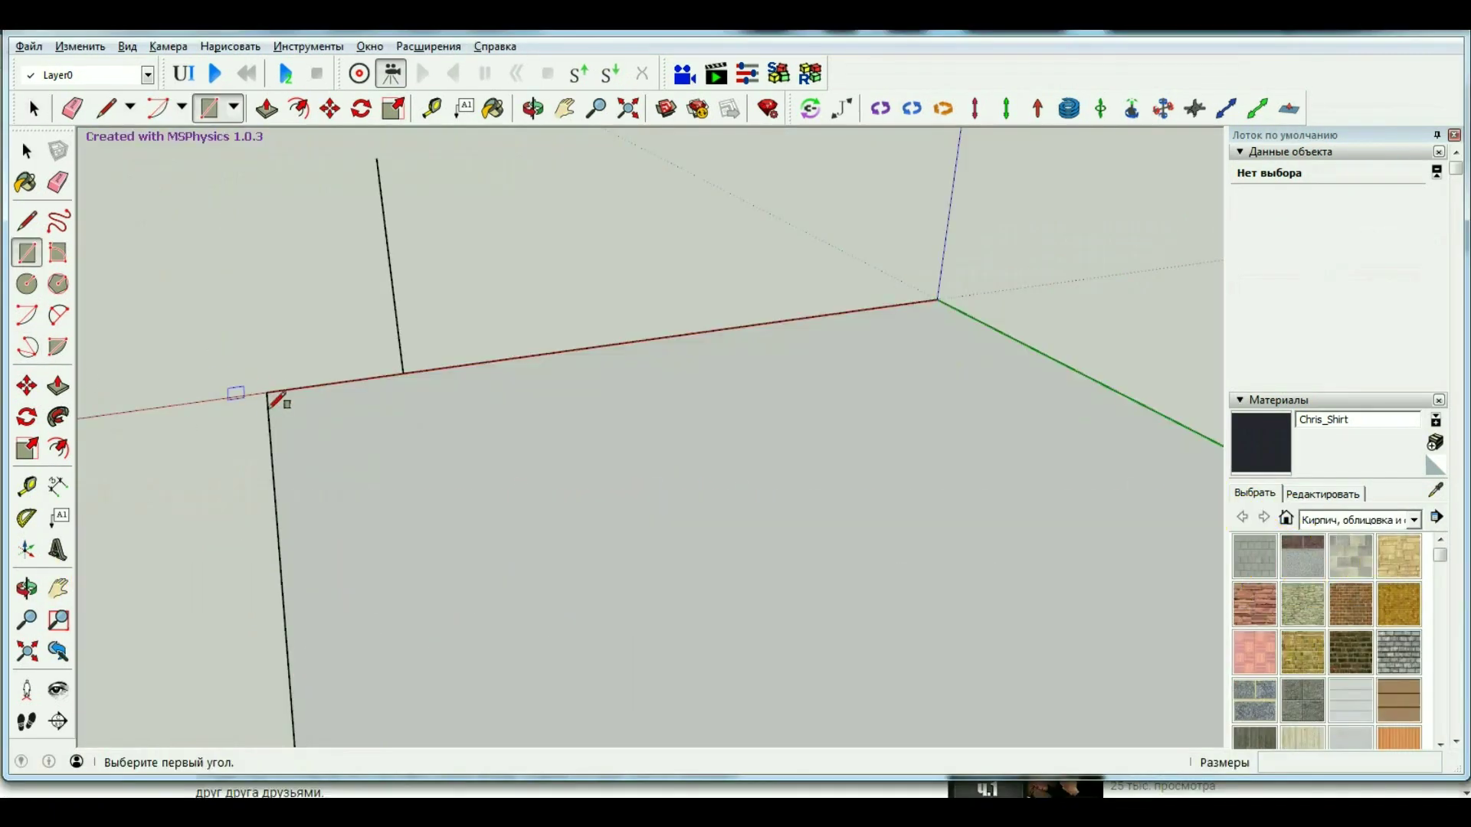
Draw an upright rectangle standing along the slab's back edge.
left_click(276, 395)
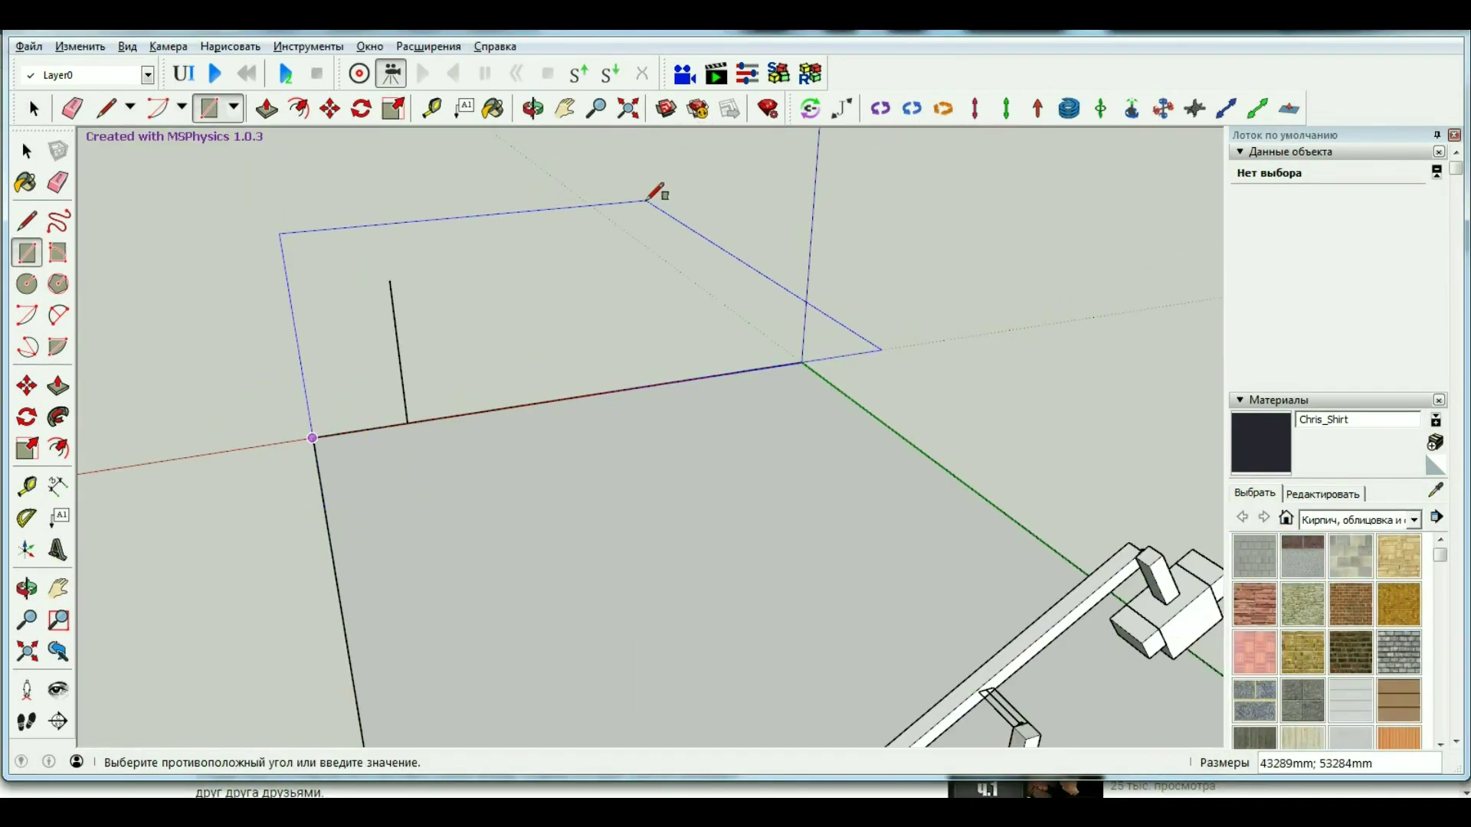
scroll(586, 253, "down", 1)
scroll(679, 164, "down", 2)
scroll(729, 151, "down", 1)
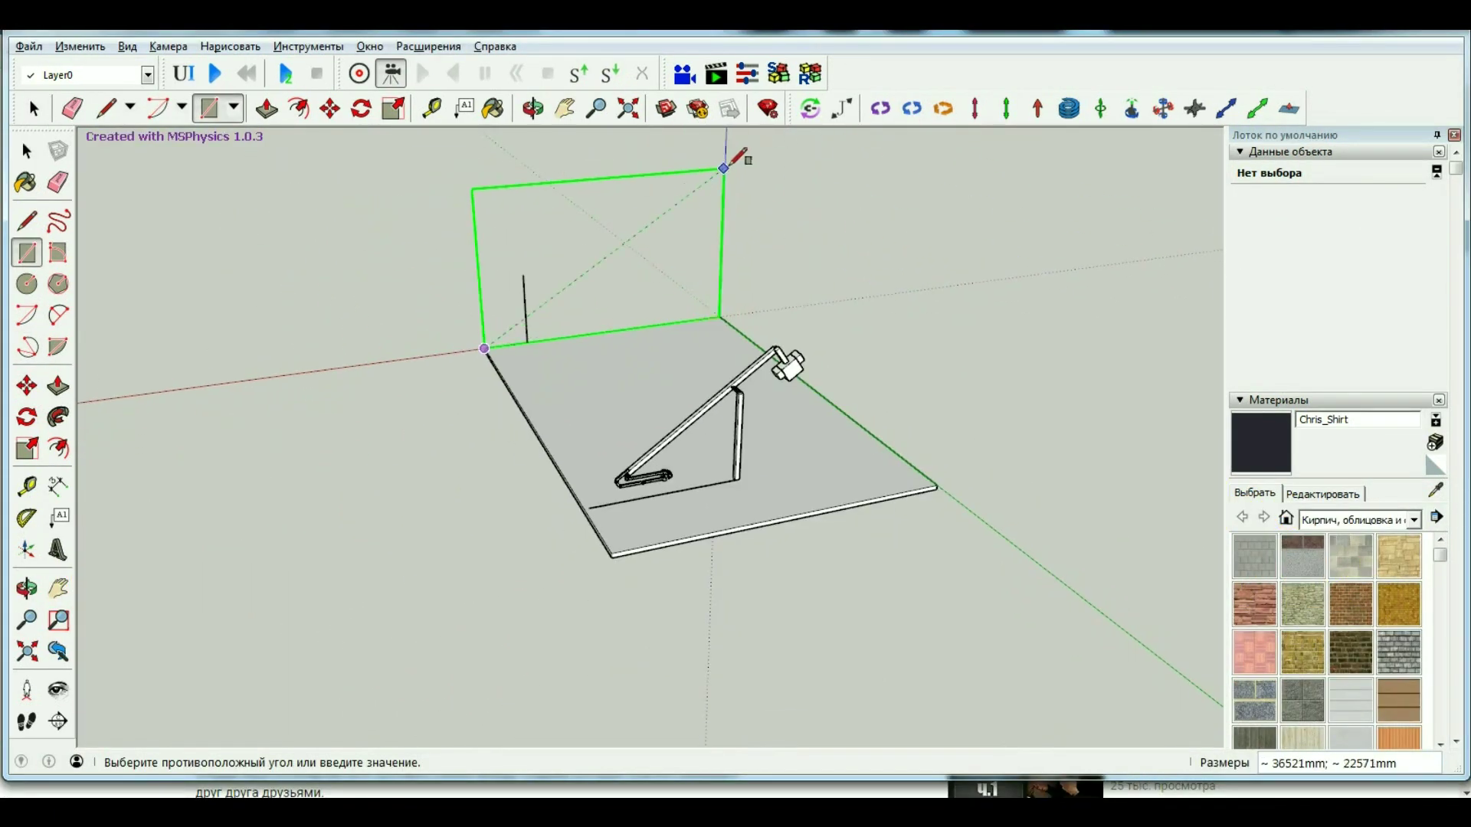
left_click(750, 143)
scroll(576, 214, "up", 3)
key("space")
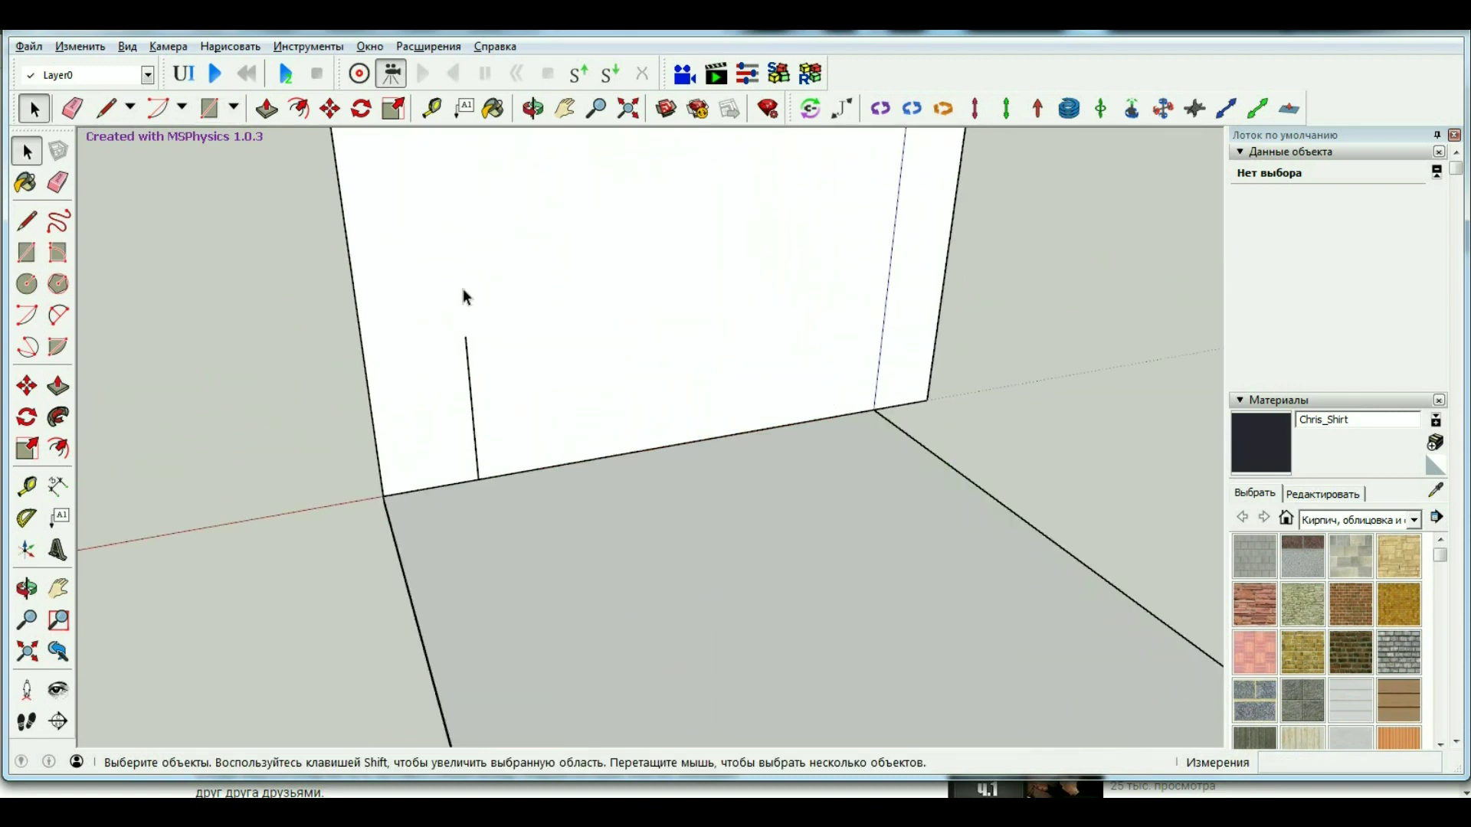
Push/Pull the upright rectangle out into a thick box.
left_click(476, 435)
scroll(450, 455, "down", 3)
scroll(459, 442, "up", 2)
left_click(441, 360)
left_click(57, 386)
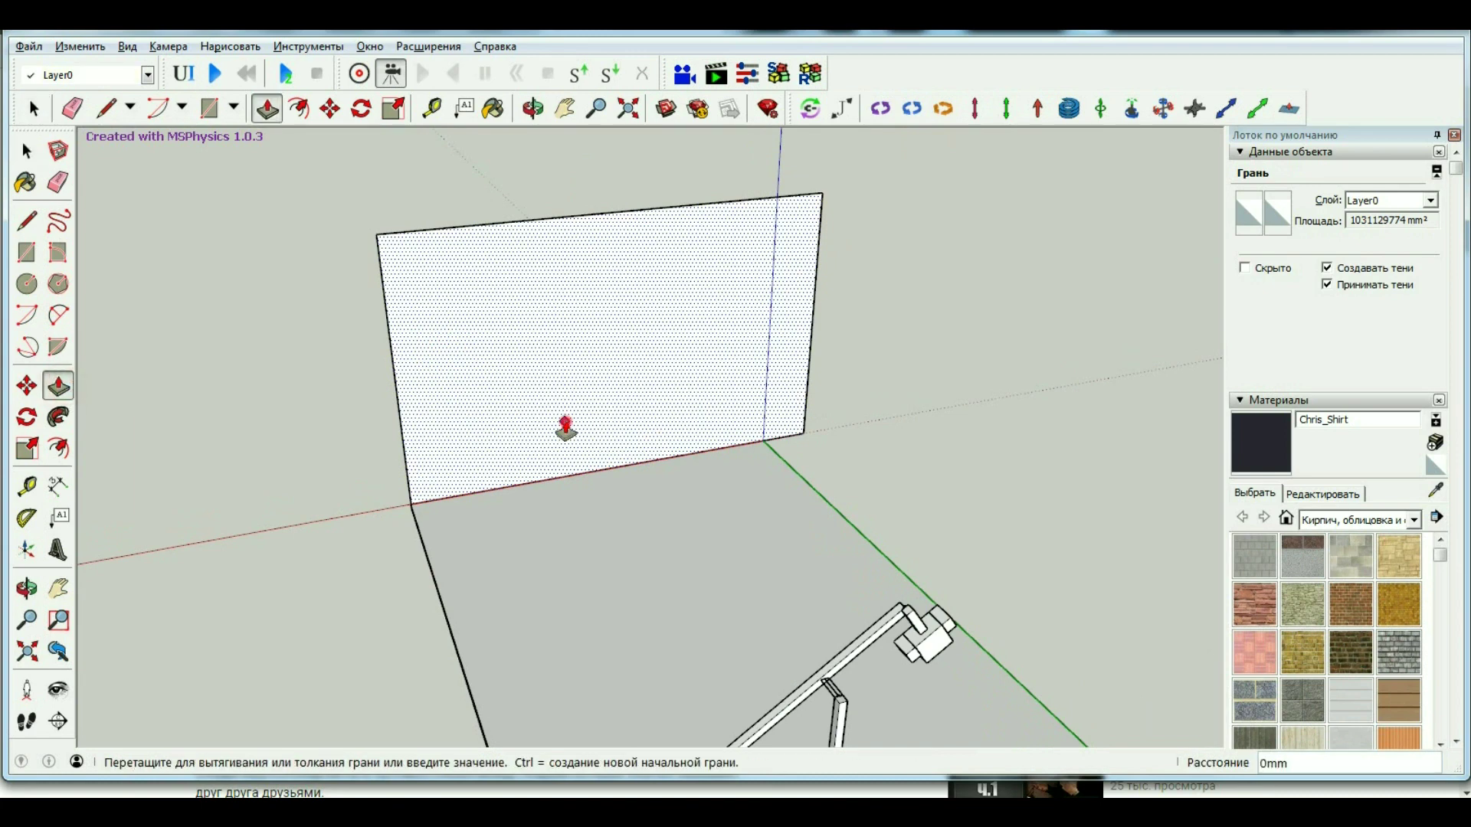
left_click_drag(562, 420, 463, 387)
key("space")
left_click(518, 389)
Select the entire box and make it a group (Создать группу).
triple_click(517, 389)
right_click(517, 385)
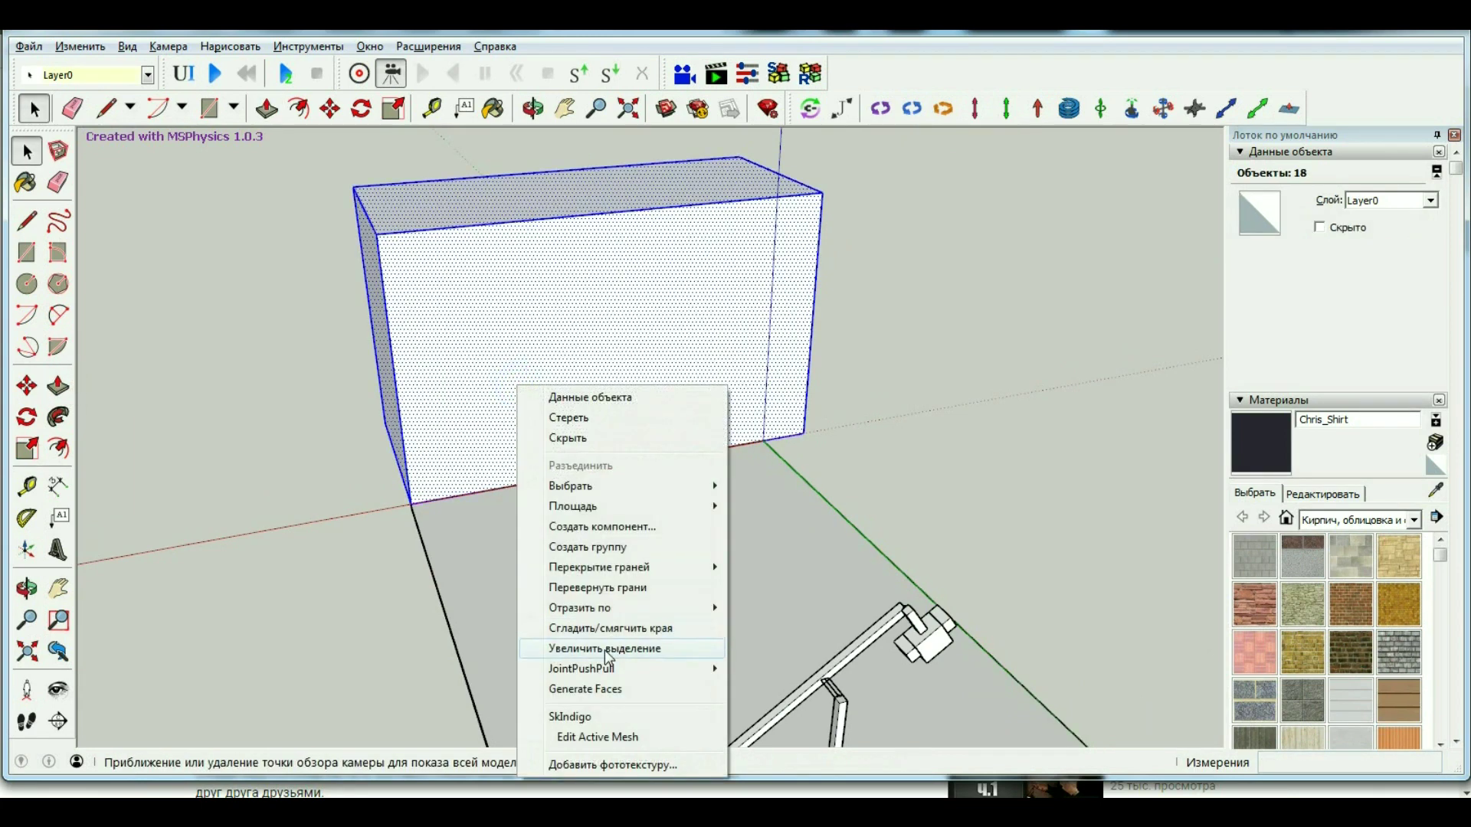
left_click(599, 548)
scroll(536, 505, "down", 2)
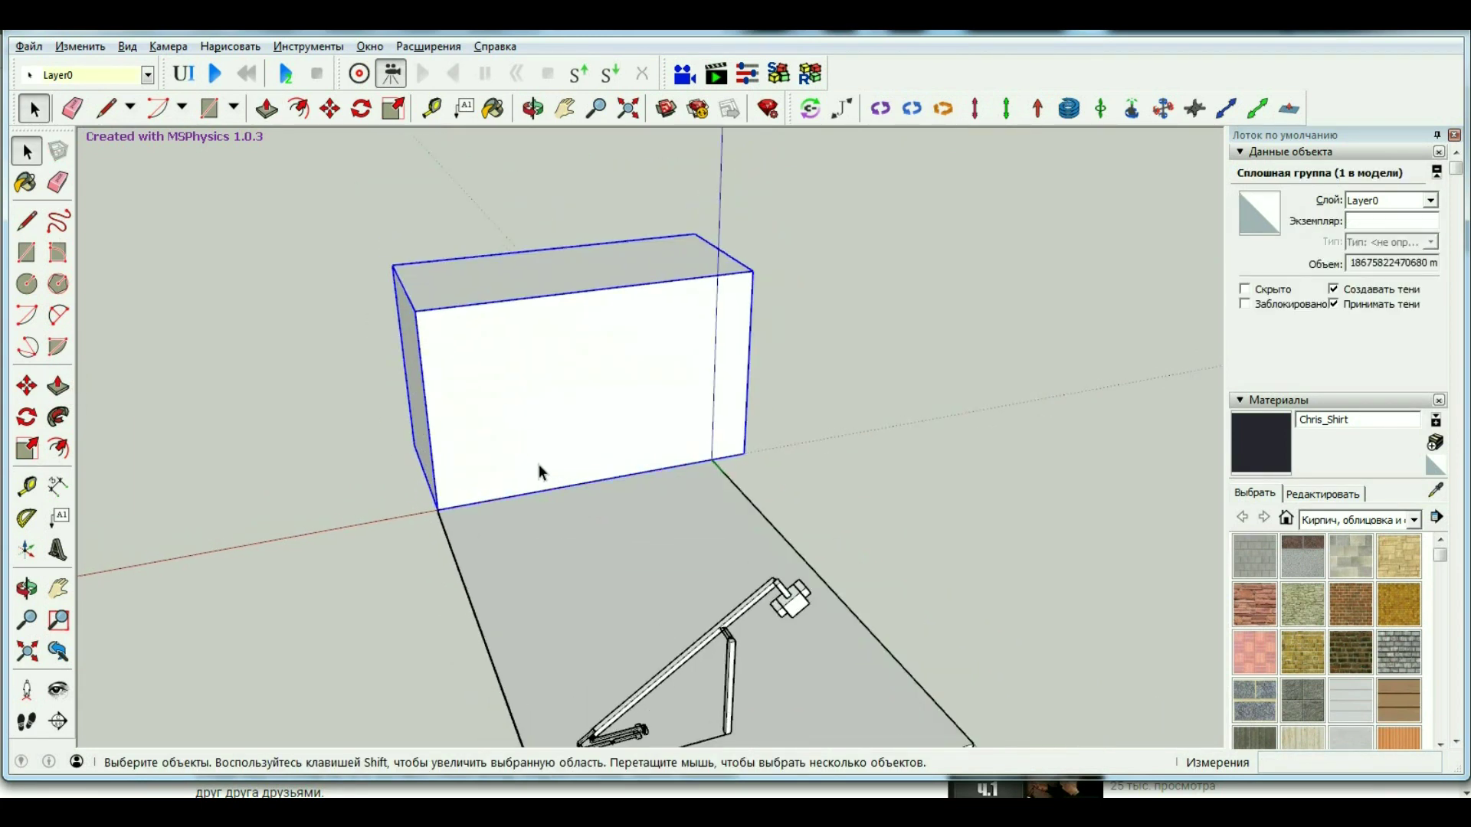
scroll(542, 476, "up", 3)
Draw a 15000 mm vertical line up from the box's bottom front edge.
key("l")
left_click(664, 478)
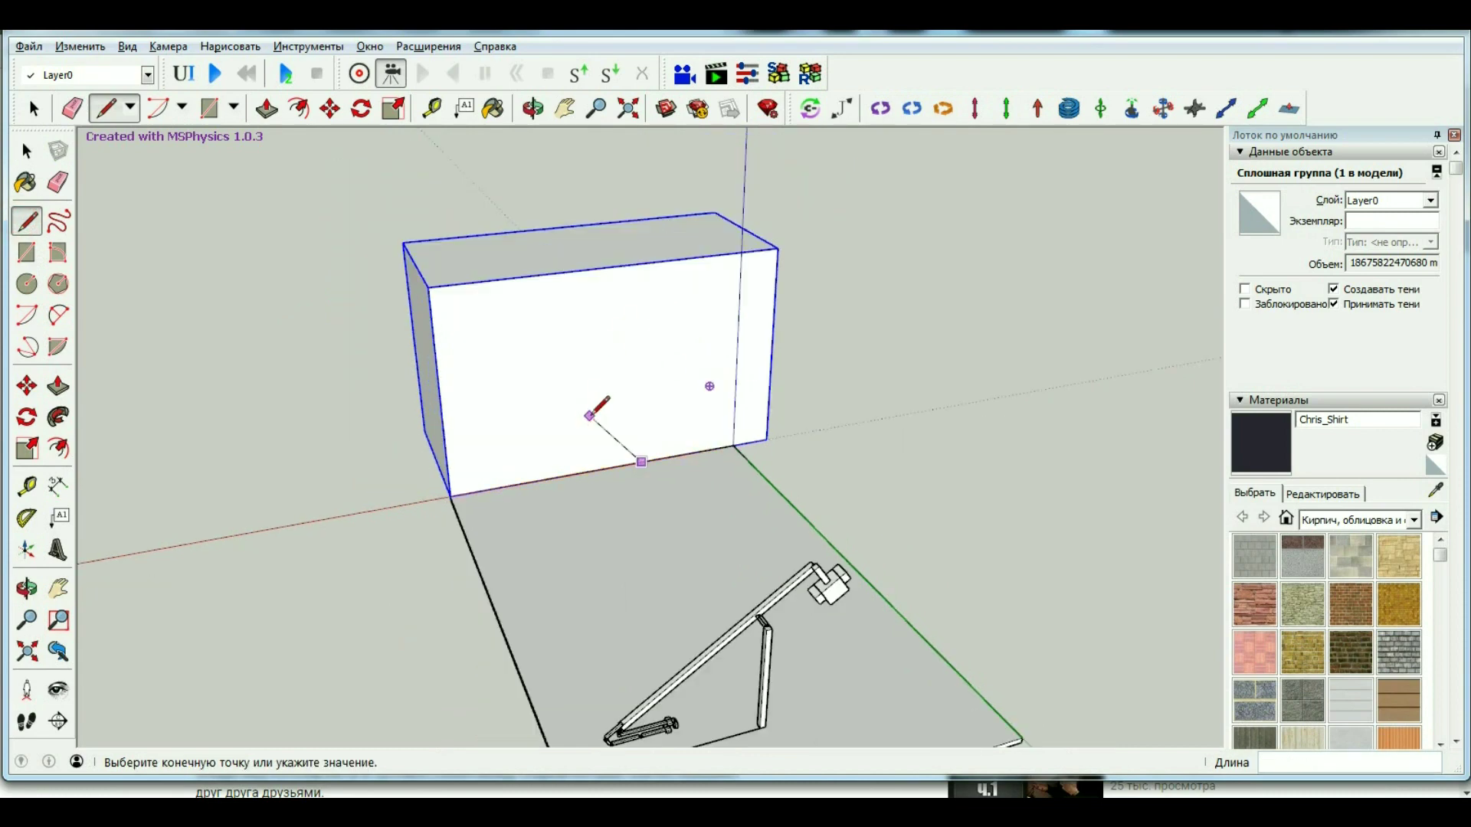
scroll(600, 410, "down", 3)
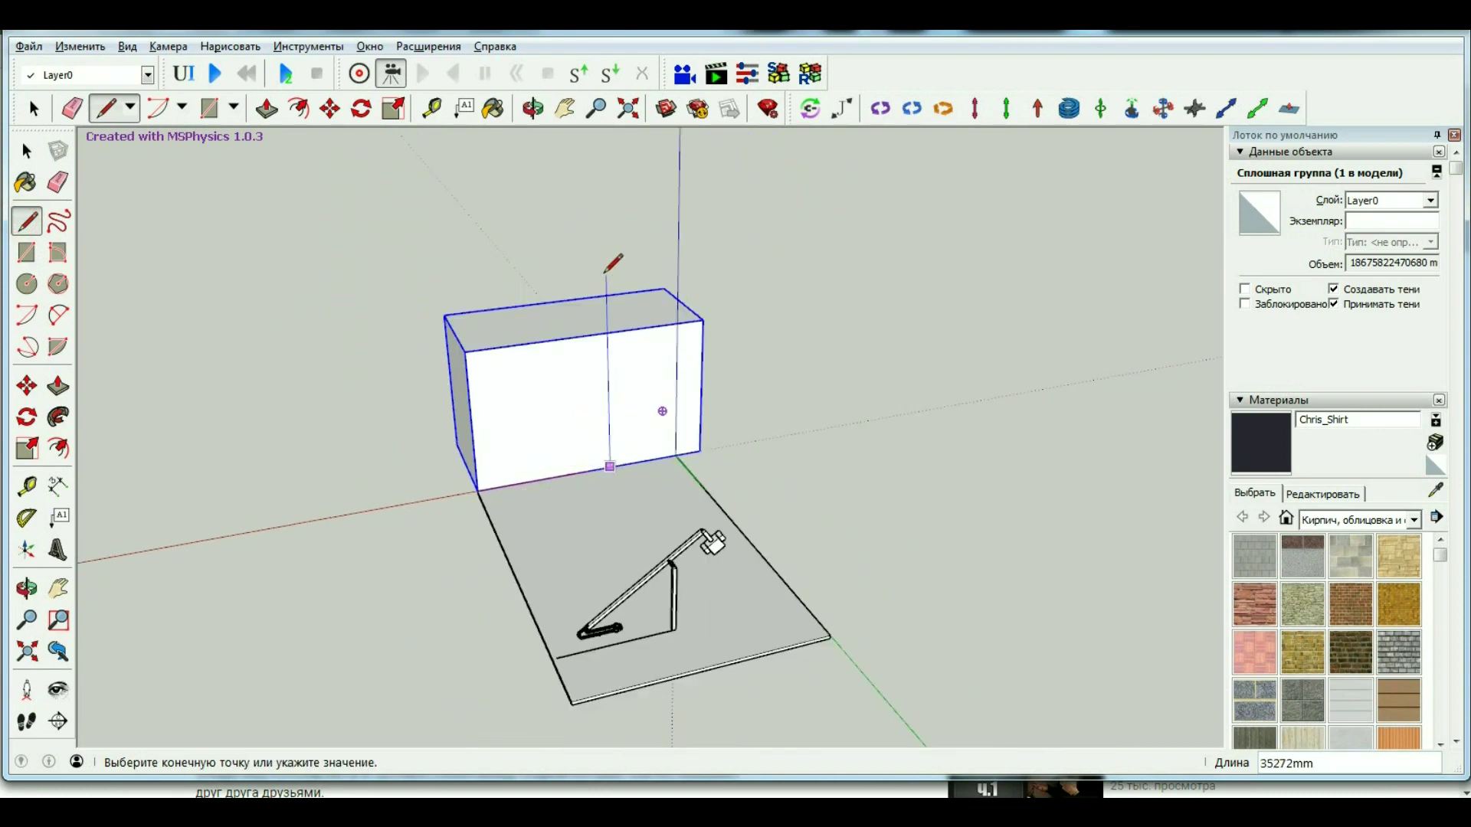
scroll(608, 345, "up", 1)
scroll(611, 383, "up", 2)
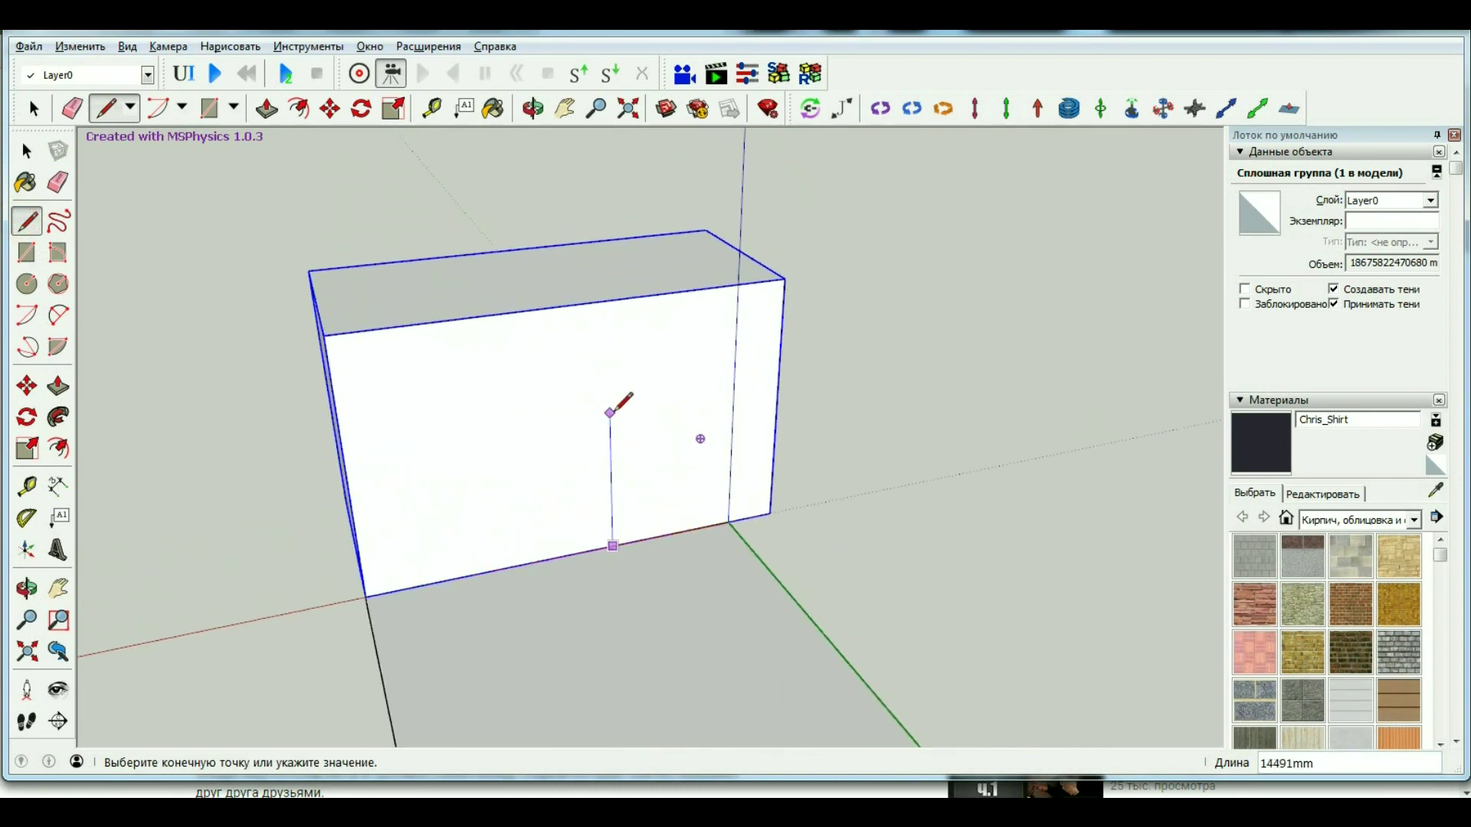
scroll(609, 394, "up", 1)
type("15000")
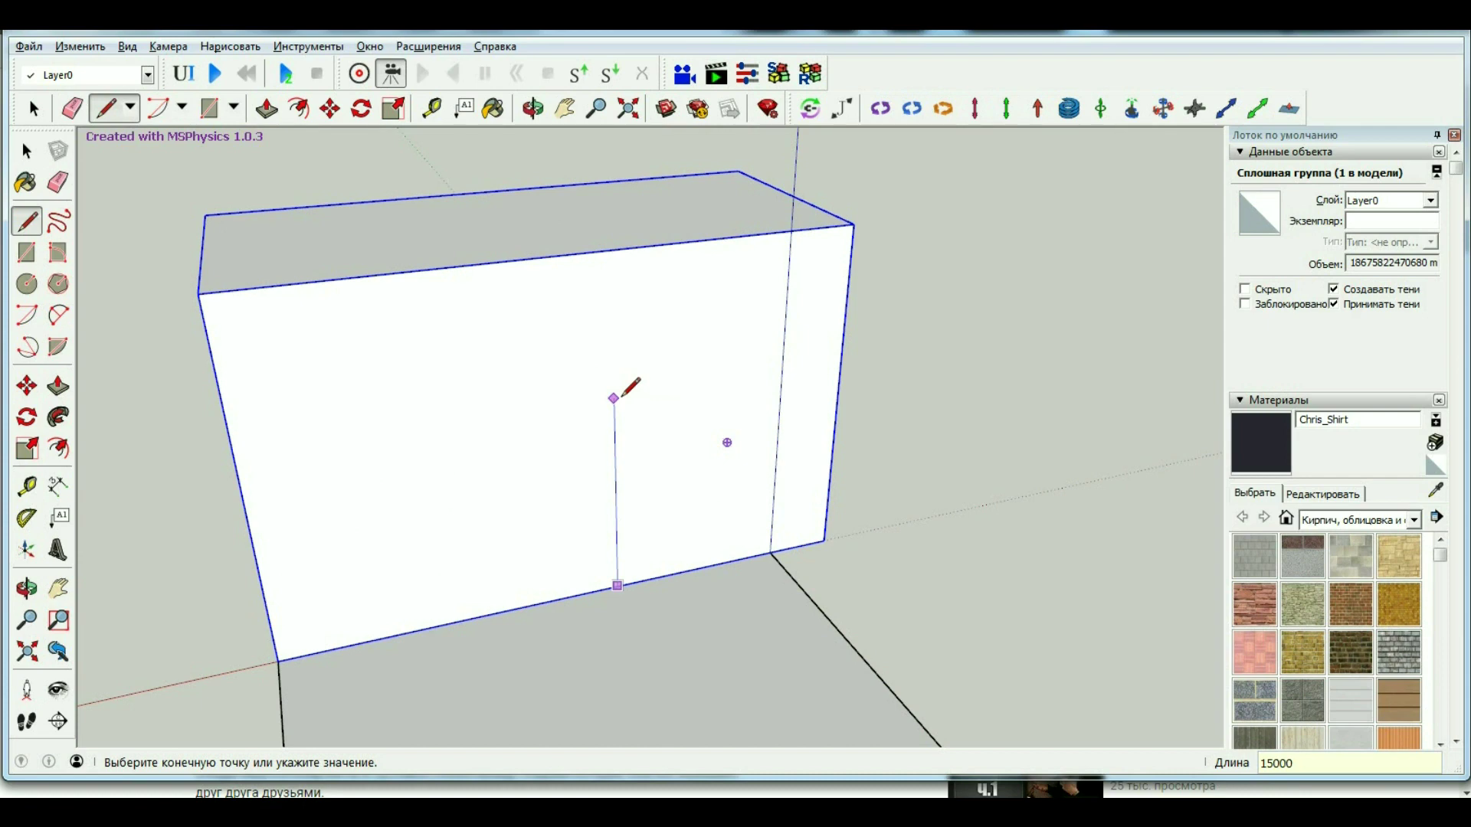
key("Return")
scroll(622, 394, "up", 2)
key("Escape")
Zoom around the new vertical line and cancel a stray unfinished line.
scroll(499, 534, "up", 1)
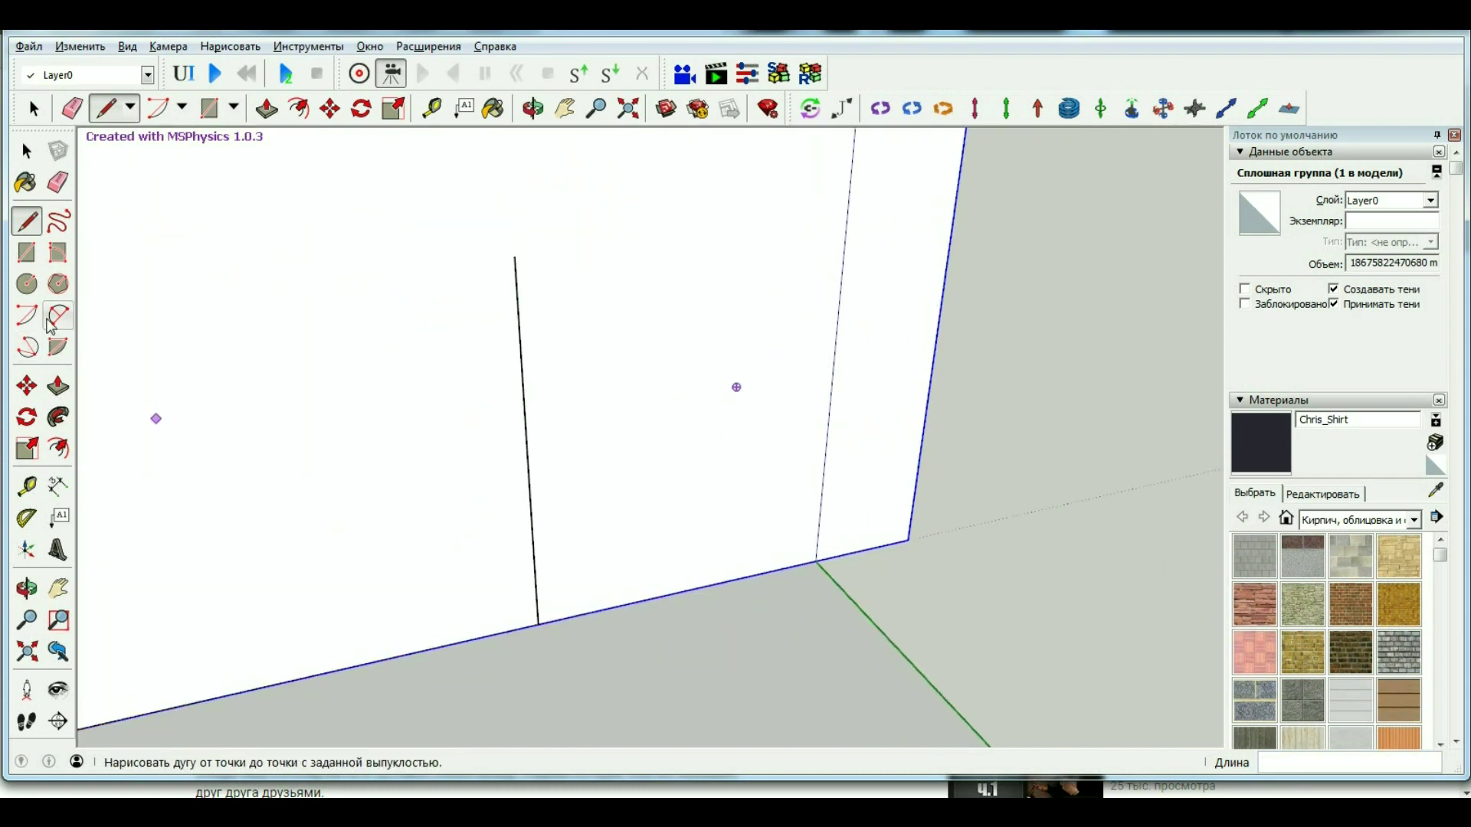
scroll(537, 622, "up", 1)
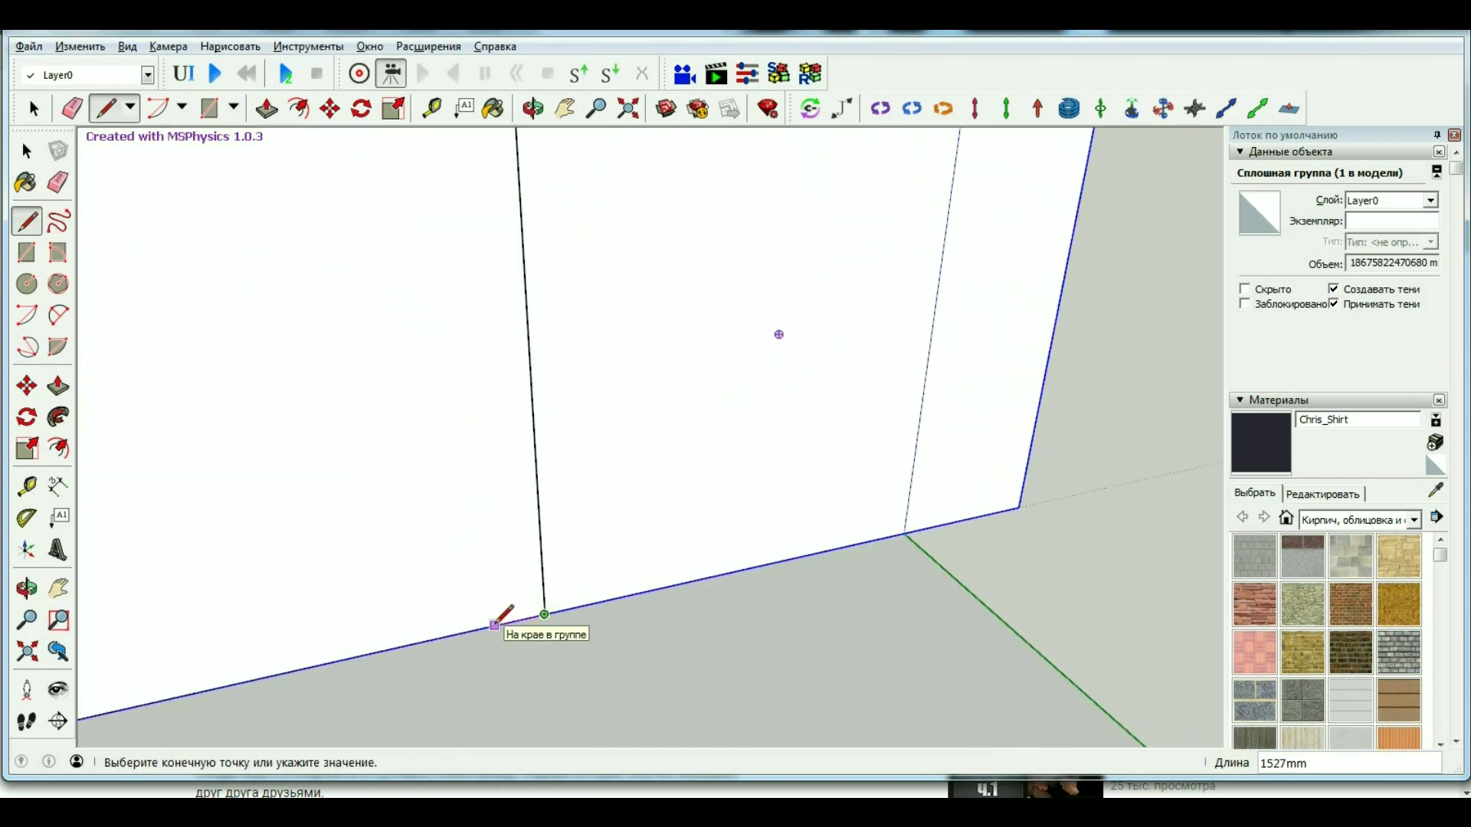
scroll(494, 624, "down", 2)
scroll(501, 622, "down", 1)
scroll(505, 622, "up", 2)
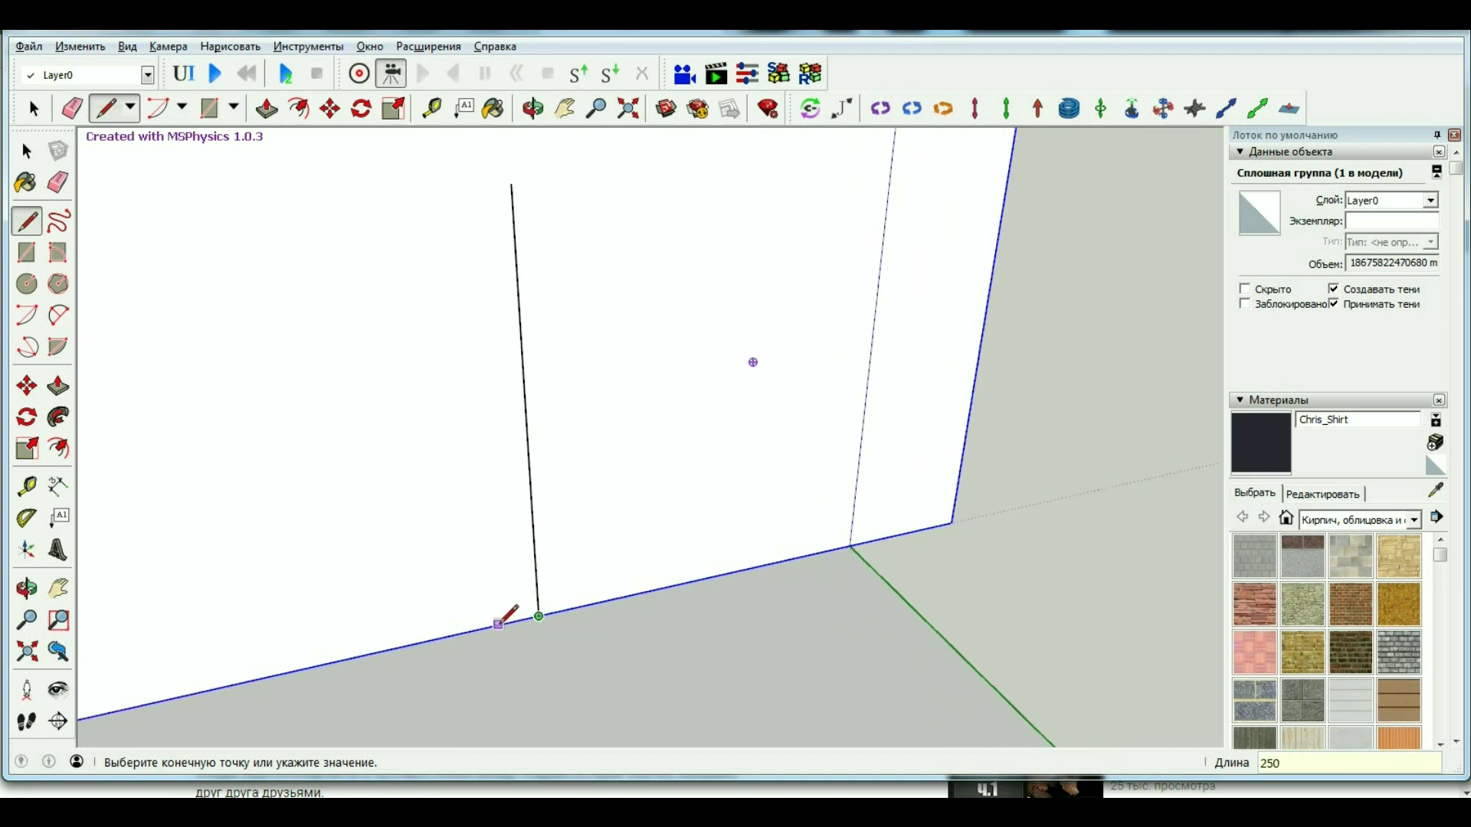
scroll(537, 556, "up", 2)
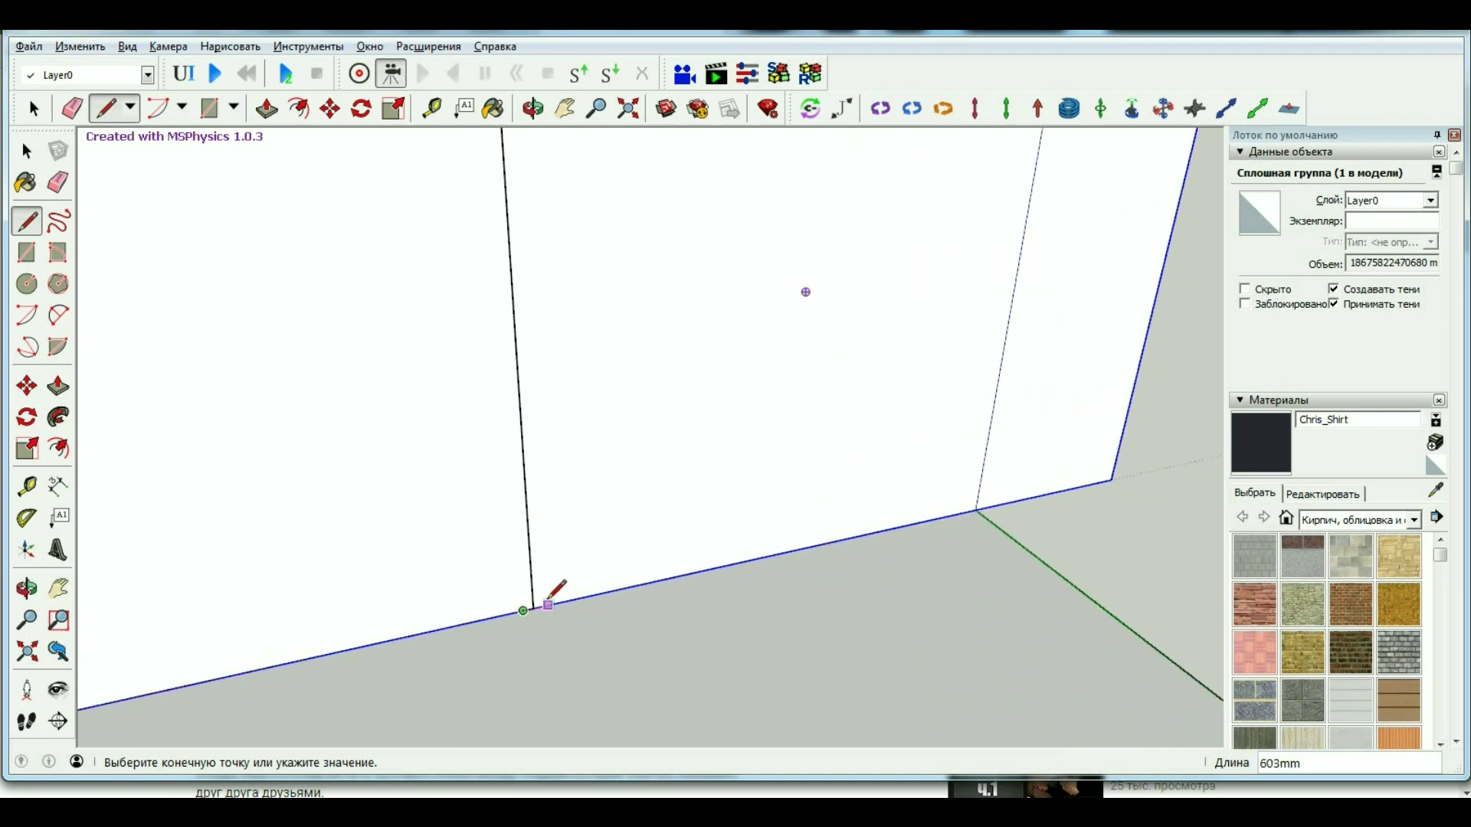
scroll(539, 590, "up", 1)
scroll(86, 663, "down", 1)
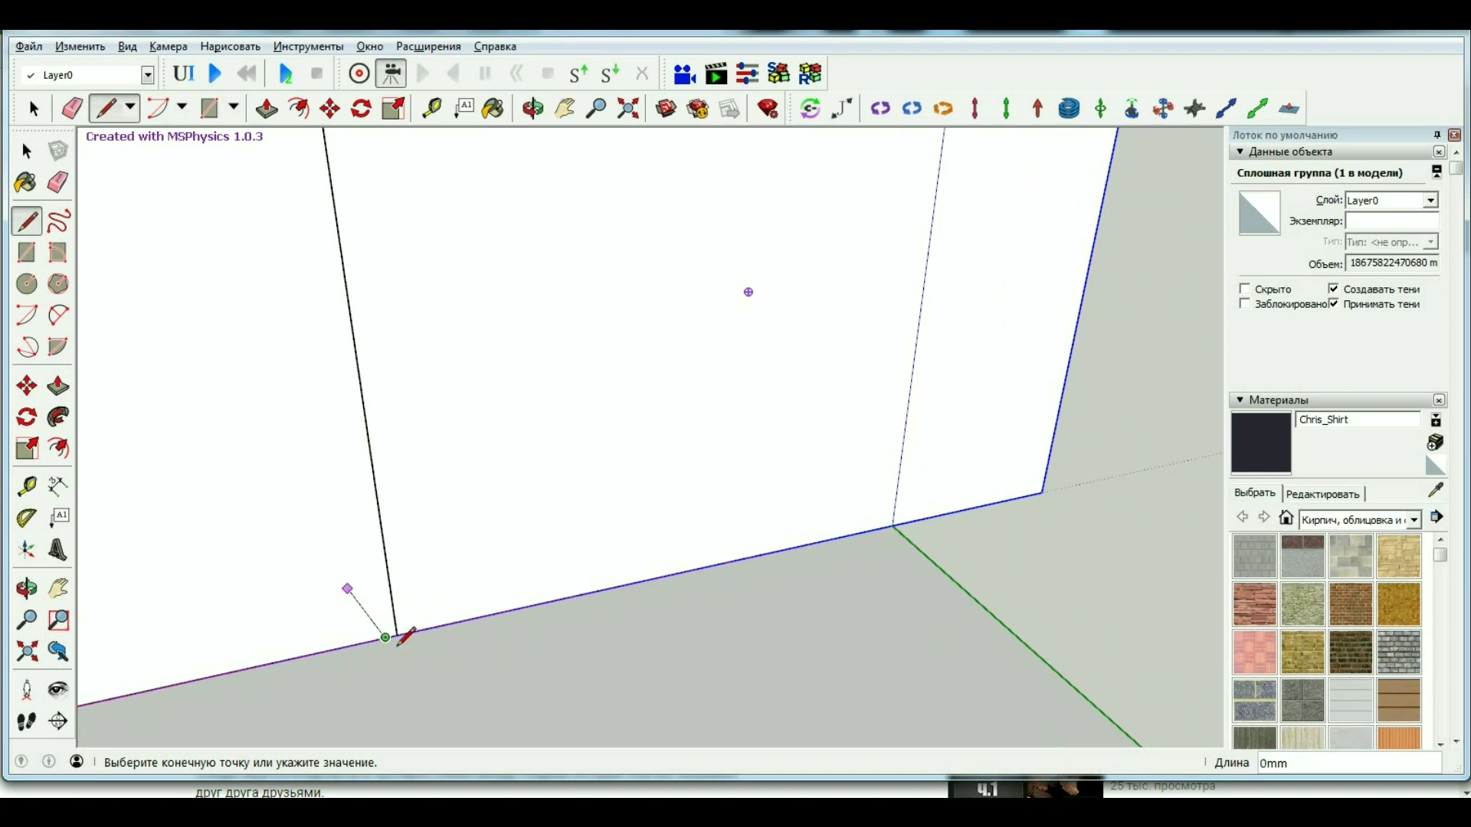
key("Escape")
scroll(414, 648, "down", 1)
scroll(405, 639, "up", 2)
scroll(399, 624, "up", 2)
scroll(404, 619, "up", 1)
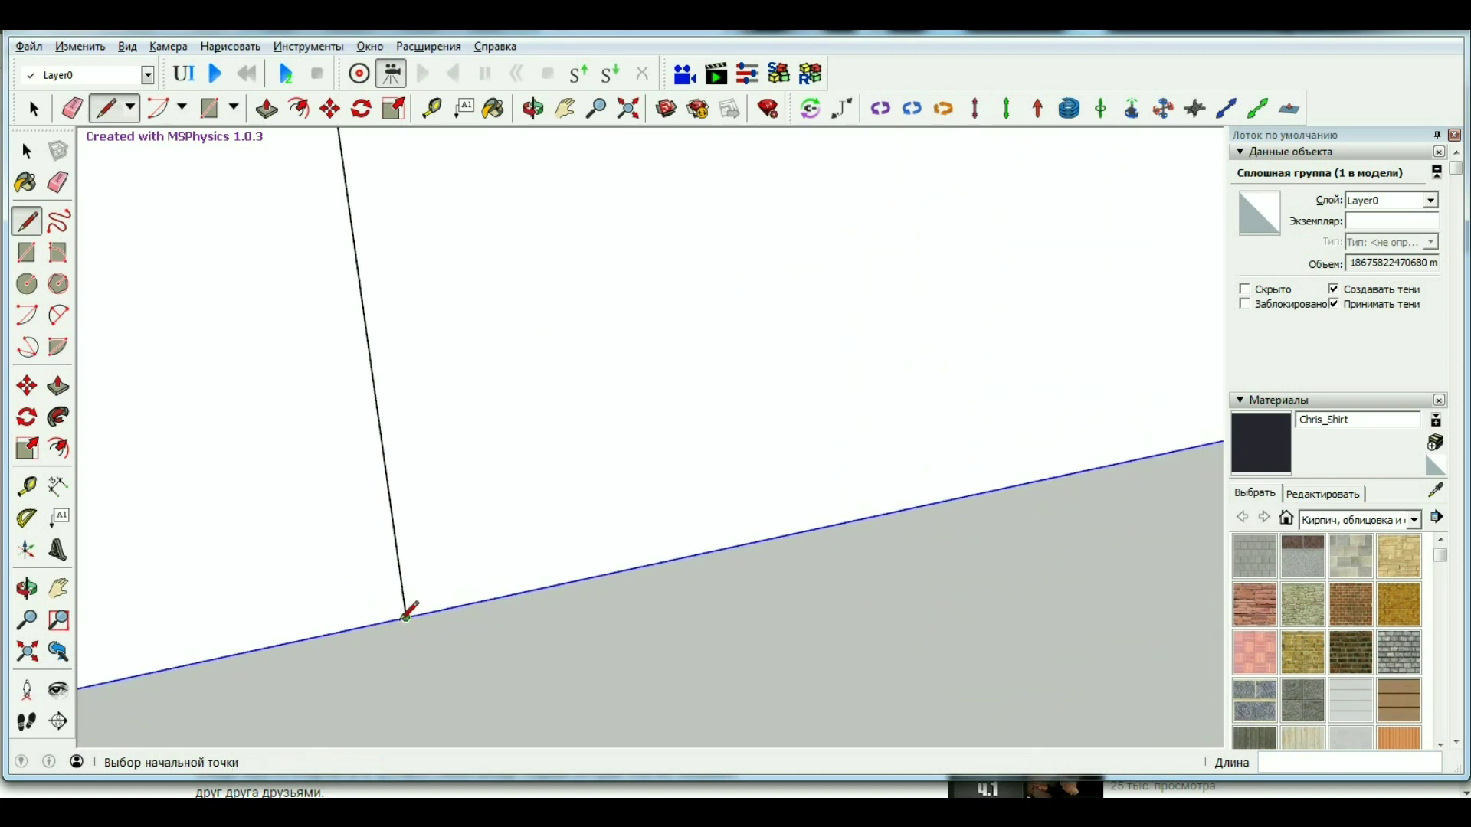
Draw the post's second long side and close its narrow bottom edge.
mouse_move(462, 695)
middle_mouse_down()
mouse_move(437, 676)
mouse_move(455, 530)
mouse_move(420, 314)
middle_mouse_up()
left_click(416, 326)
mouse_move(322, 382)
middle_mouse_down()
mouse_move(305, 392)
mouse_move(261, 365)
middle_mouse_up()
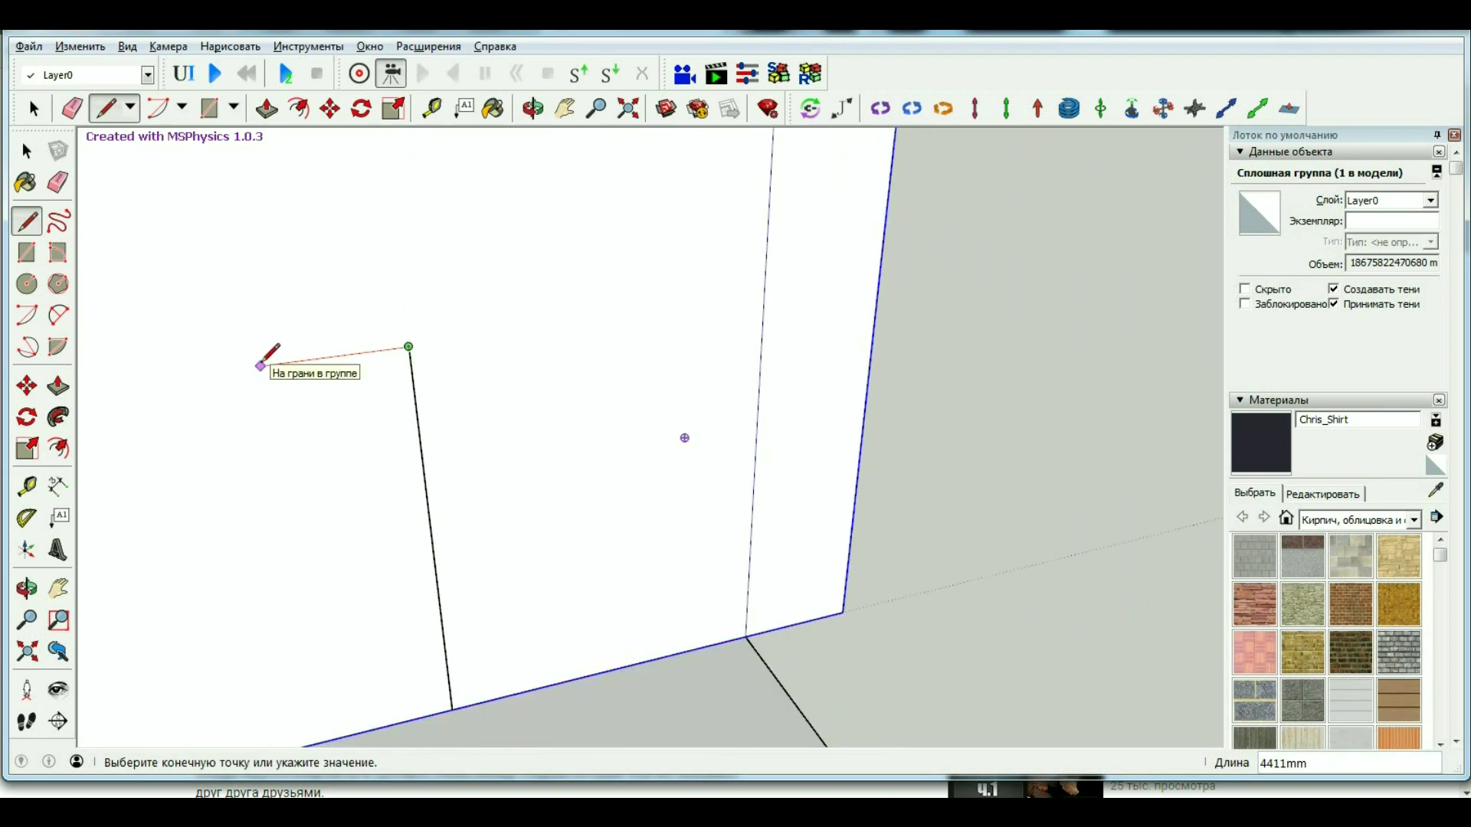
middle_click_drag(393, 546, 443, 696)
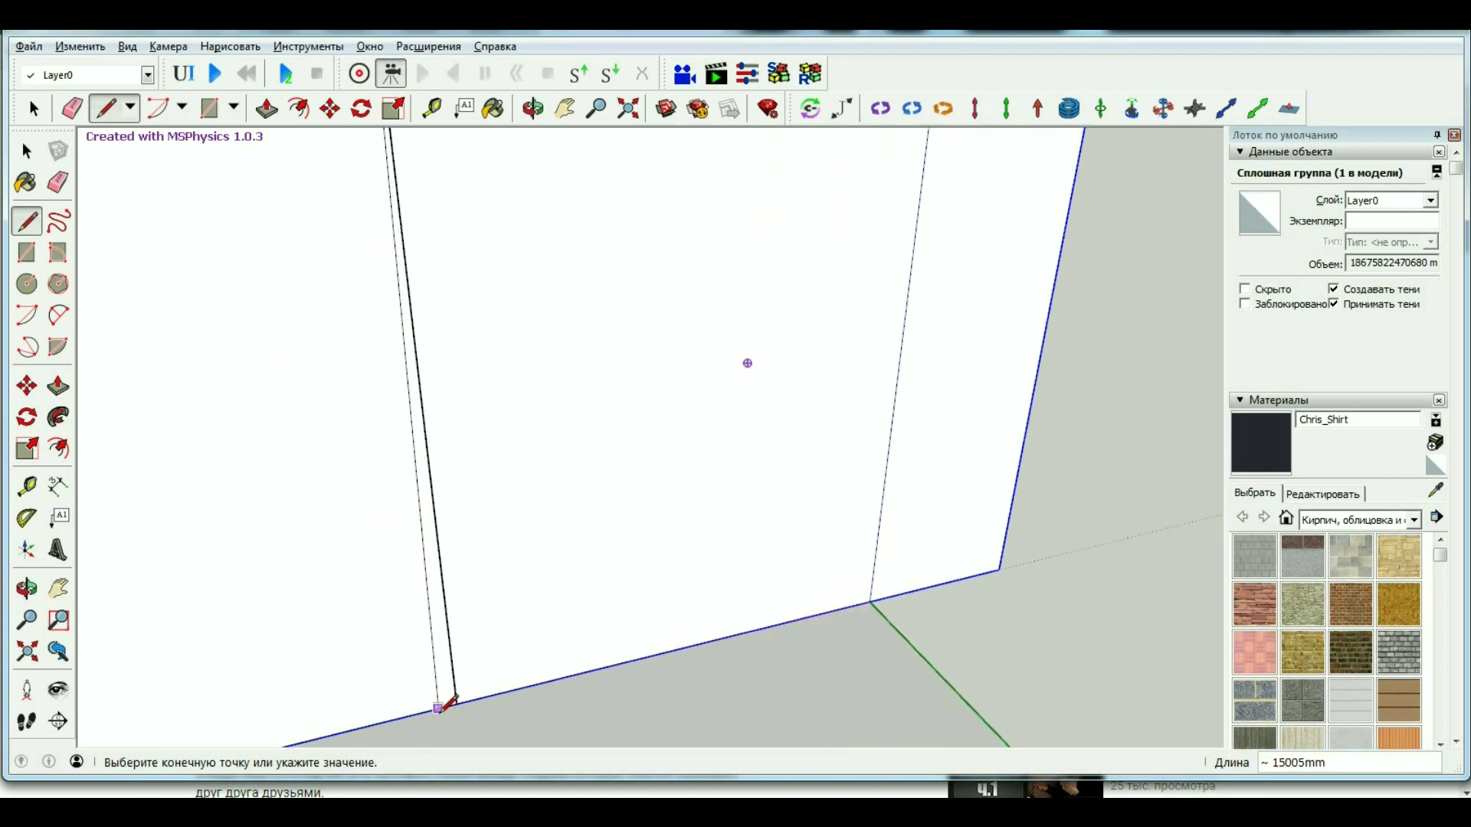
left_click(460, 699)
scroll(404, 670, "up", 2)
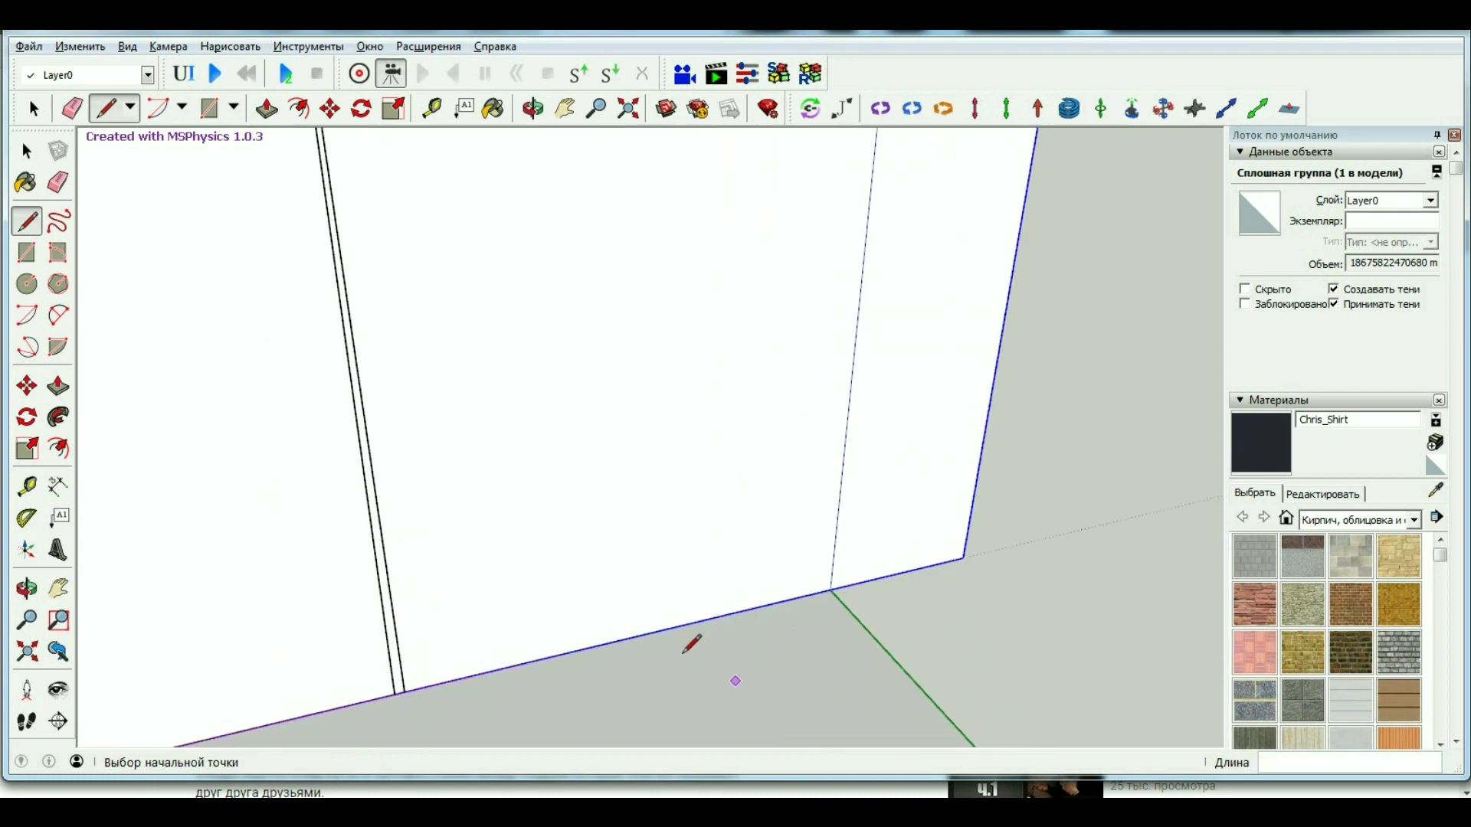
scroll(411, 684, "up", 1)
left_click(401, 691)
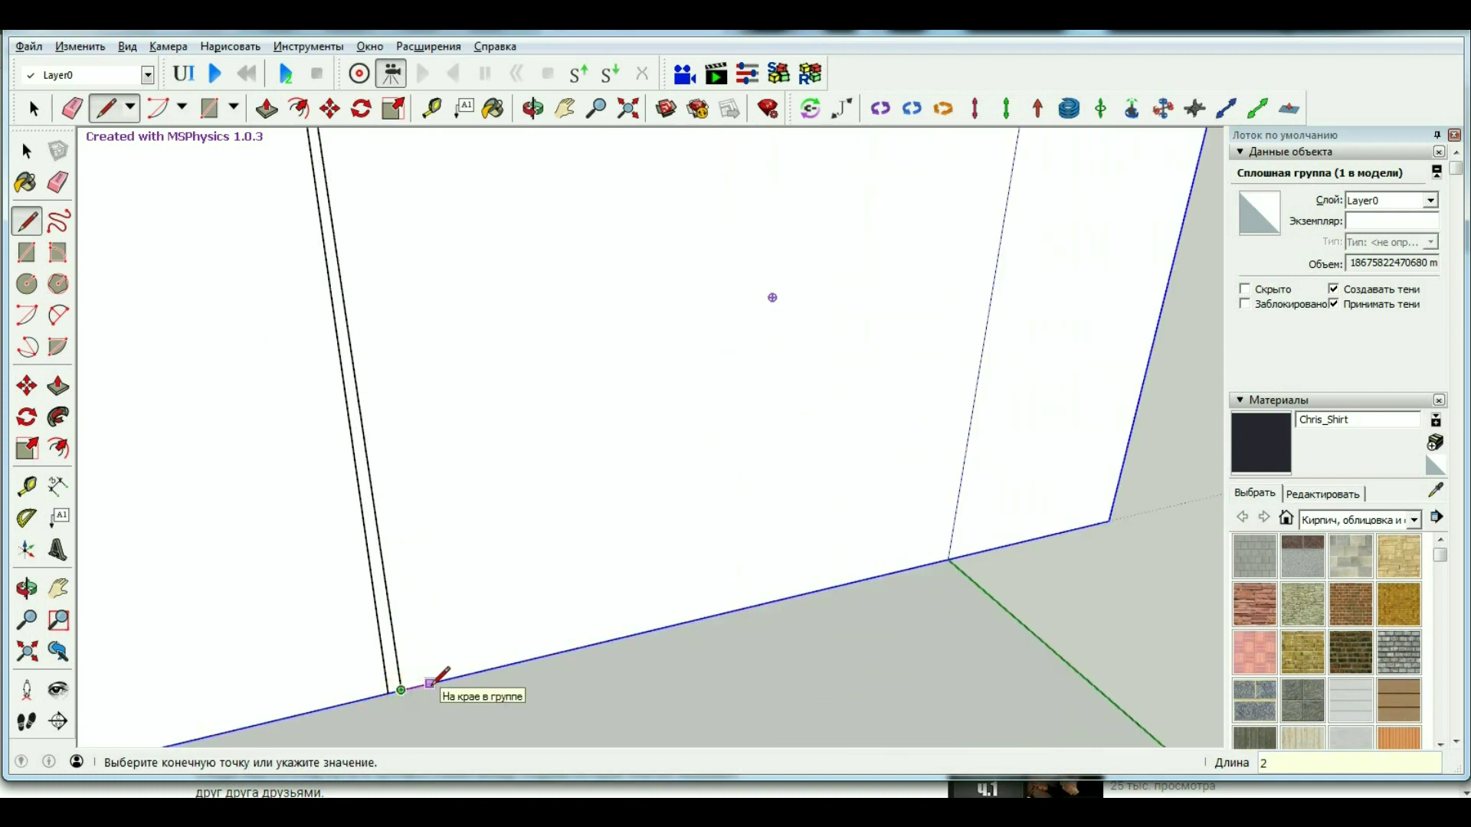
scroll(439, 676, "down", 2)
scroll(470, 728, "down", 1)
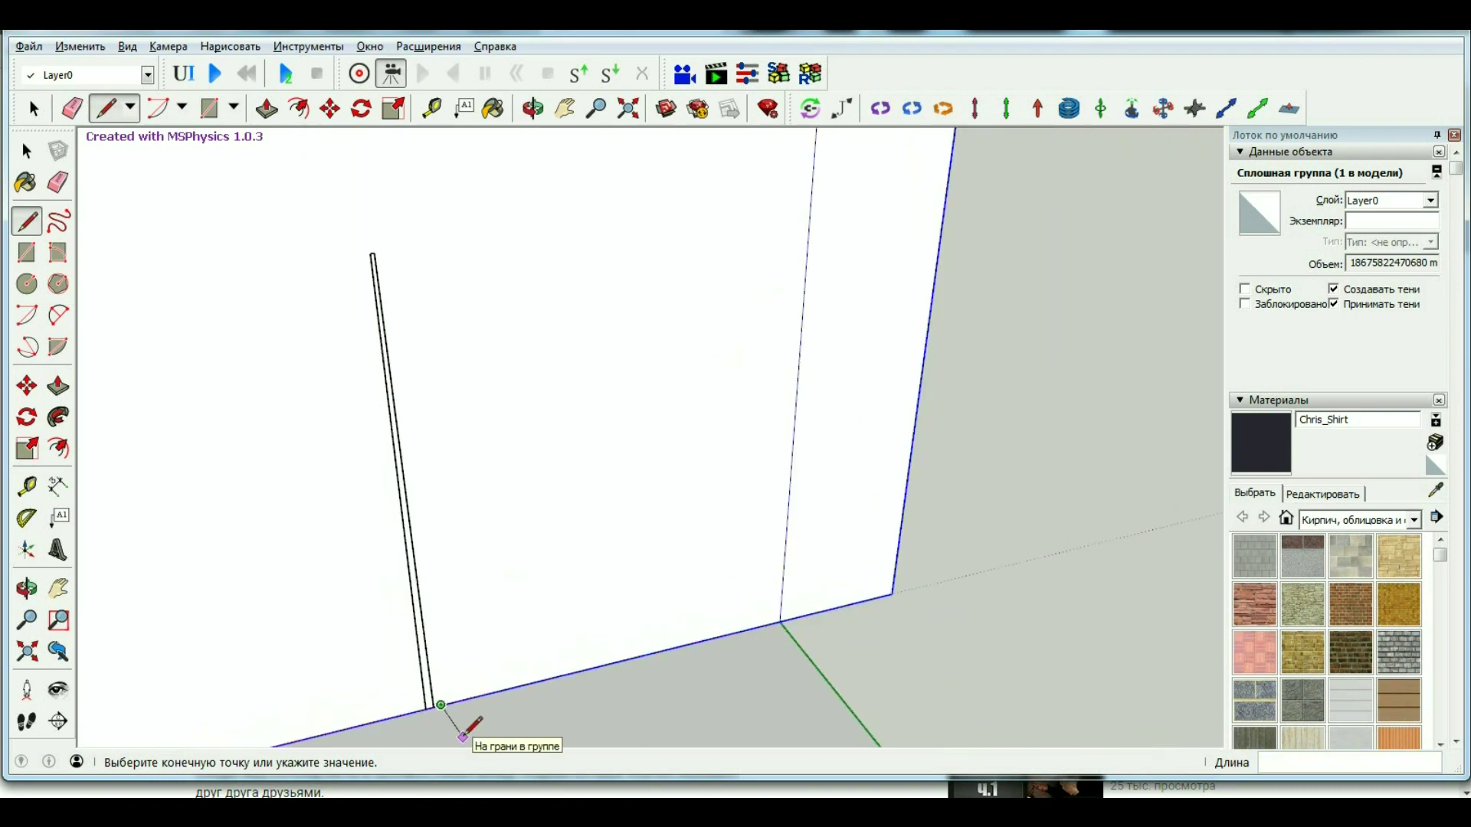
left_click(370, 251)
scroll(373, 251, "up", 1)
scroll(375, 245, "up", 1)
Discard an unfinished extra line from the post's top and return to Select.
left_click(382, 241)
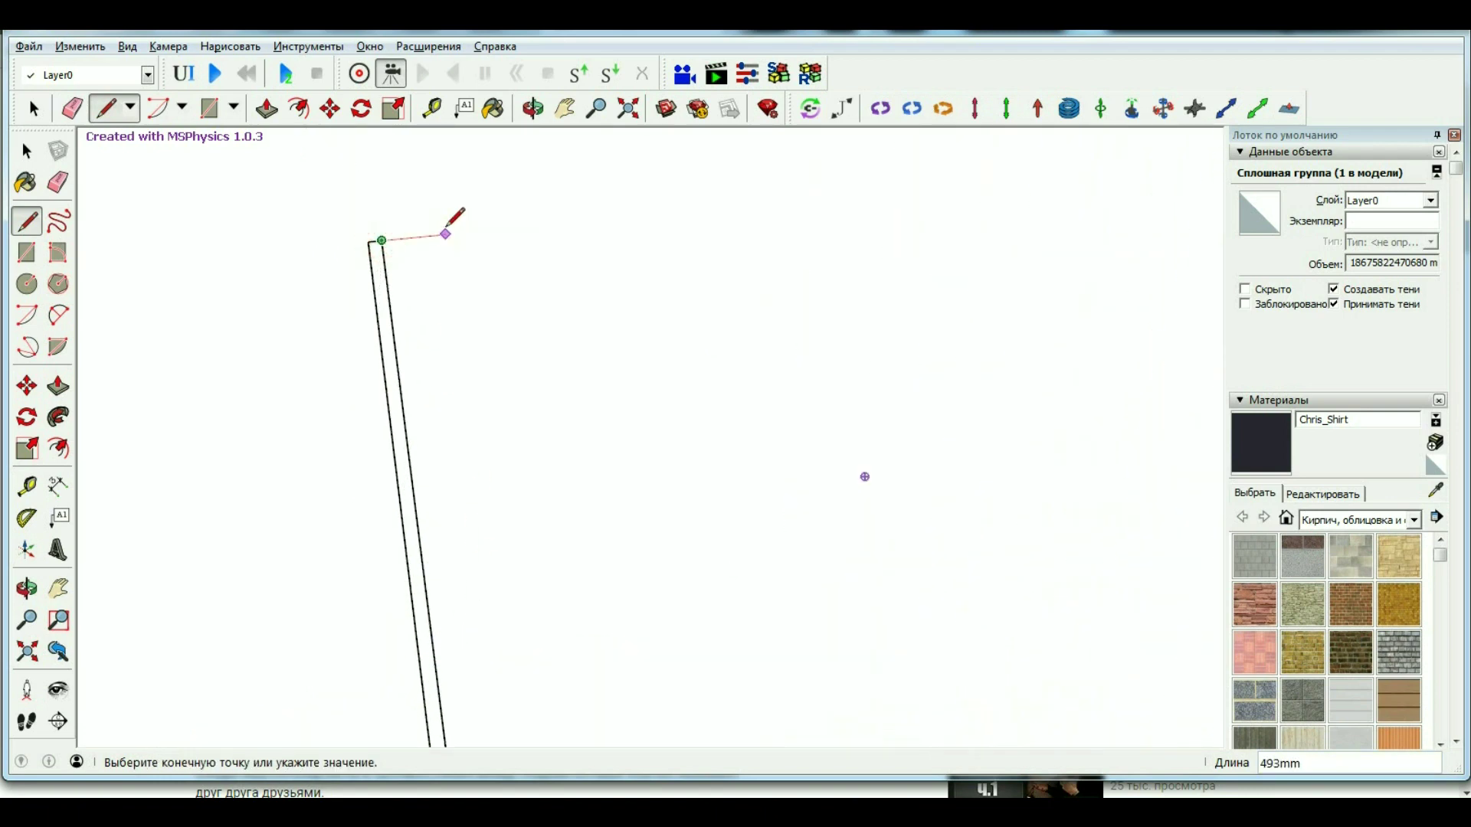
type("00")
scroll(337, 314, "down", 1)
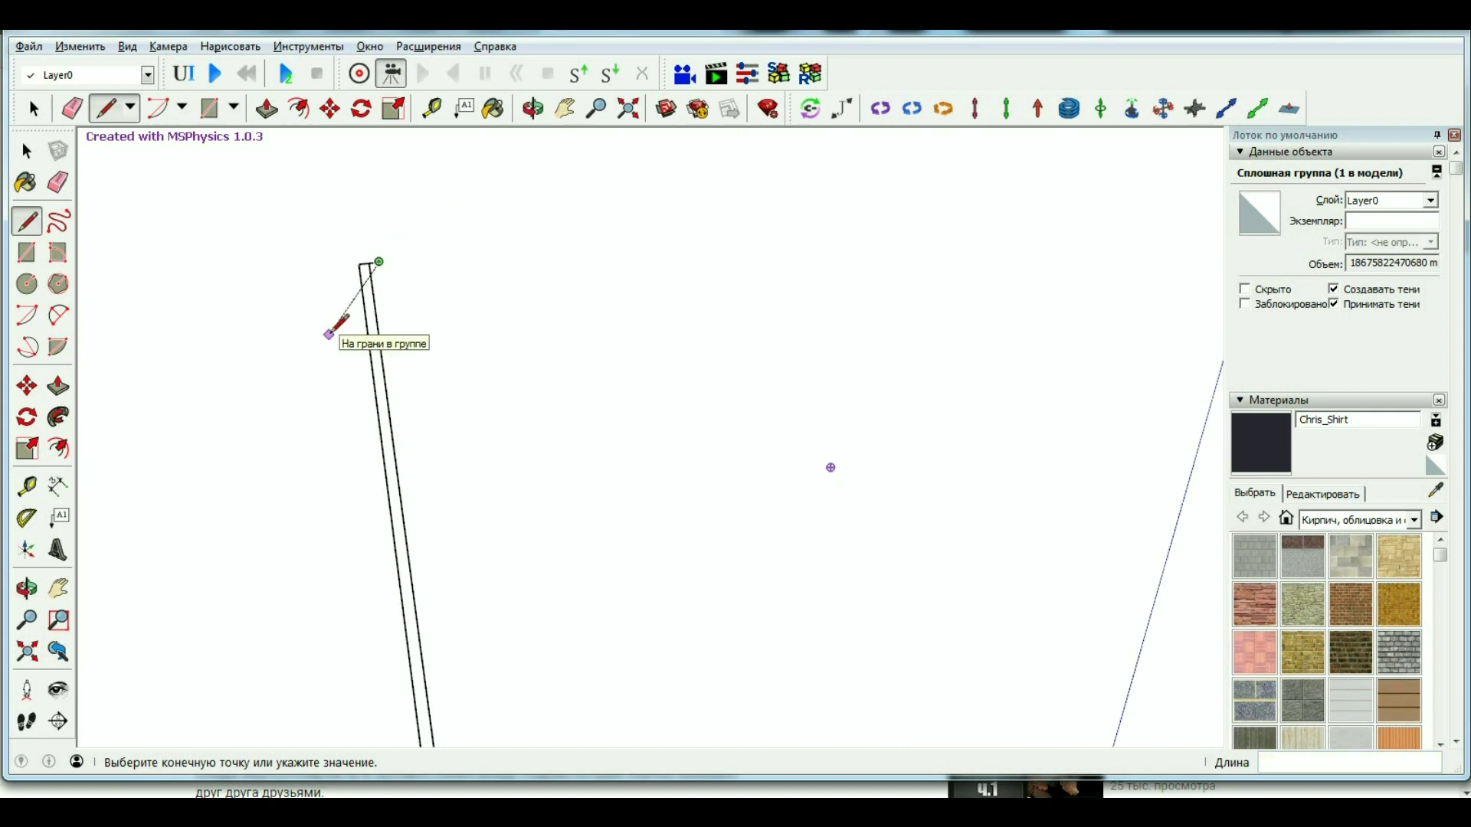
scroll(322, 360, "down", 2)
scroll(319, 373, "down", 1)
scroll(318, 375, "down", 1)
scroll(410, 681, "up", 1)
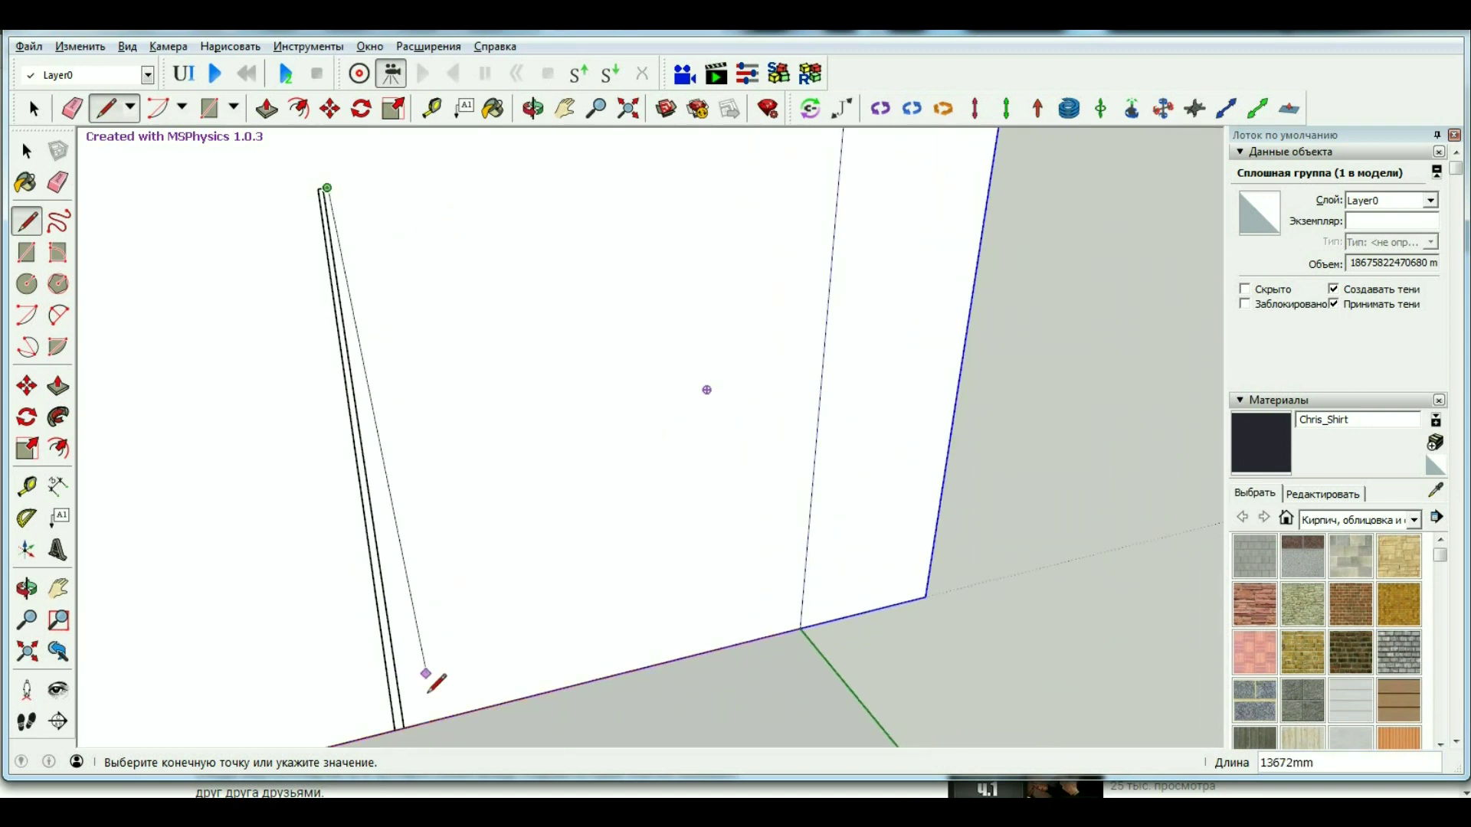
scroll(430, 680, "up", 1)
key("Escape")
scroll(509, 620, "down", 1)
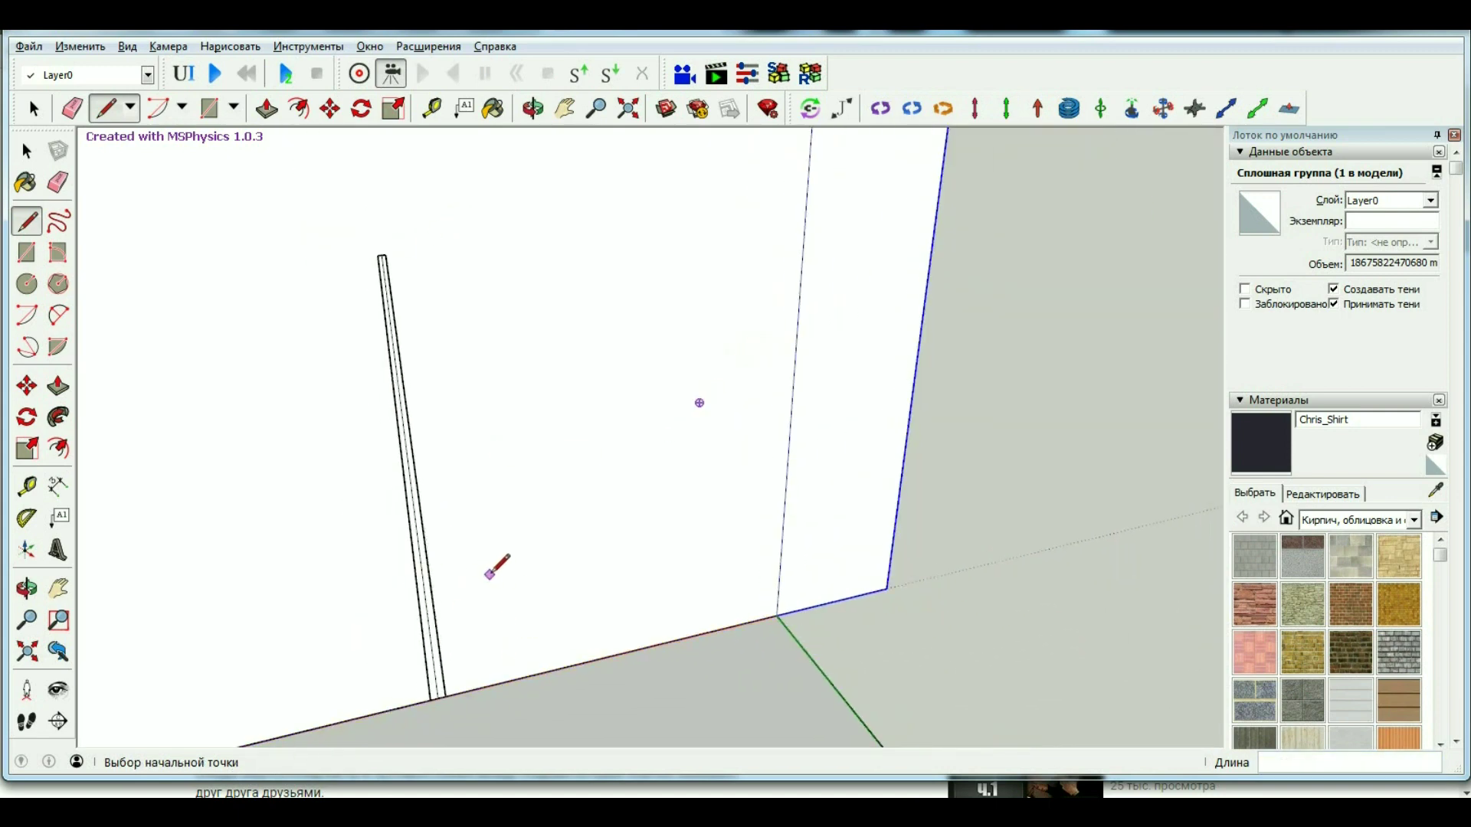
scroll(409, 539, "down", 1)
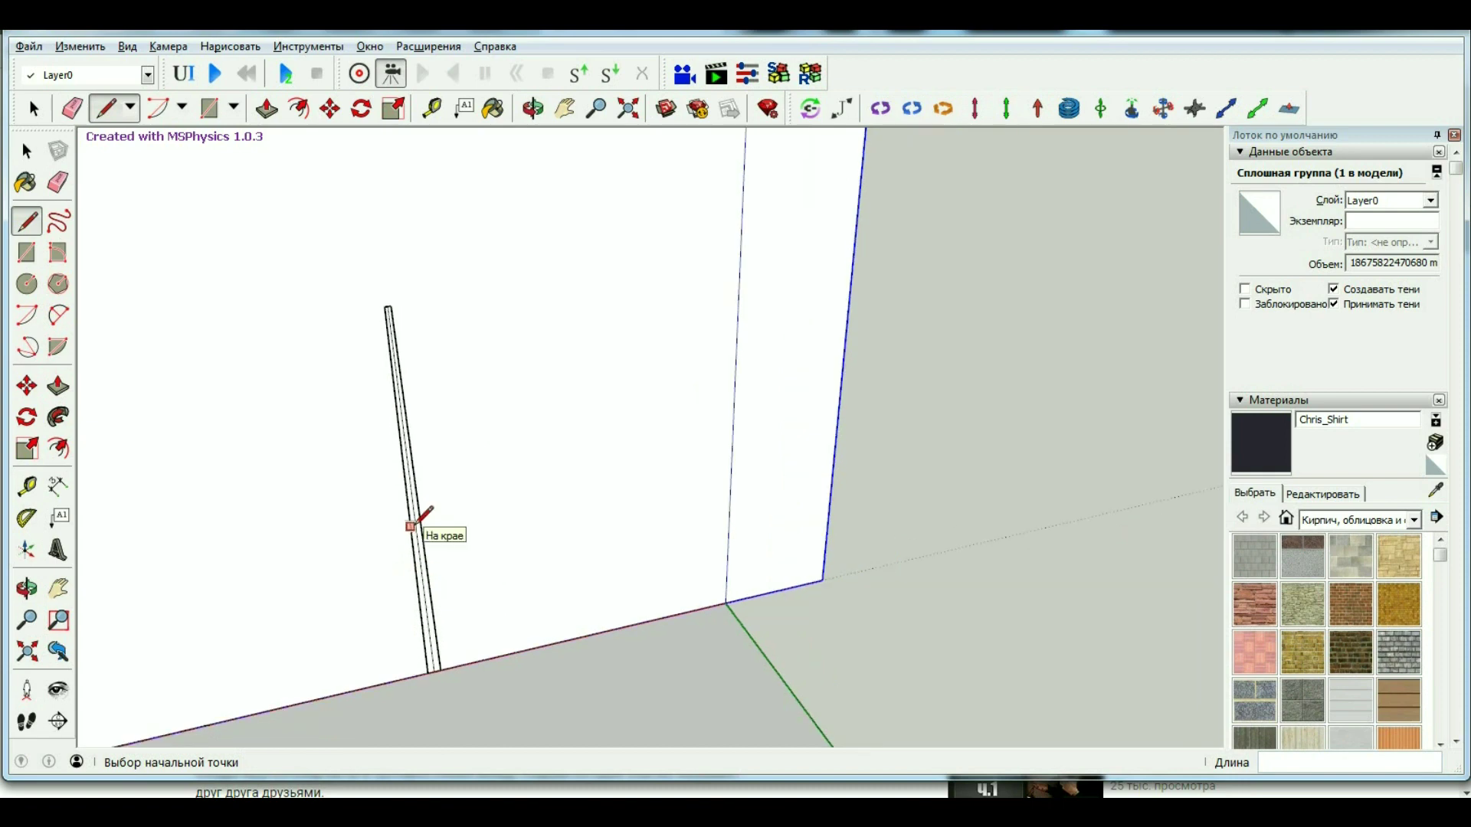
key("space")
scroll(447, 660, "up", 1)
Select the post's edge and zoom out to see the whole model.
scroll(442, 665, "up", 1)
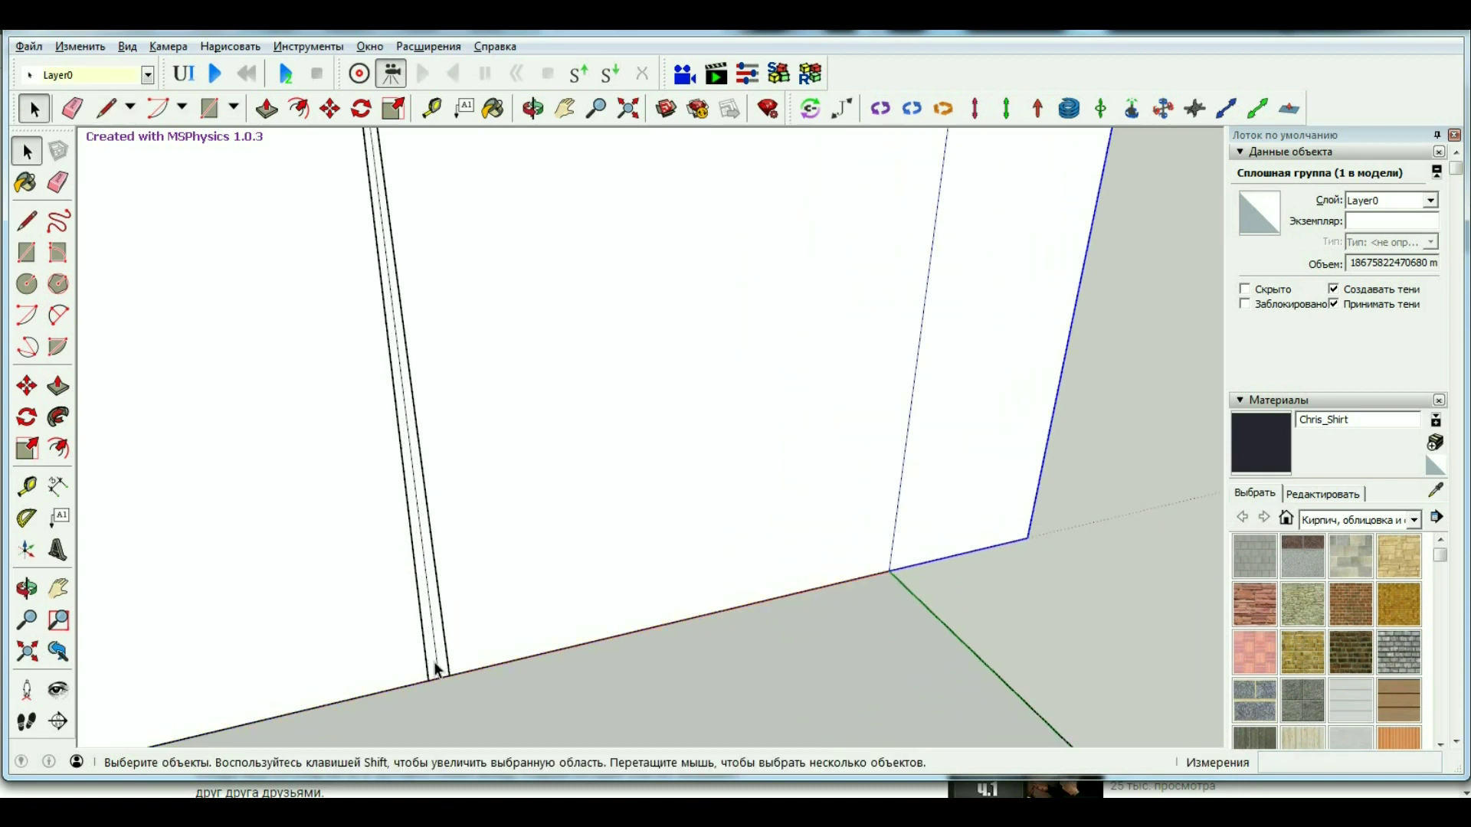
left_click(437, 668)
scroll(440, 663, "down", 2)
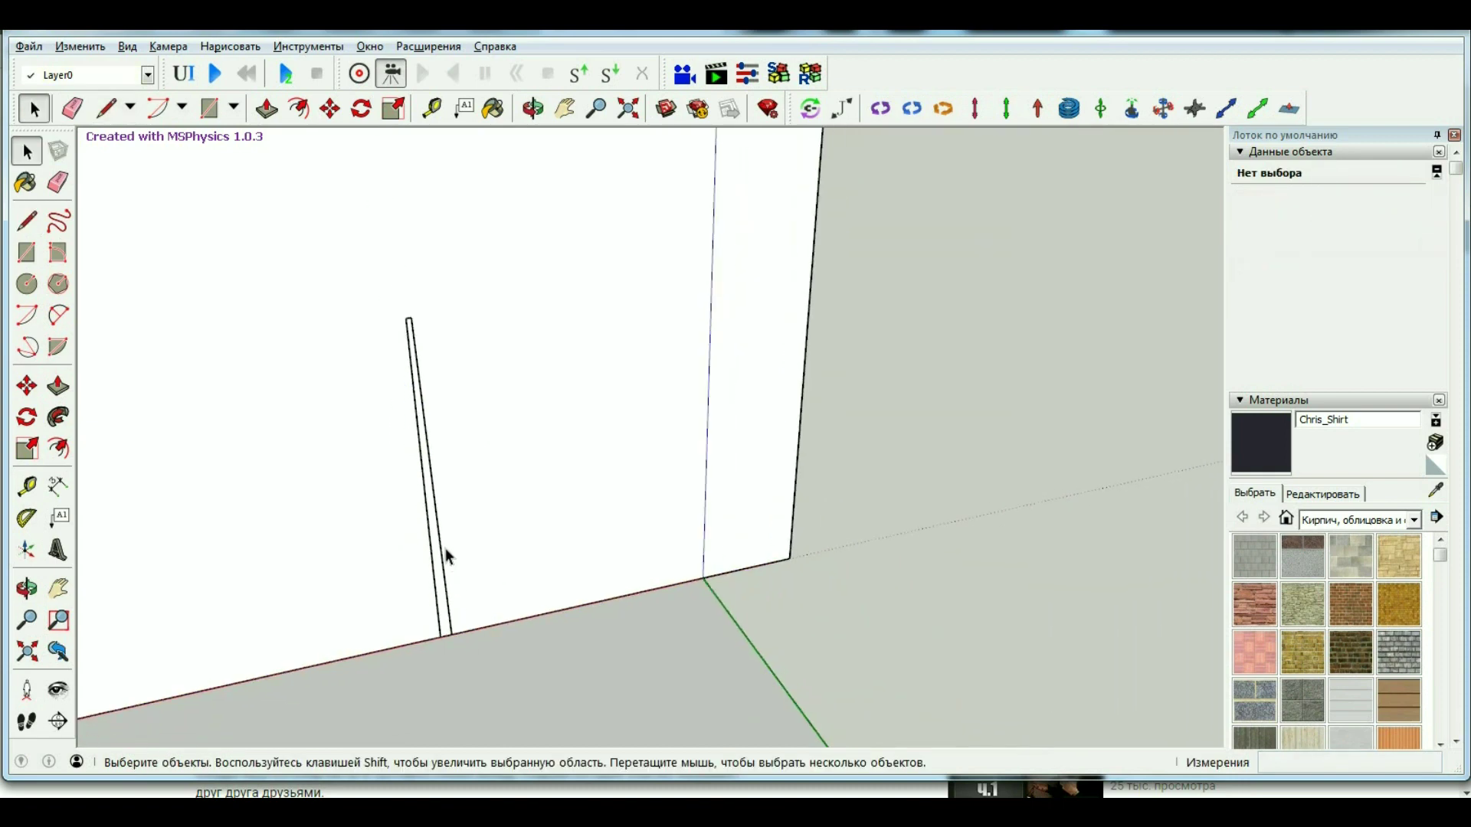
scroll(491, 674, "down", 3)
scroll(429, 712, "down", 2)
scroll(364, 689, "up", 2)
scroll(378, 387, "down", 2)
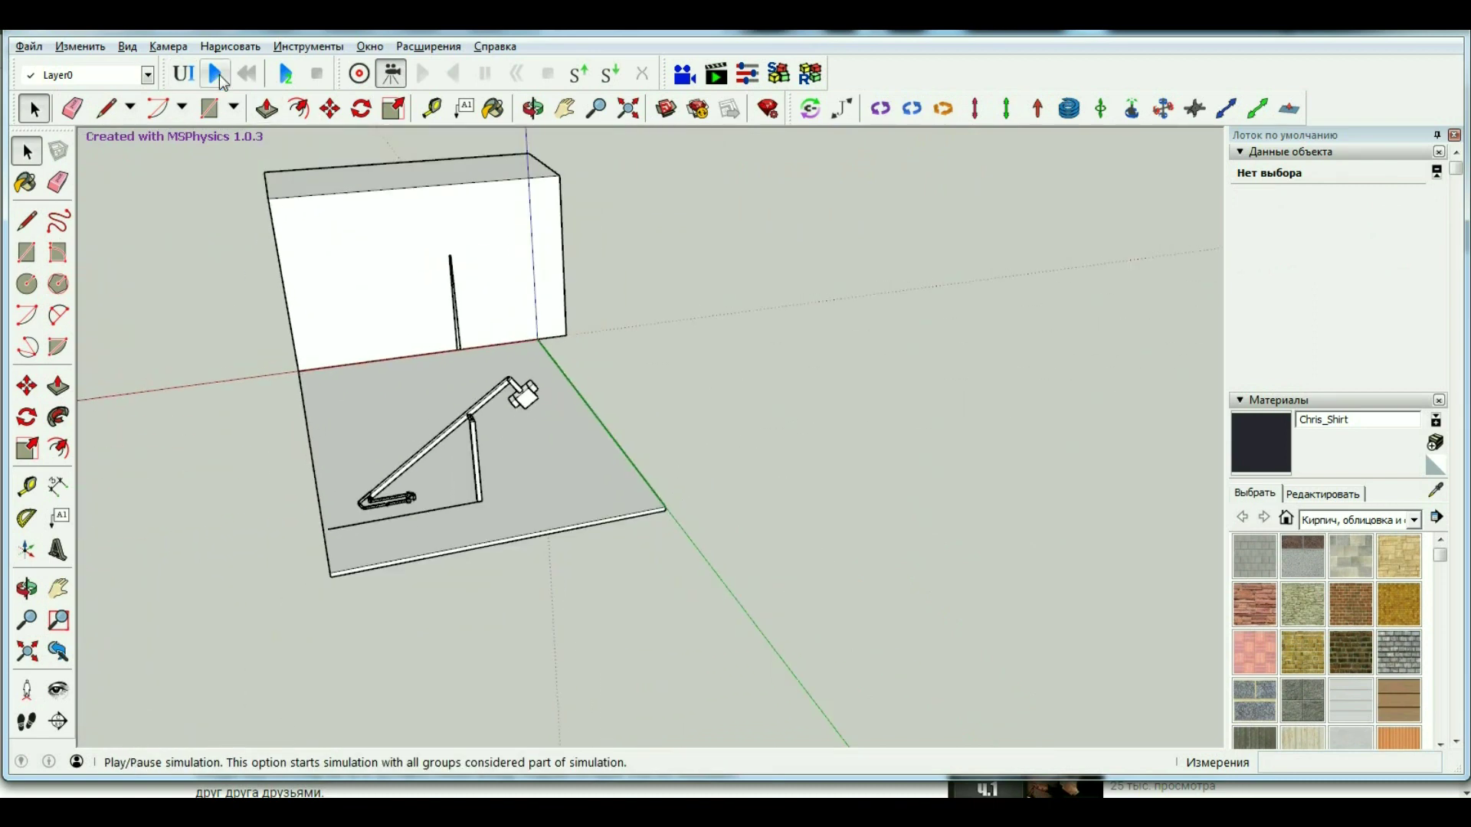
Play the MSPhysics simulation, then reset it to the start.
left_click(215, 74)
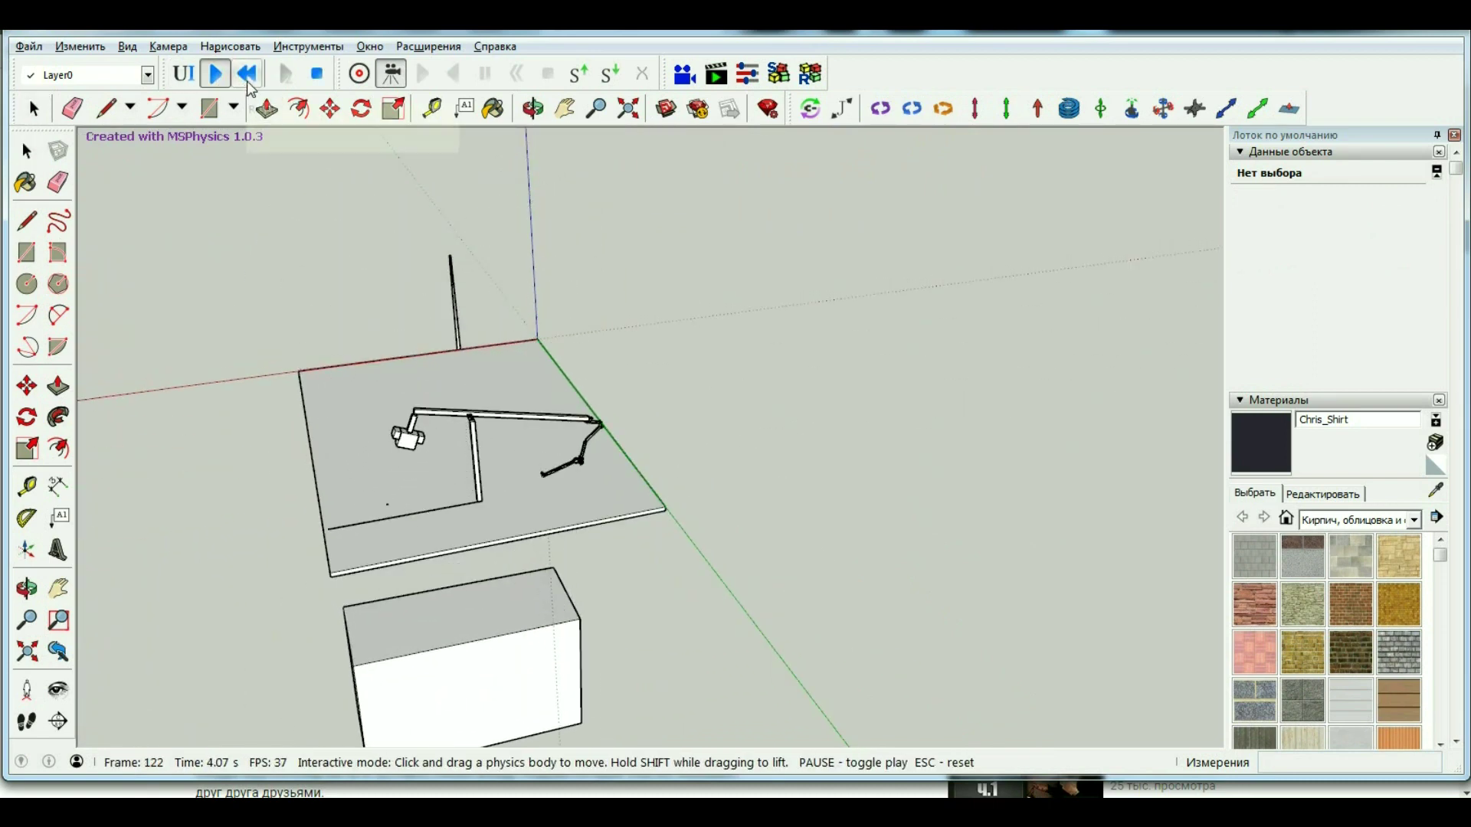
left_click(247, 74)
scroll(506, 367, "up", 2)
scroll(521, 388, "down", 3)
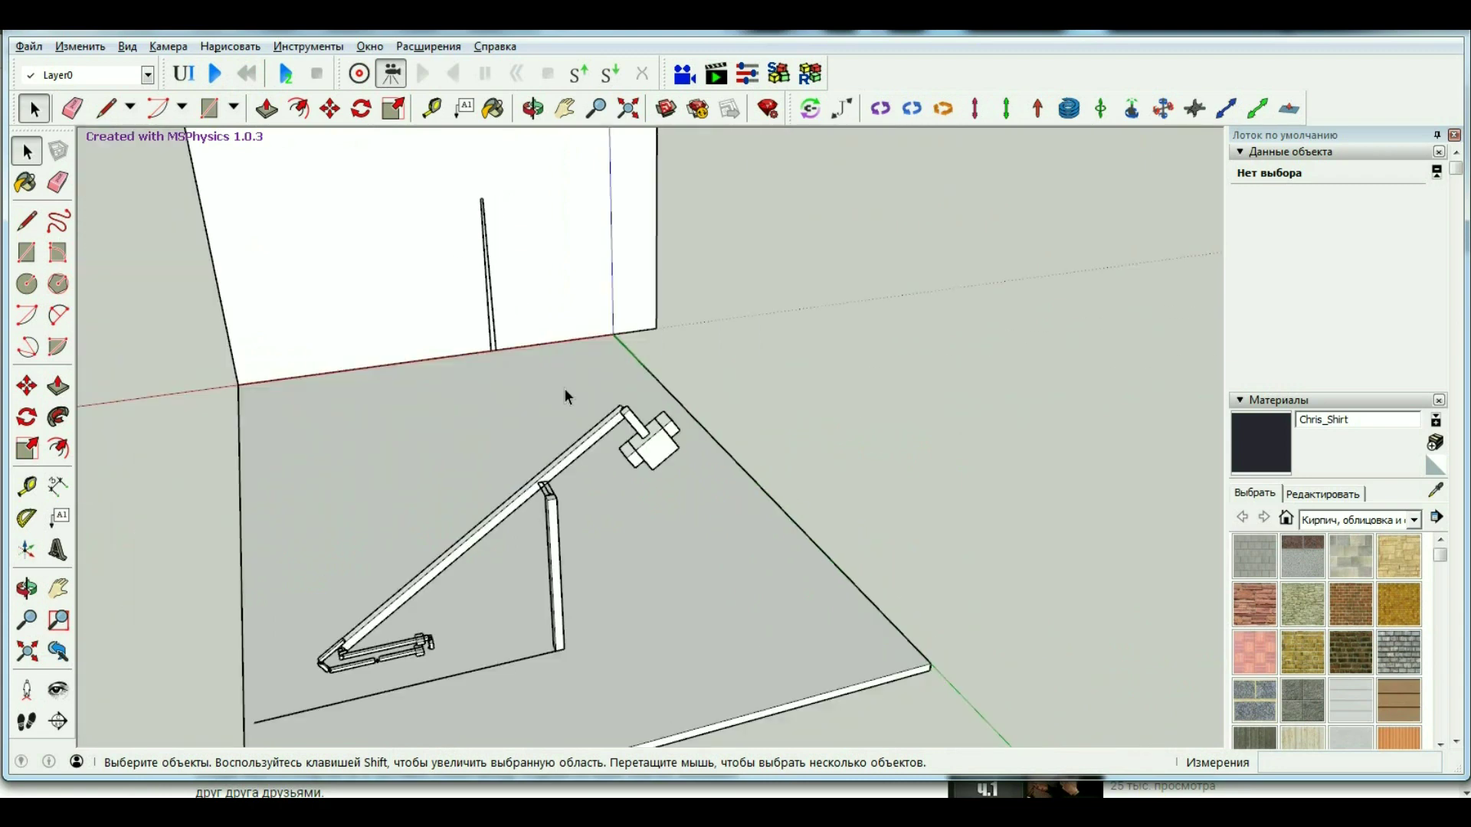
scroll(529, 387, "up", 3)
Close the narrow post outline into a face with one more line.
scroll(536, 329, "up", 1)
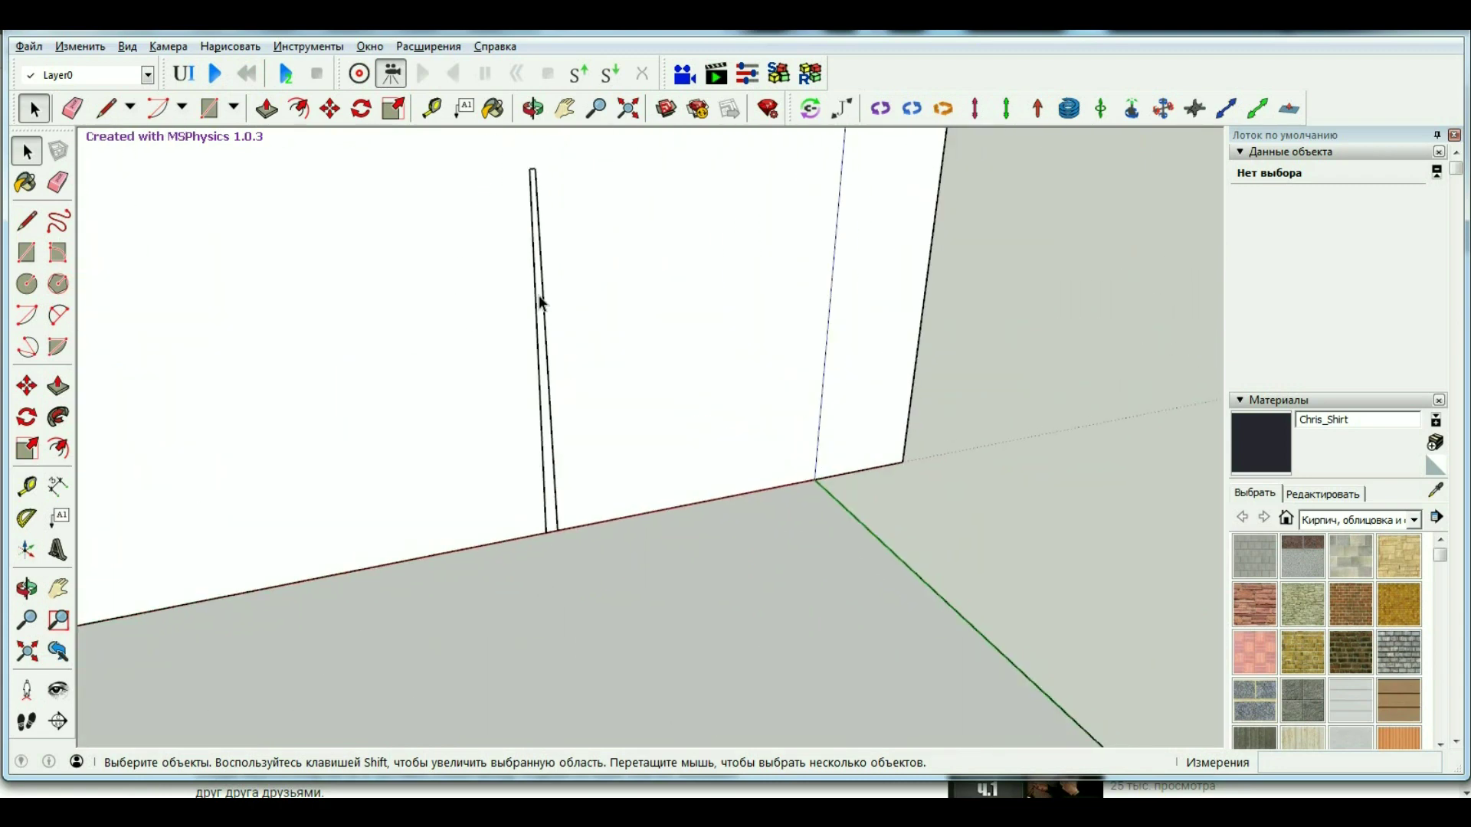
left_click(26, 222)
scroll(554, 529, "up", 2)
left_click(554, 528)
scroll(552, 312, "down", 2)
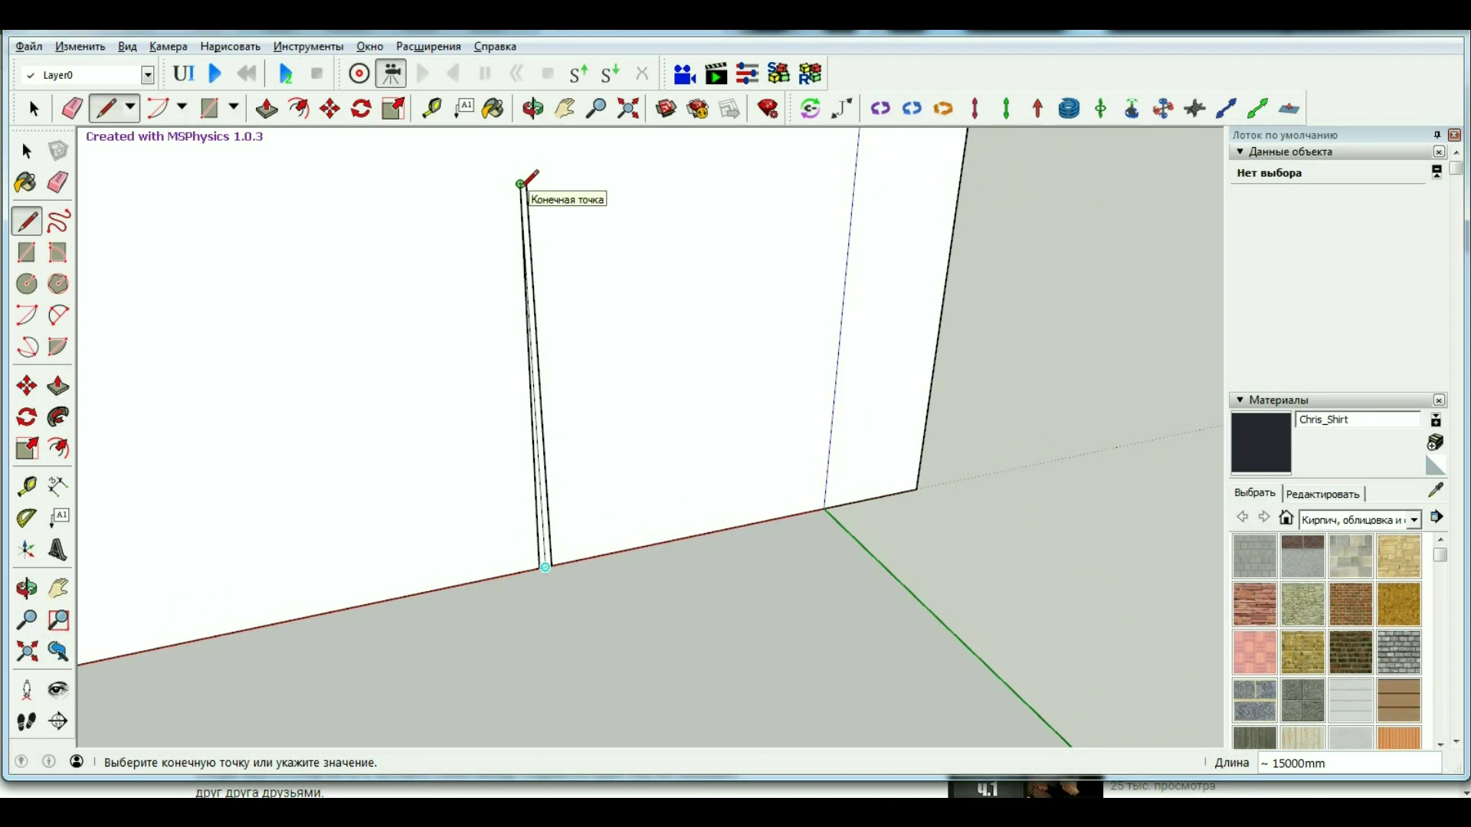
left_click(520, 184)
scroll(564, 541, "up", 2)
Push/Pull the post face out 400 mm and orbit to inspect the column.
left_click(58, 386)
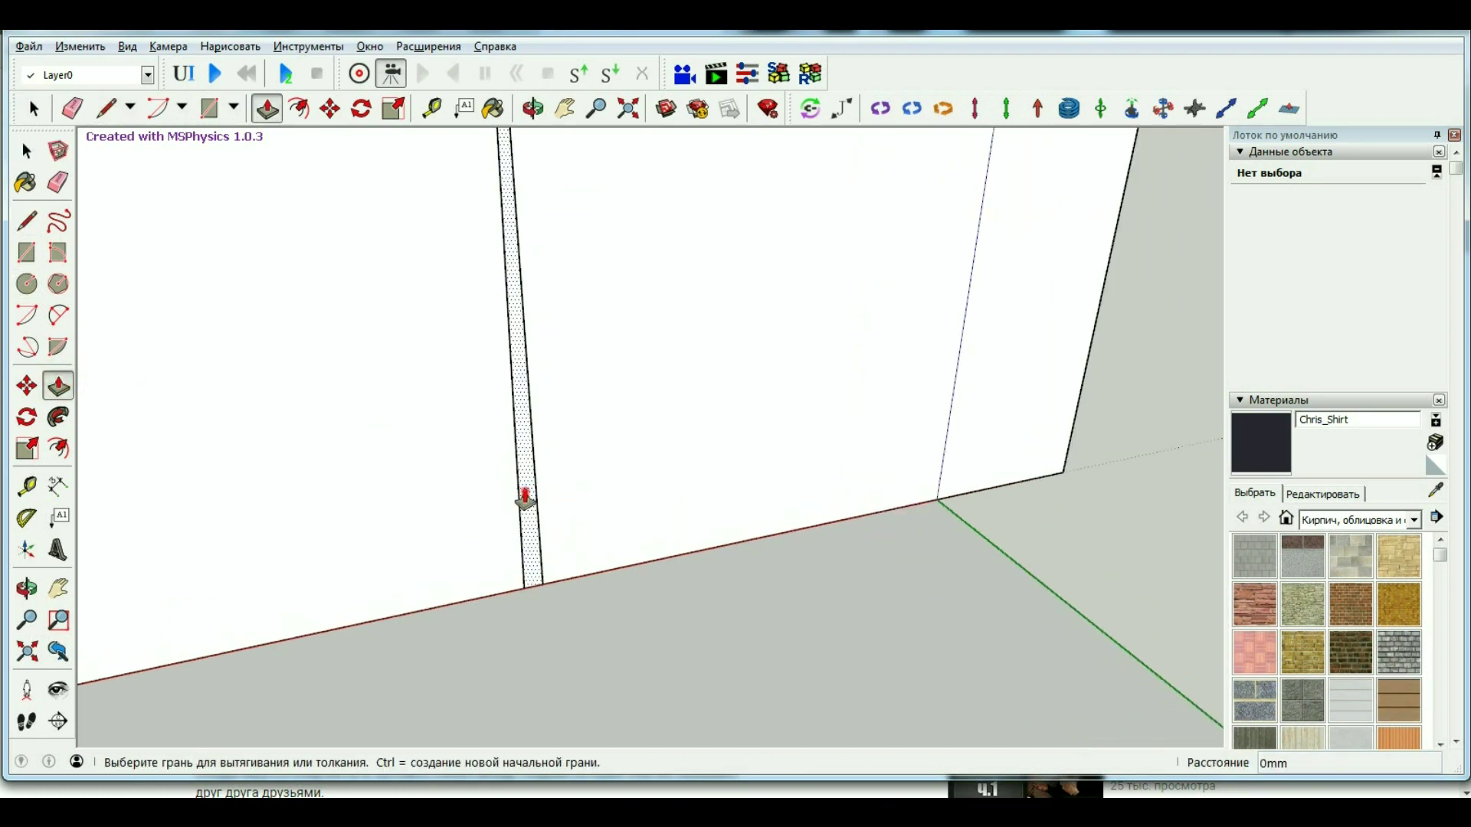
left_click(524, 500)
type("400")
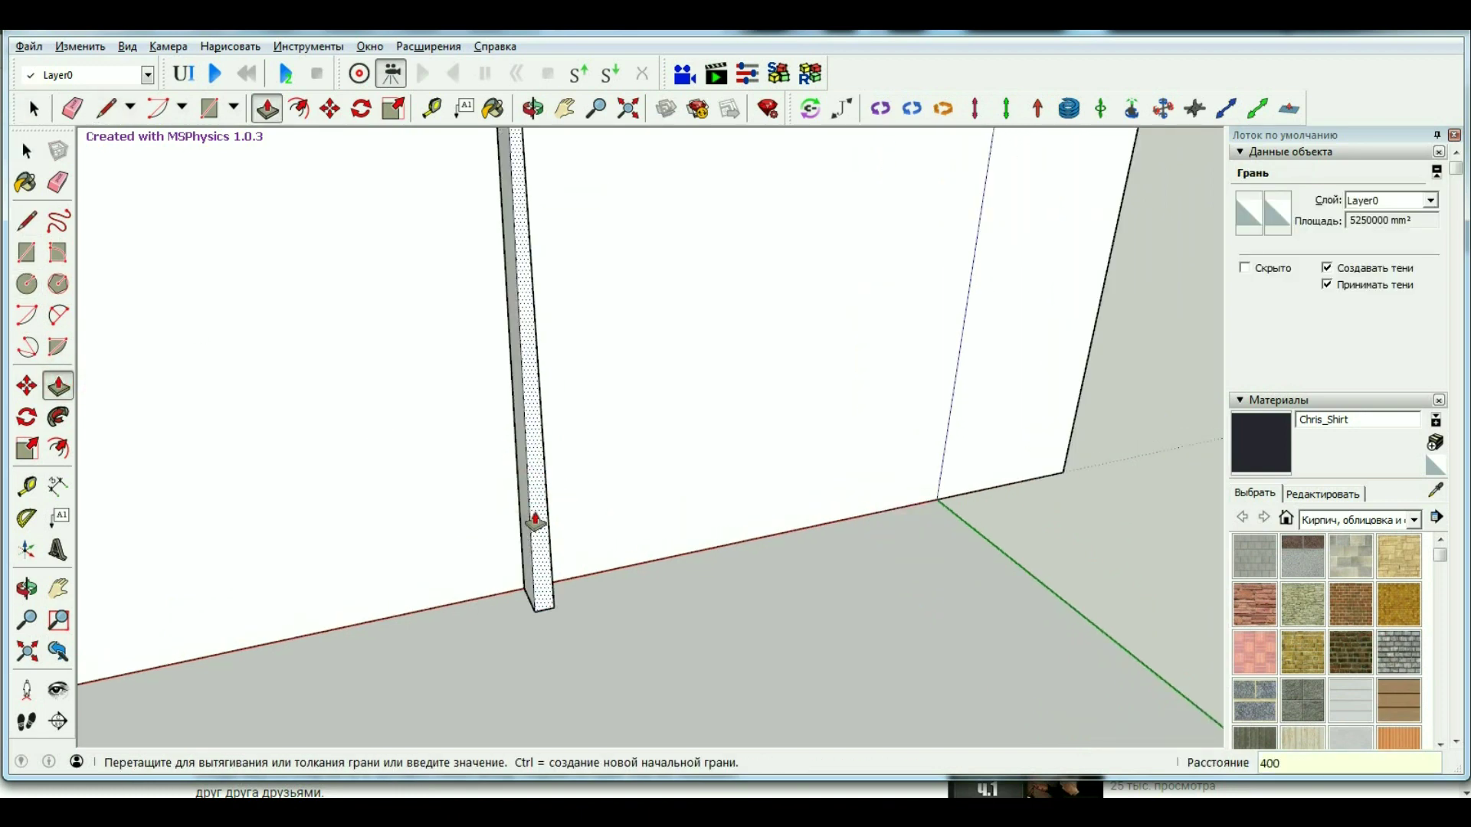
key("Return")
scroll(624, 286, "up", 2)
scroll(519, 255, "up", 2)
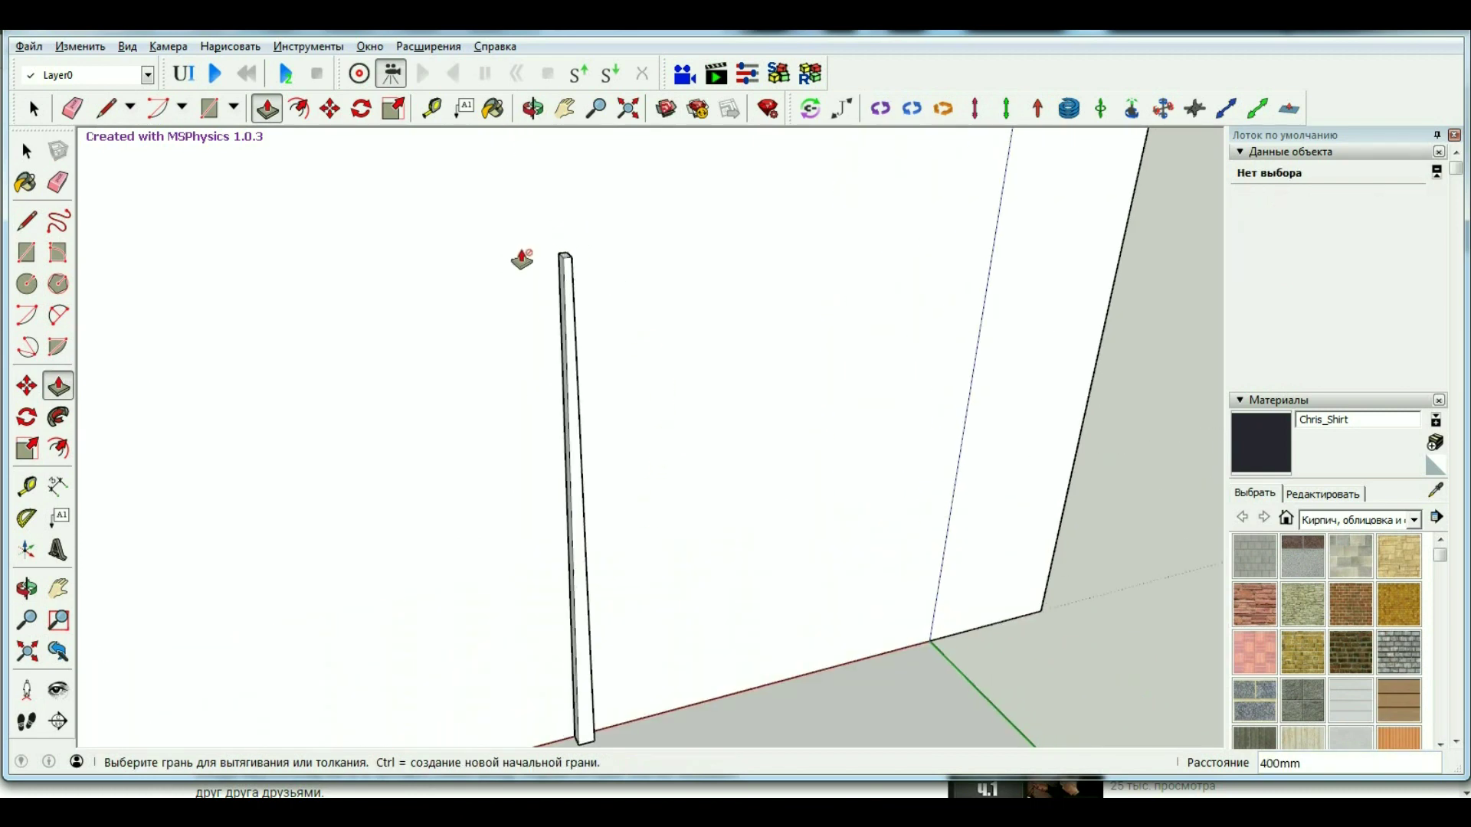
scroll(507, 235, "up", 2)
left_click(532, 108)
mouse_move(568, 302)
left_mouse_down()
mouse_move(857, 286)
mouse_move(575, 410)
mouse_move(410, 324)
mouse_move(531, 334)
left_mouse_up()
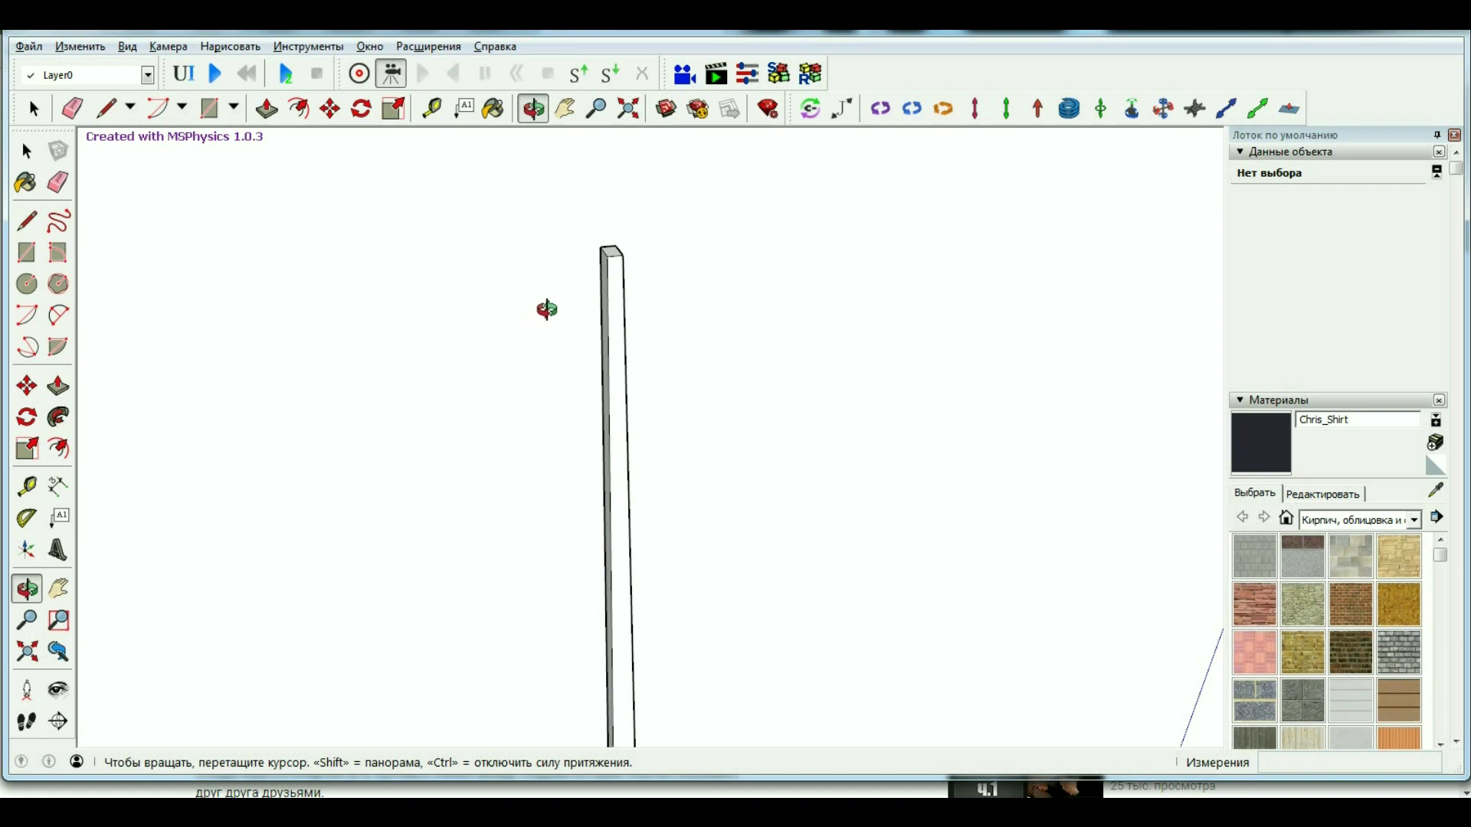
Select the whole tall column and make it a group (Создать группу).
key("space")
scroll(611, 388, "down", 1)
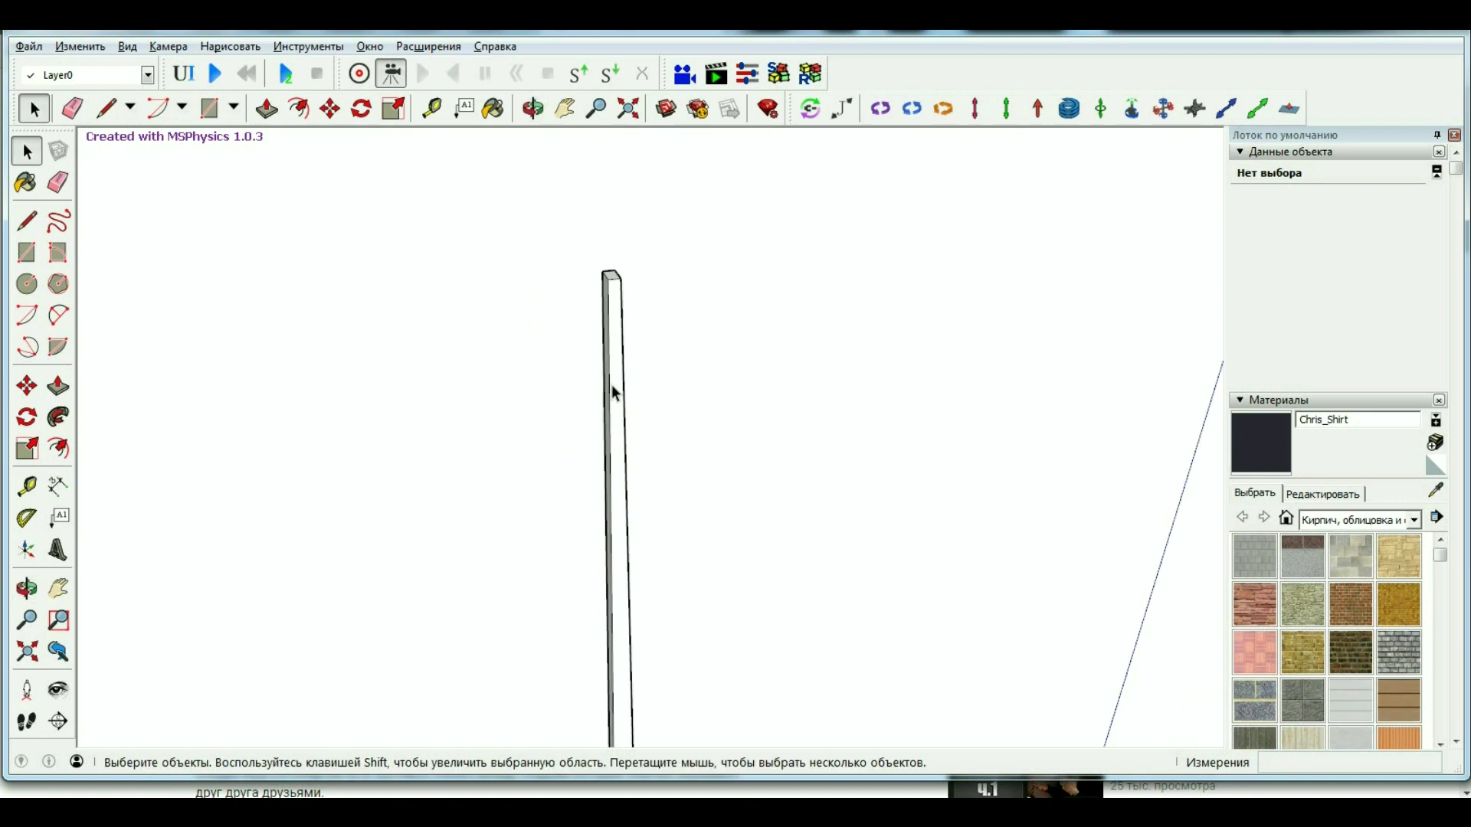
scroll(614, 394, "down", 2)
left_click(624, 548)
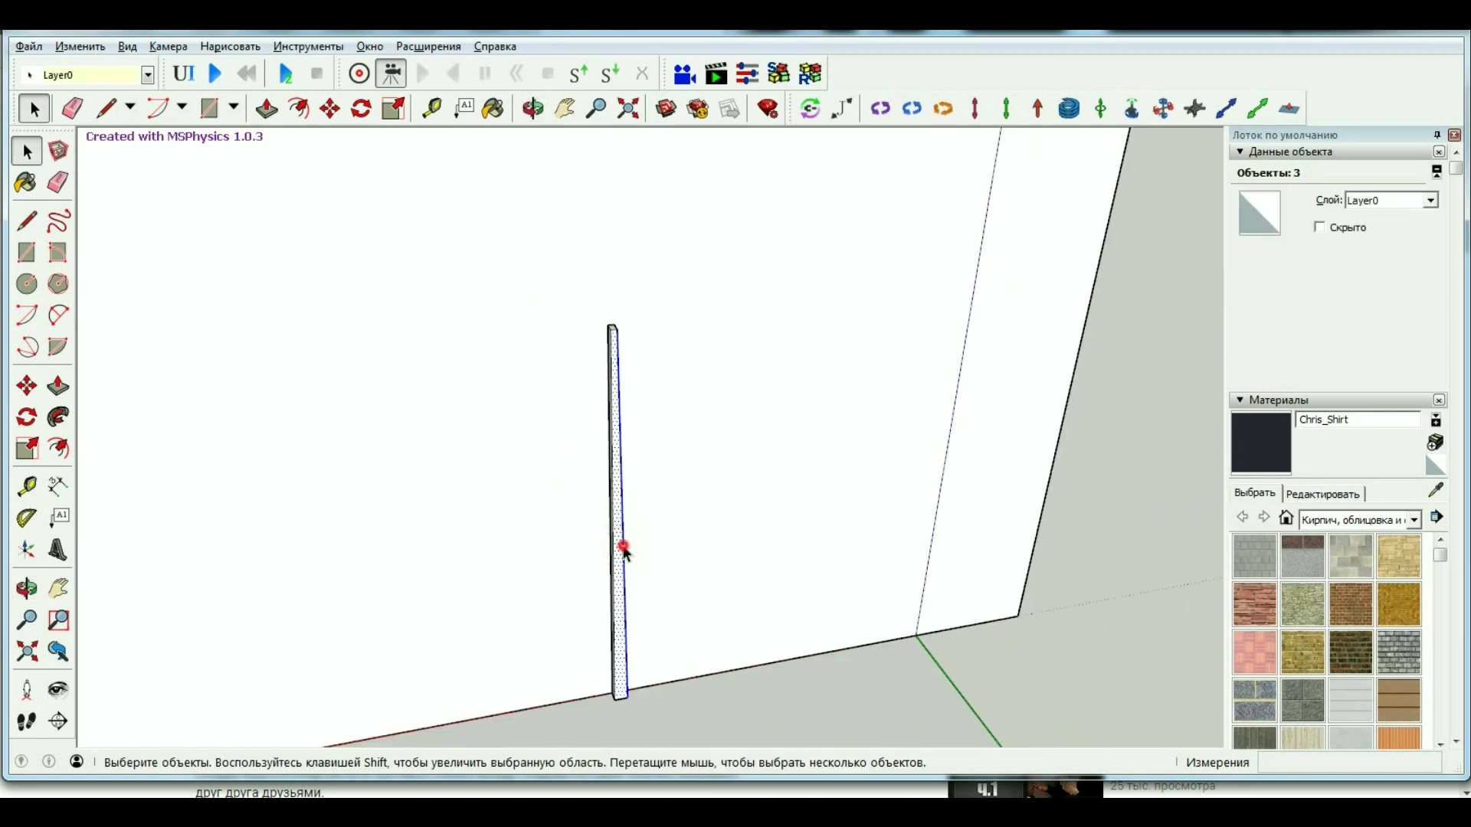
left_click(612, 553)
double_click(616, 556)
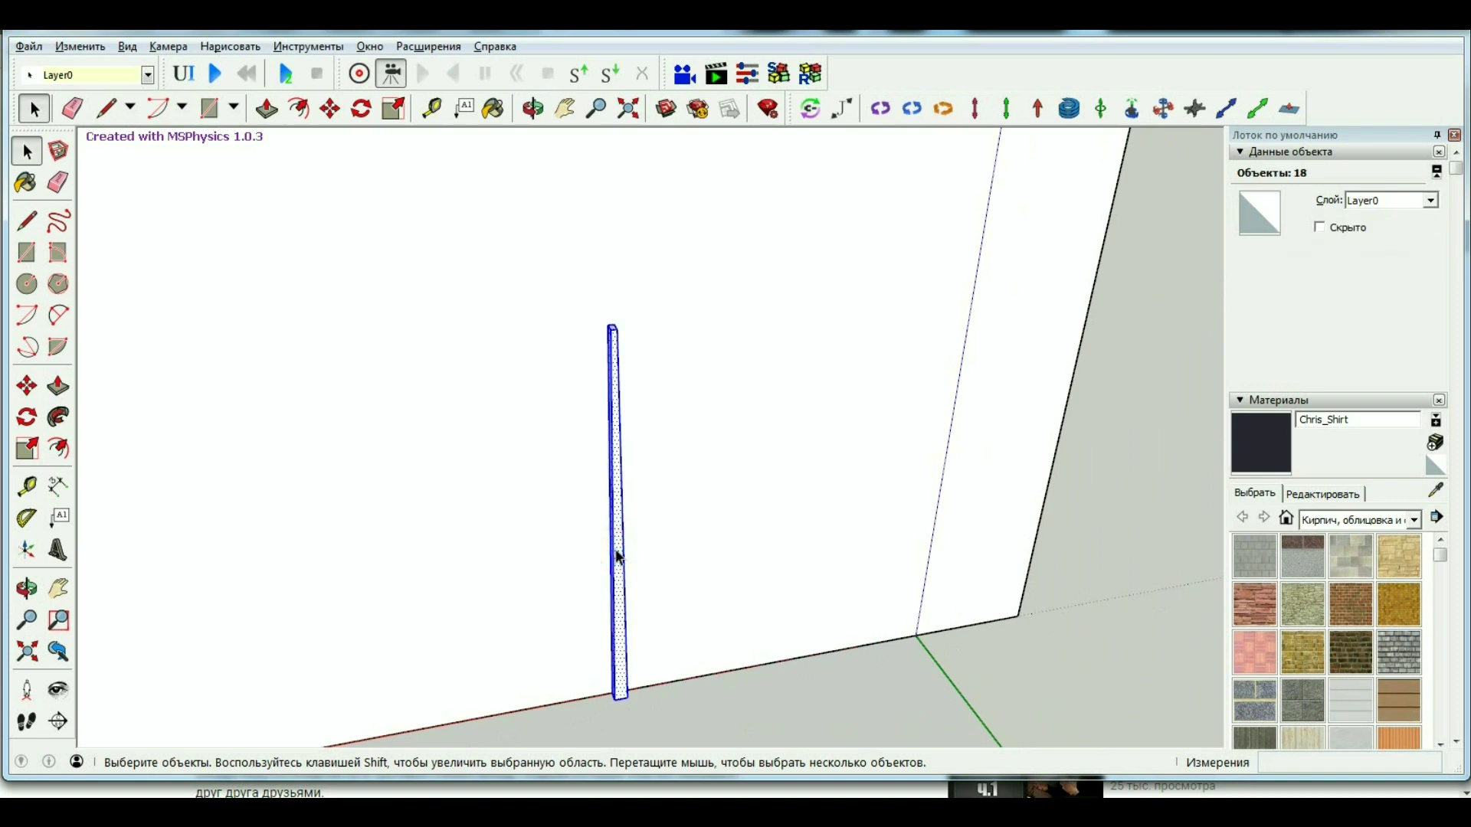
right_click(616, 556)
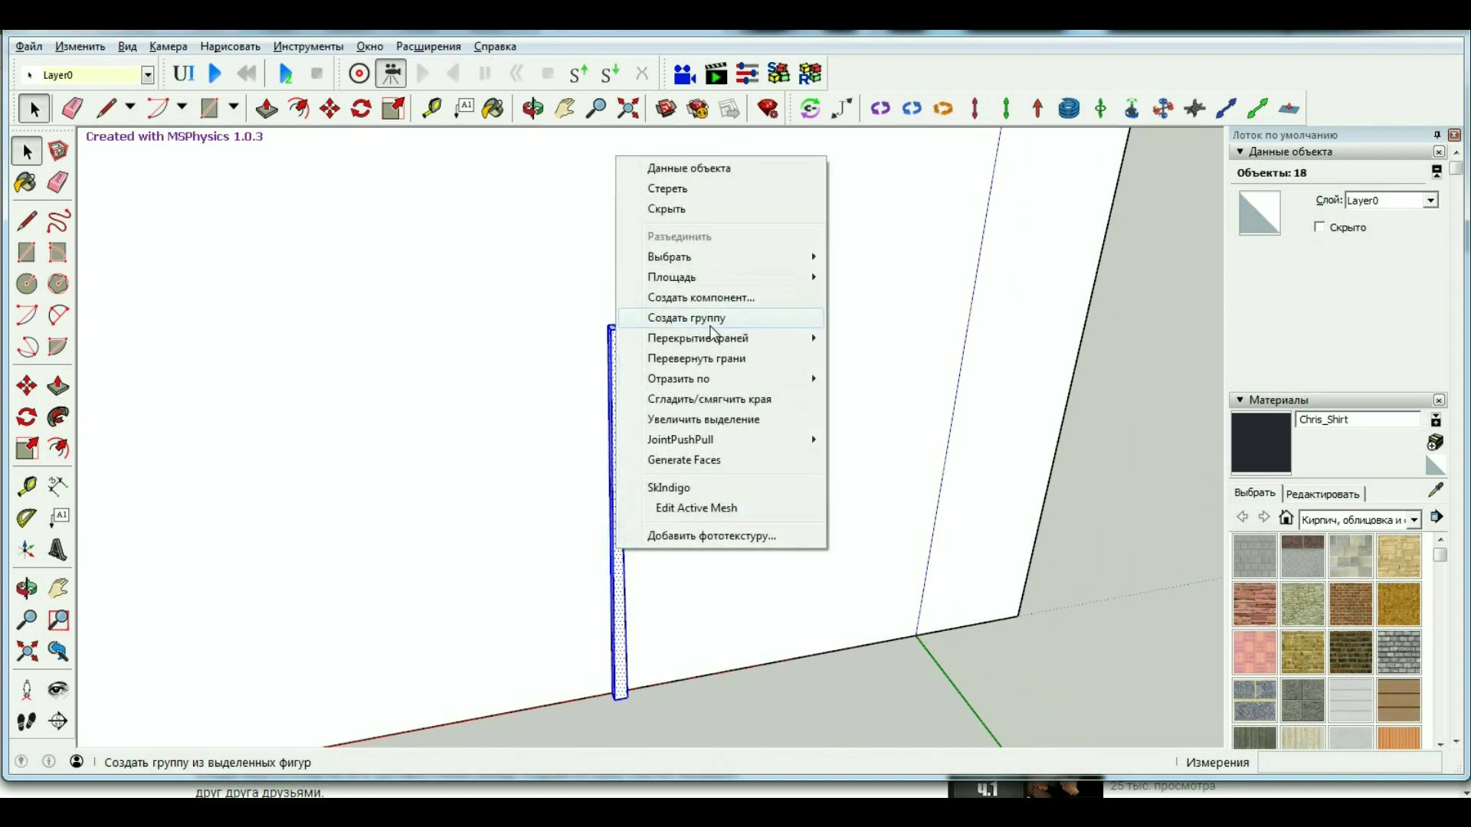
left_click(704, 320)
scroll(642, 429, "down", 3)
scroll(581, 470, "up", 3)
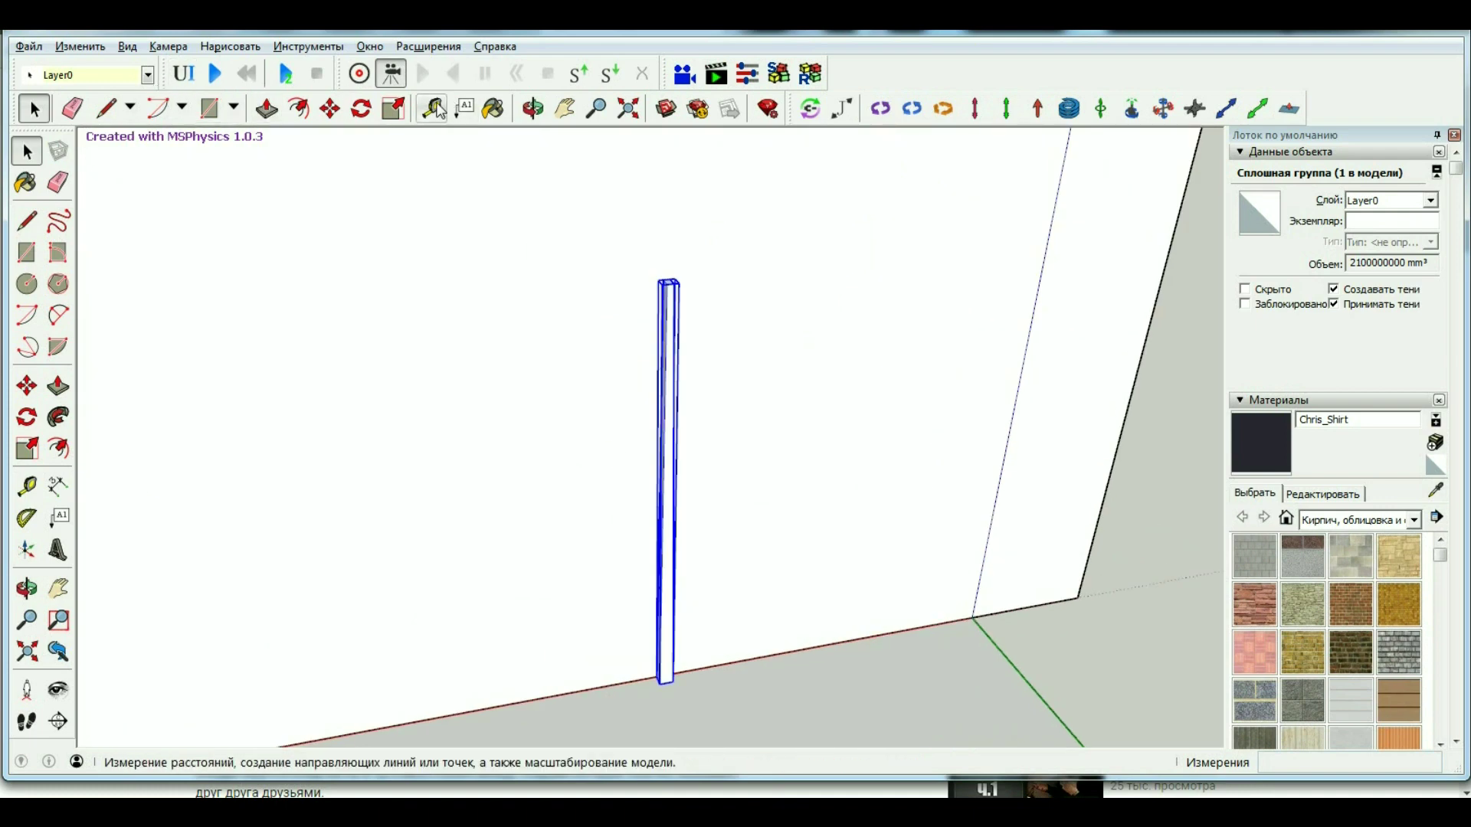
Play the MSPhysics simulation, watch the post tip against the wall, then reset.
left_click(216, 74)
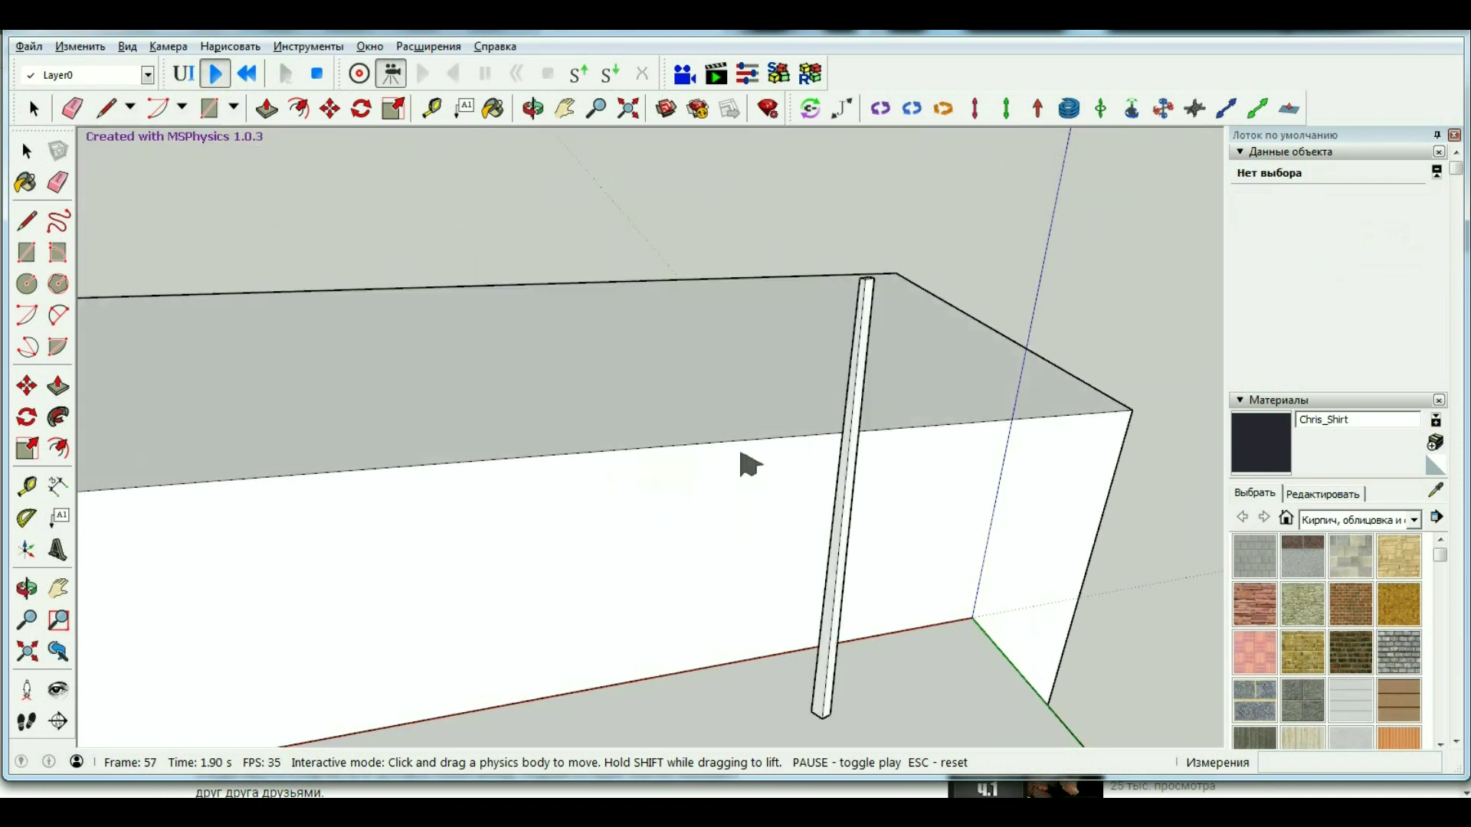
left_click(251, 76)
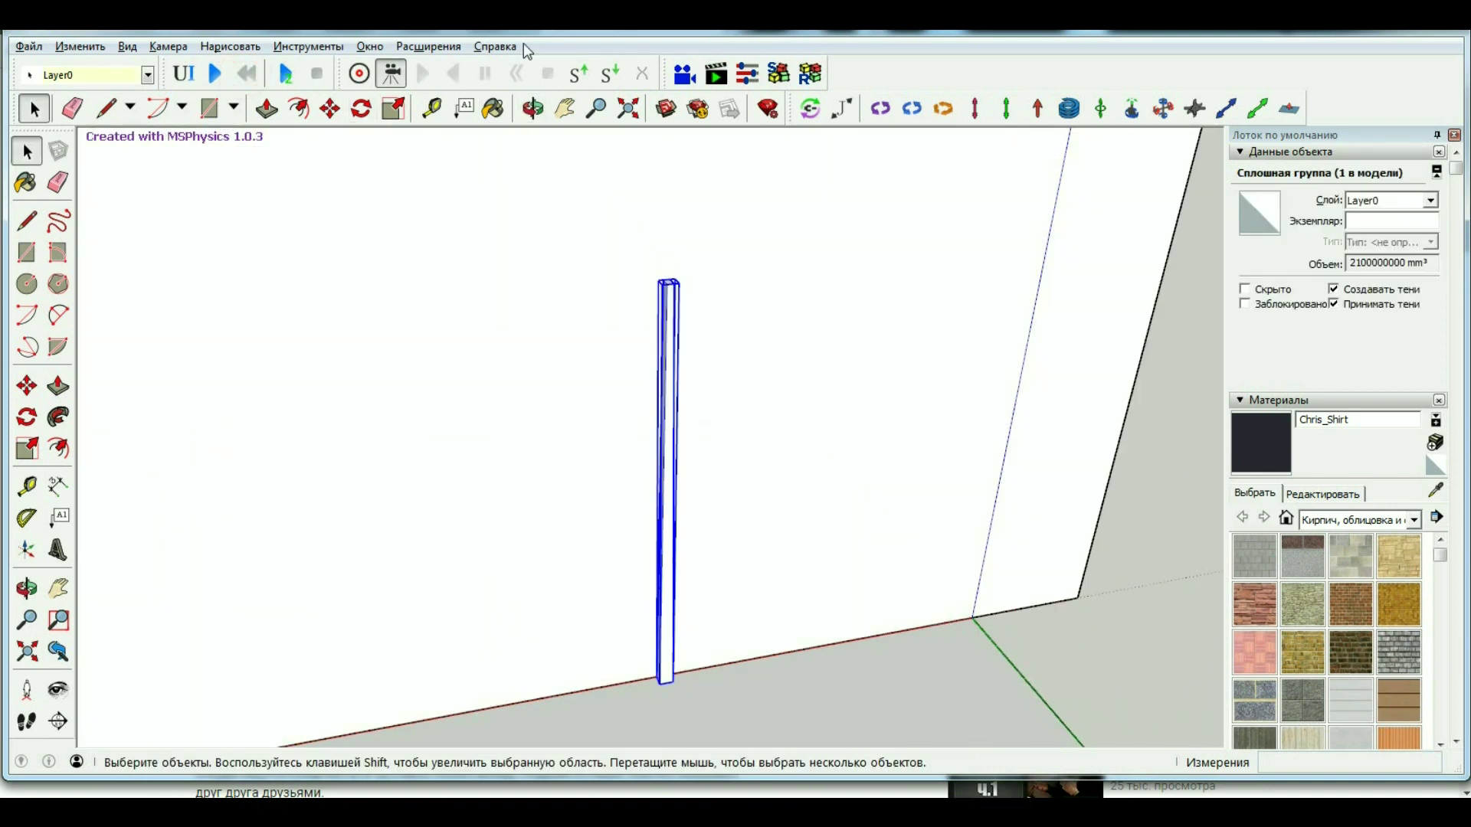
left_click(27, 221)
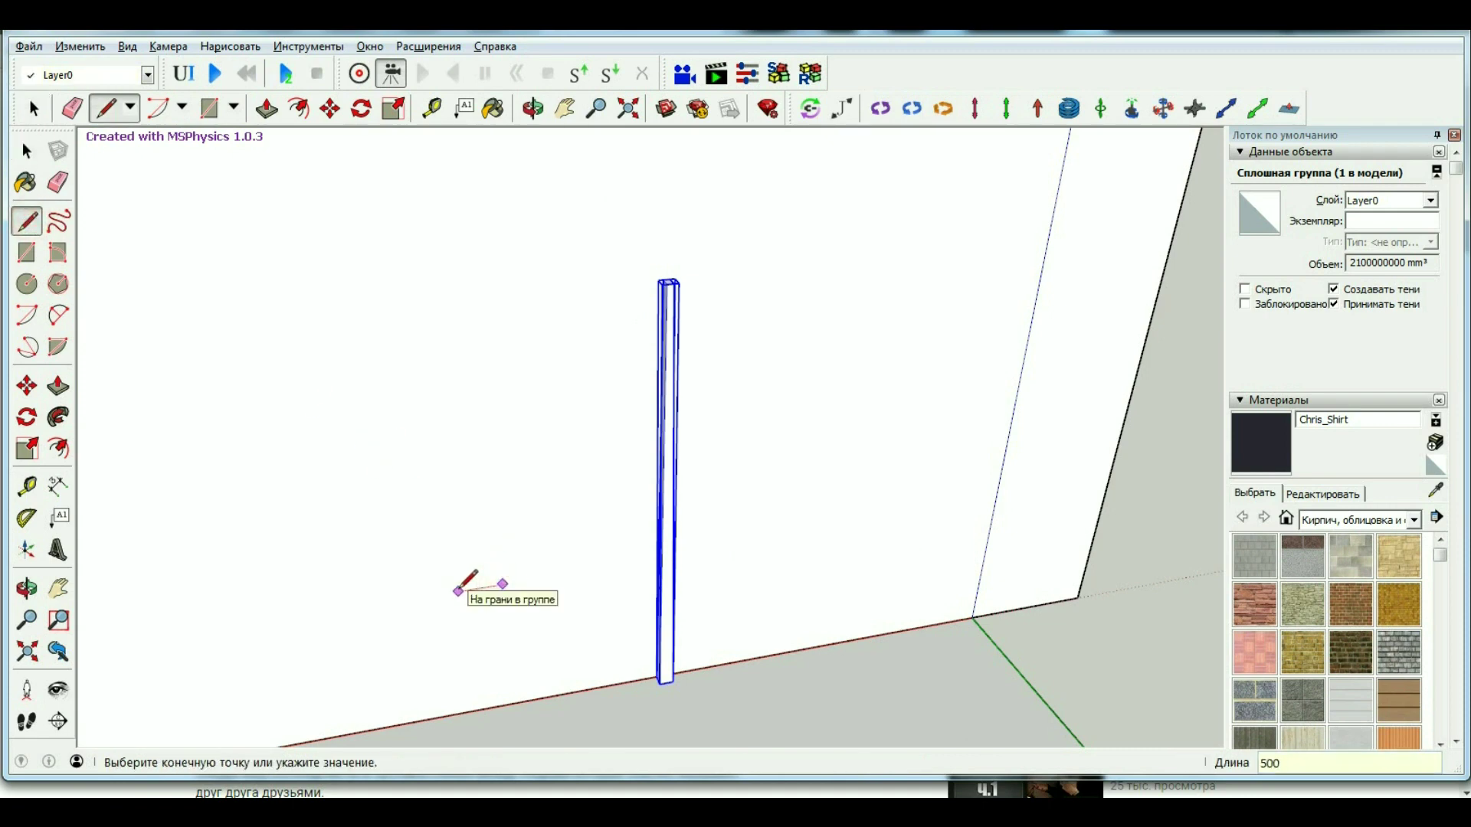
Draw a 10000 mm edge beside the existing post for the second outline.
scroll(409, 273, "down", 1)
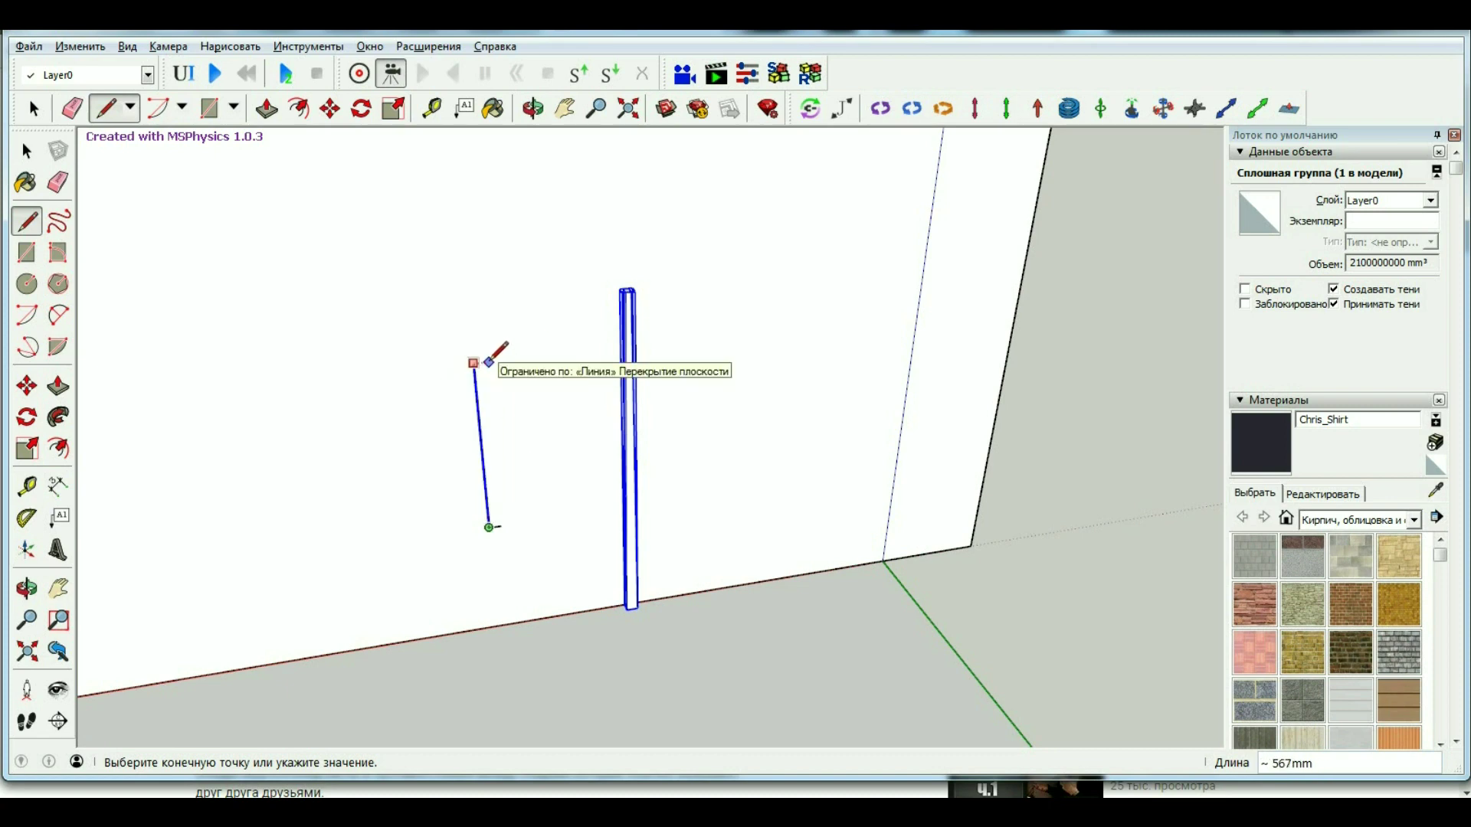
scroll(540, 330, "down", 3)
scroll(540, 330, "down", 1)
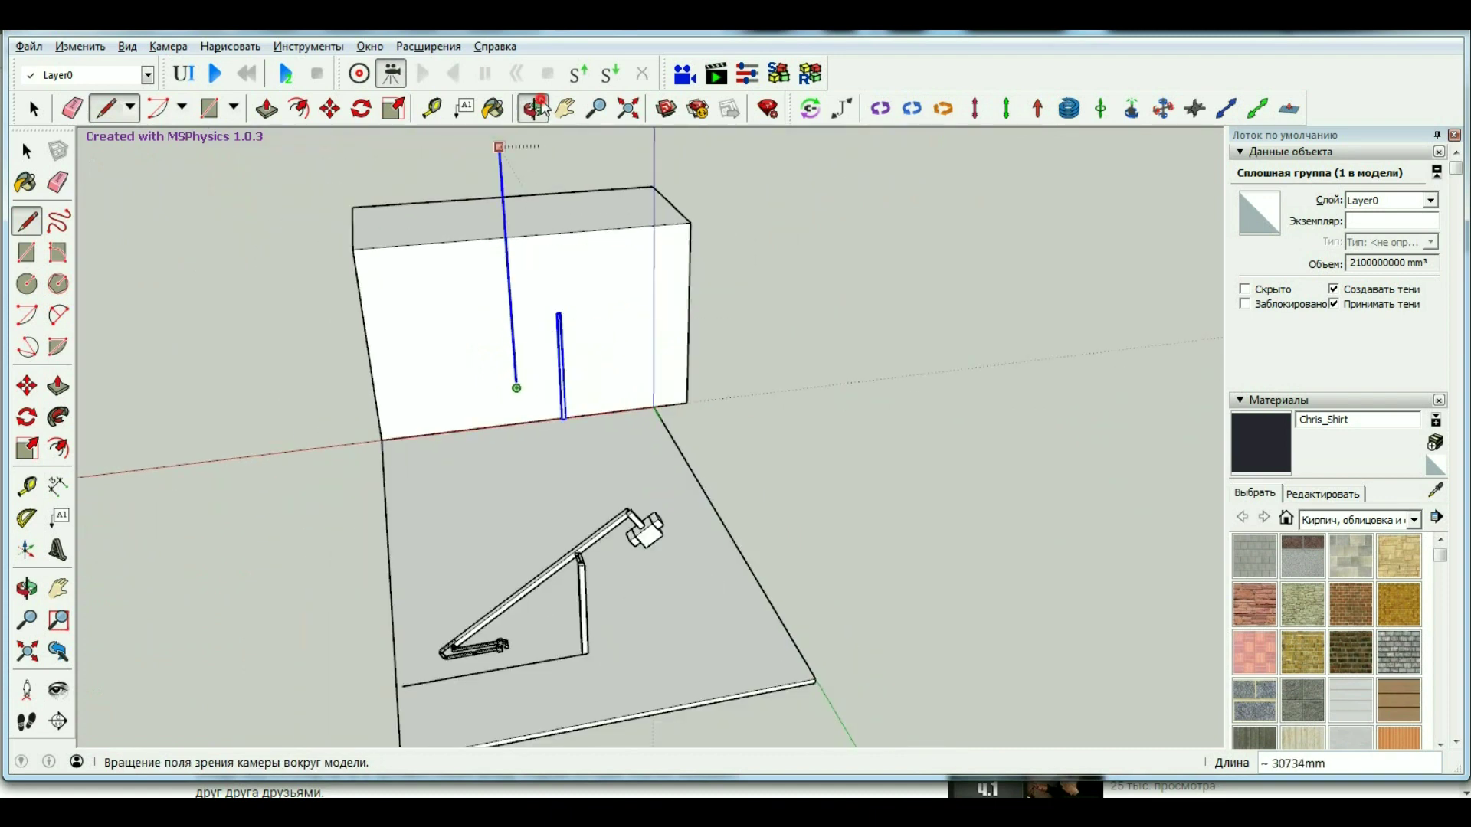
middle_click_drag(494, 149, 486, 302)
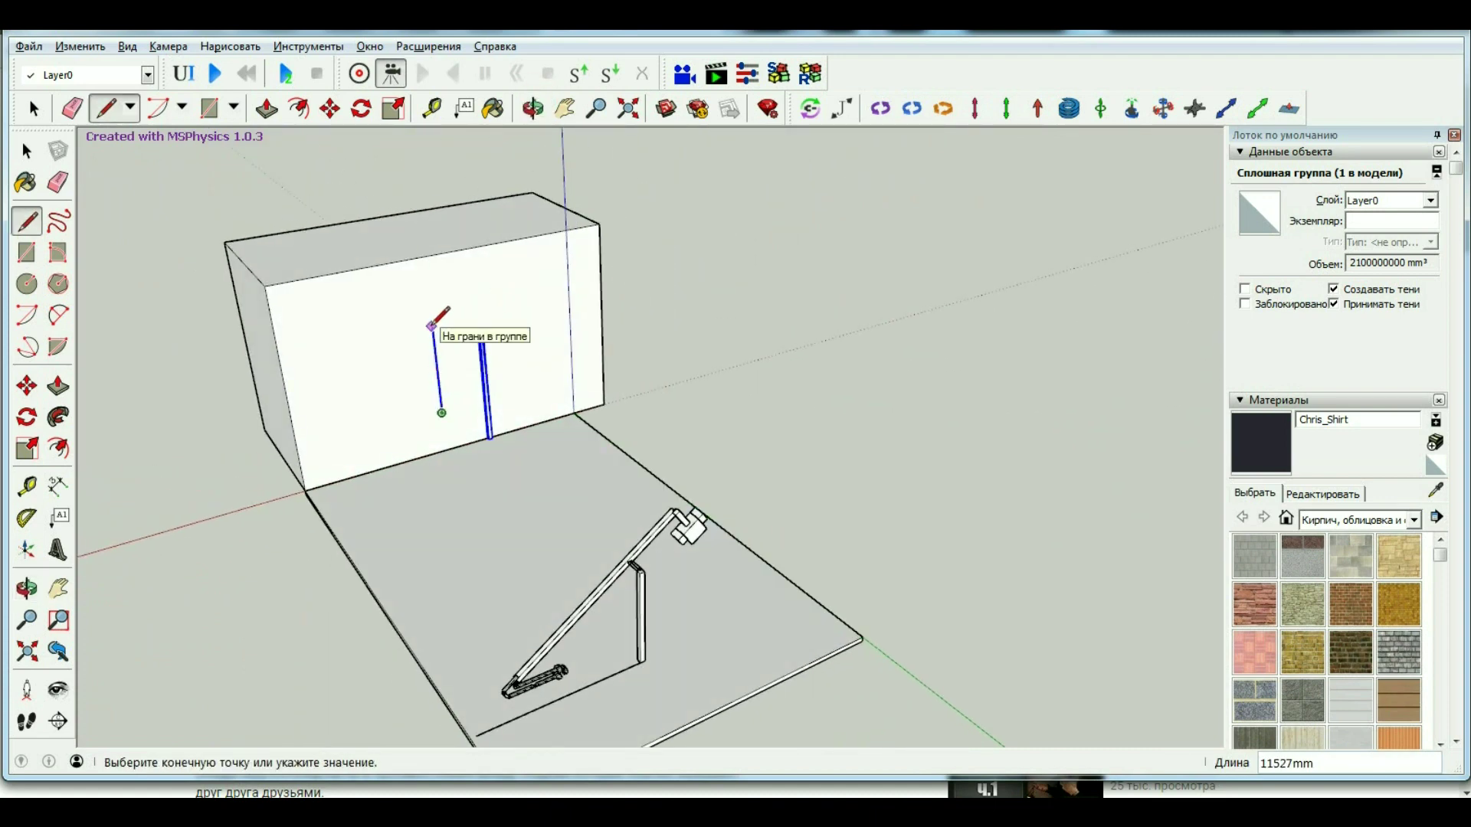
scroll(430, 327, "up", 2)
scroll(431, 329, "up", 2)
type("10000")
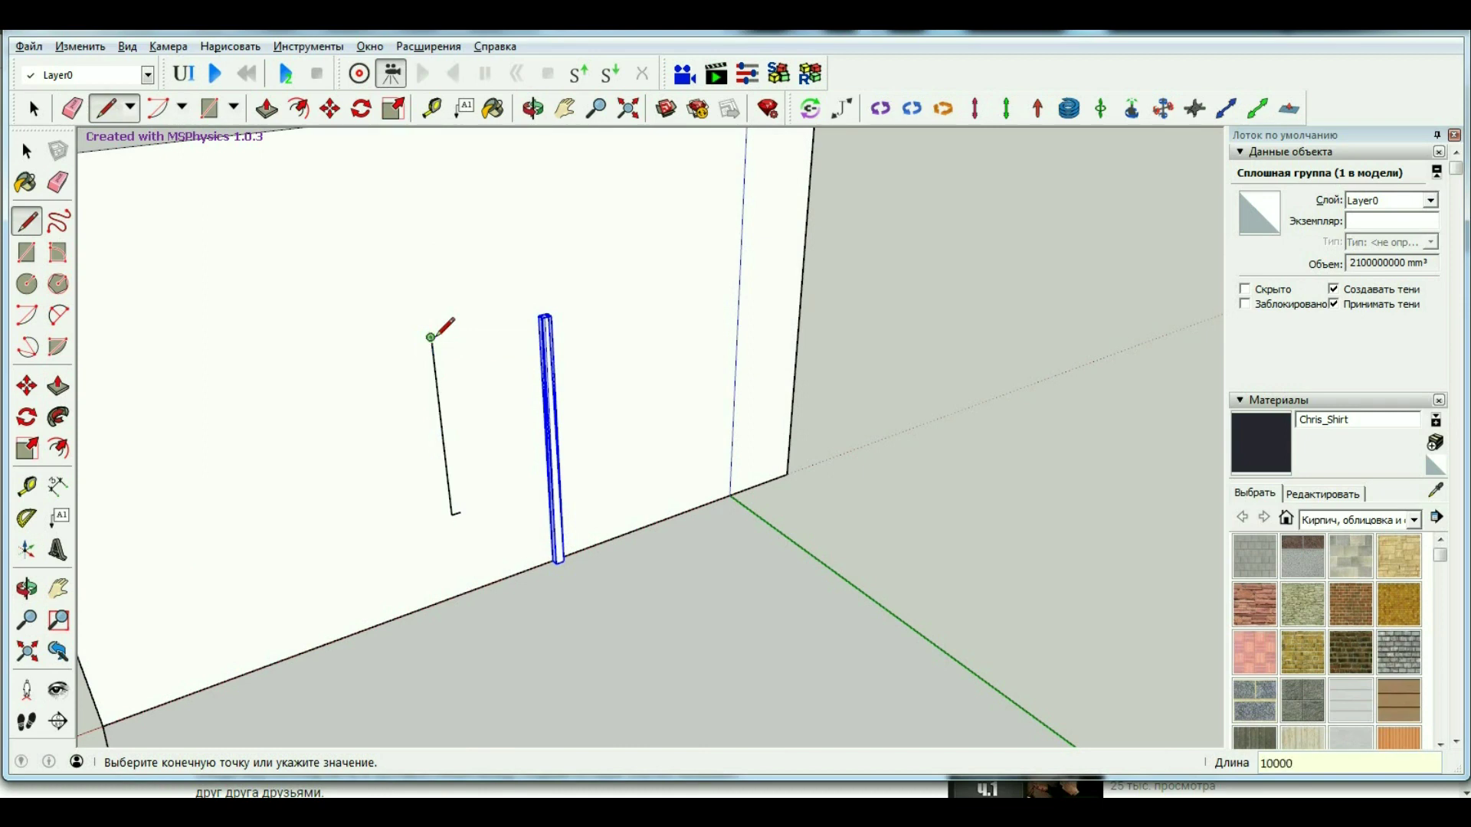
key("Return")
scroll(453, 500, "up", 2)
Close the second narrow outline into a face and start extruding it 500 mm.
key("space")
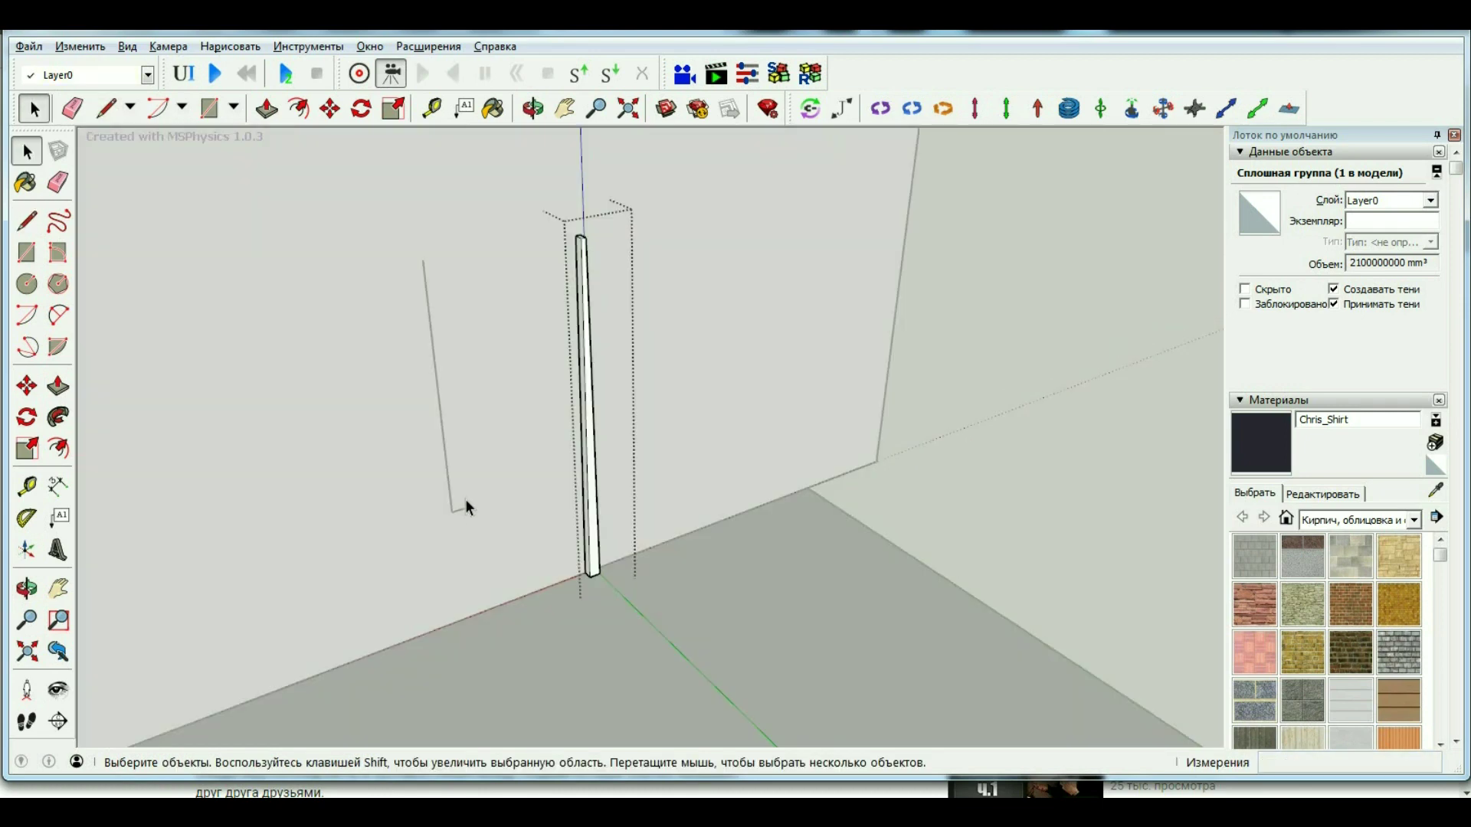
left_click(465, 500)
key("l")
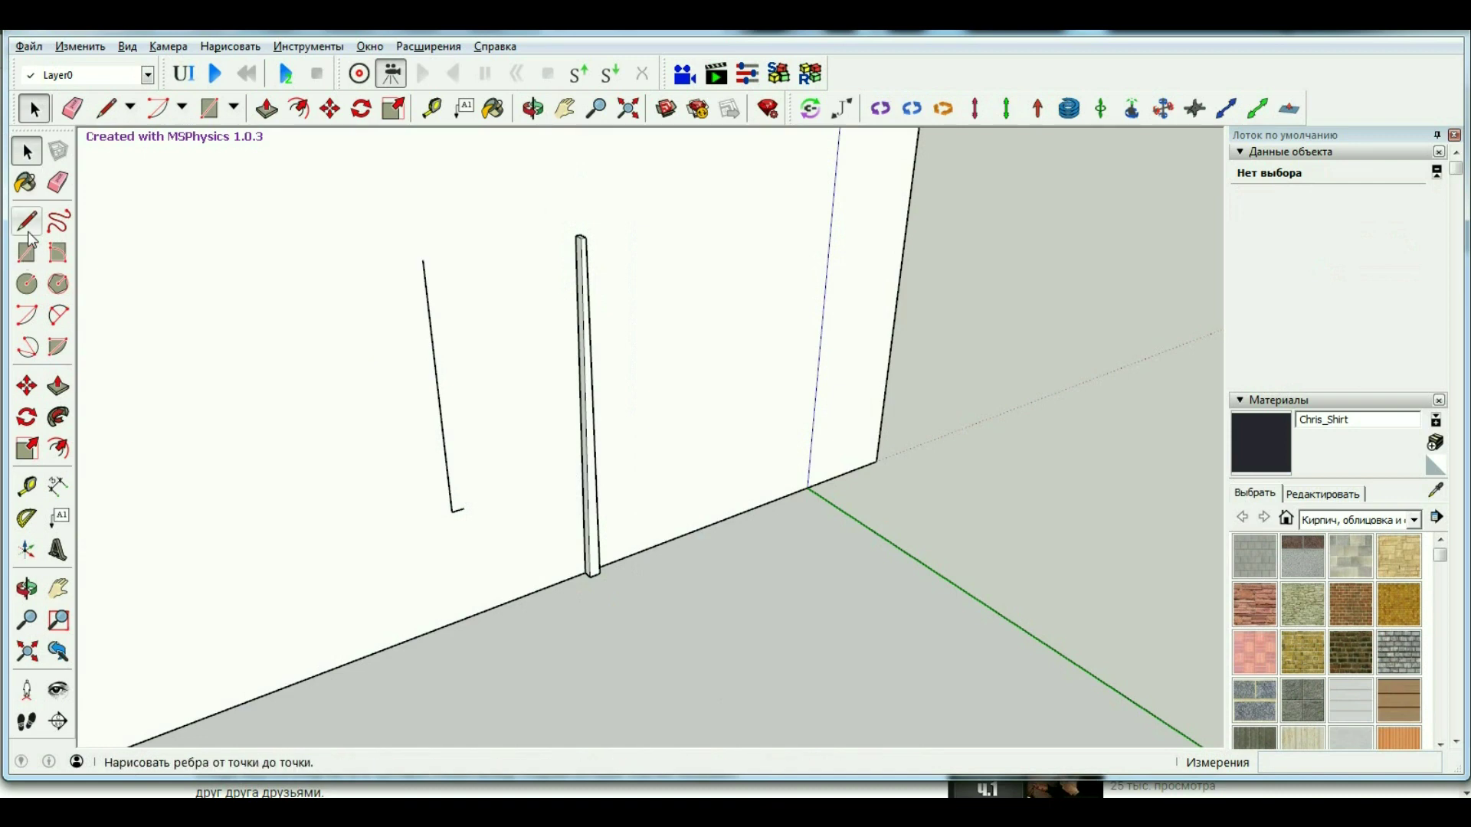
left_click(463, 508)
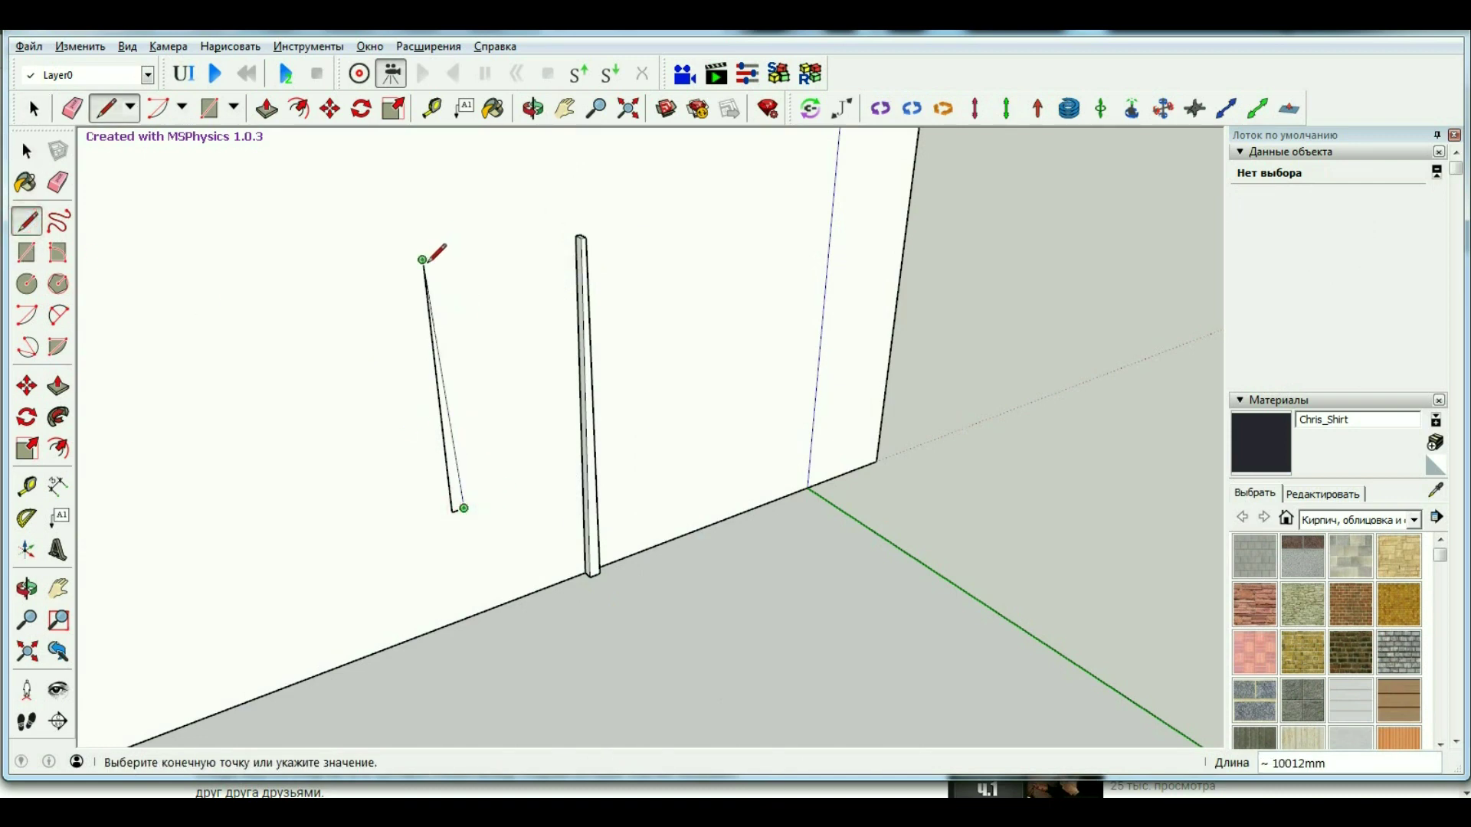
left_click(424, 261)
scroll(445, 238, "up", 3)
scroll(454, 222, "down", 3)
key("space")
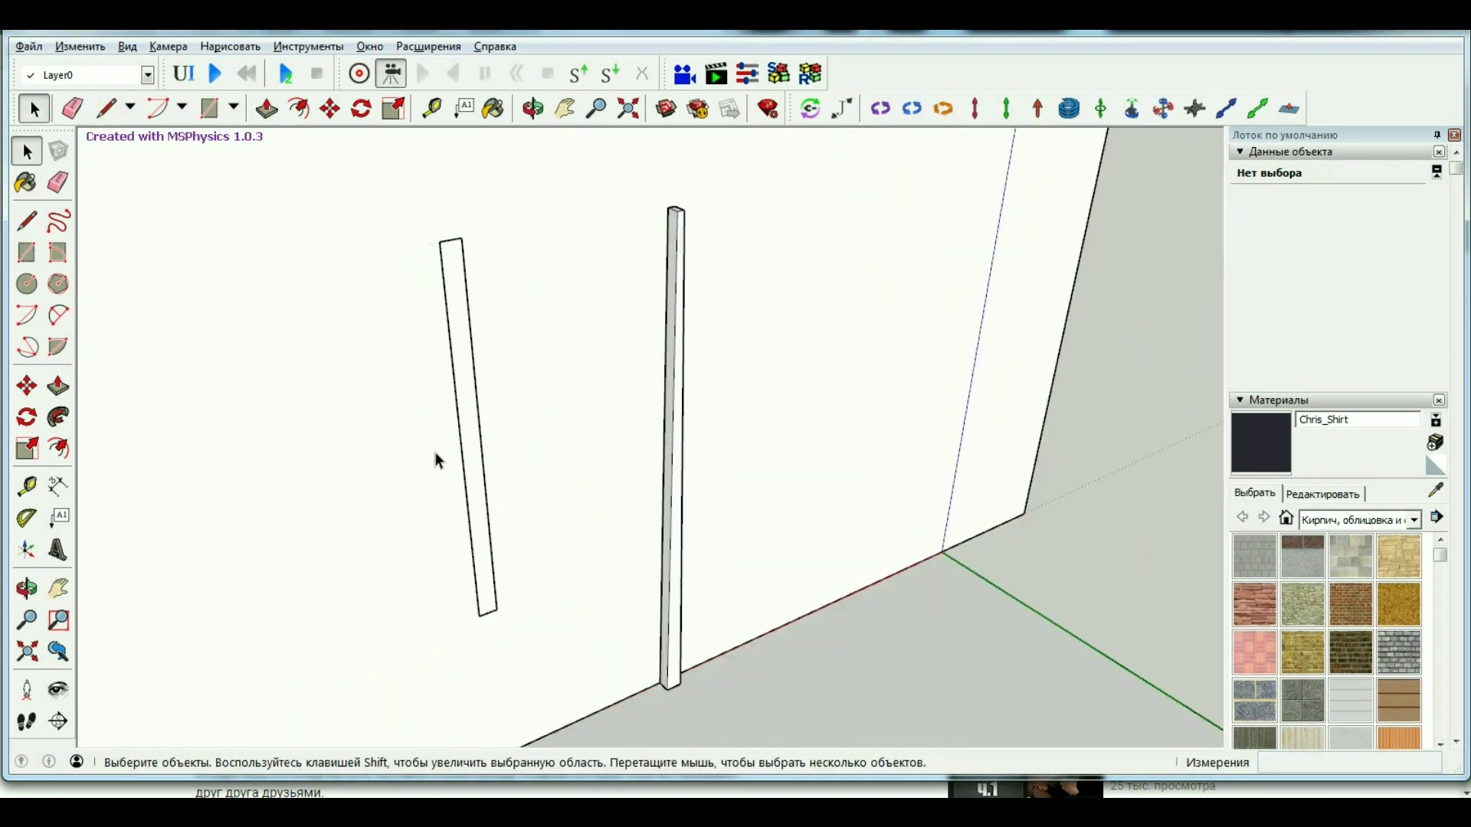
key("p")
left_click_drag(485, 476, 499, 516)
type("500")
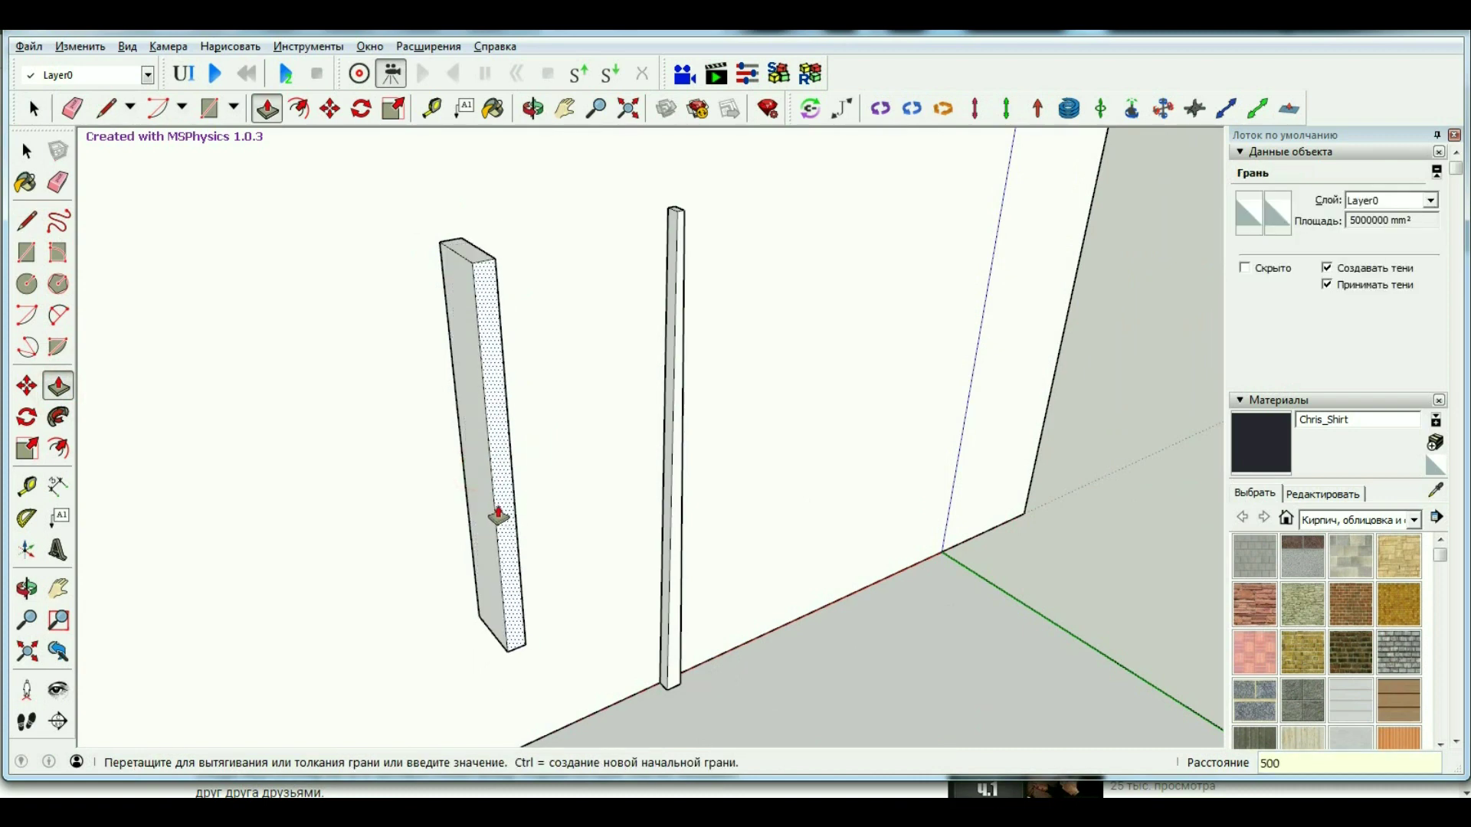
Extrude the new face 500 mm into a solid post and make it a group.
key("Return")
key("space")
middle_click_drag(499, 516, 447, 421)
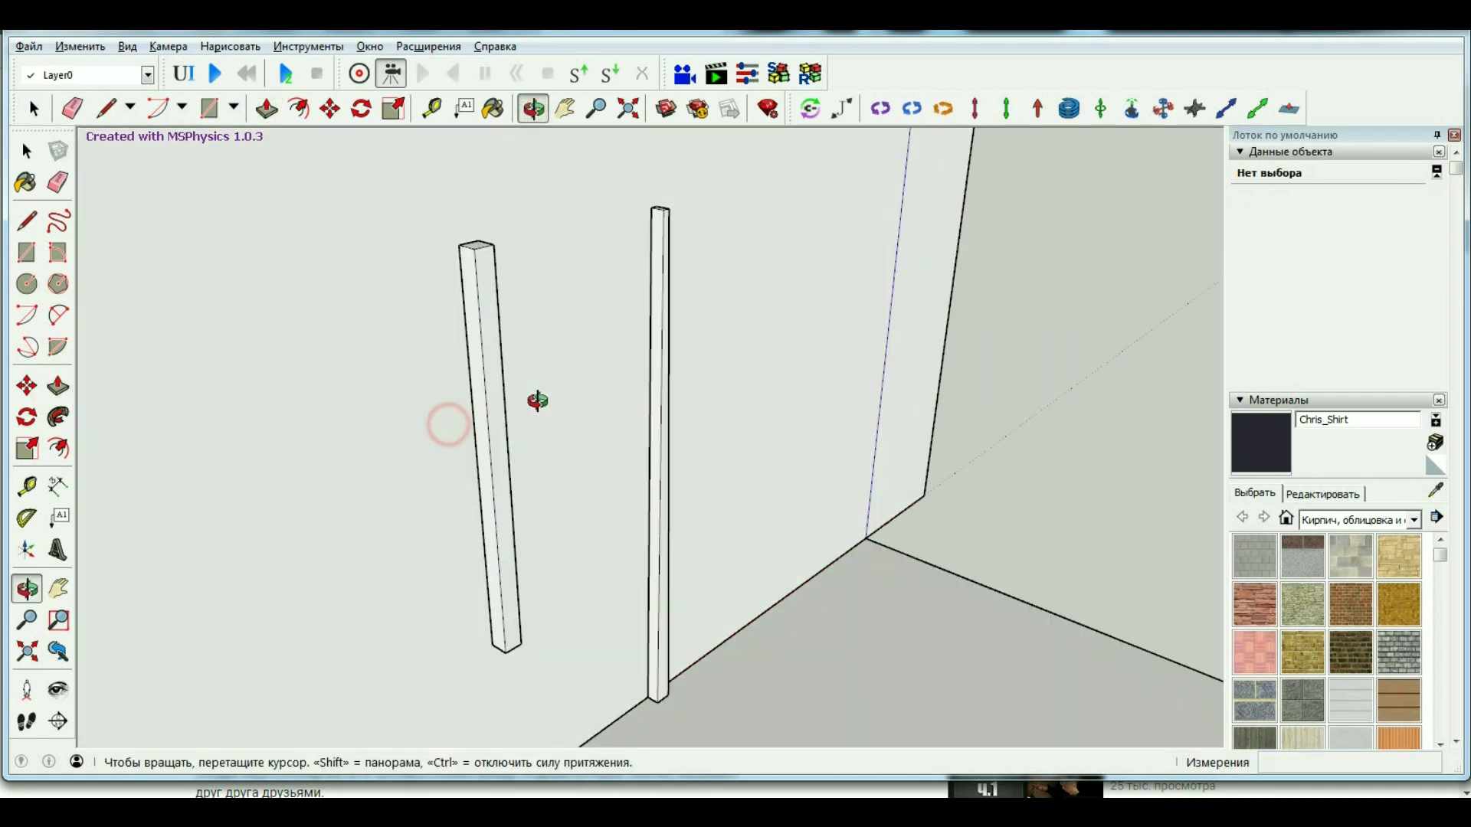
triple_click(496, 386)
right_click(496, 386)
scroll(420, 399, "down", 1)
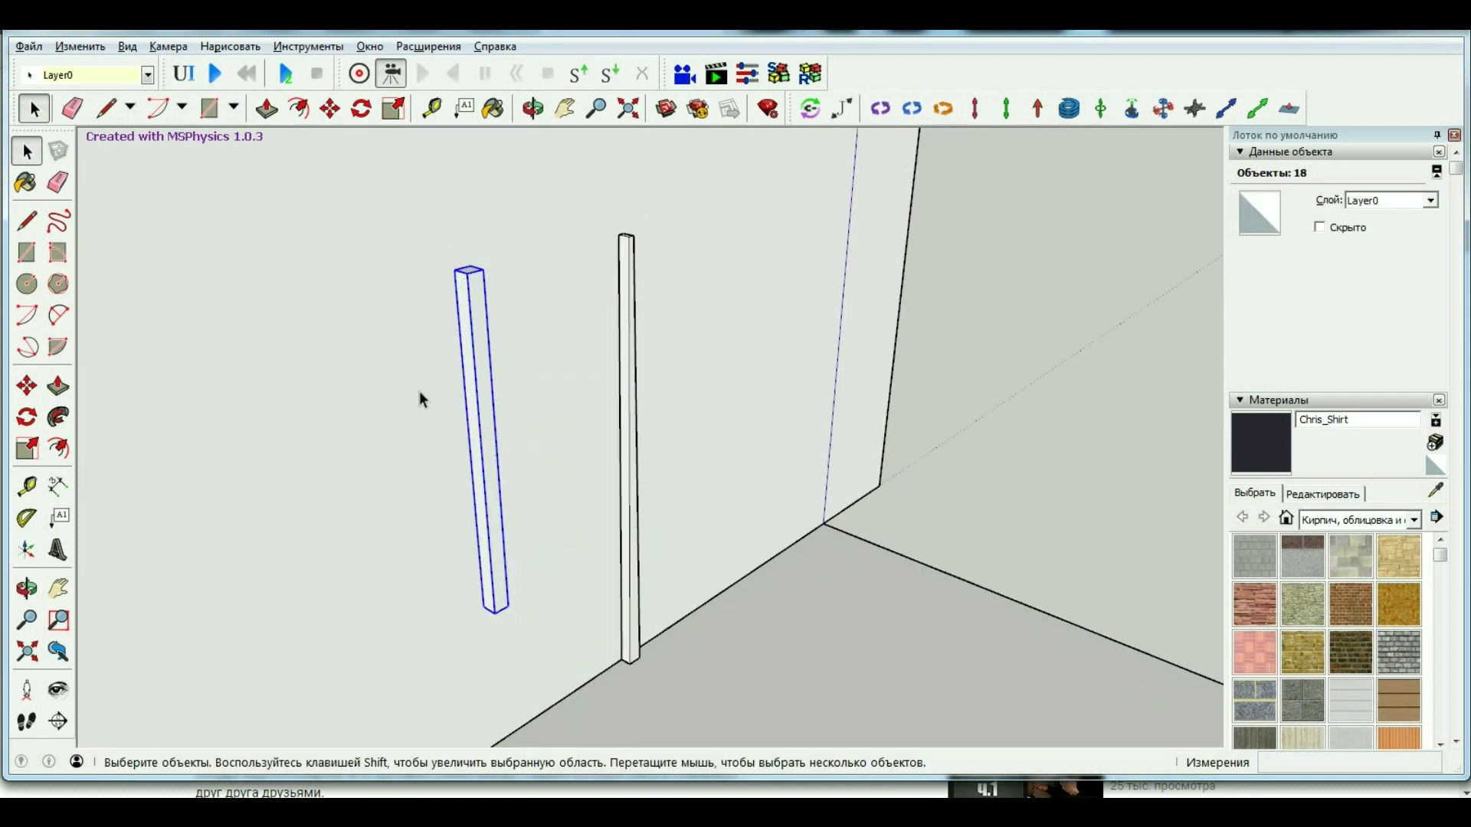
key("m")
Set the post group down on the floor in front of the wall and orbit to check it.
scroll(411, 457, "down", 2)
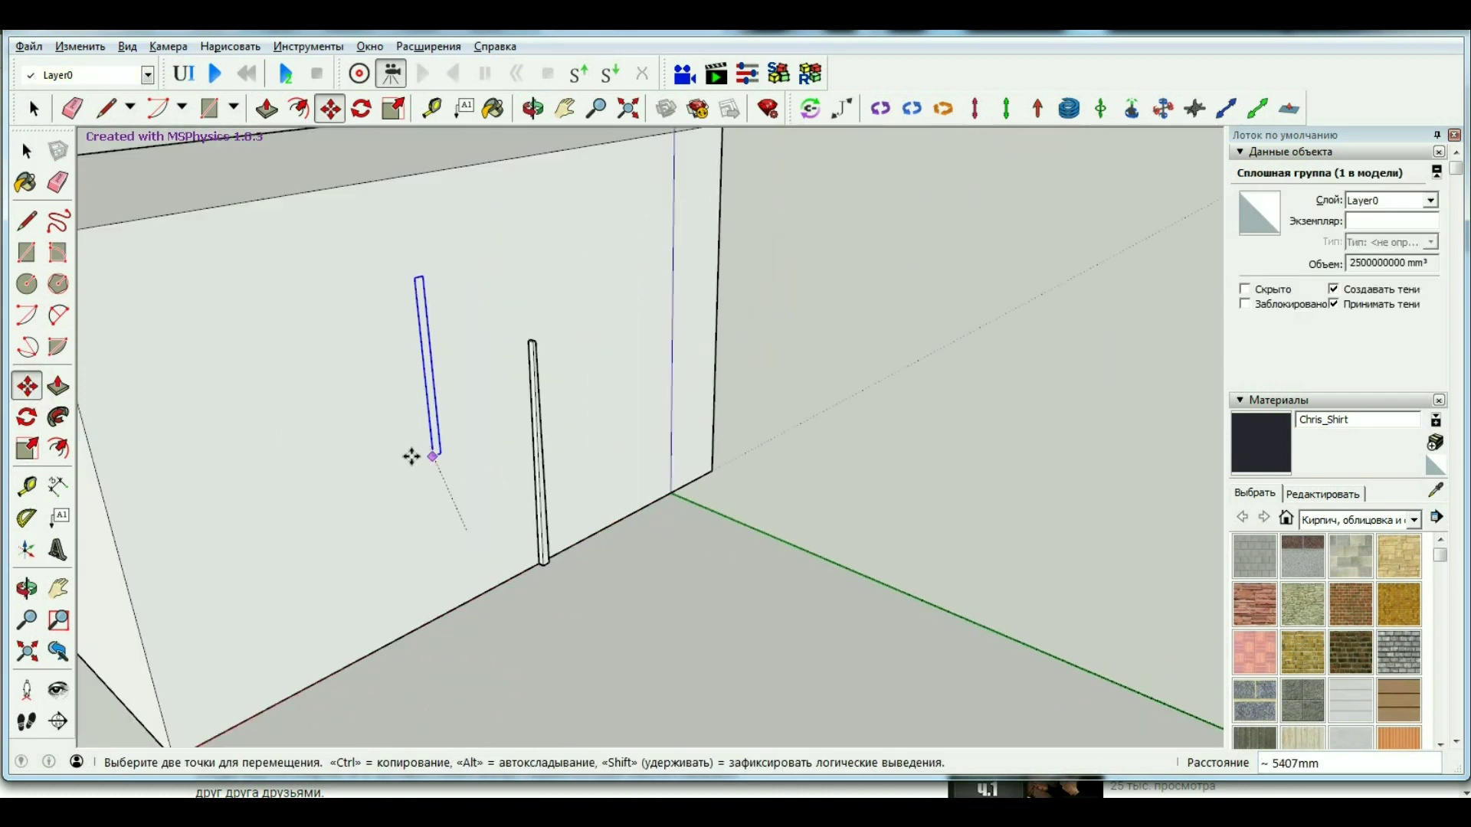
scroll(411, 456, "down", 3)
left_click(605, 643)
scroll(581, 585, "up", 2)
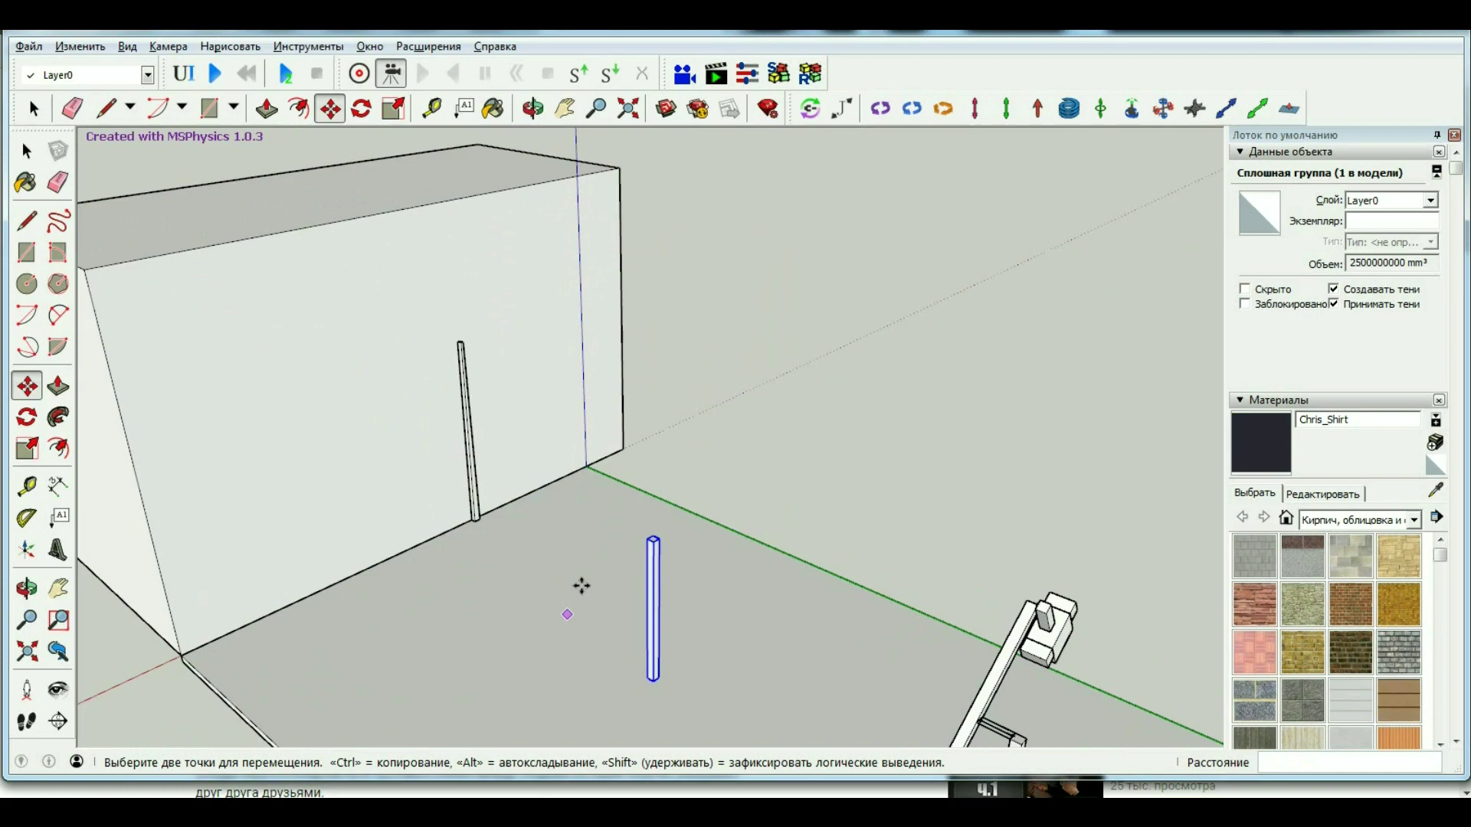
left_click(550, 112)
mouse_move(804, 279)
left_mouse_down()
mouse_move(778, 269)
mouse_move(791, 240)
mouse_move(680, 420)
mouse_move(541, 591)
left_mouse_up()
key("m")
key("space")
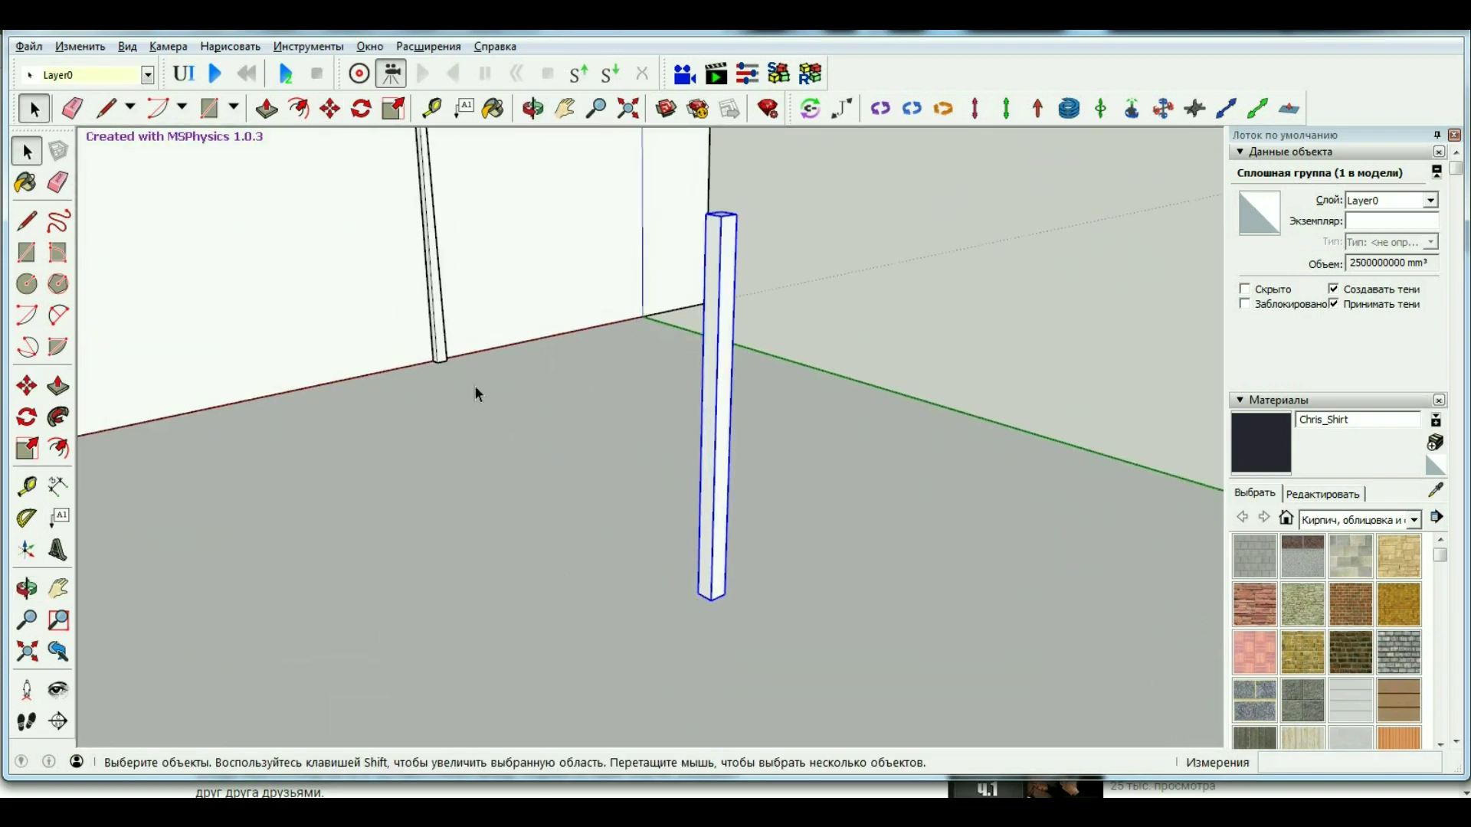
key("l")
middle_click_drag(475, 392, 755, 295)
scroll(778, 345, "up", 3)
Assign the floor post the MSPhysics Static Mesh collision shape.
scroll(711, 306, "up", 2)
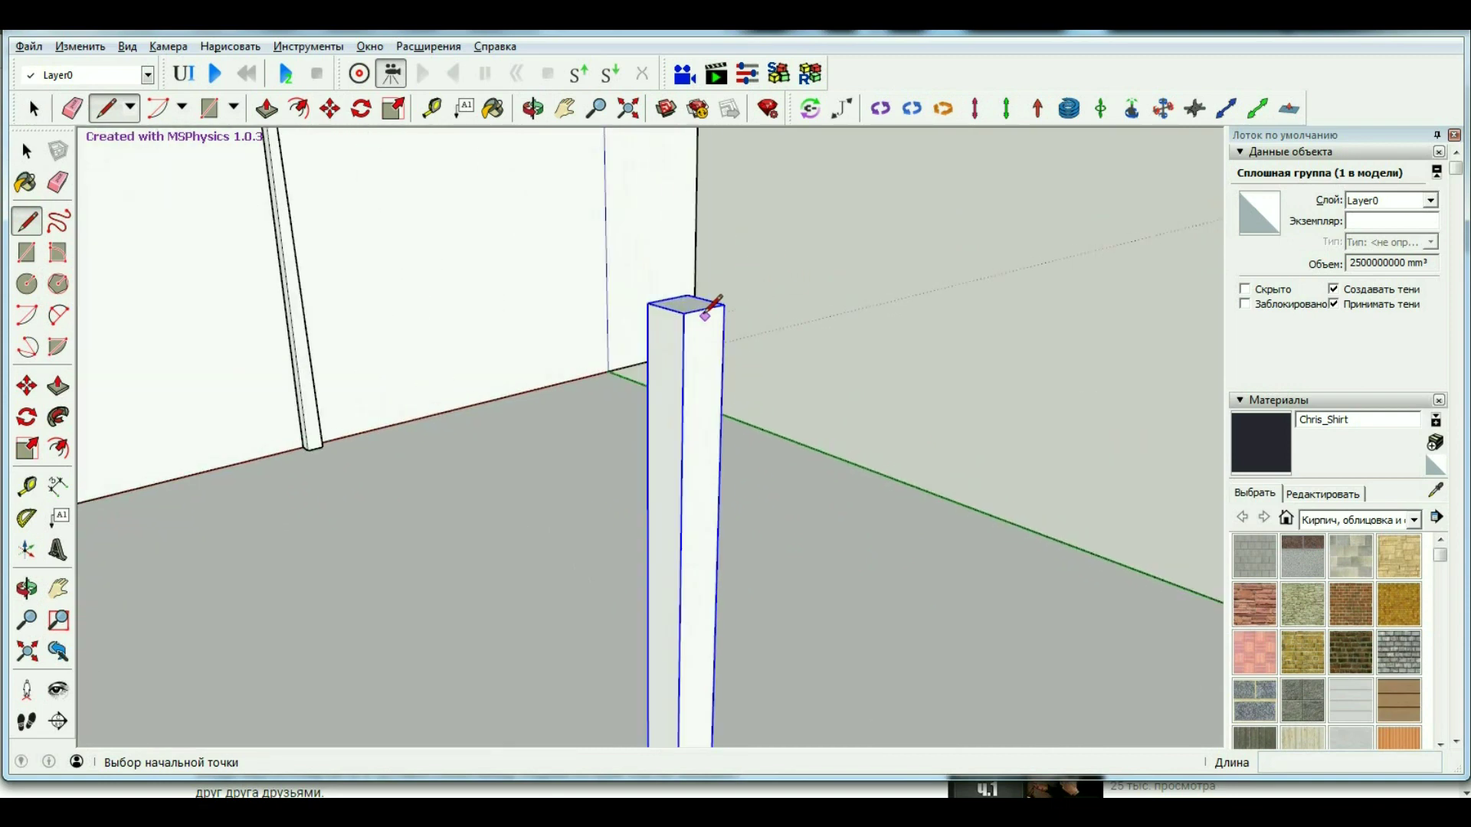
left_click(667, 299)
scroll(593, 449, "down", 3)
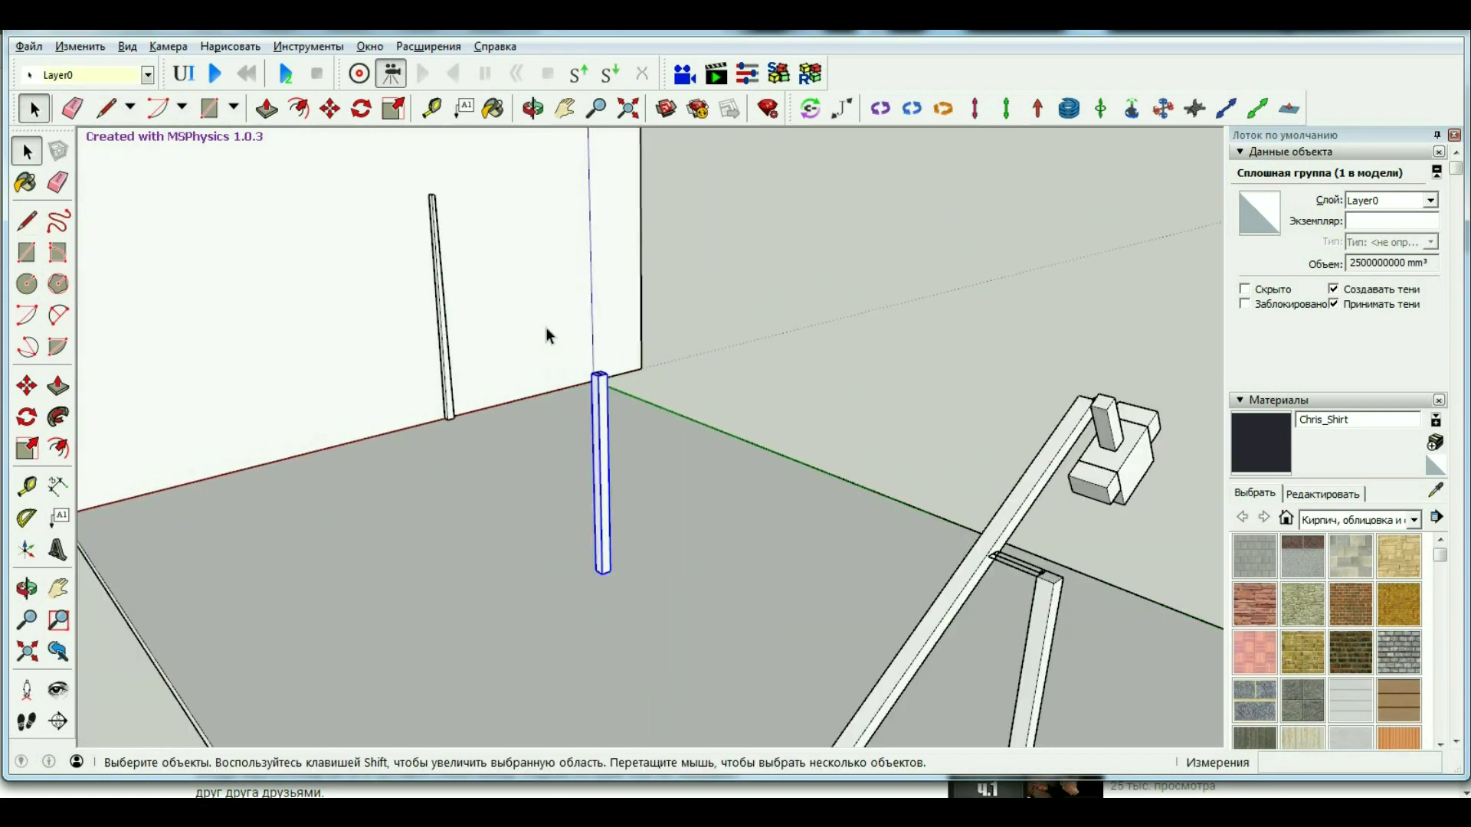
right_click(603, 564)
mouse_move(663, 473)
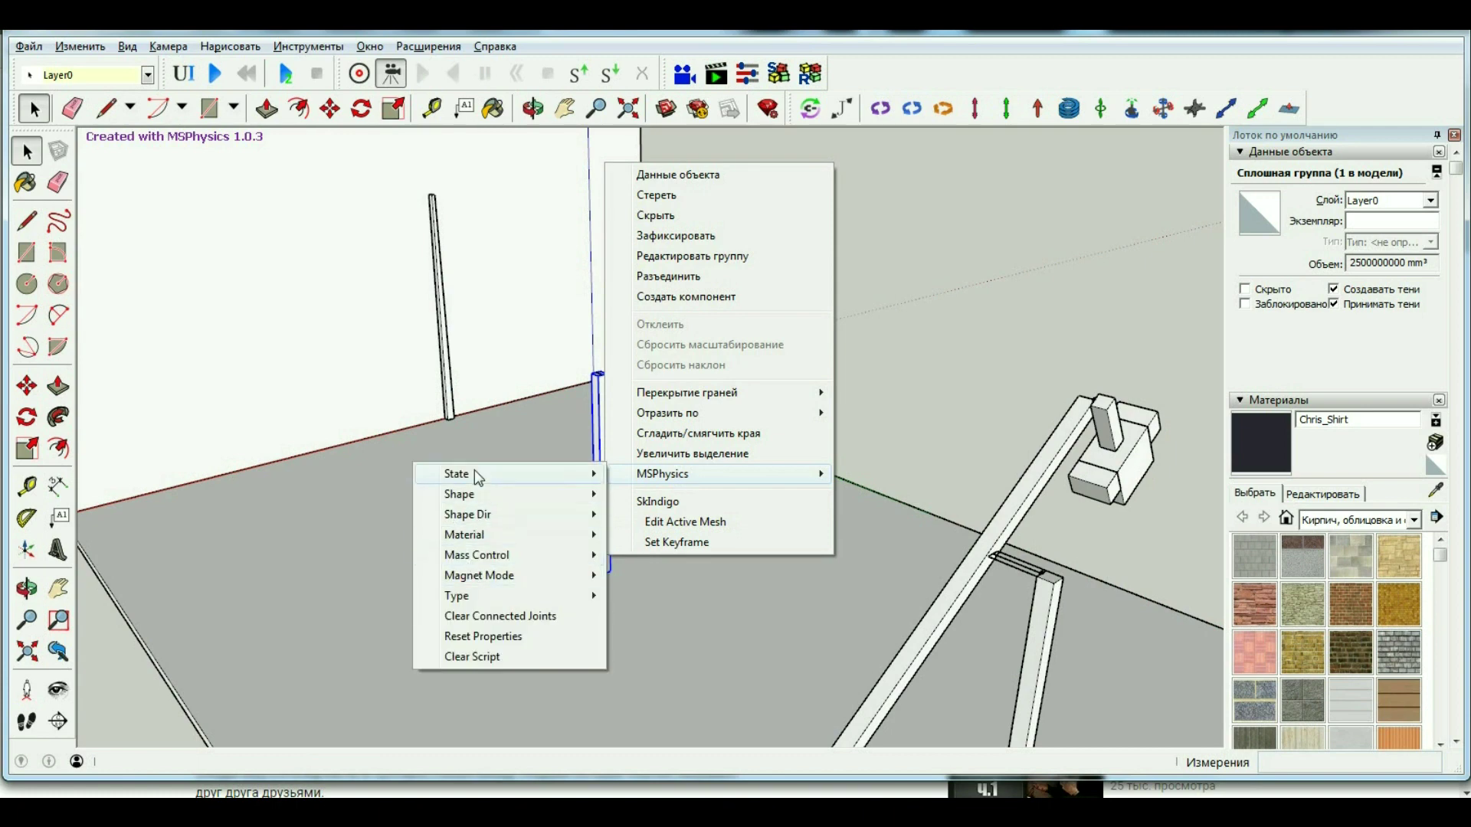
mouse_move(459, 494)
left_click(333, 704)
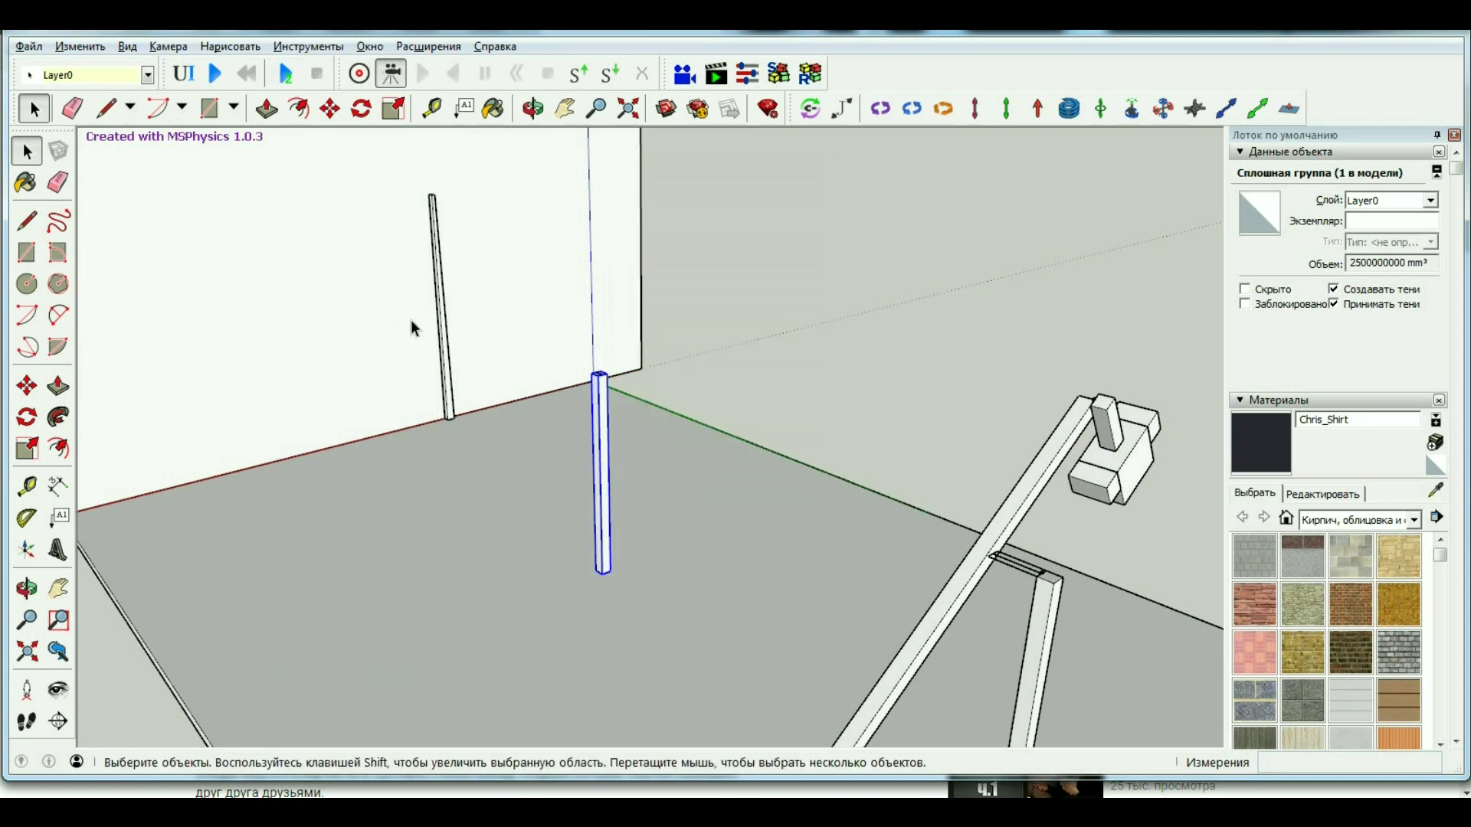
left_click(533, 108)
mouse_move(582, 322)
left_mouse_down()
mouse_move(749, 466)
mouse_move(341, 378)
mouse_move(131, 180)
mouse_move(181, 285)
mouse_move(251, 272)
mouse_move(197, 272)
left_mouse_up()
Make two attempts at a line from the wall post's base, cancelling each one.
key("l")
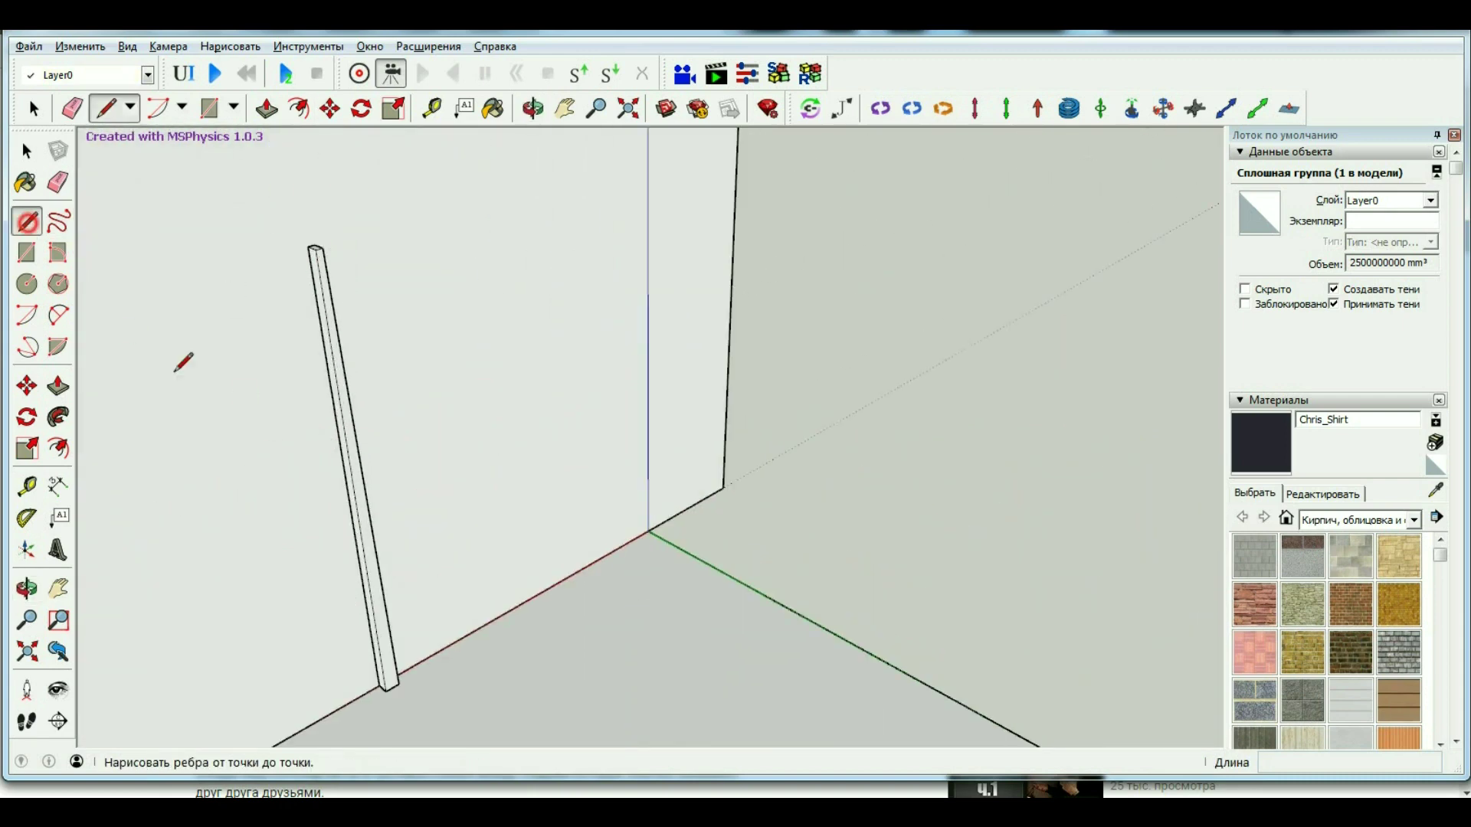
scroll(391, 685, "up", 5)
left_click(399, 703)
scroll(393, 705, "down", 3)
scroll(318, 263, "up", 1)
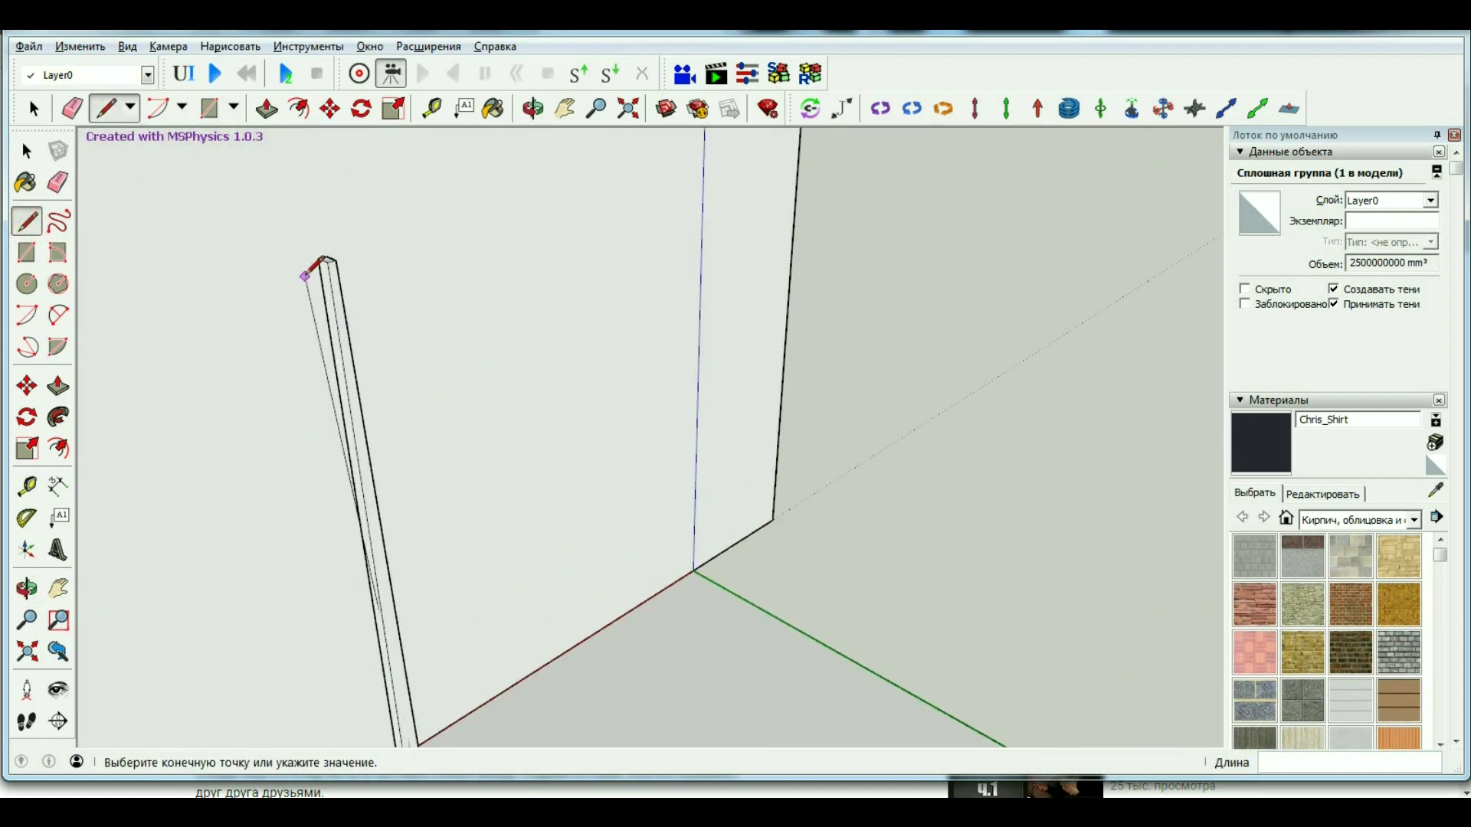
scroll(344, 236, "up", 3)
scroll(306, 222, "down", 2)
scroll(319, 329, "down", 3)
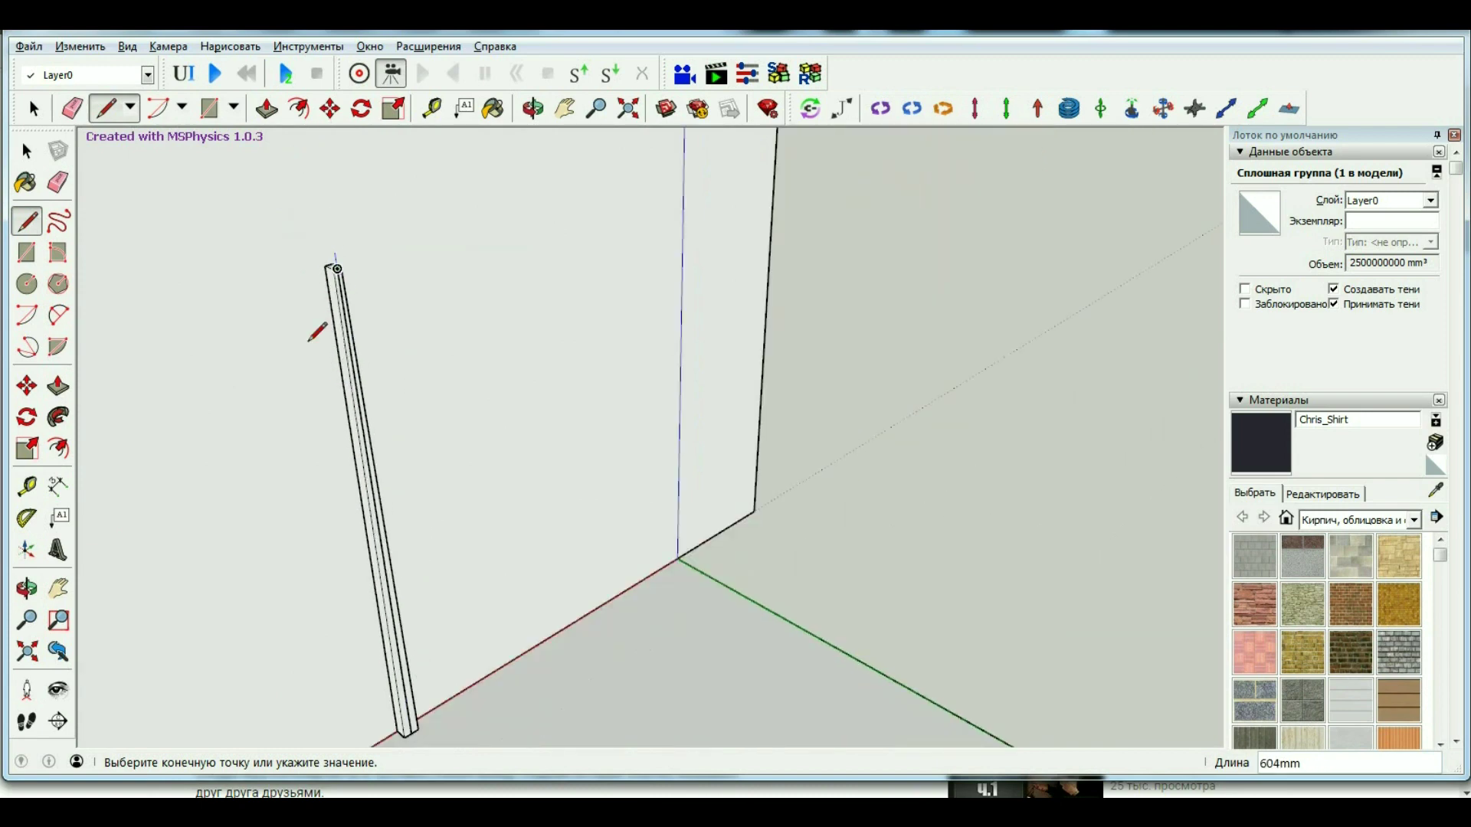
key("space")
scroll(378, 566, "up", 2)
left_click(27, 221)
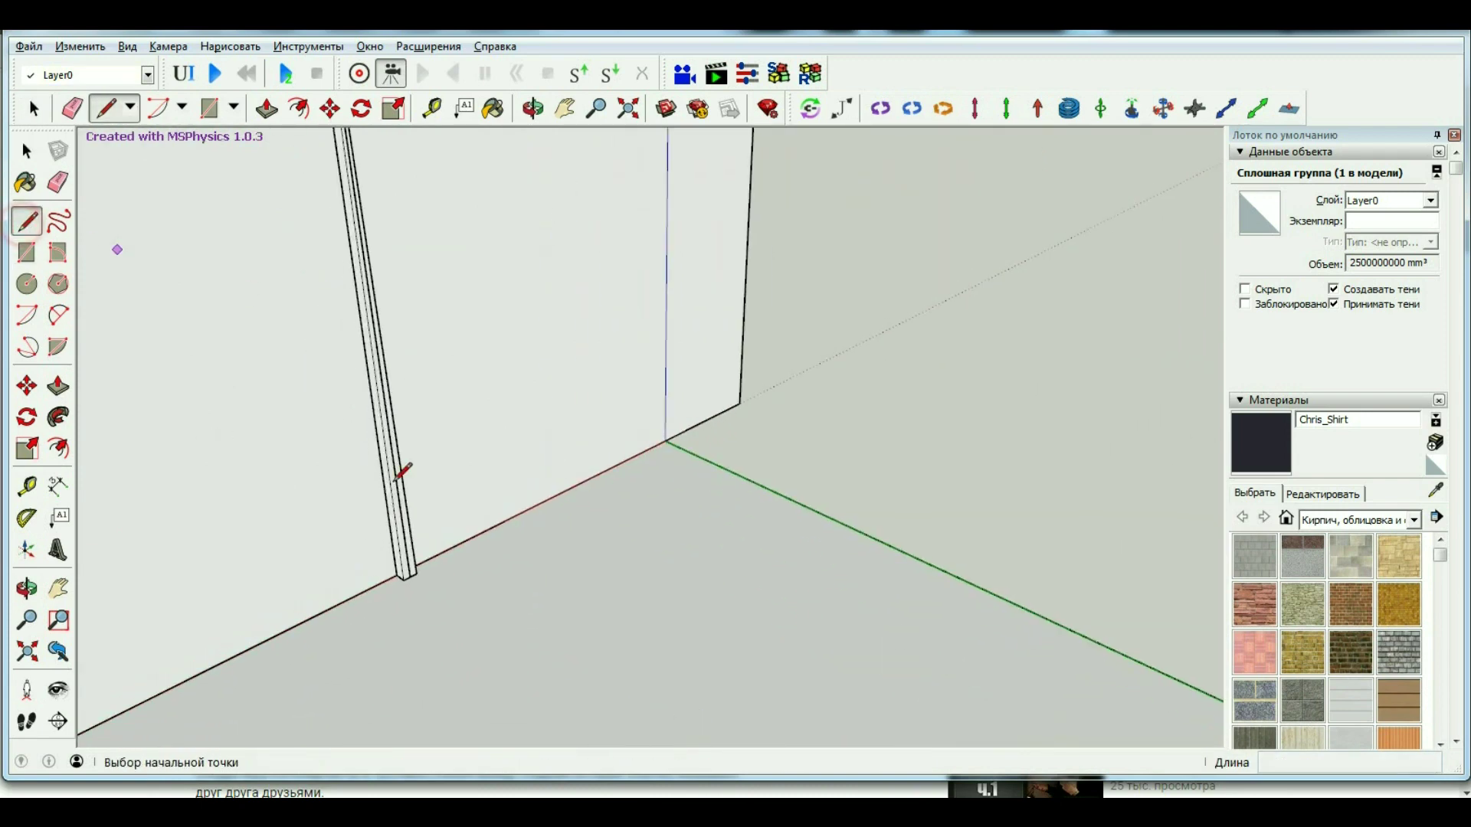
scroll(414, 575, "up", 3)
left_click(431, 573)
scroll(402, 346, "down", 2)
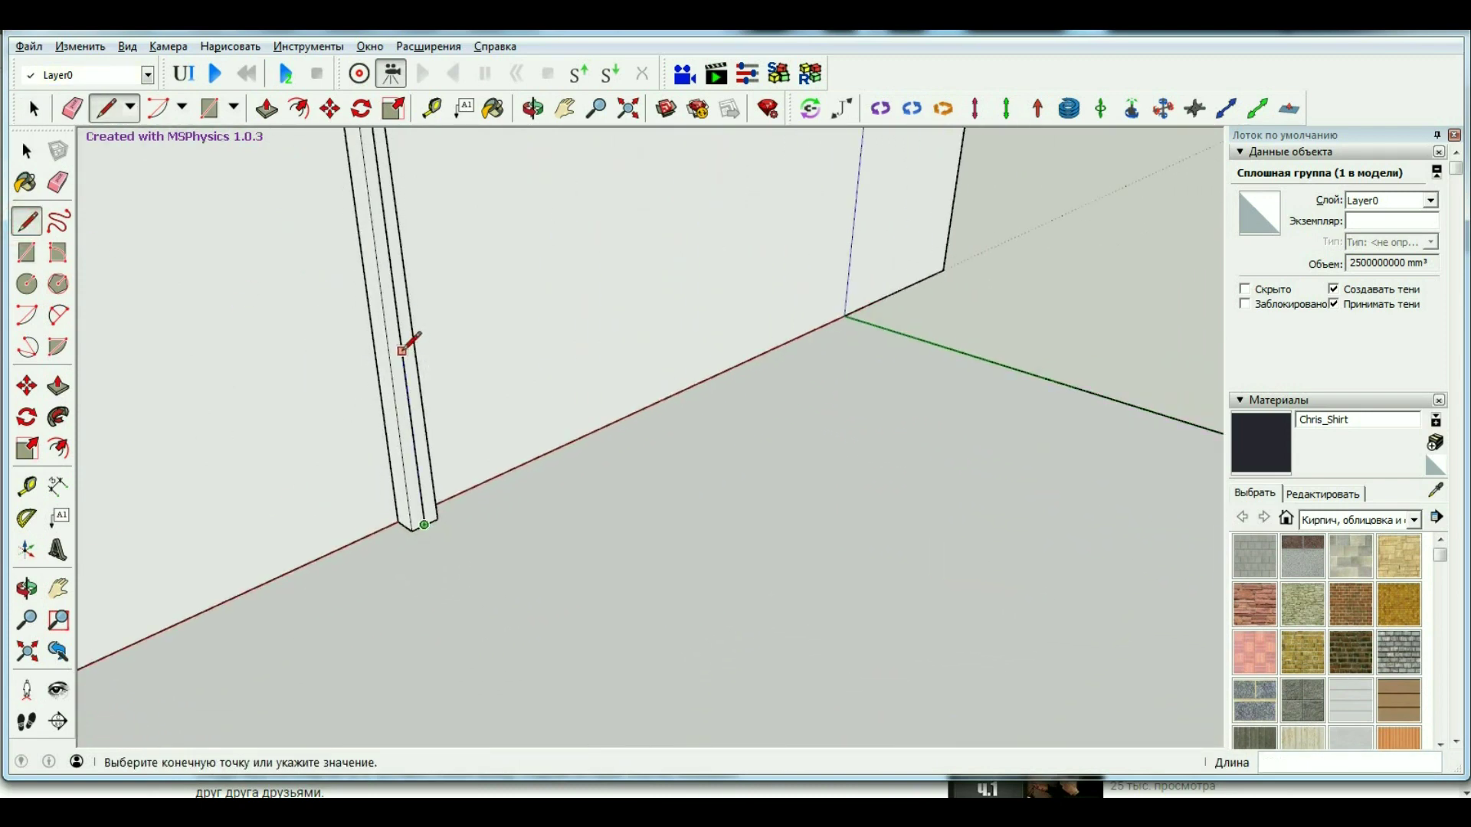
scroll(402, 337, "down", 2)
scroll(392, 240, "down", 1)
scroll(392, 240, "up", 2)
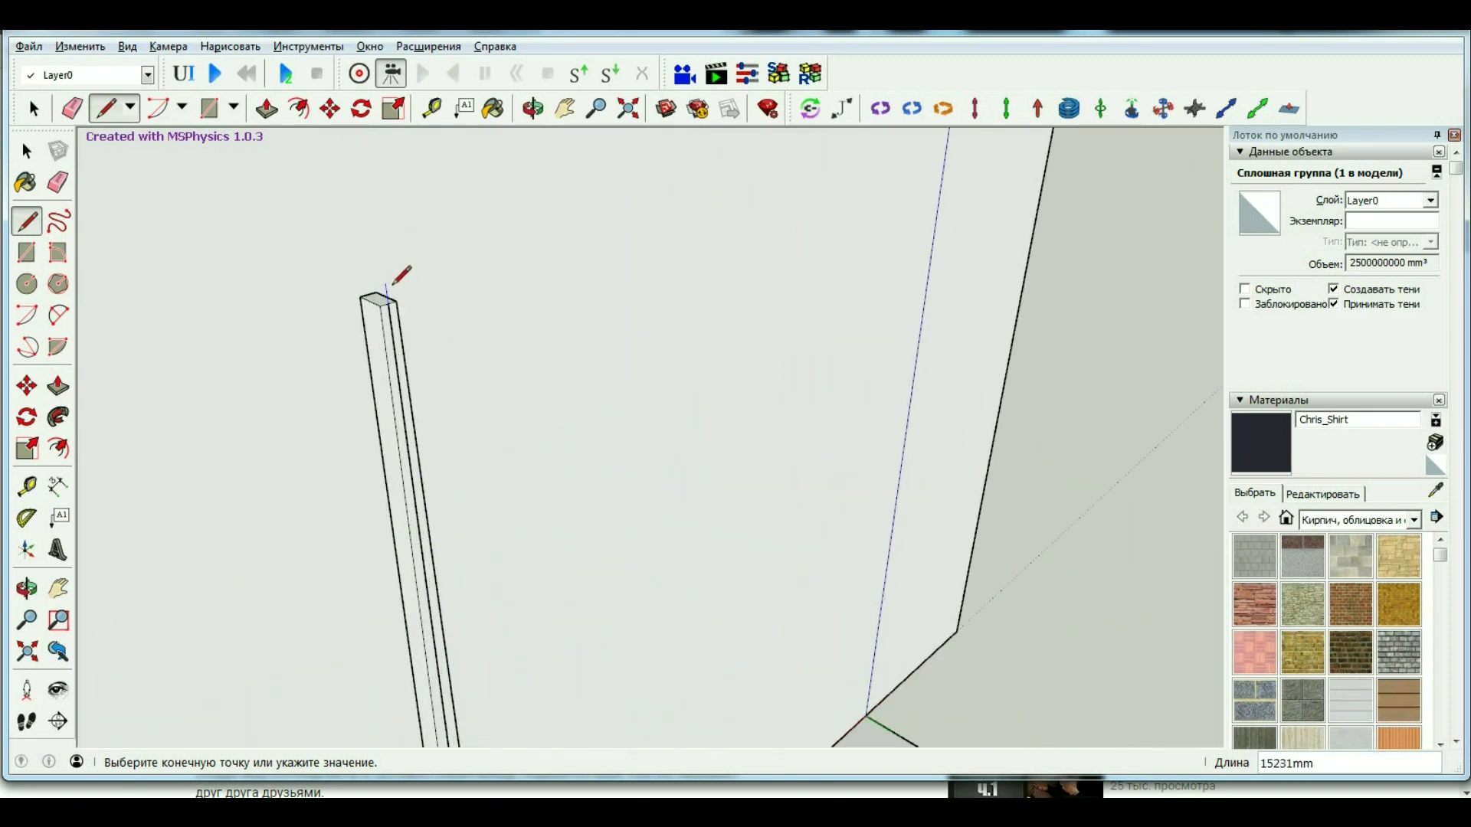
scroll(392, 299, "down", 2)
scroll(440, 567, "up", 1)
scroll(379, 517, "up", 1)
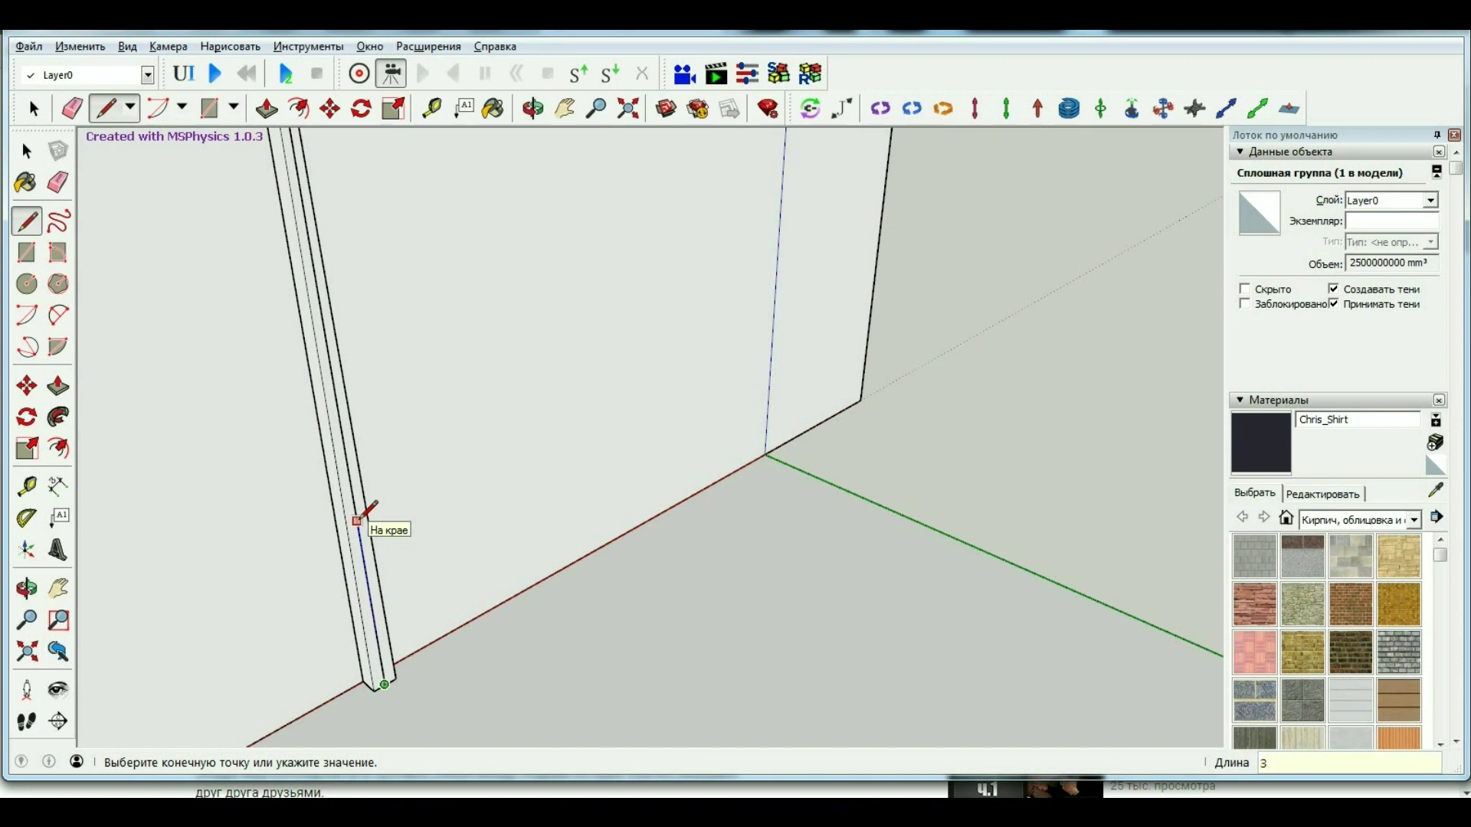
key("space")
scroll(345, 349, "down", 1)
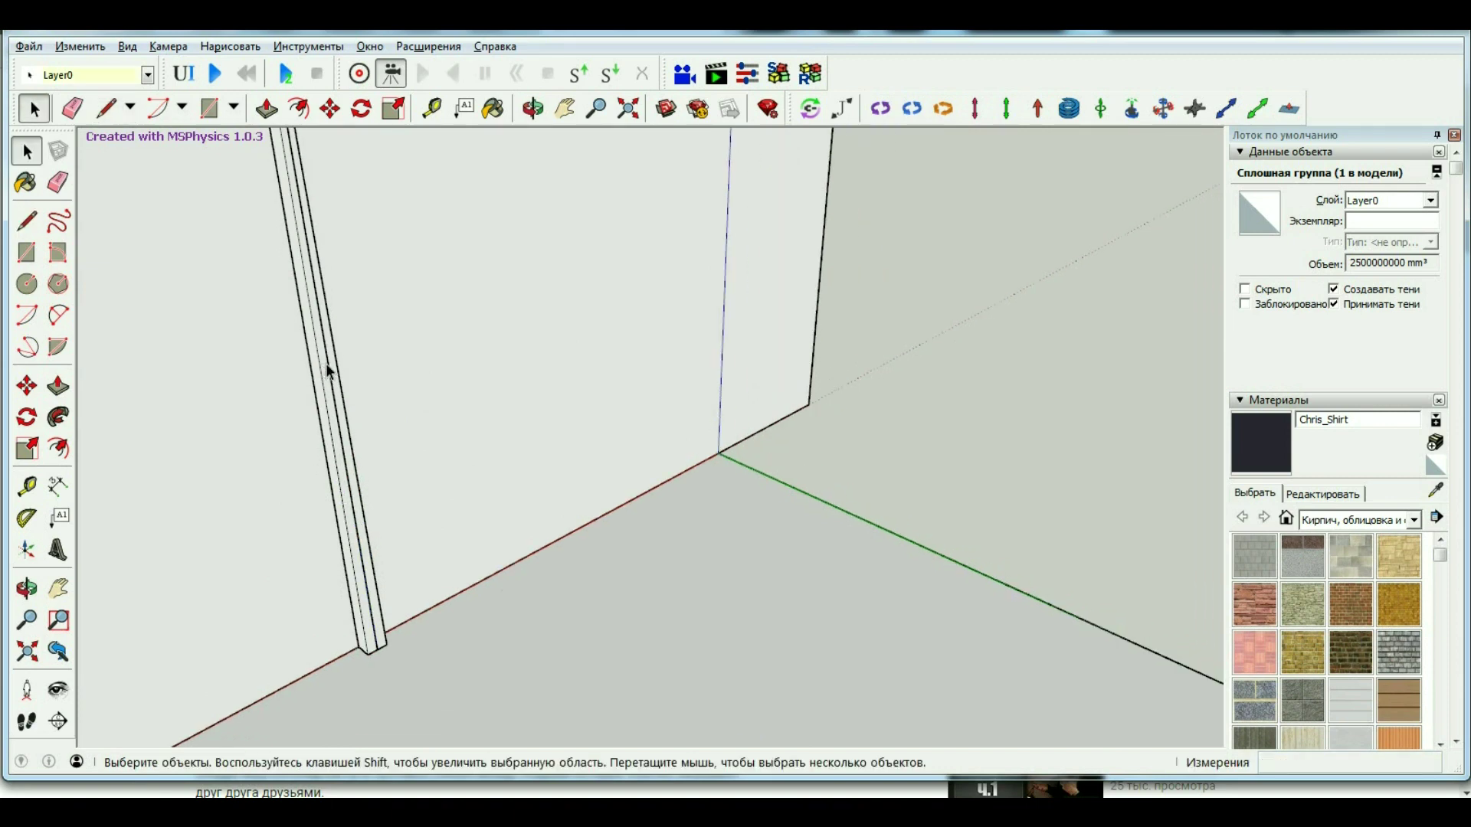
Select the whole wall post.
left_click(327, 358)
scroll(348, 485, "down", 2)
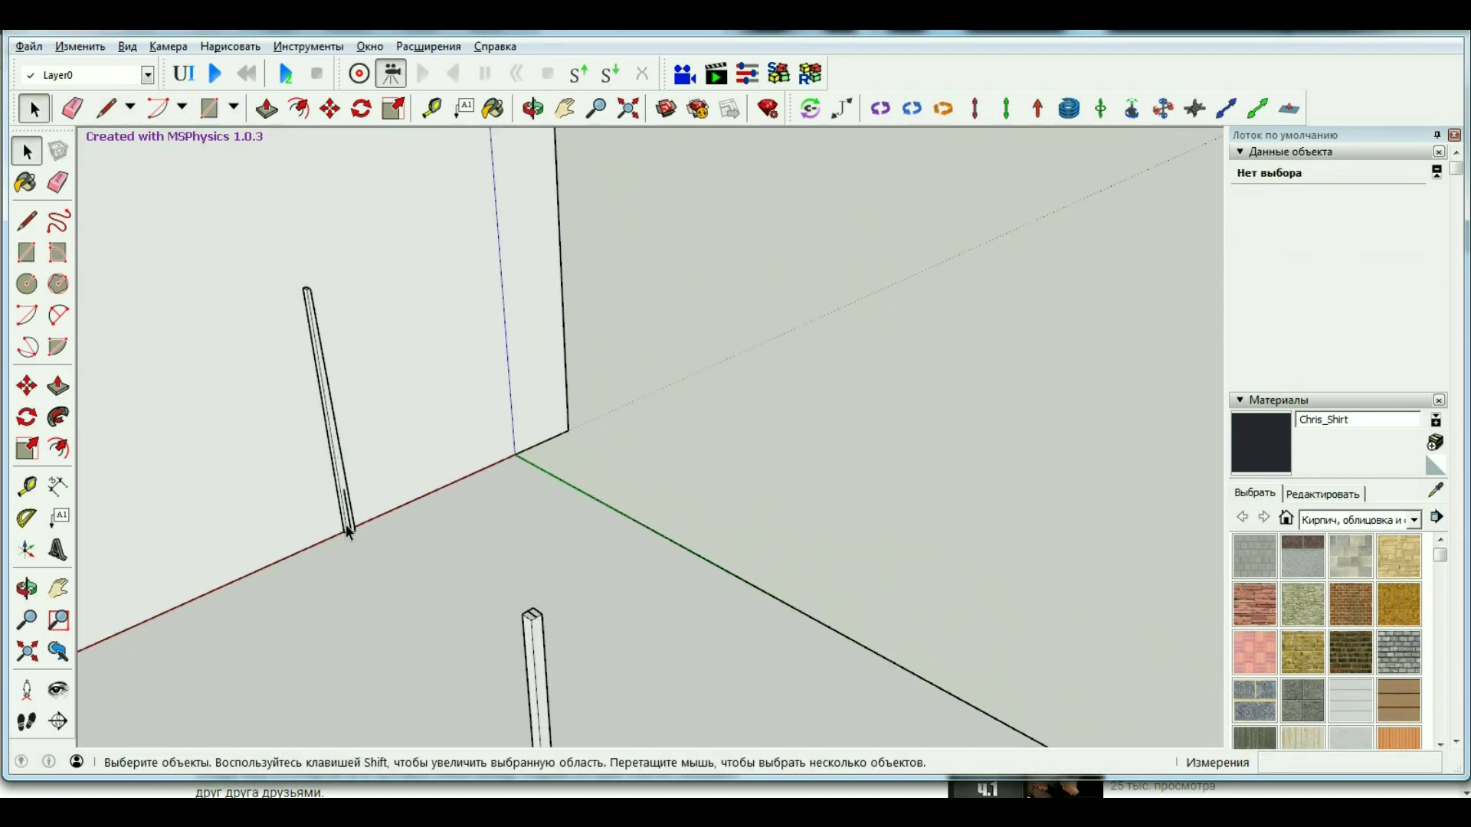
scroll(346, 456, "up", 2)
scroll(346, 457, "down", 1)
left_click(321, 393)
scroll(341, 461, "down", 1)
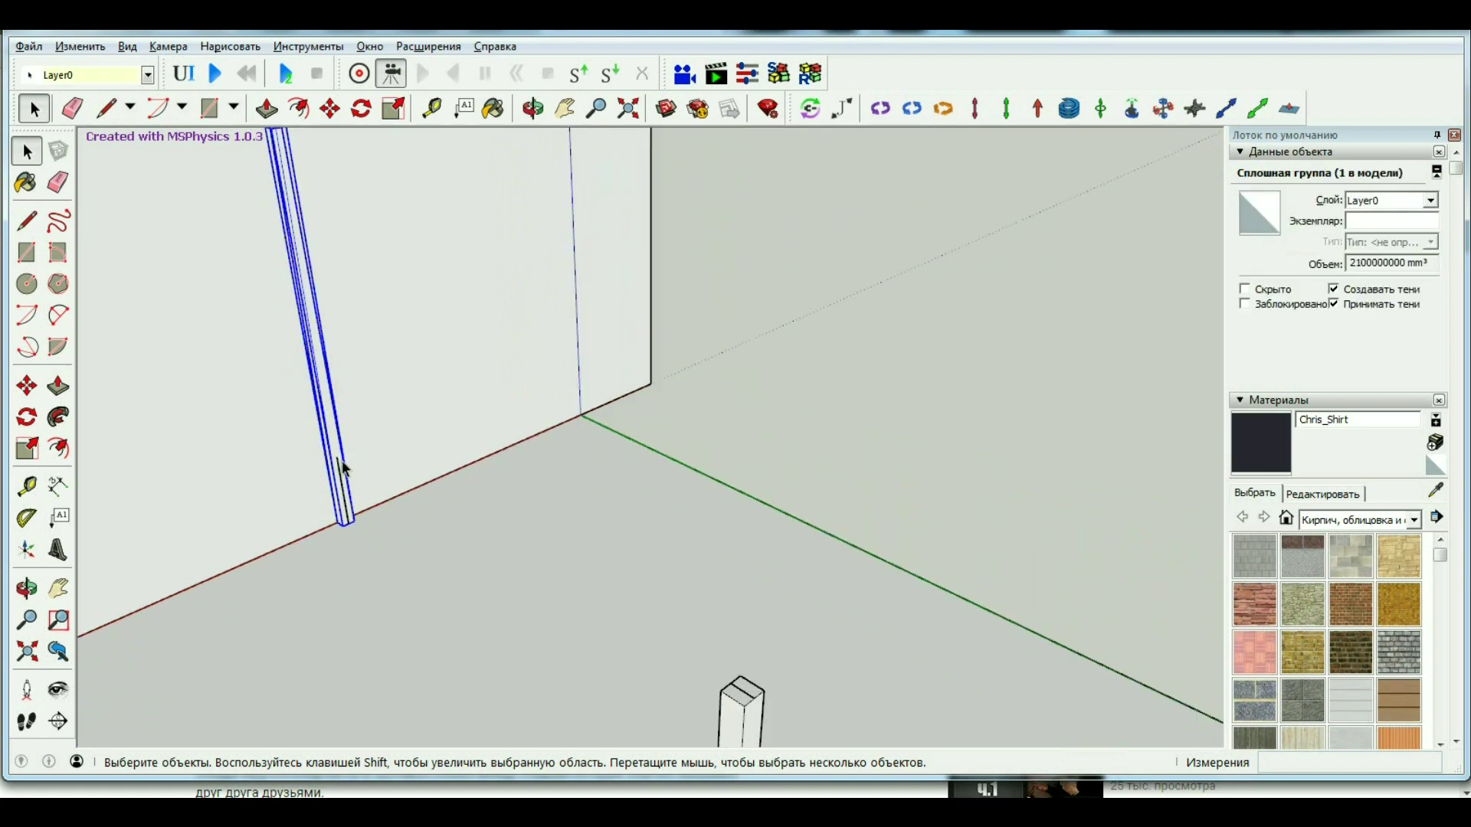
scroll(598, 360, "down", 1)
Draw a short reference line out from the floor post's top corner, then exit the Line tool.
left_click(27, 221)
scroll(557, 286, "down", 1)
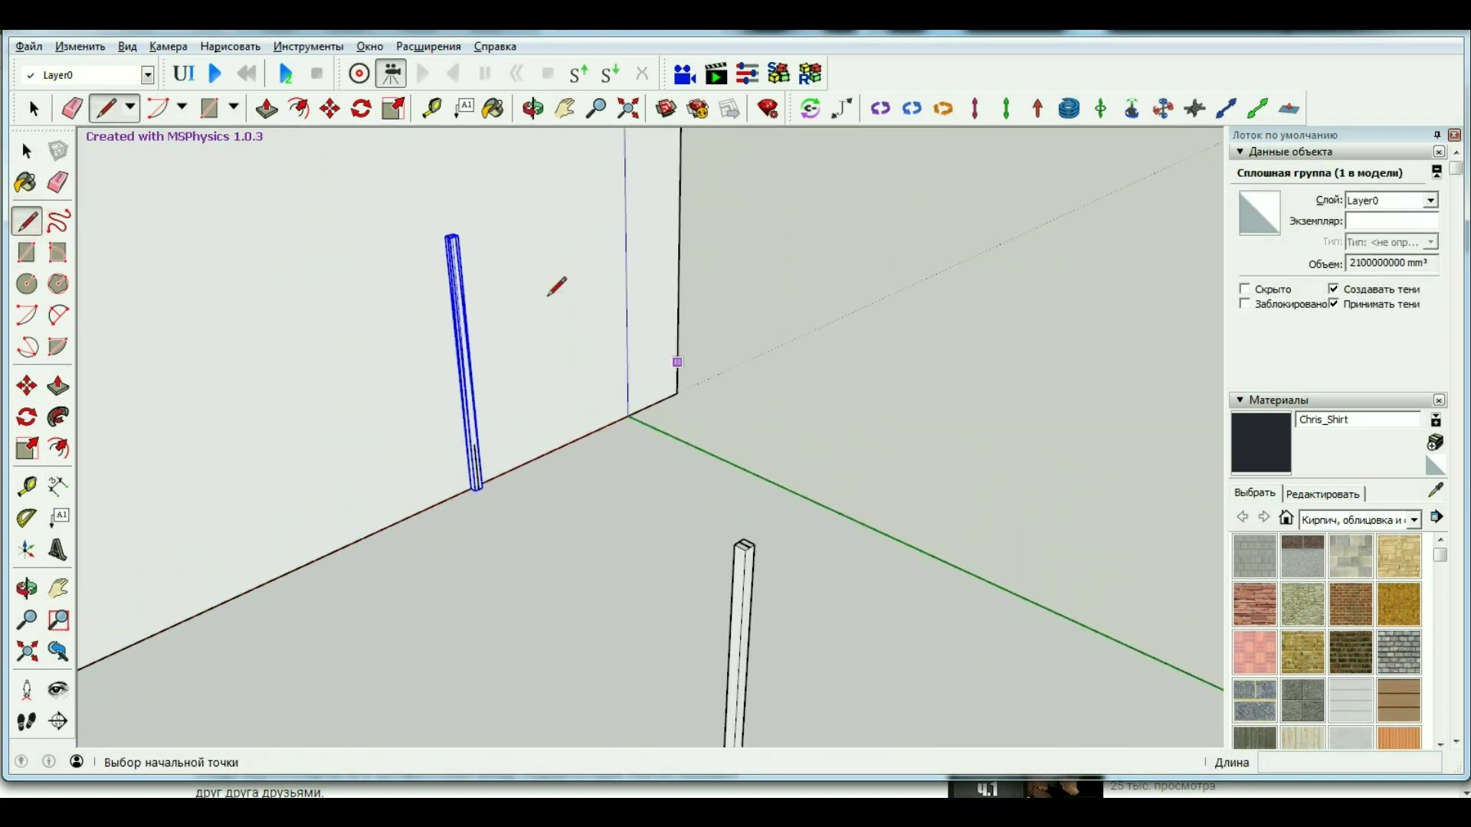
left_click(533, 108)
mouse_move(911, 505)
left_mouse_down()
mouse_move(888, 447)
mouse_move(858, 444)
left_mouse_up()
key("l")
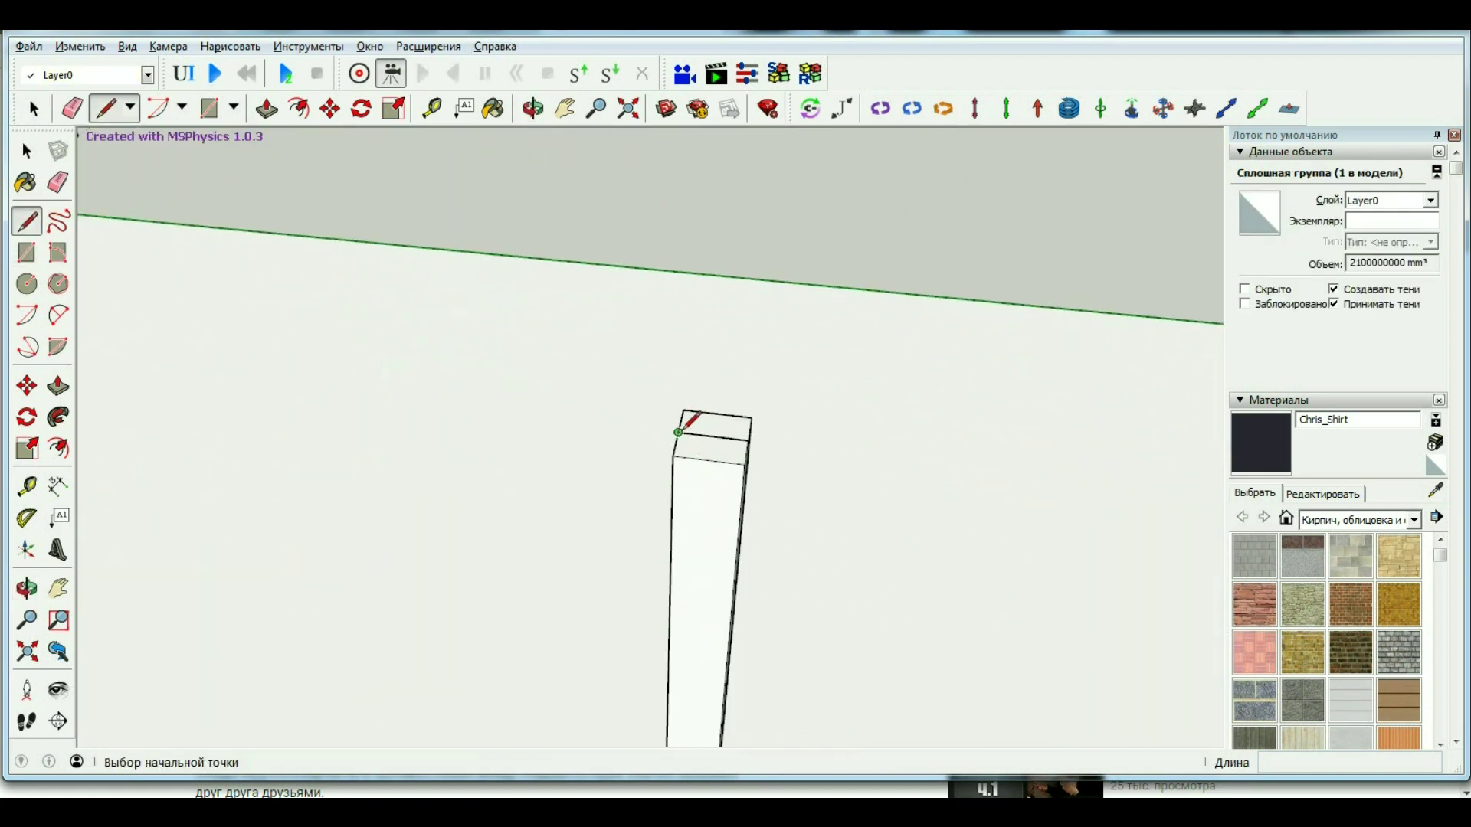
left_click(677, 433)
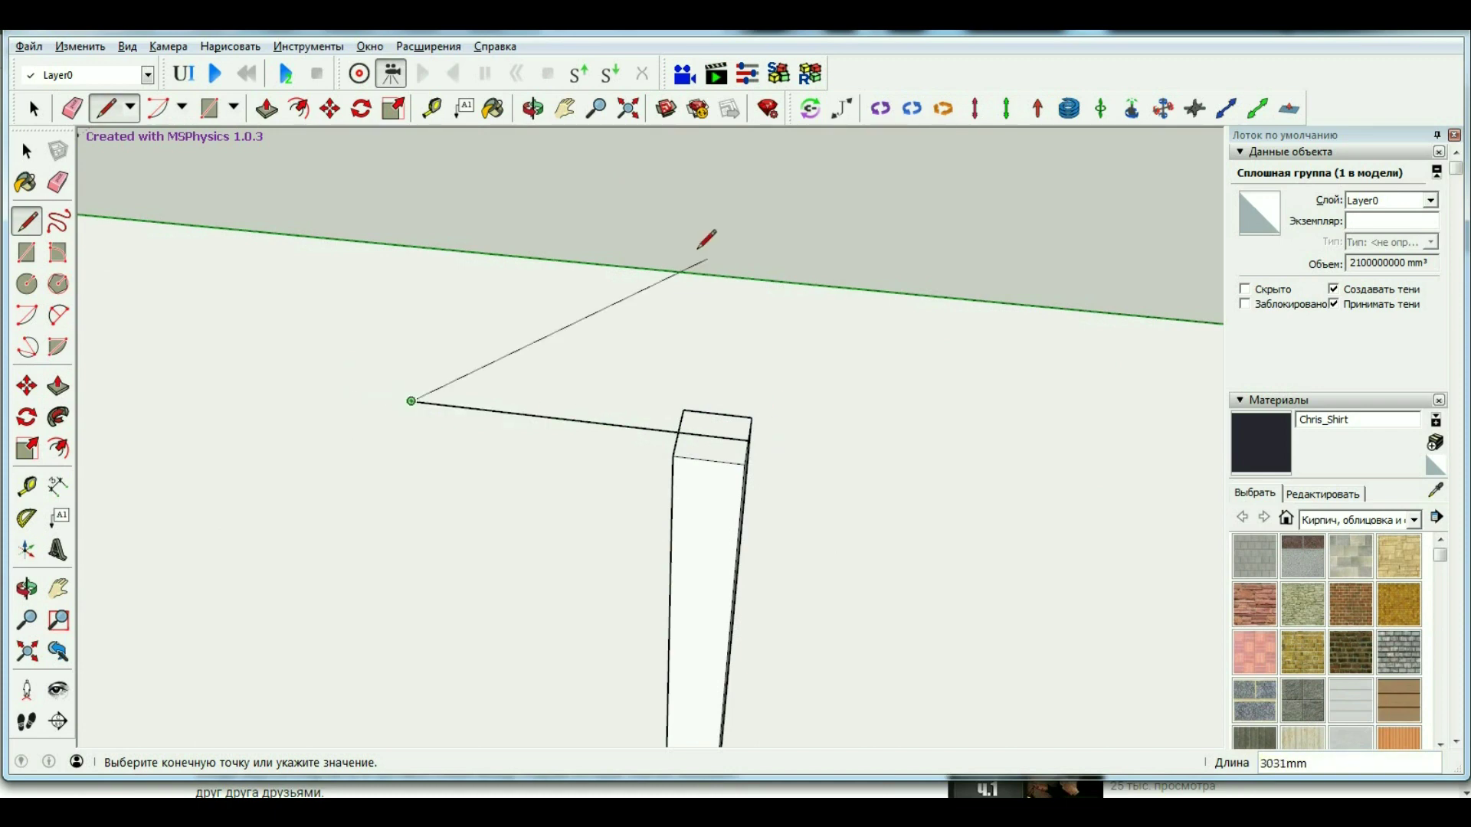
key("space")
scroll(820, 386, "down", 4)
scroll(819, 386, "down", 2)
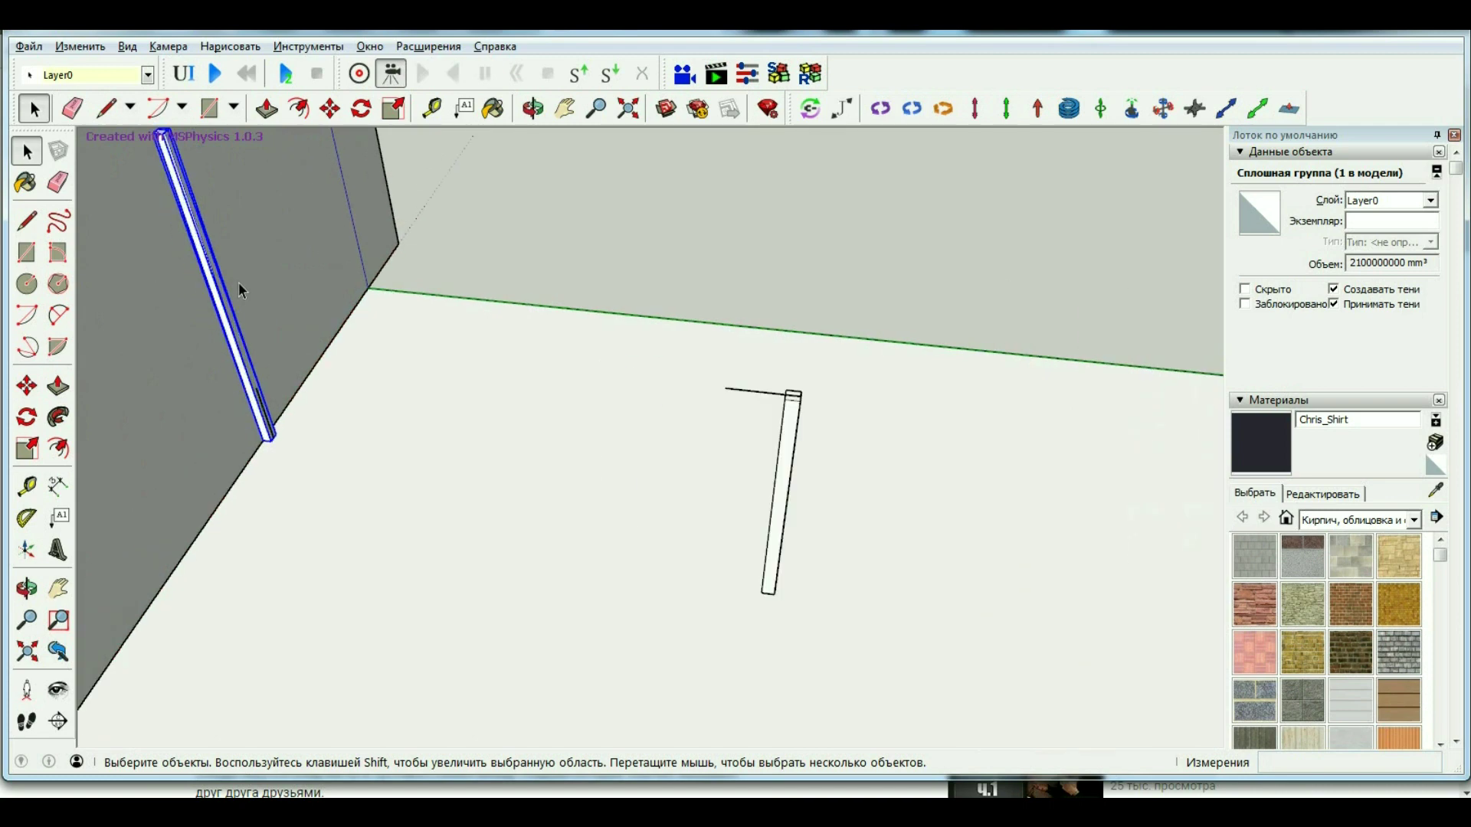
Copy the wall post with Move plus Ctrl and place the copy beside the floor post.
left_click(335, 121)
scroll(278, 443, "up", 3)
left_click(337, 470)
key("ctrl")
scroll(359, 451, "down", 2)
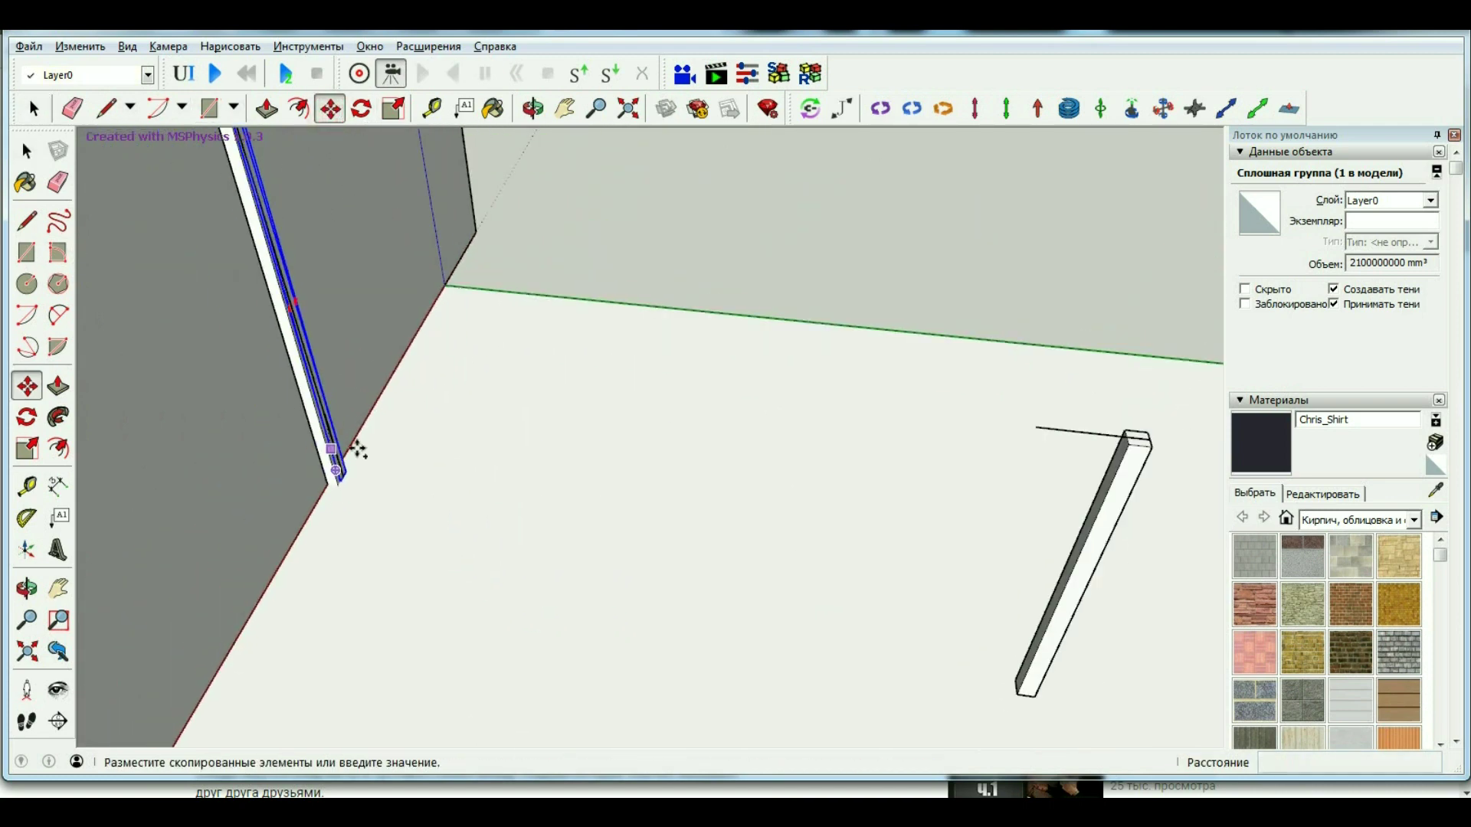
scroll(358, 450, "down", 2)
key("Escape")
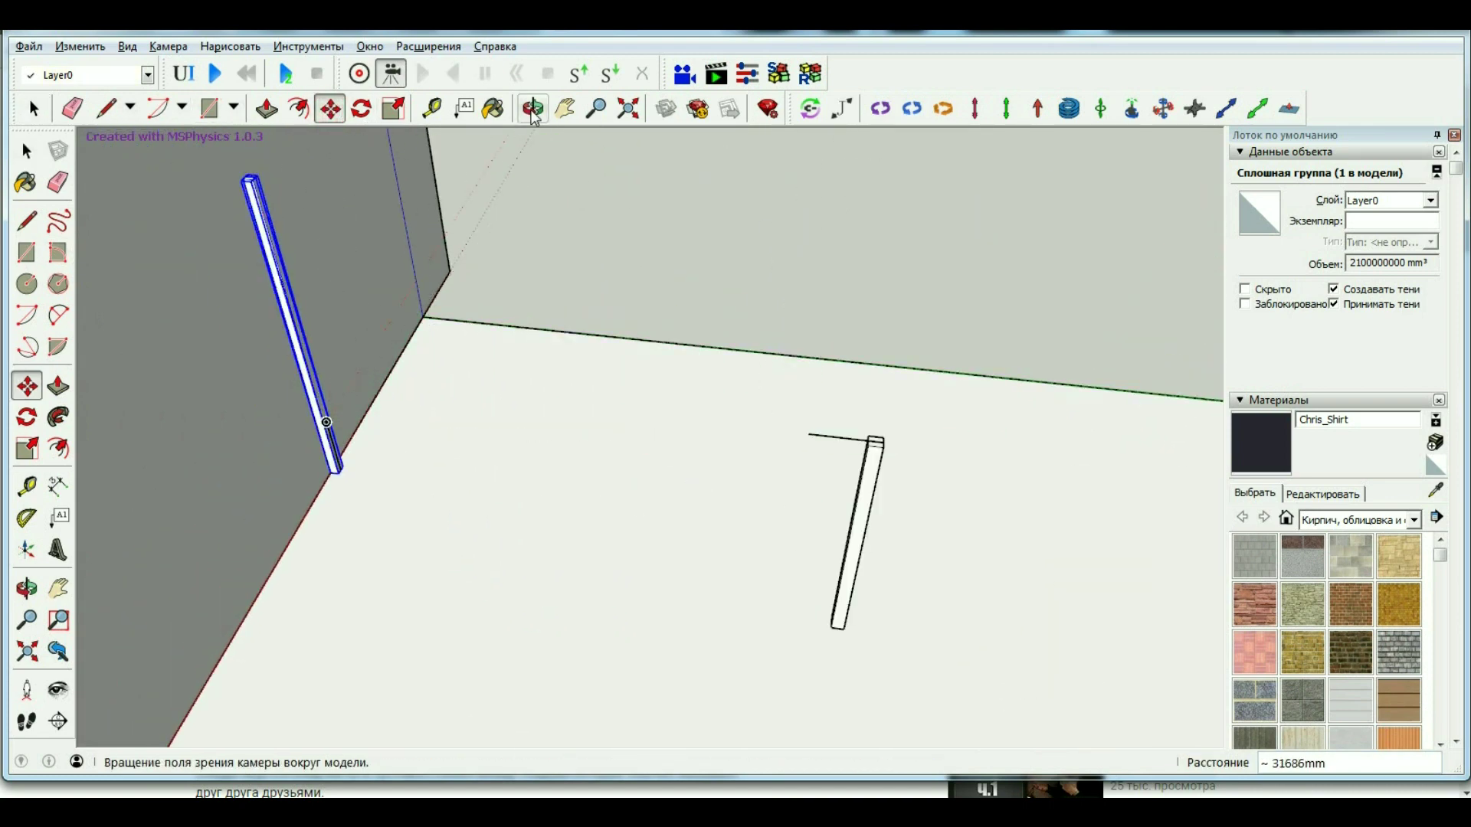
middle_click_drag(521, 345, 460, 482)
scroll(599, 477, "up", 3)
scroll(575, 476, "up", 2)
left_click(574, 471)
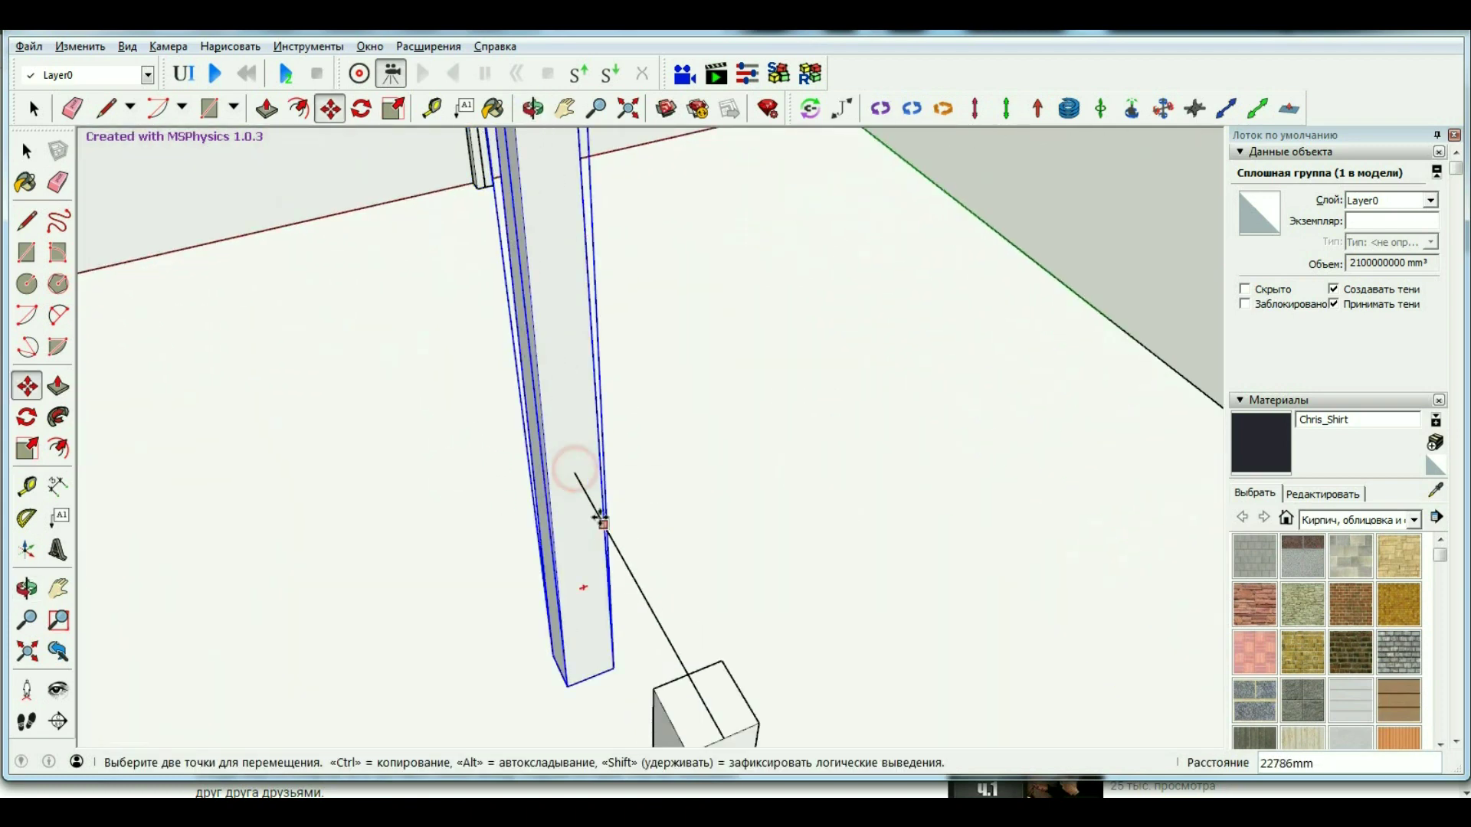
scroll(601, 521, "down", 3)
left_click(541, 526)
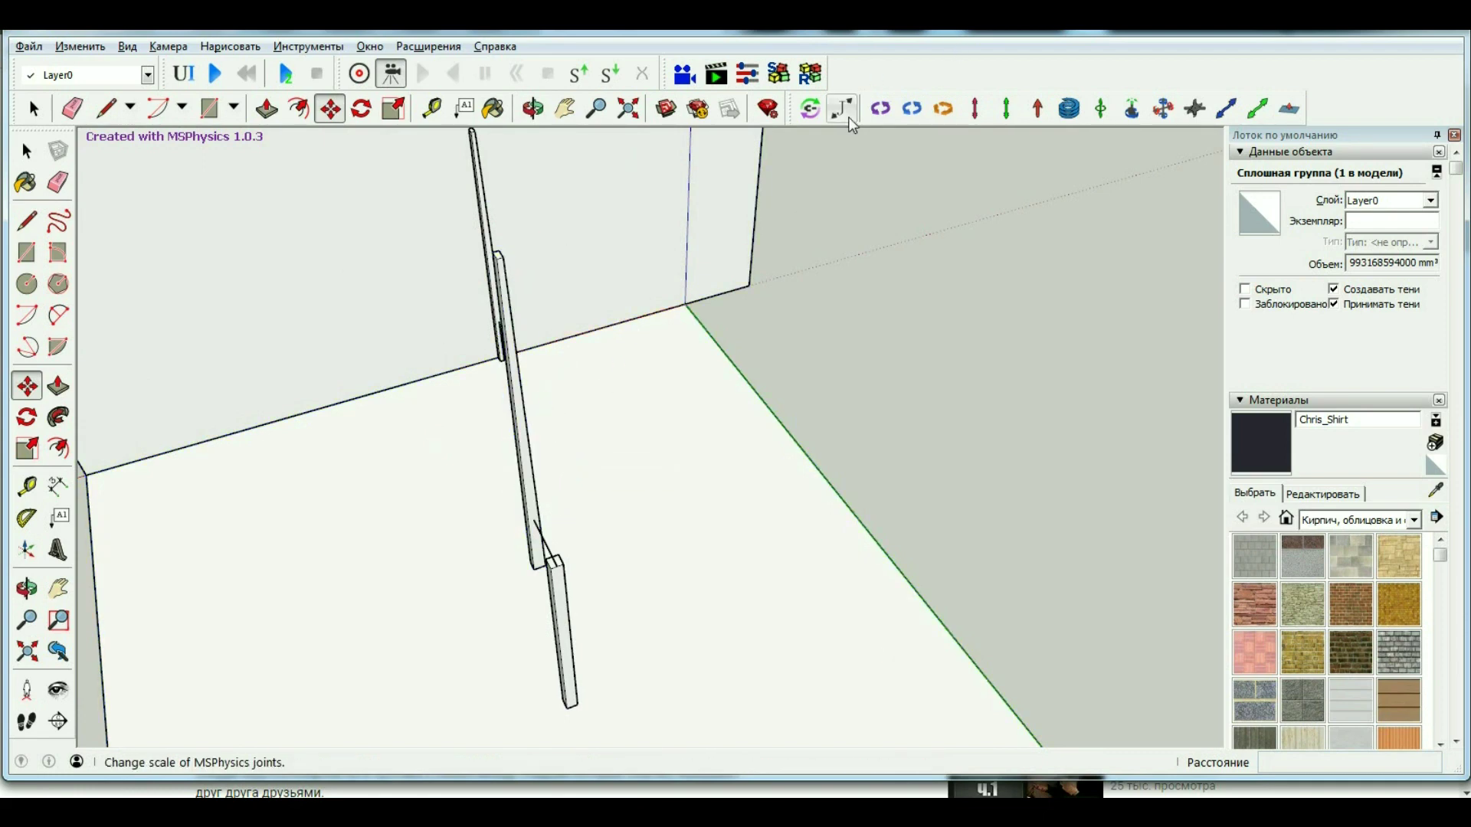
Place an MSPhysics hinge joint on top of the short floor post.
left_click(880, 108)
scroll(597, 566, "up", 3)
left_click(626, 520)
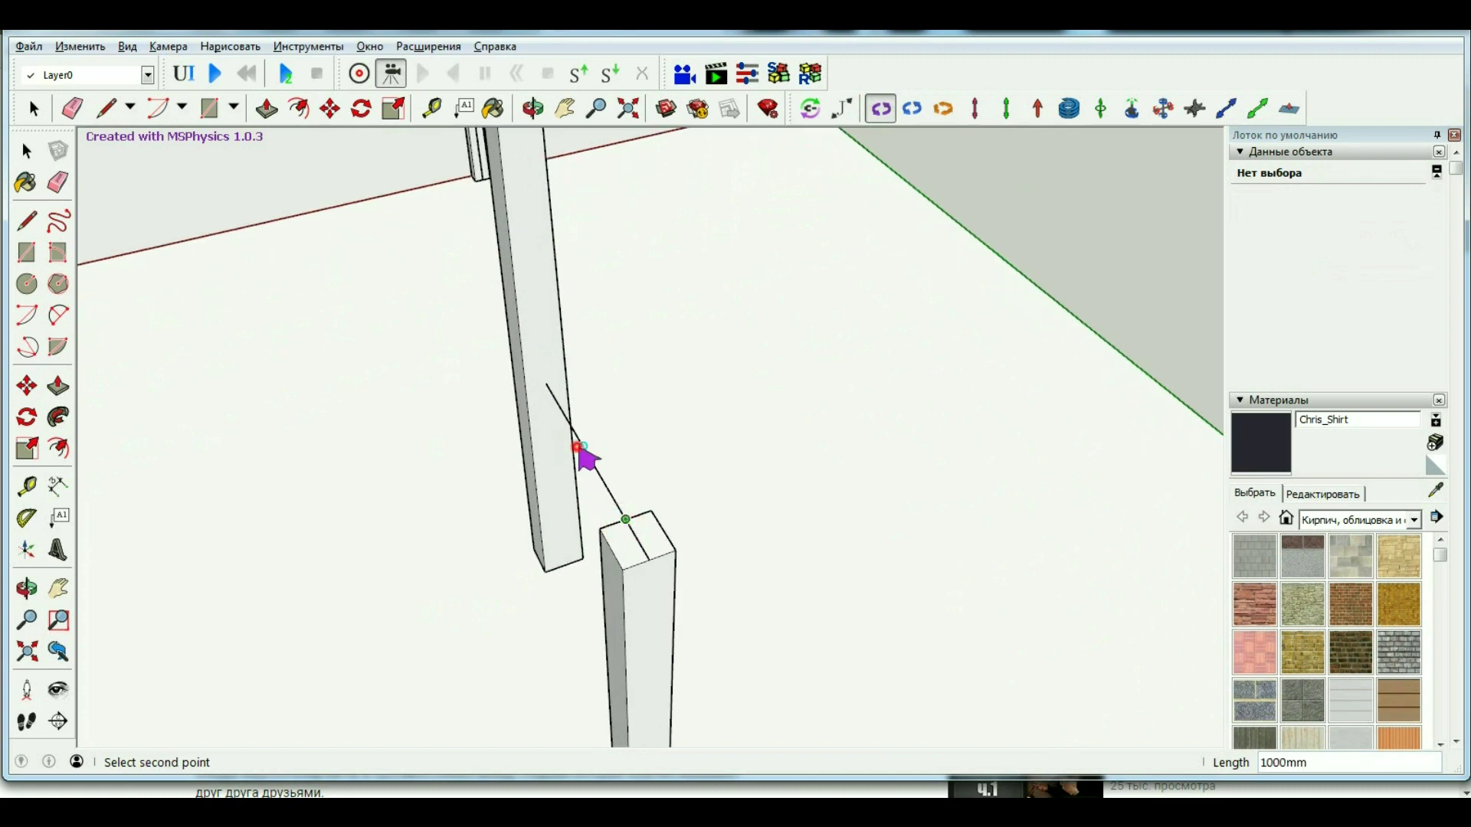
left_click(582, 451)
middle_click_drag(420, 526, 697, 459)
key("space")
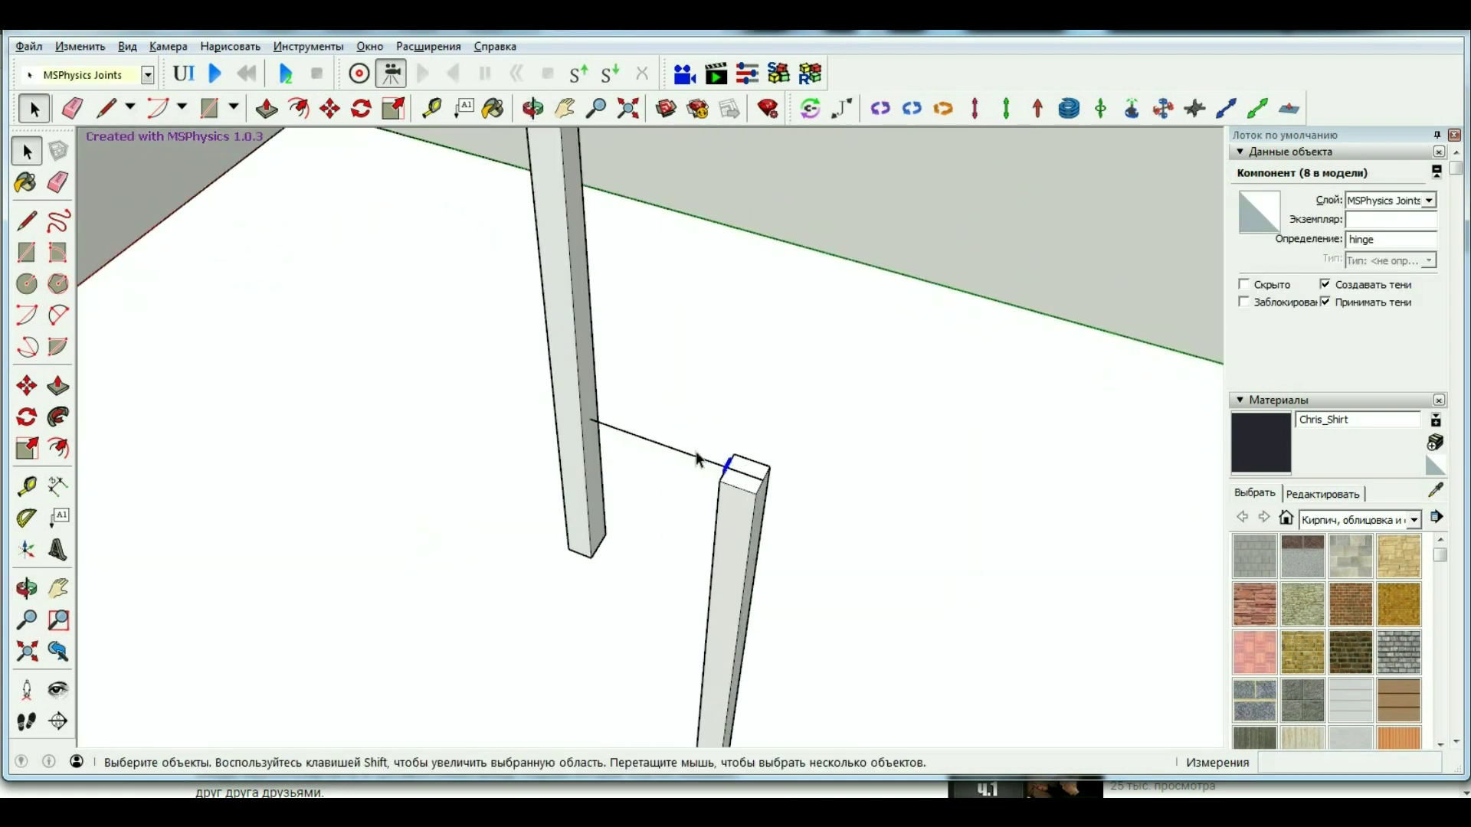
scroll(693, 457, "up", 3)
left_click(766, 486)
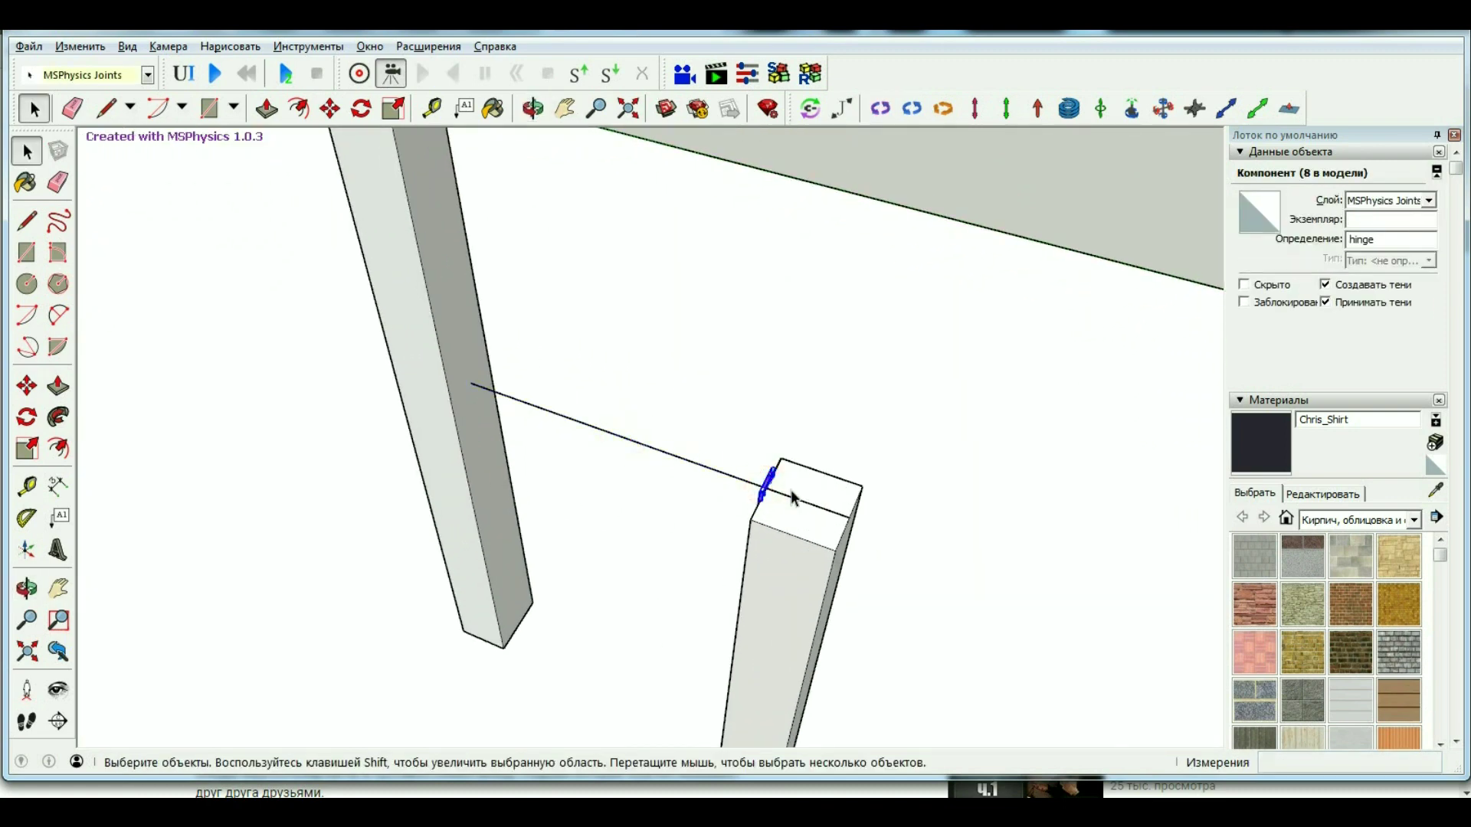
Connect the hinge joint to its bodies with the MSPhysics connect tool.
left_click(533, 108)
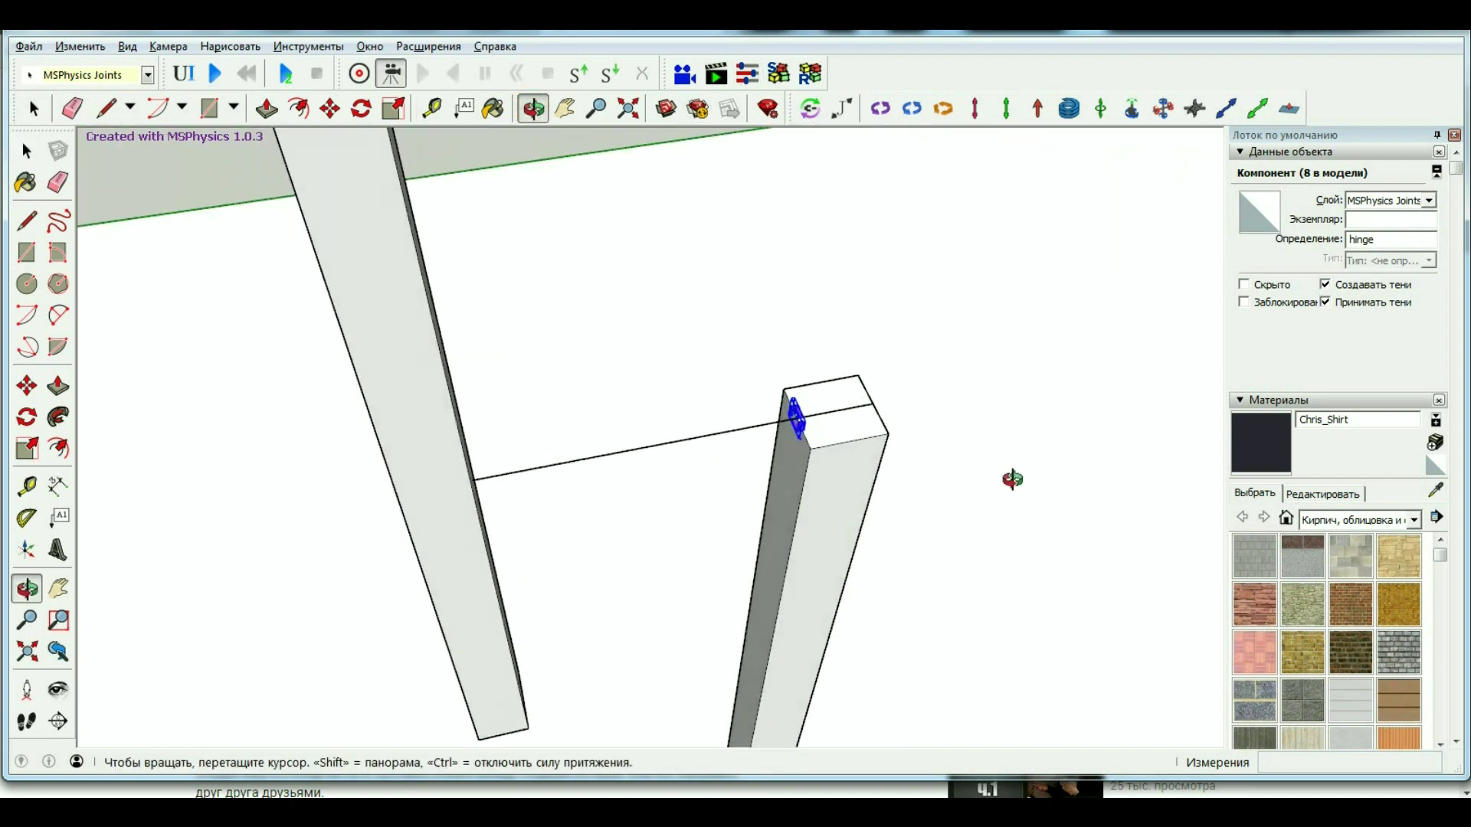
left_click_drag(1011, 478, 689, 307)
left_click(807, 108)
scroll(766, 352, "up", 5)
scroll(840, 348, "down", 3)
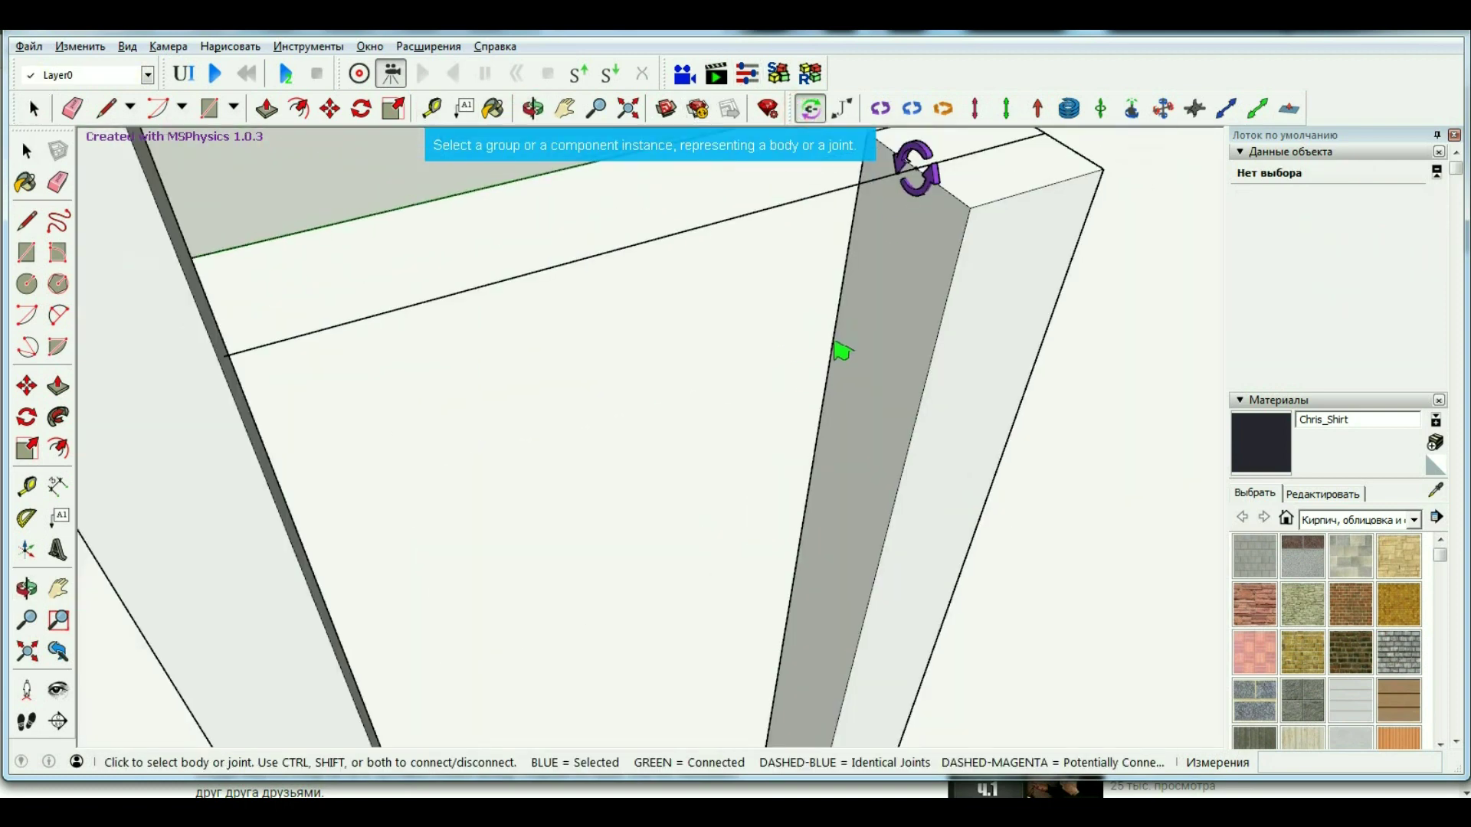
left_click(904, 228)
key("space")
scroll(862, 296, "down", 10)
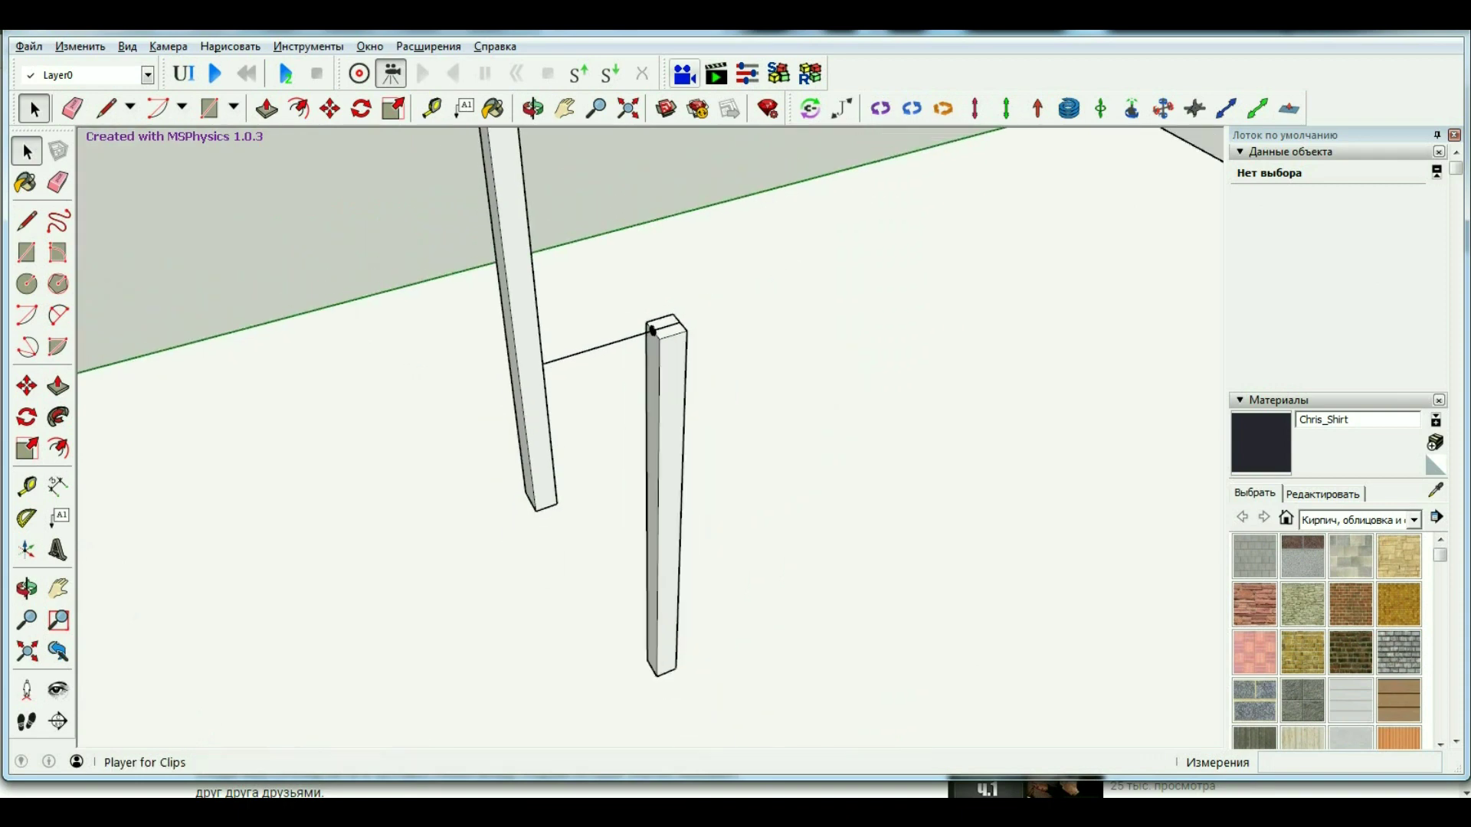
left_click(532, 108)
mouse_move(460, 383)
left_mouse_down()
mouse_move(356, 526)
mouse_move(623, 416)
mouse_move(679, 354)
left_mouse_up()
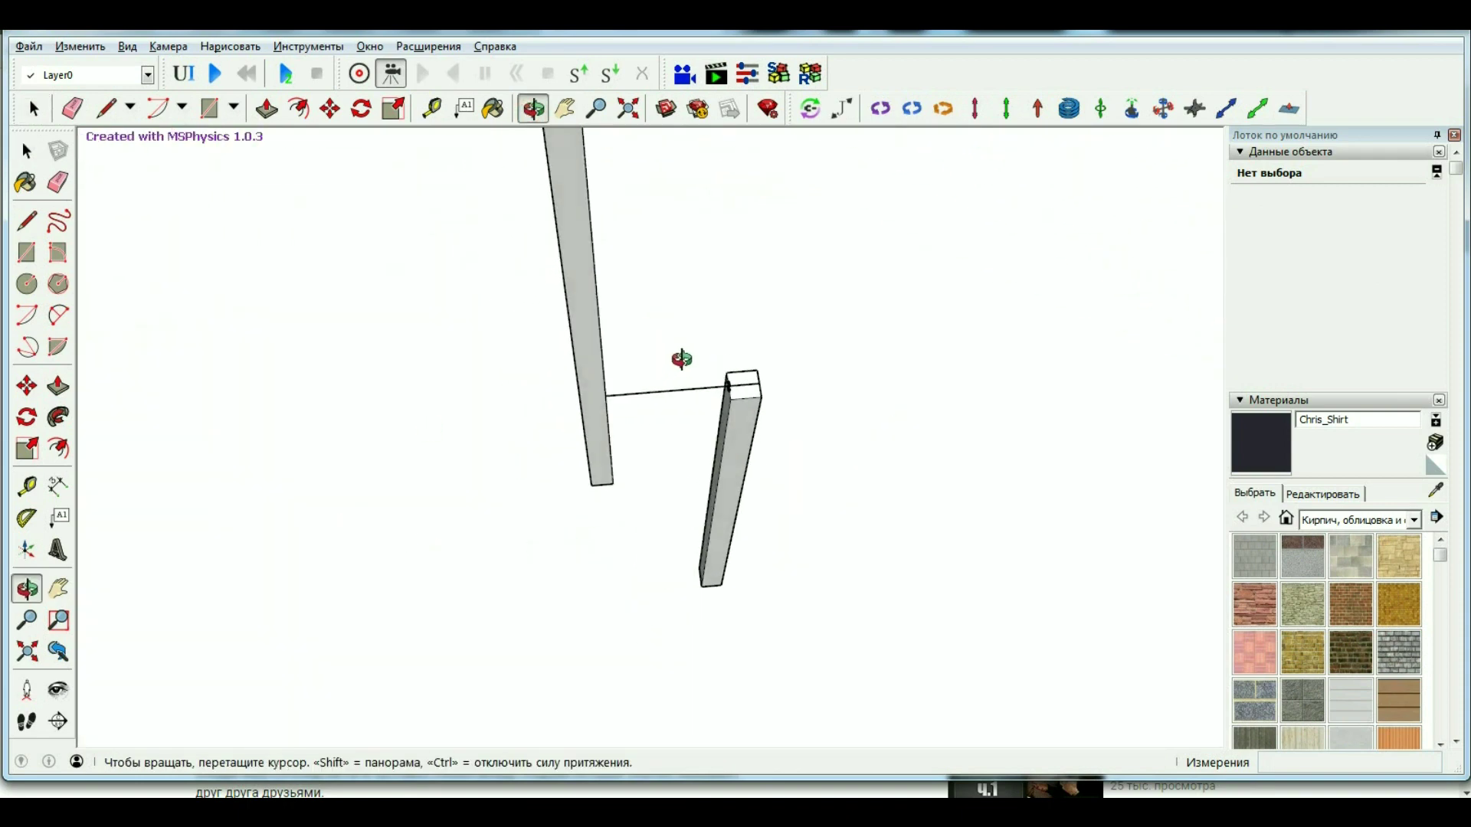
scroll(679, 355, "up", 3)
scroll(780, 389, "up", 2)
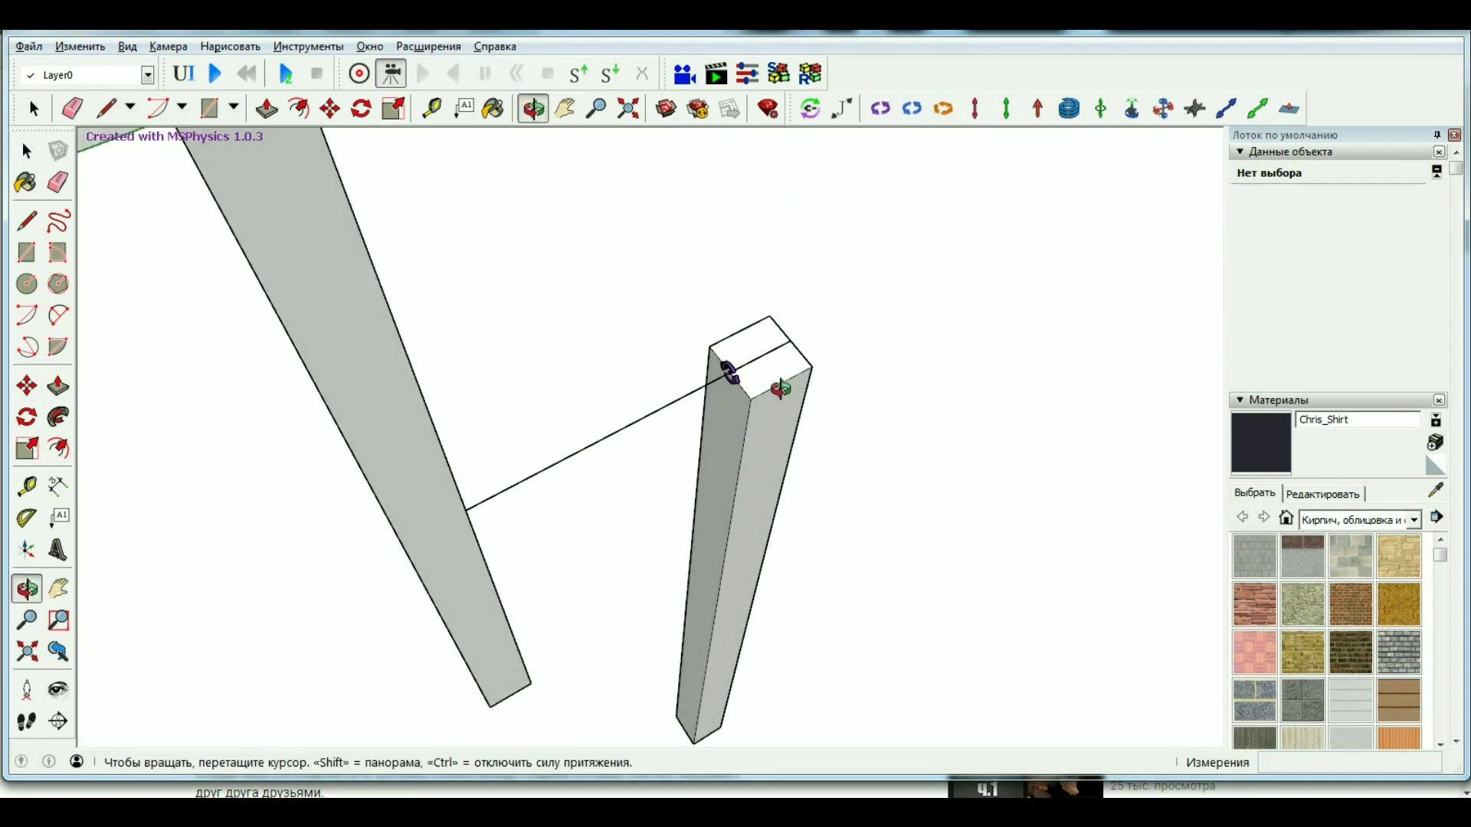
Select the hinge joint and the long beam together and make them one group.
key("space")
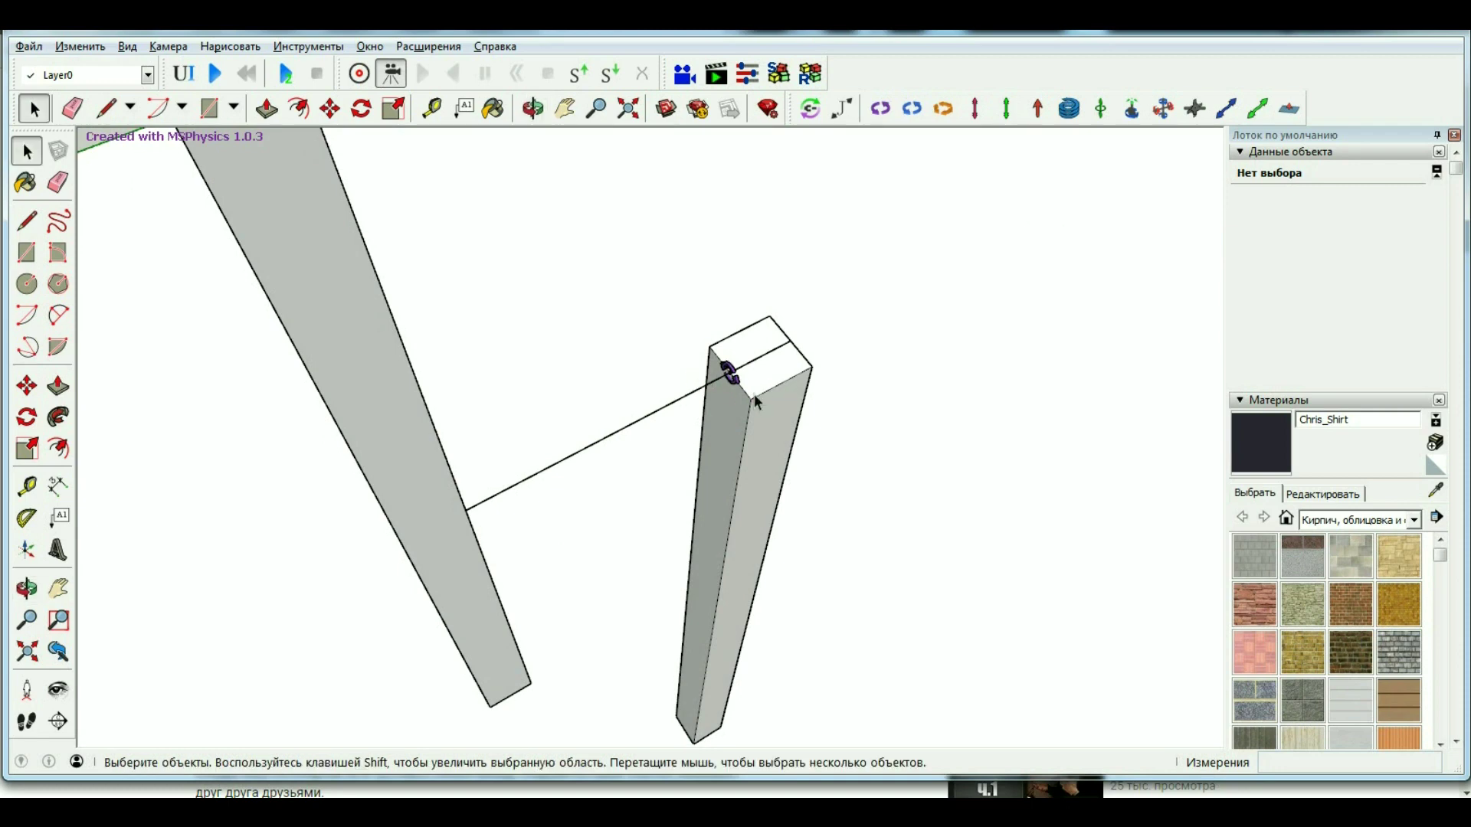
scroll(754, 394, "up", 2)
left_click(712, 360)
left_click(246, 531, "shift")
right_click(254, 528)
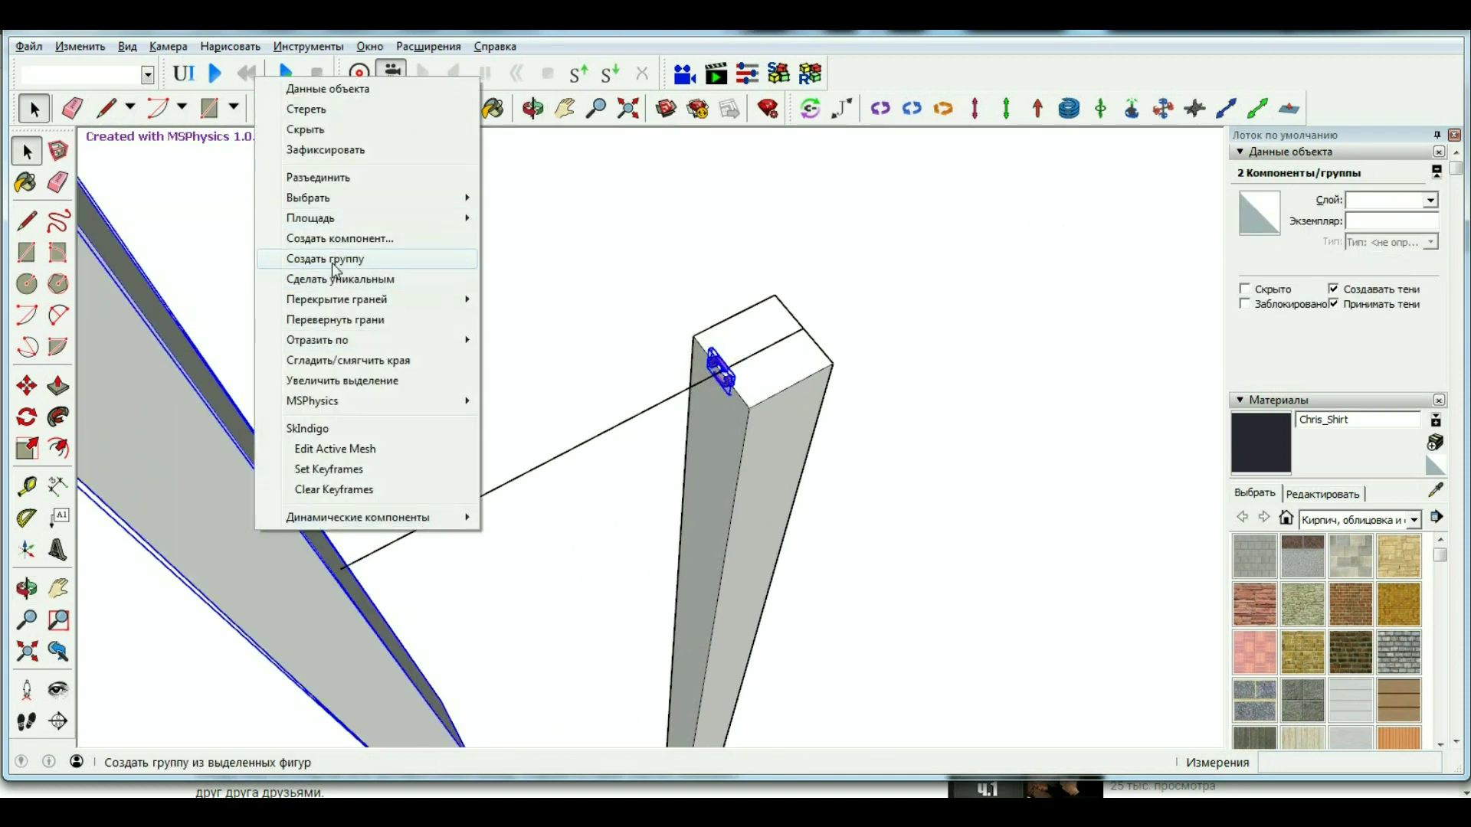
left_click(337, 259)
scroll(504, 505, "down", 5)
middle_click_drag(504, 505, 487, 182)
Play the MSPhysics simulation, watch the hinged beam, then Reset to restore starting positions.
left_click(215, 73)
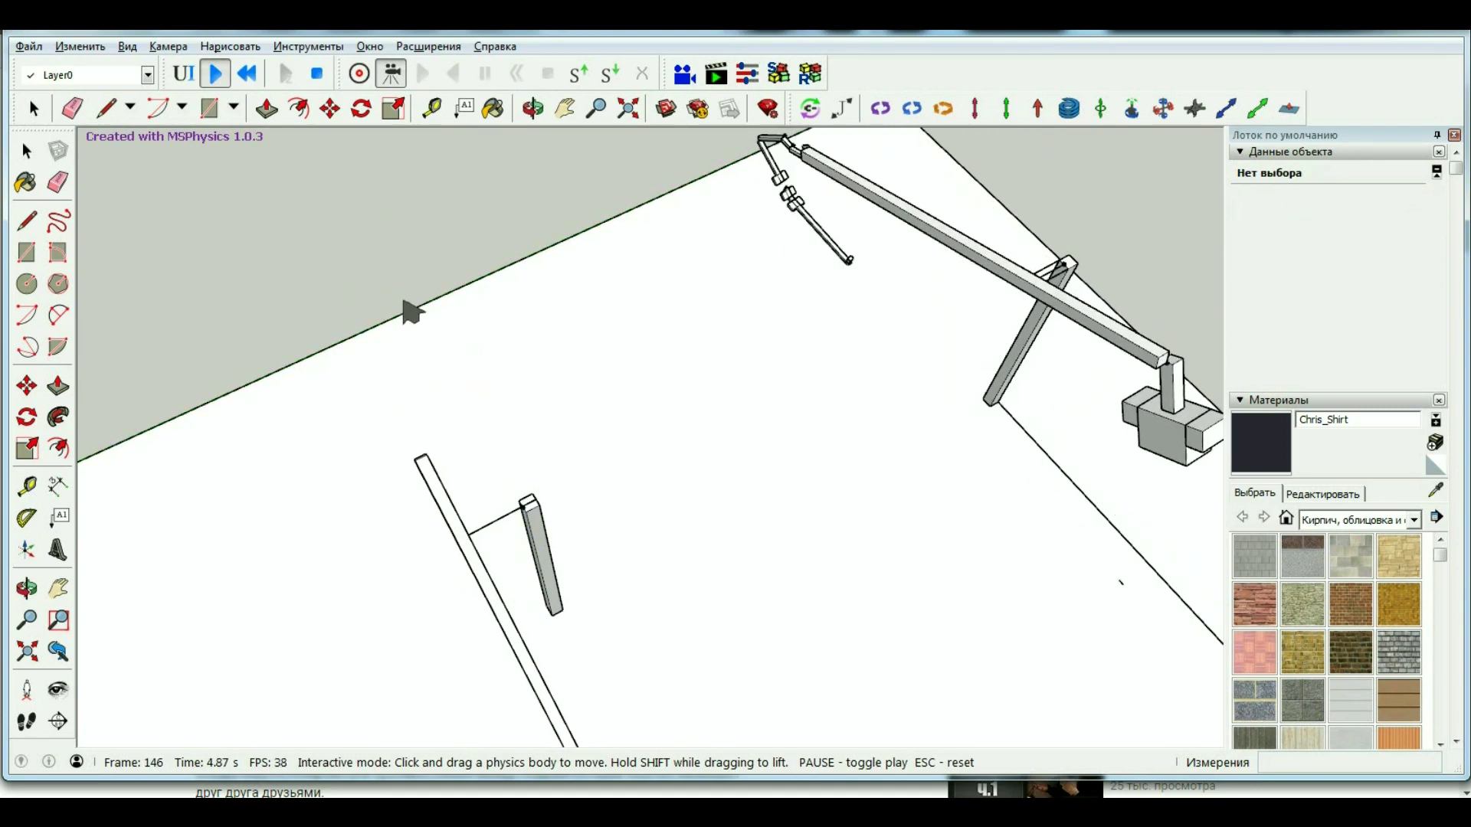
mouse_move(410, 312)
middle_mouse_down()
mouse_move(801, 446)
mouse_move(499, 212)
middle_mouse_up()
scroll(801, 446, "down", 3)
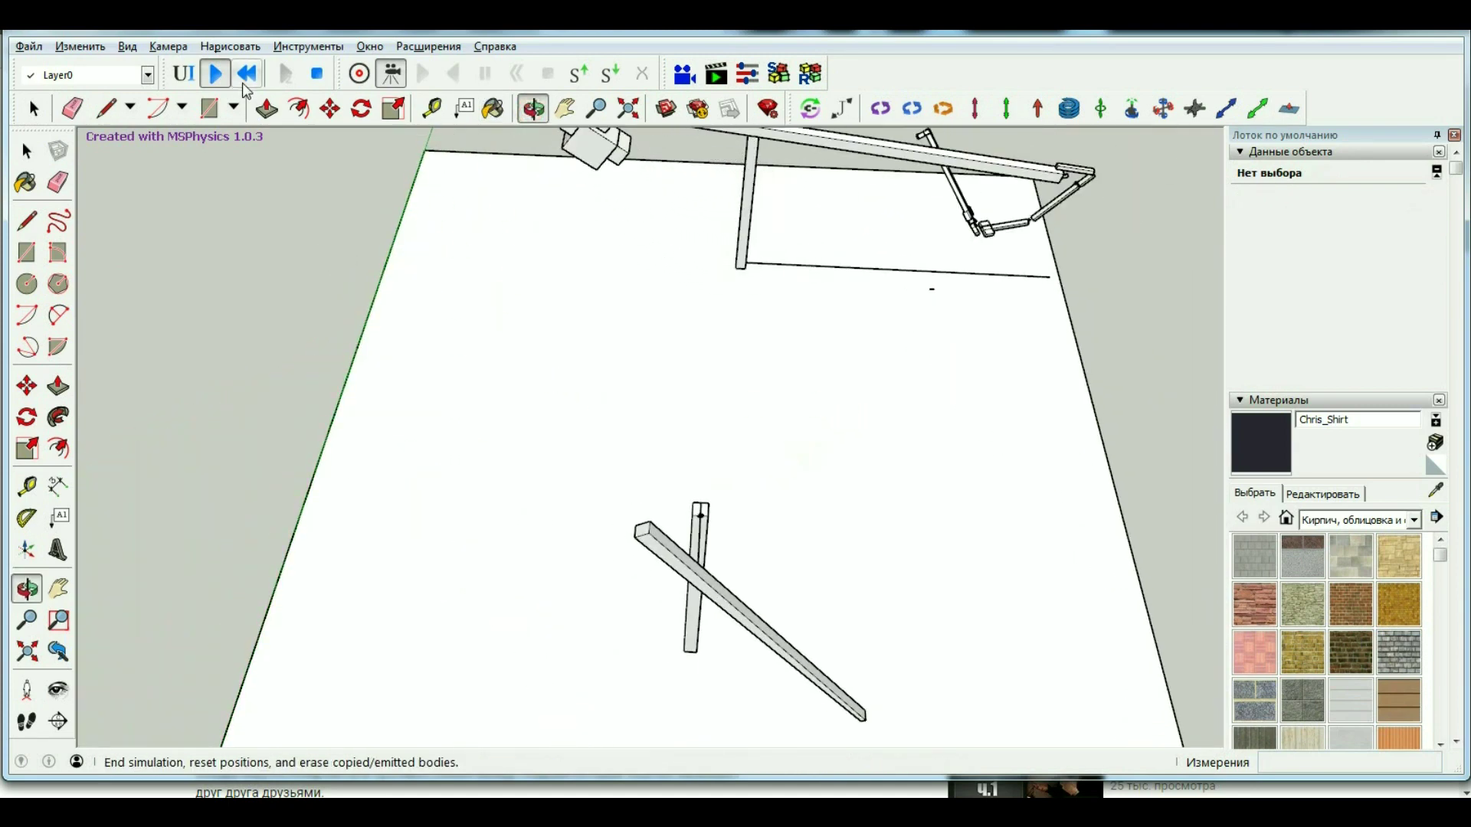
left_click(247, 73)
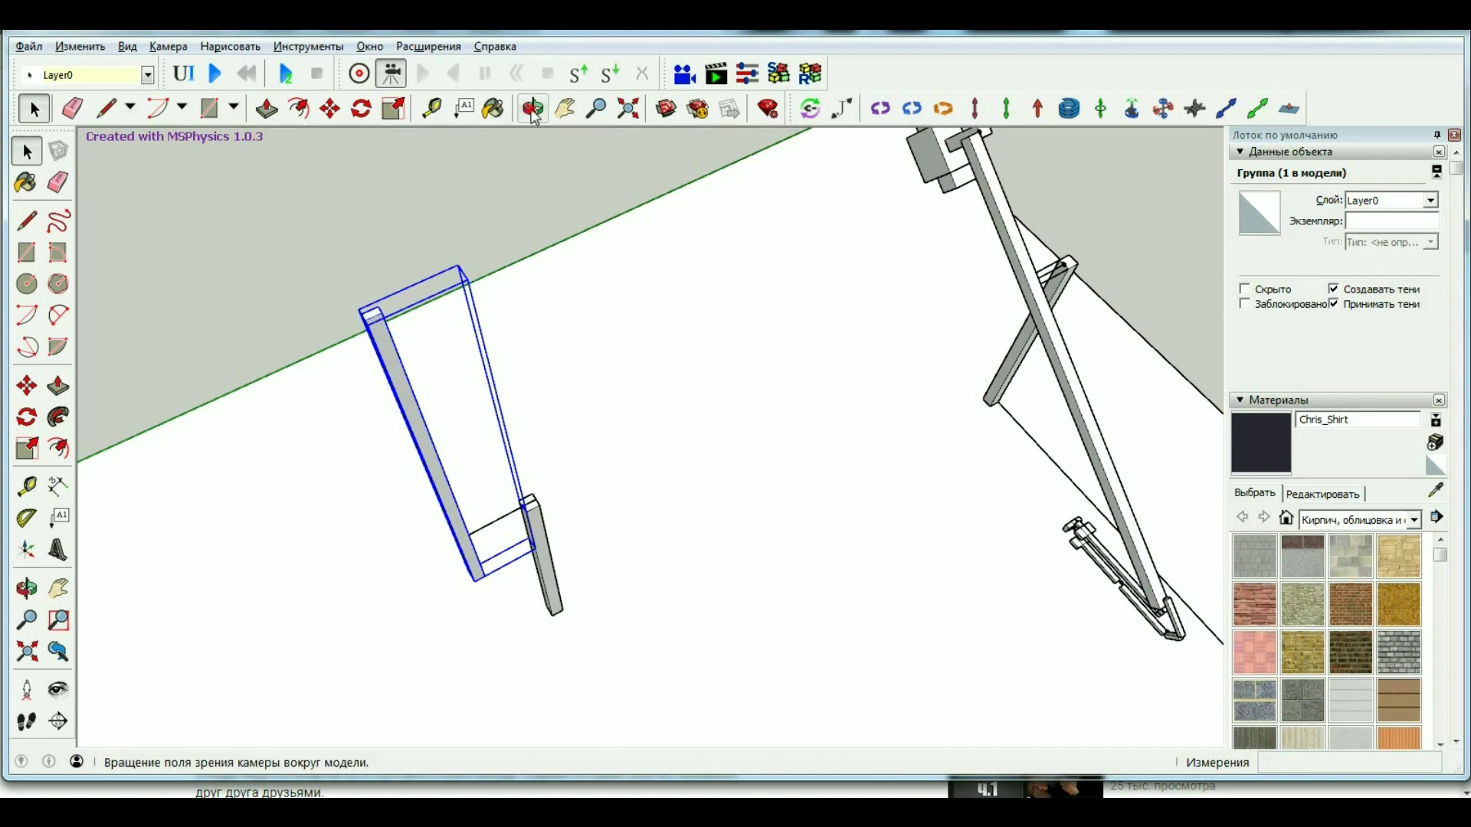
mouse_move(421, 335)
middle_mouse_down()
mouse_move(685, 493)
mouse_move(197, 529)
mouse_move(456, 332)
mouse_move(584, 456)
mouse_move(550, 452)
mouse_move(567, 423)
mouse_move(578, 536)
mouse_move(613, 544)
mouse_move(586, 552)
mouse_move(647, 532)
mouse_move(502, 528)
mouse_move(592, 496)
mouse_move(534, 455)
middle_mouse_up()
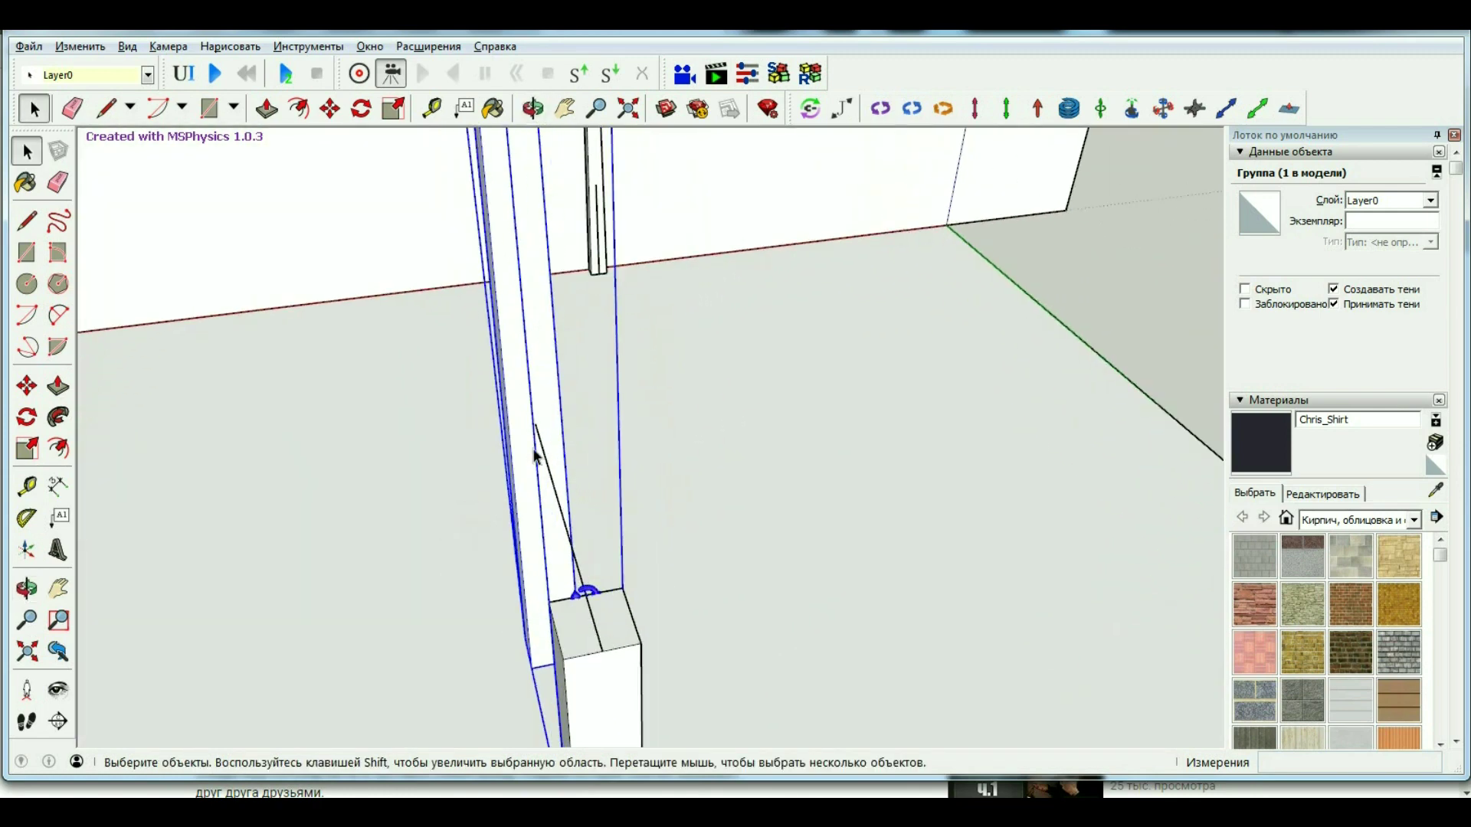
Rotate the beam group about 135° around the hinge on the post top, then orbit to inspect.
left_click(361, 108)
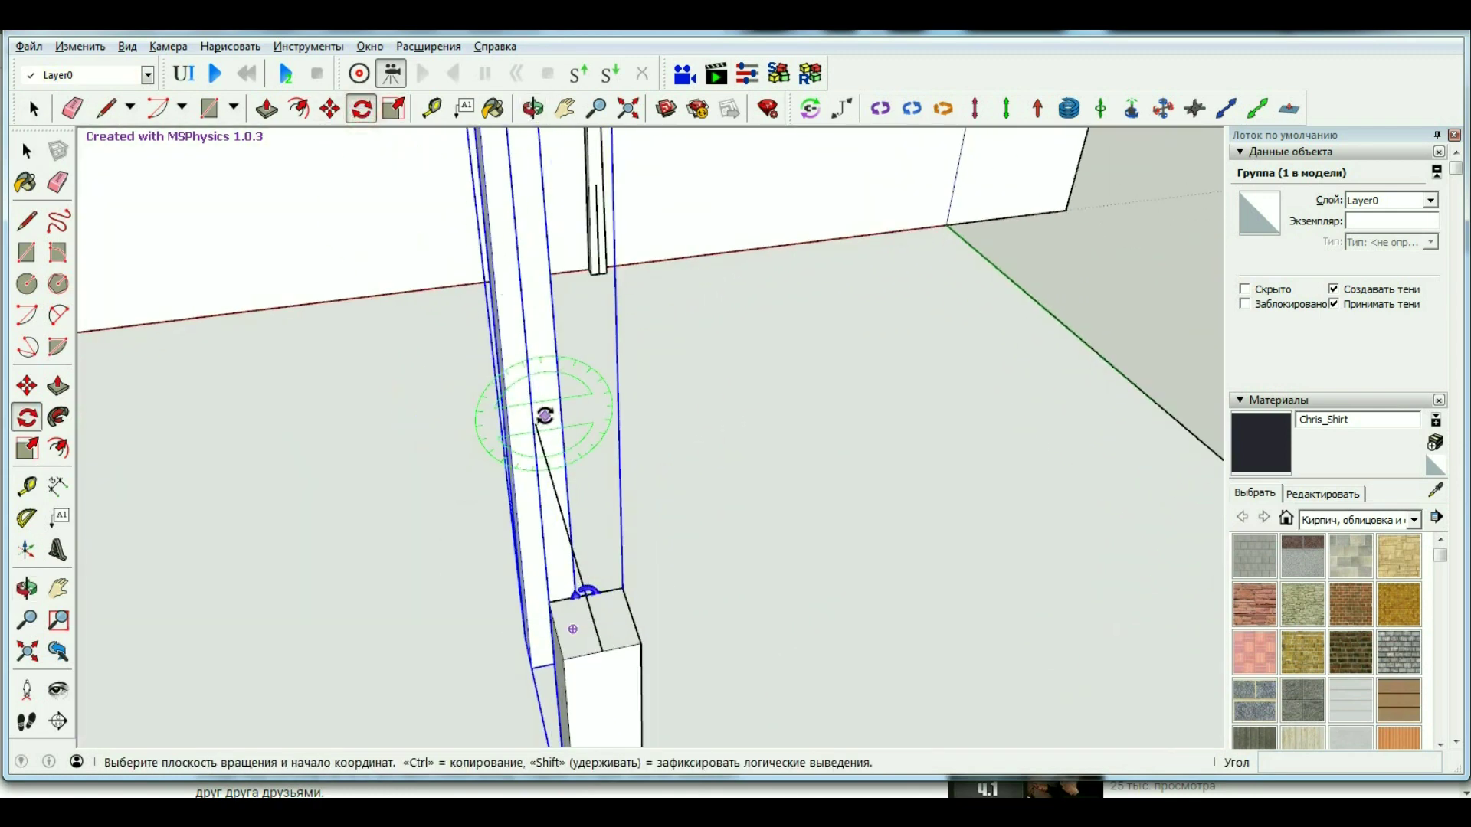
left_click(539, 424)
mouse_move(535, 338)
middle_mouse_down()
mouse_move(538, 417)
mouse_move(549, 407)
mouse_move(407, 297)
middle_mouse_up()
left_click(407, 297)
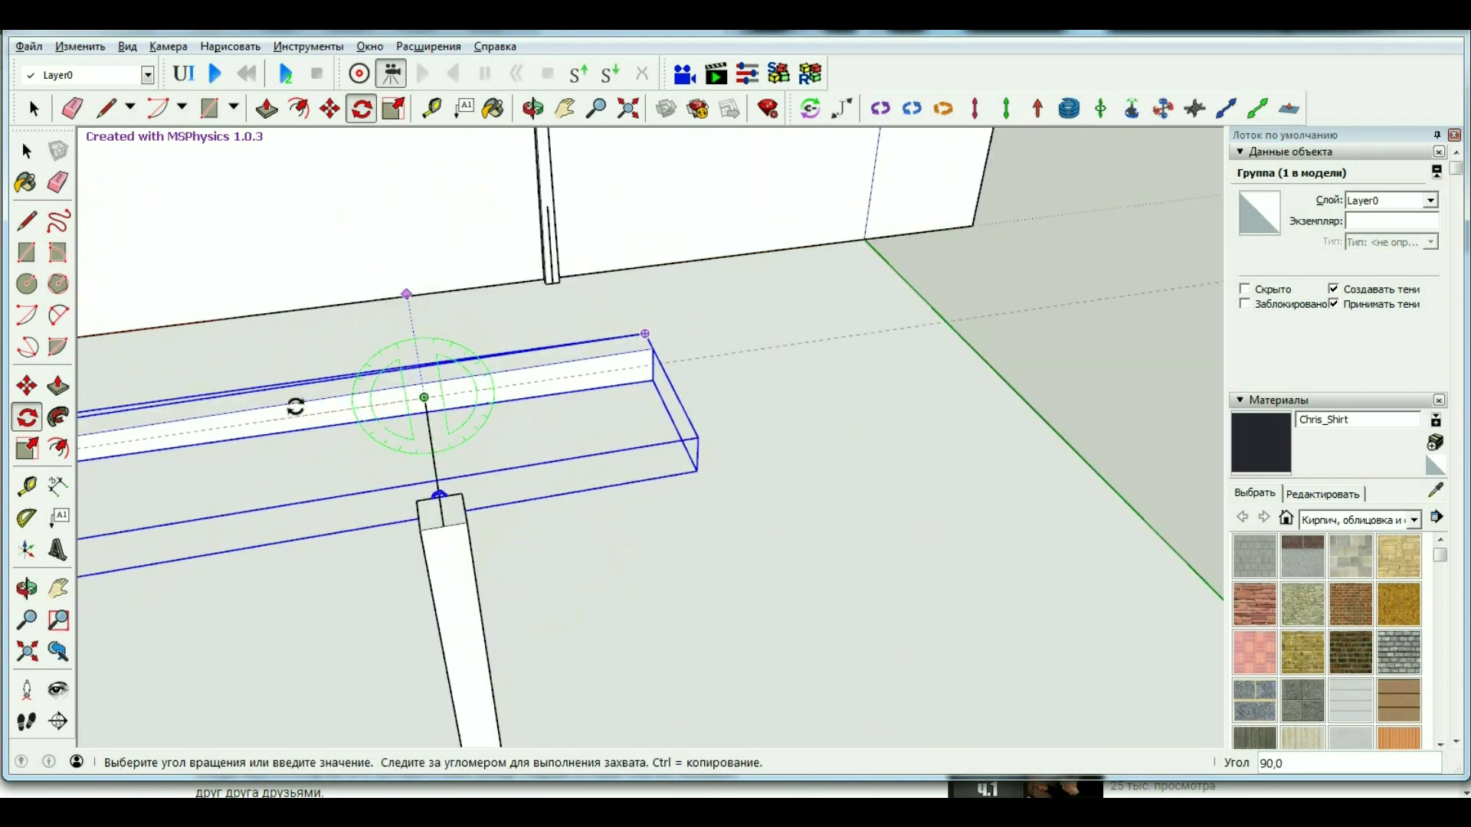
middle_click_drag(295, 407, 204, 370)
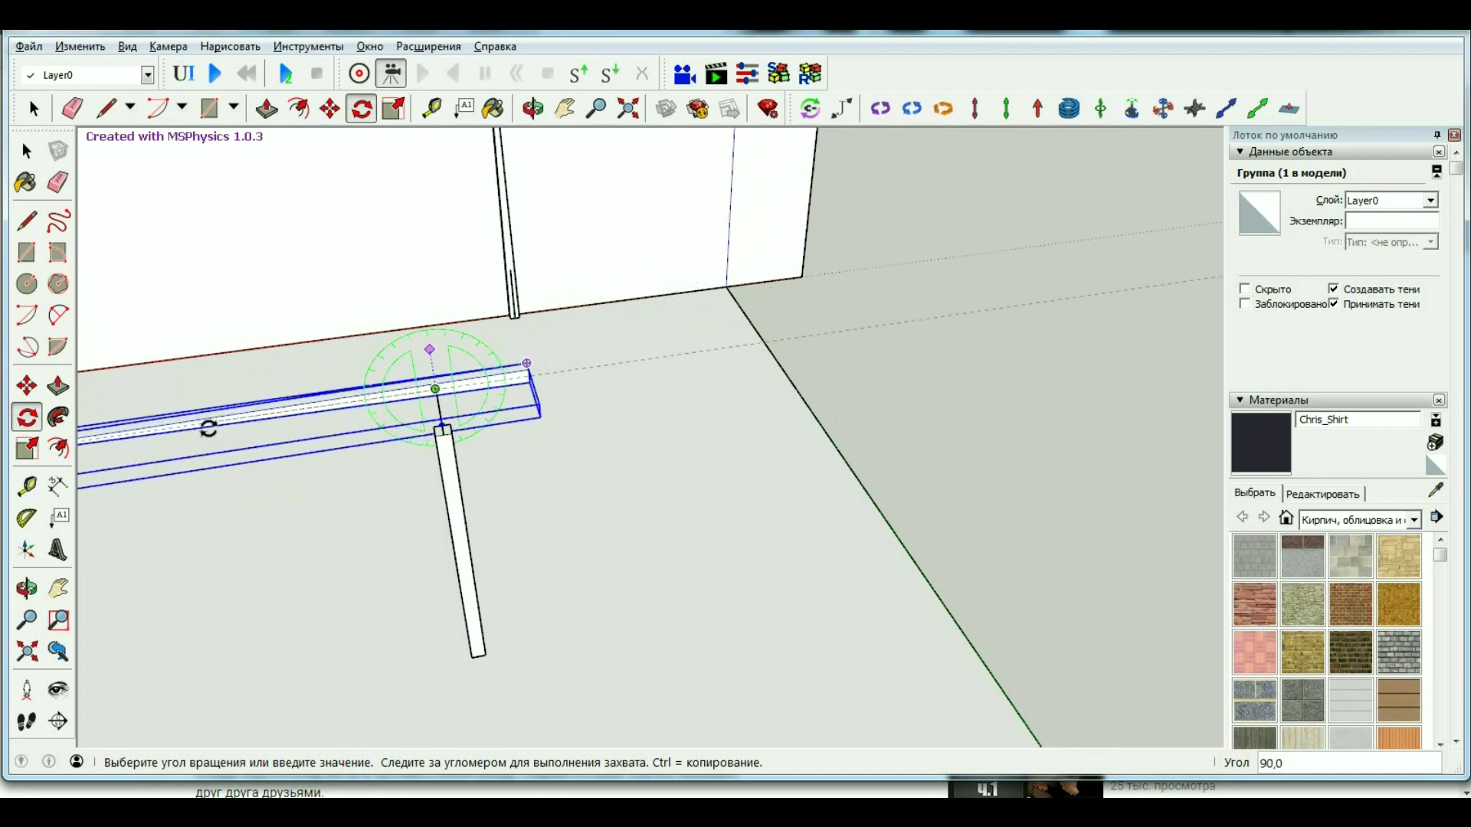
middle_click_drag(210, 452, 299, 512)
type("135")
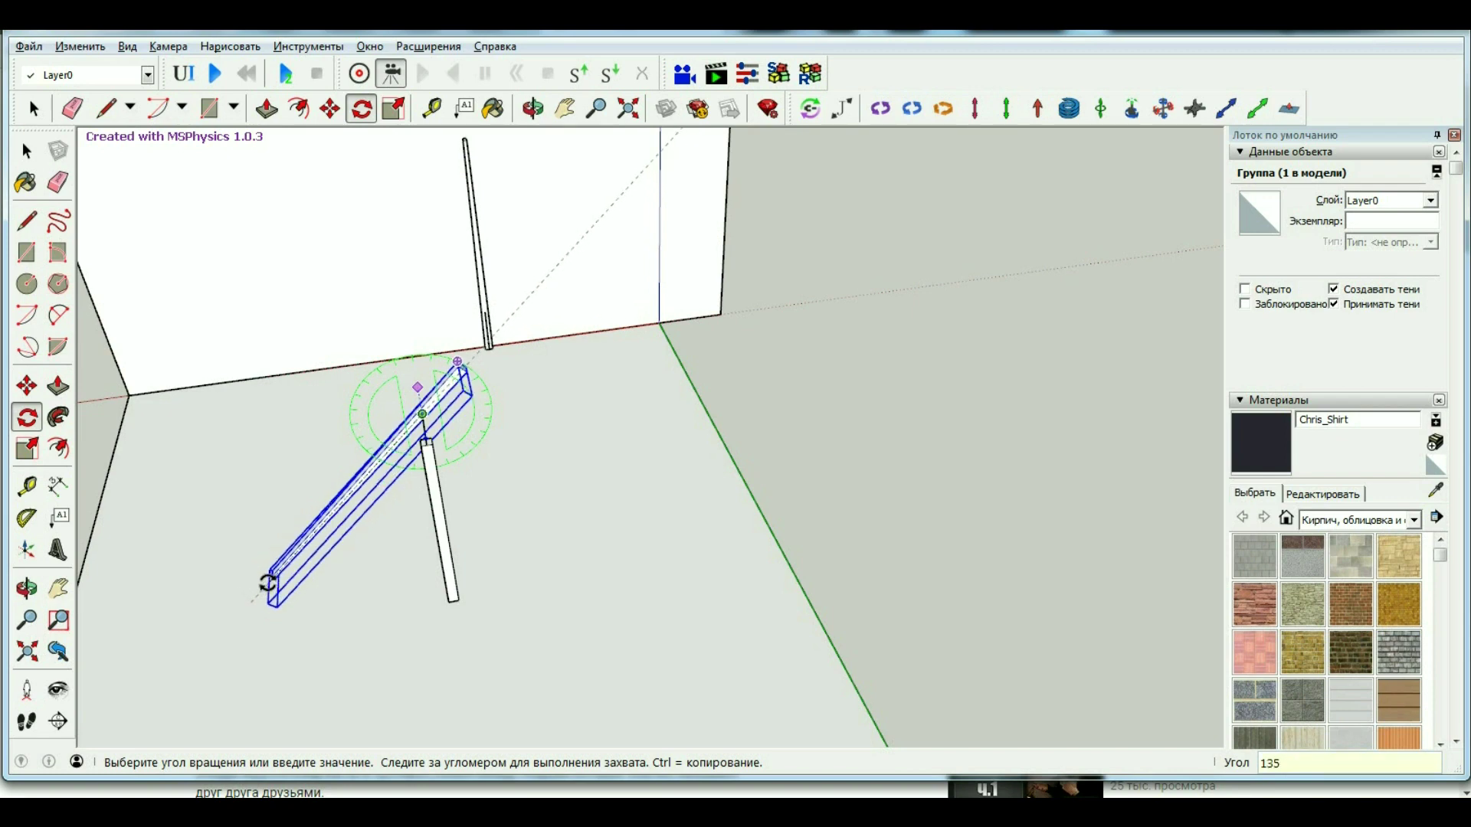
left_click(267, 582)
key("space")
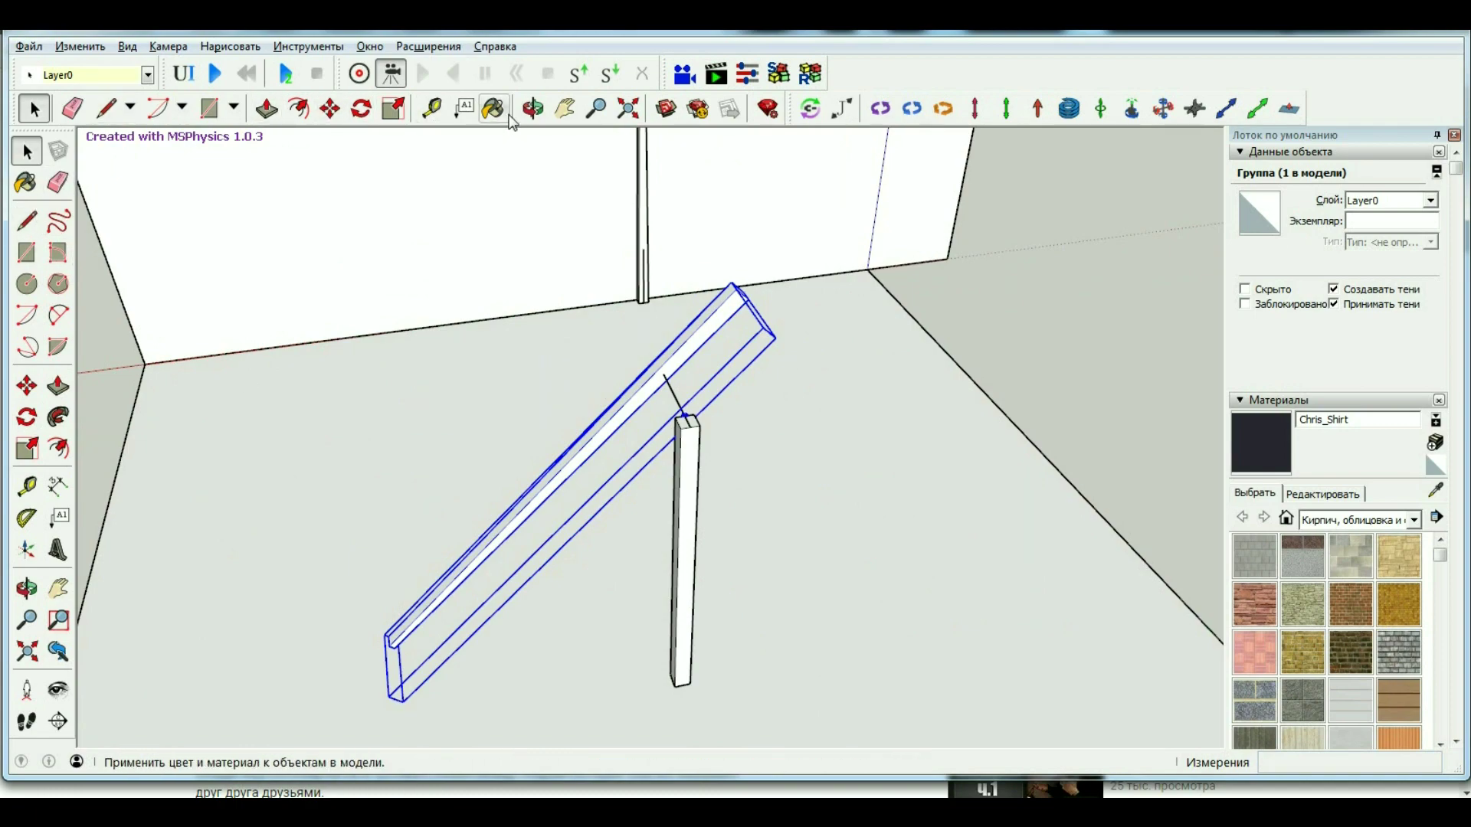
left_click(533, 108)
mouse_move(404, 516)
left_mouse_down()
mouse_move(804, 342)
mouse_move(772, 325)
mouse_move(414, 437)
mouse_move(476, 305)
mouse_move(774, 355)
mouse_move(485, 427)
mouse_move(475, 401)
mouse_move(685, 425)
mouse_move(768, 453)
mouse_move(338, 391)
mouse_move(797, 384)
mouse_move(720, 347)
mouse_move(683, 416)
mouse_move(820, 531)
mouse_move(744, 331)
mouse_move(485, 325)
left_mouse_up()
Start a trapezoid outline on the back wall with a 3000 mm edge.
key("space")
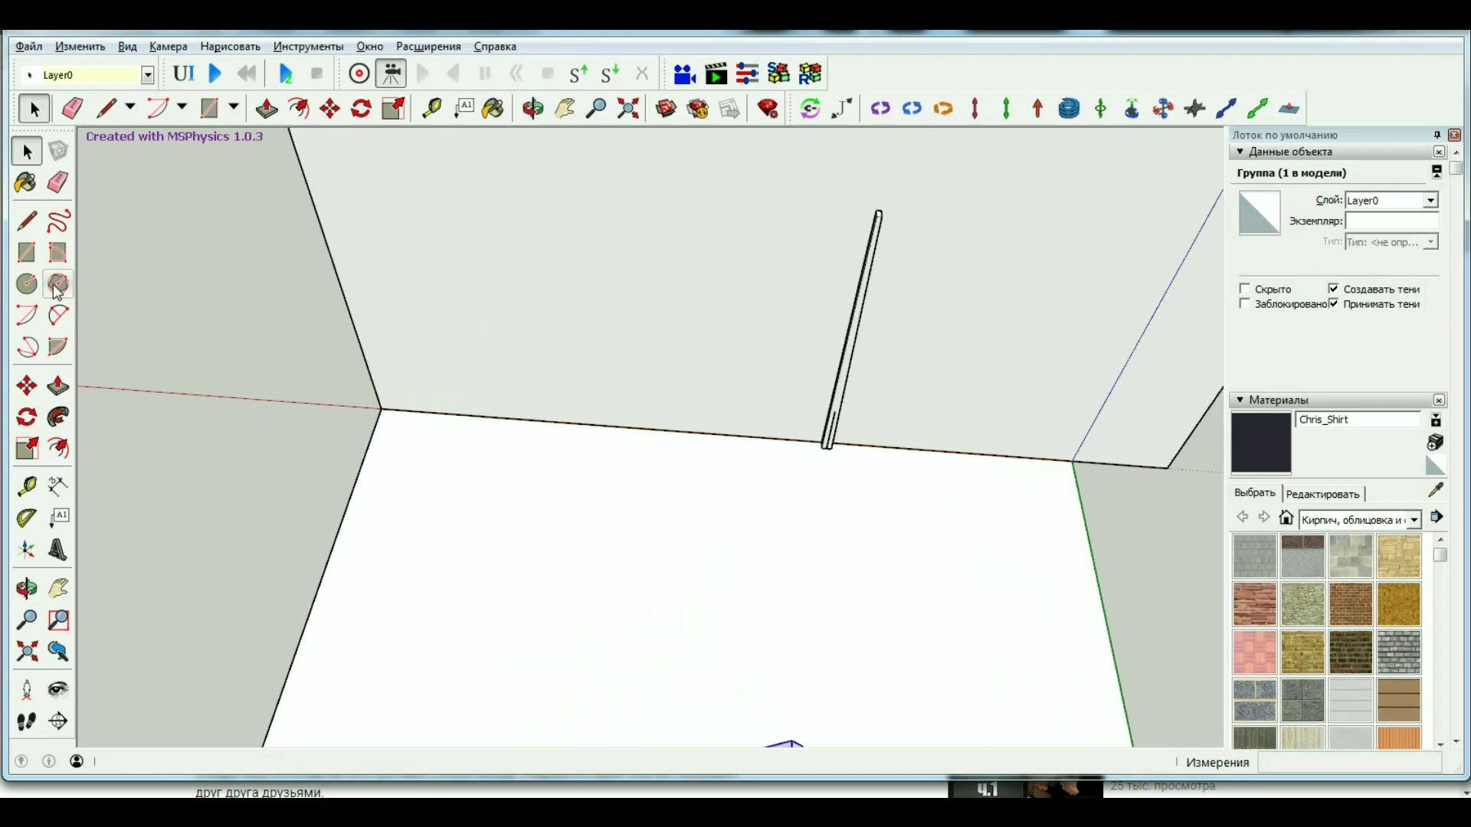
key("l")
left_click(542, 326)
middle_click_drag(615, 327, 618, 324)
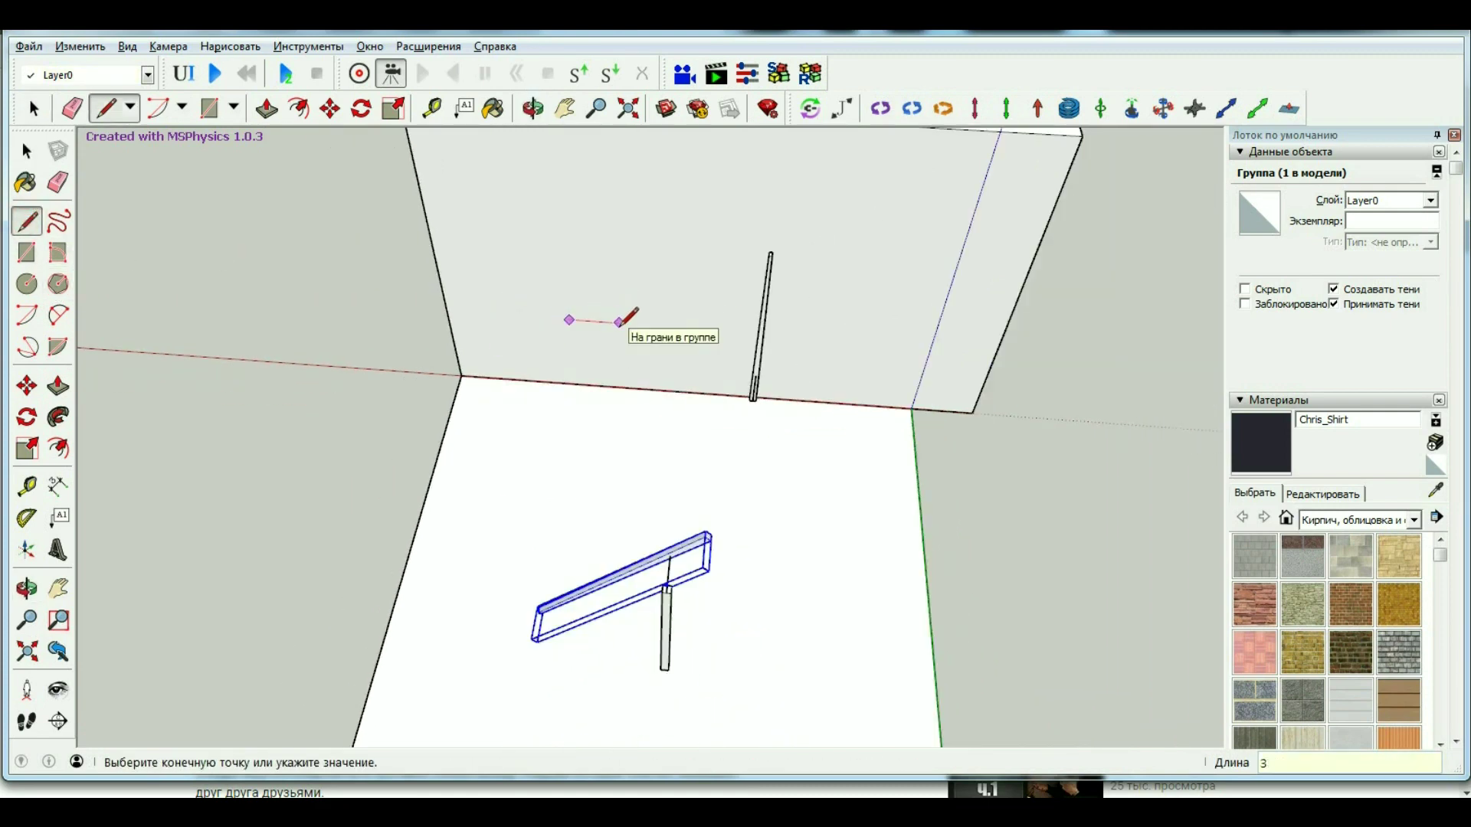
left_click(610, 322)
scroll(609, 323, "up", 3)
type("000")
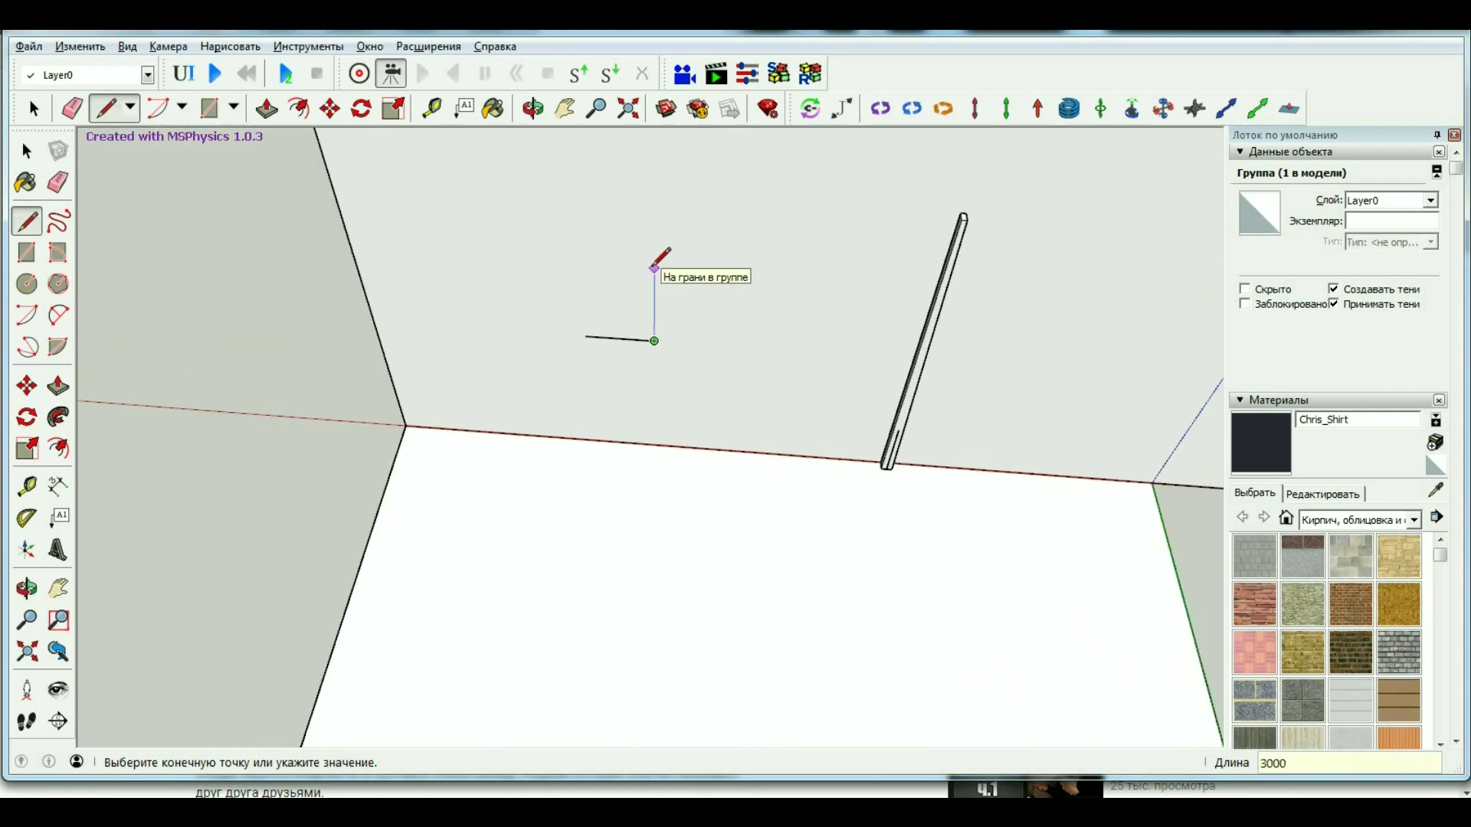
key("Return")
Close the trapezoid with a slanted edge and a 1500 mm edge, deleting the extra inner line.
left_click(585, 337)
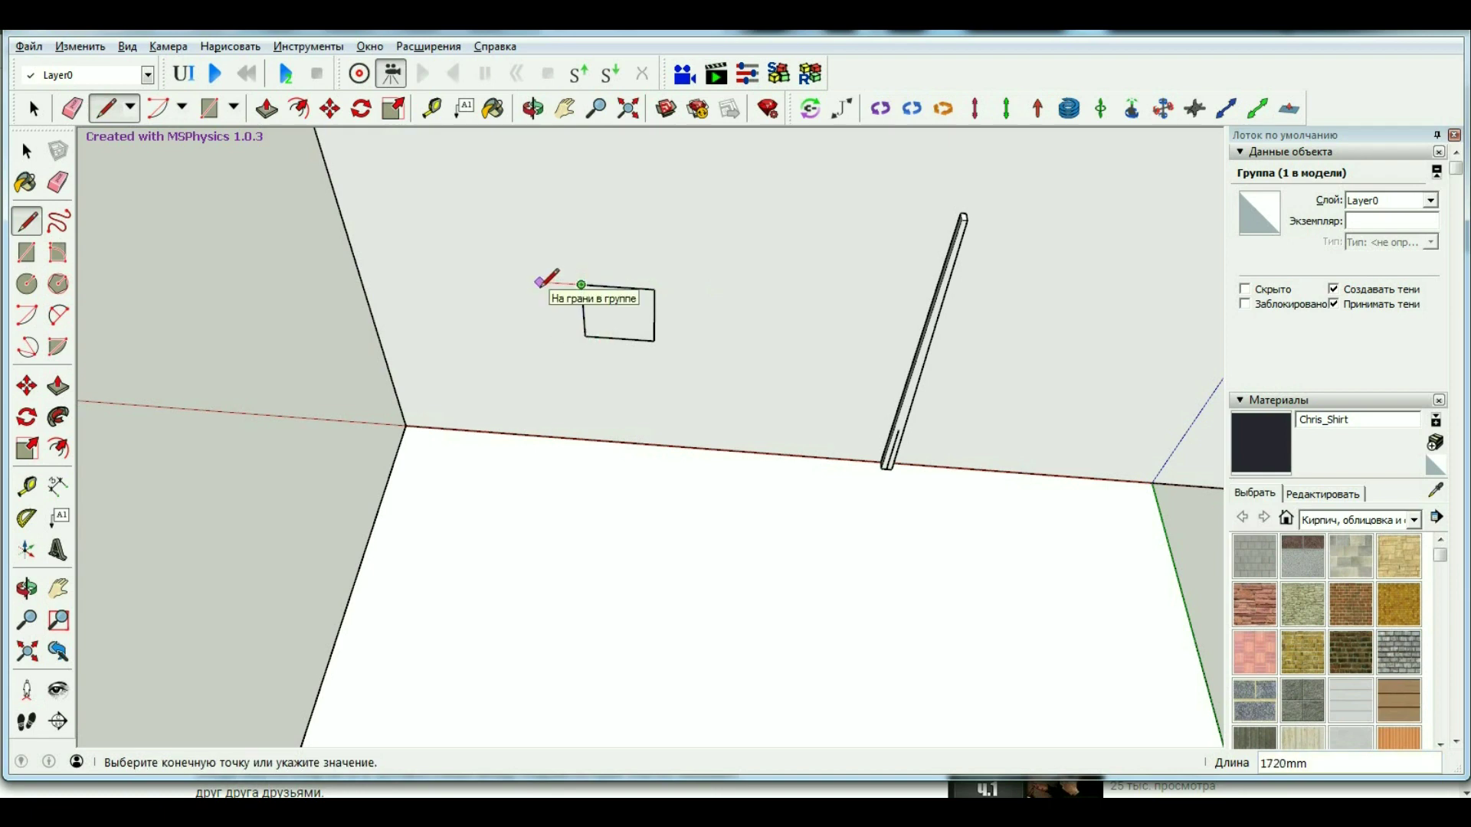
left_click(585, 337)
left_click(654, 289)
type("15")
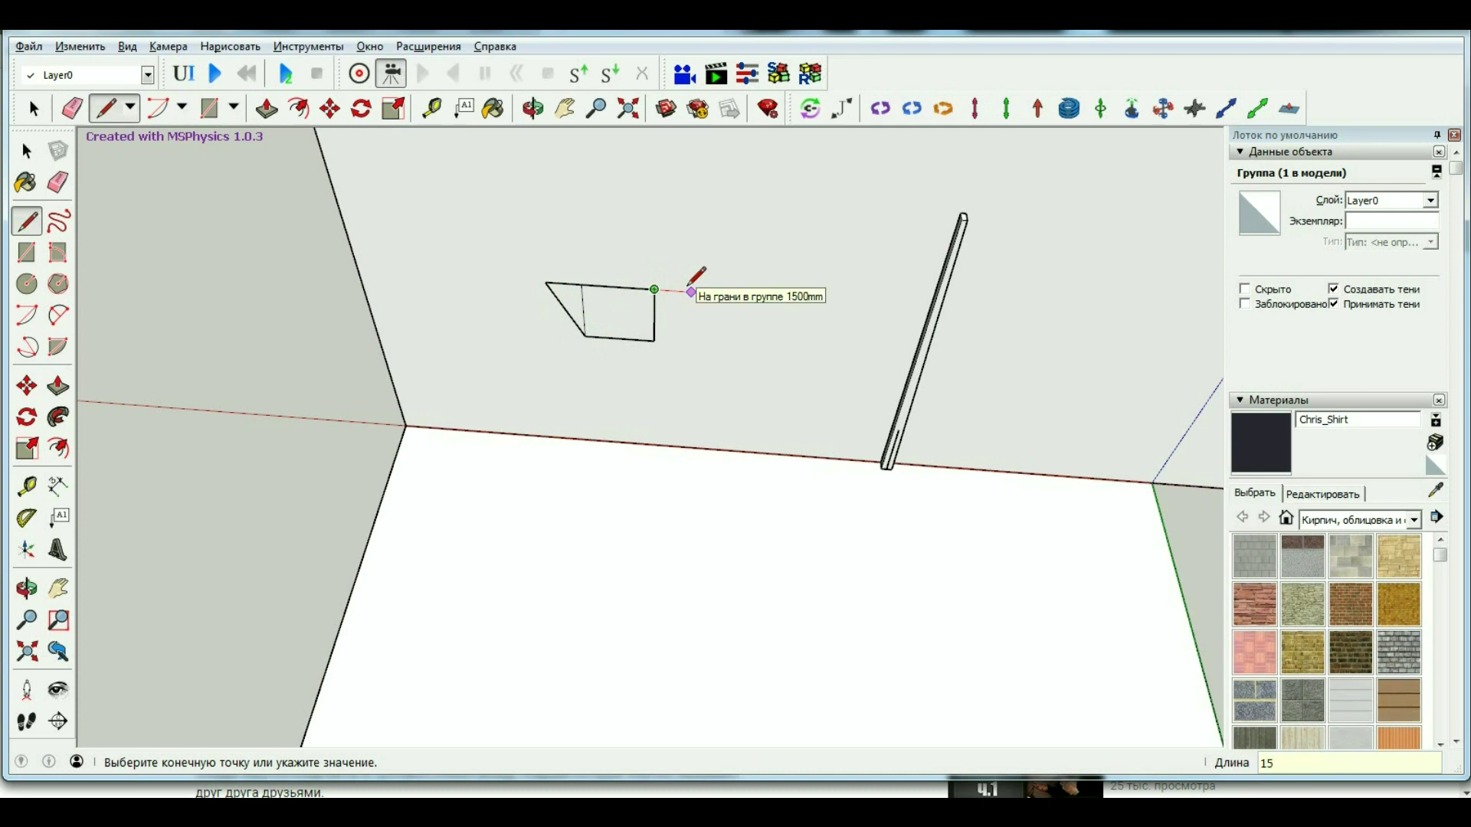
type("00")
key("Return")
left_click(654, 341)
key("space")
middle_click_drag(656, 338, 617, 318)
scroll(625, 306, "up", 5)
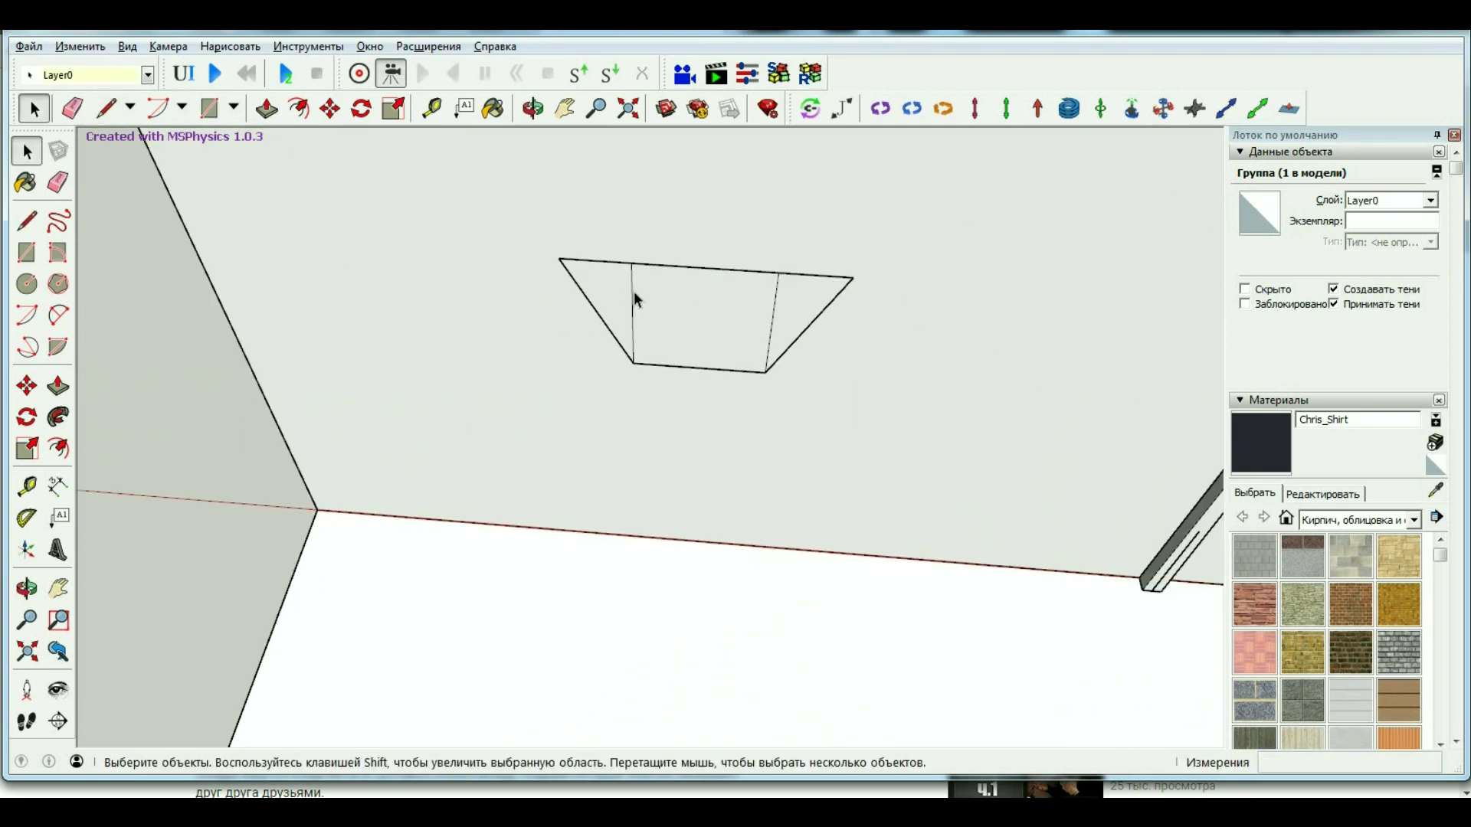
key("Delete")
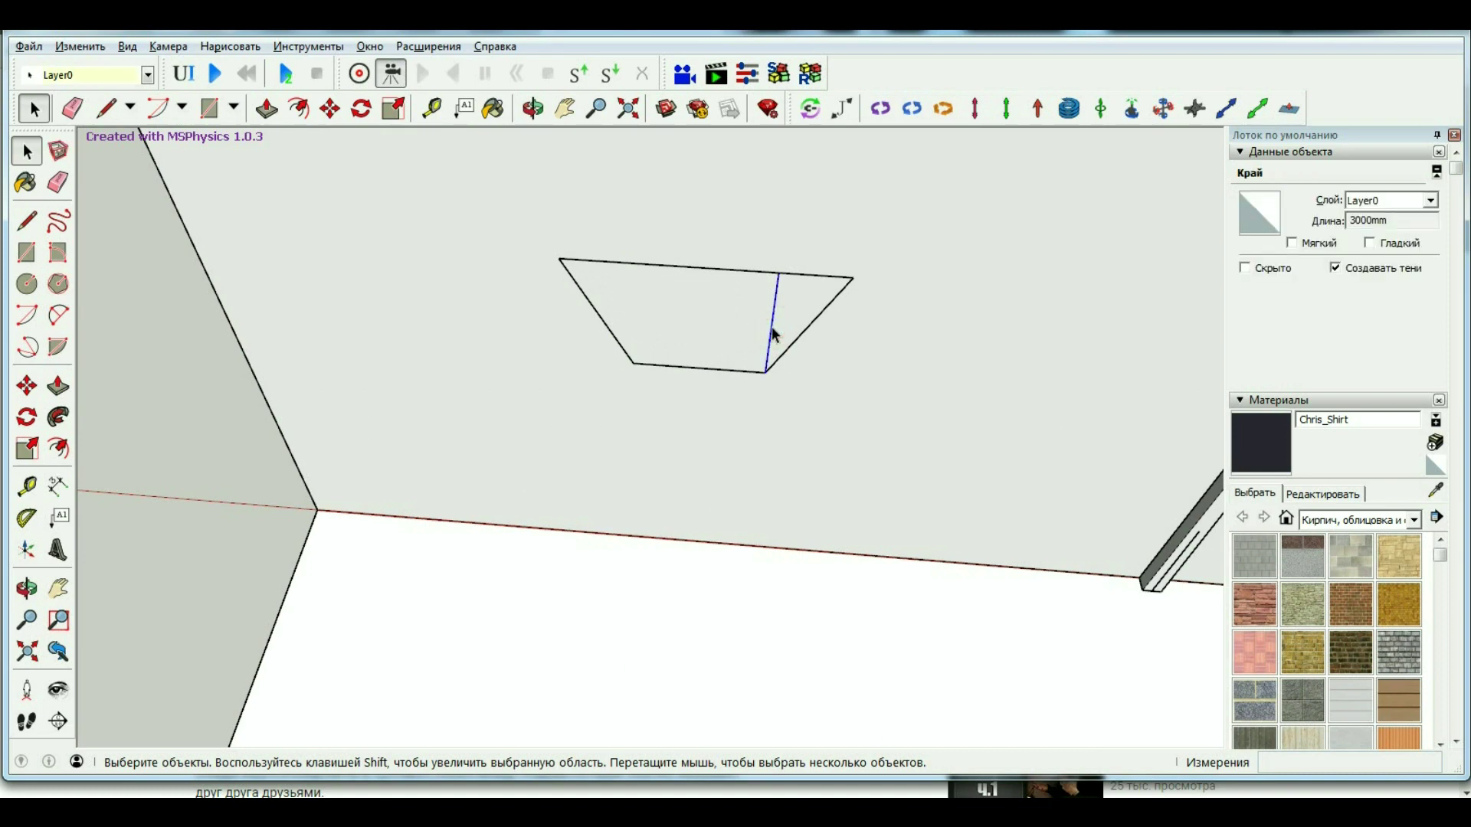
Push/Pull the trapezoid face out 3000 mm into a wedge-shaped box.
left_click(719, 327)
left_click(58, 385)
left_click(720, 337)
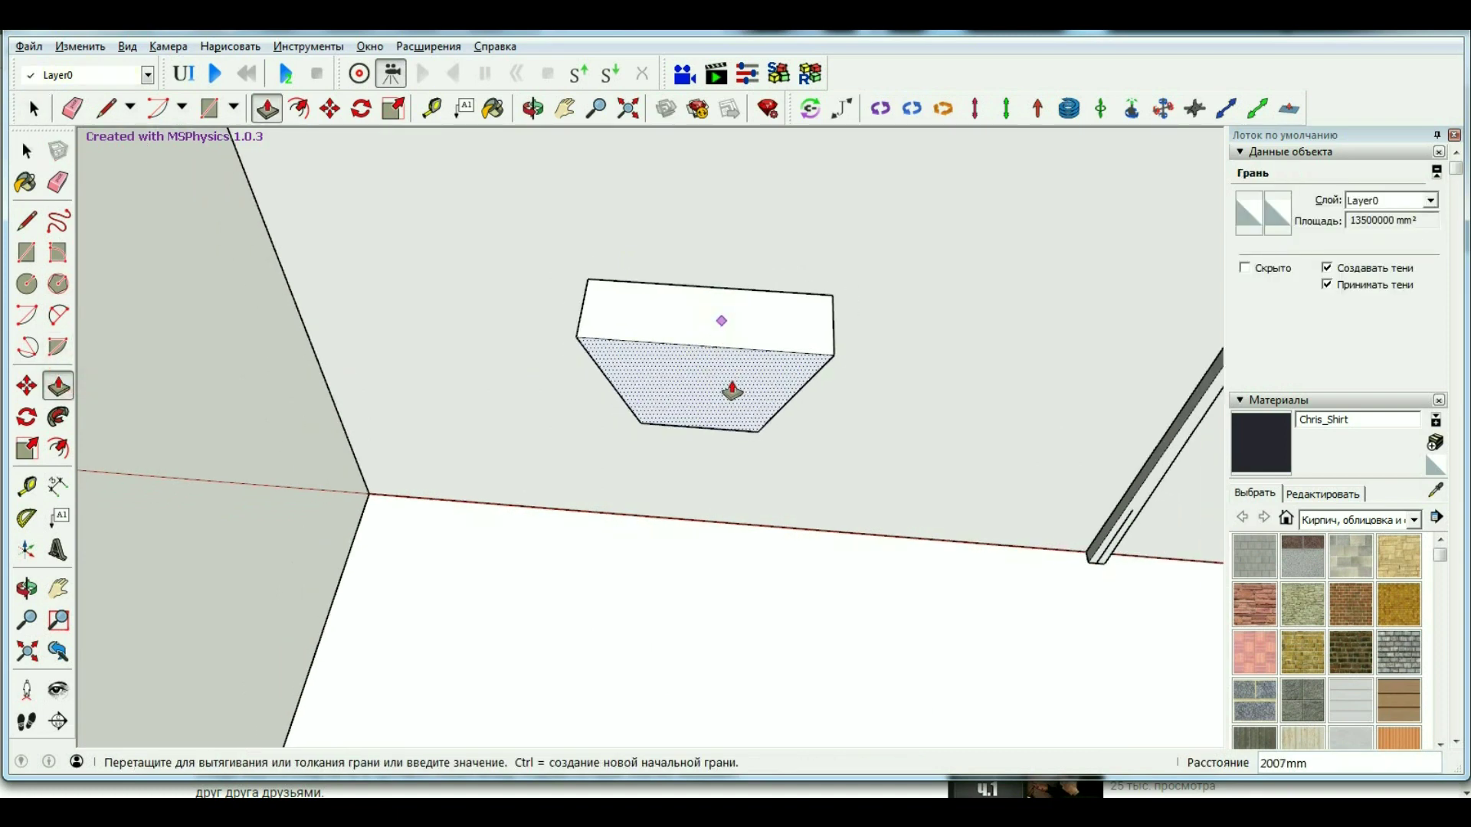
middle_click_drag(720, 337, 731, 404)
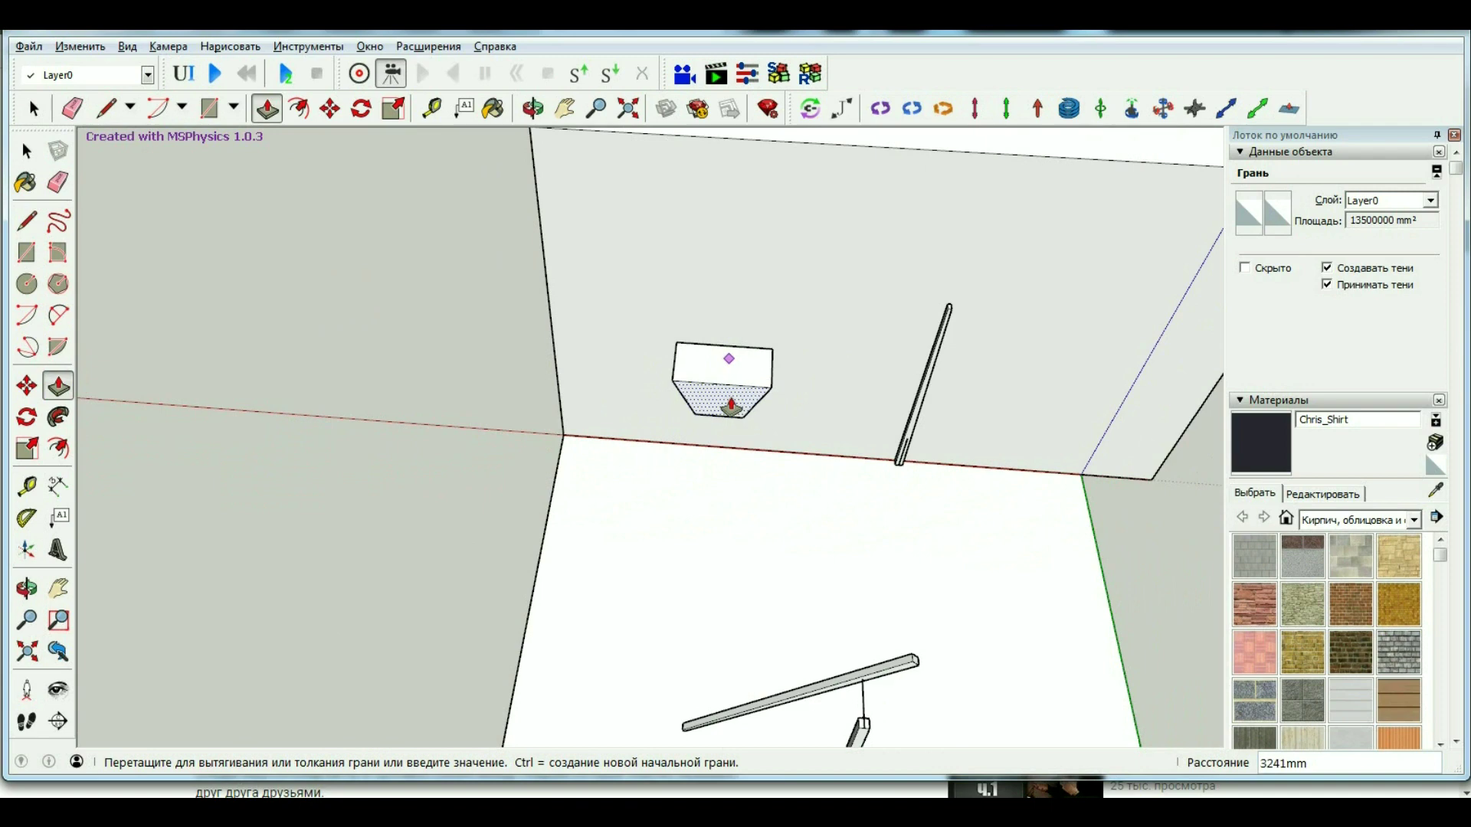
type("3000")
key("Return")
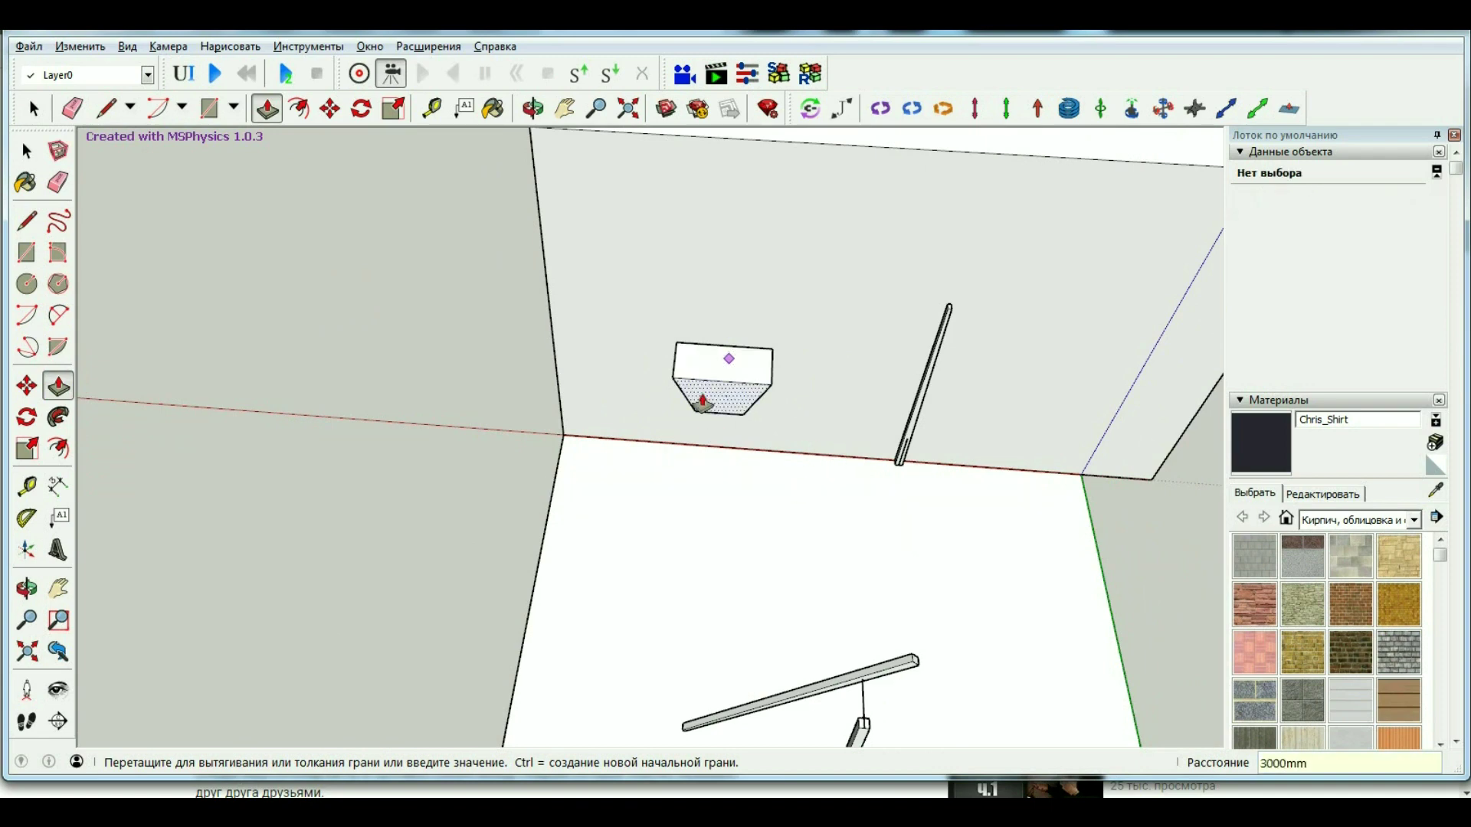
key("space")
middle_click_drag(731, 406, 768, 371)
right_click(770, 380)
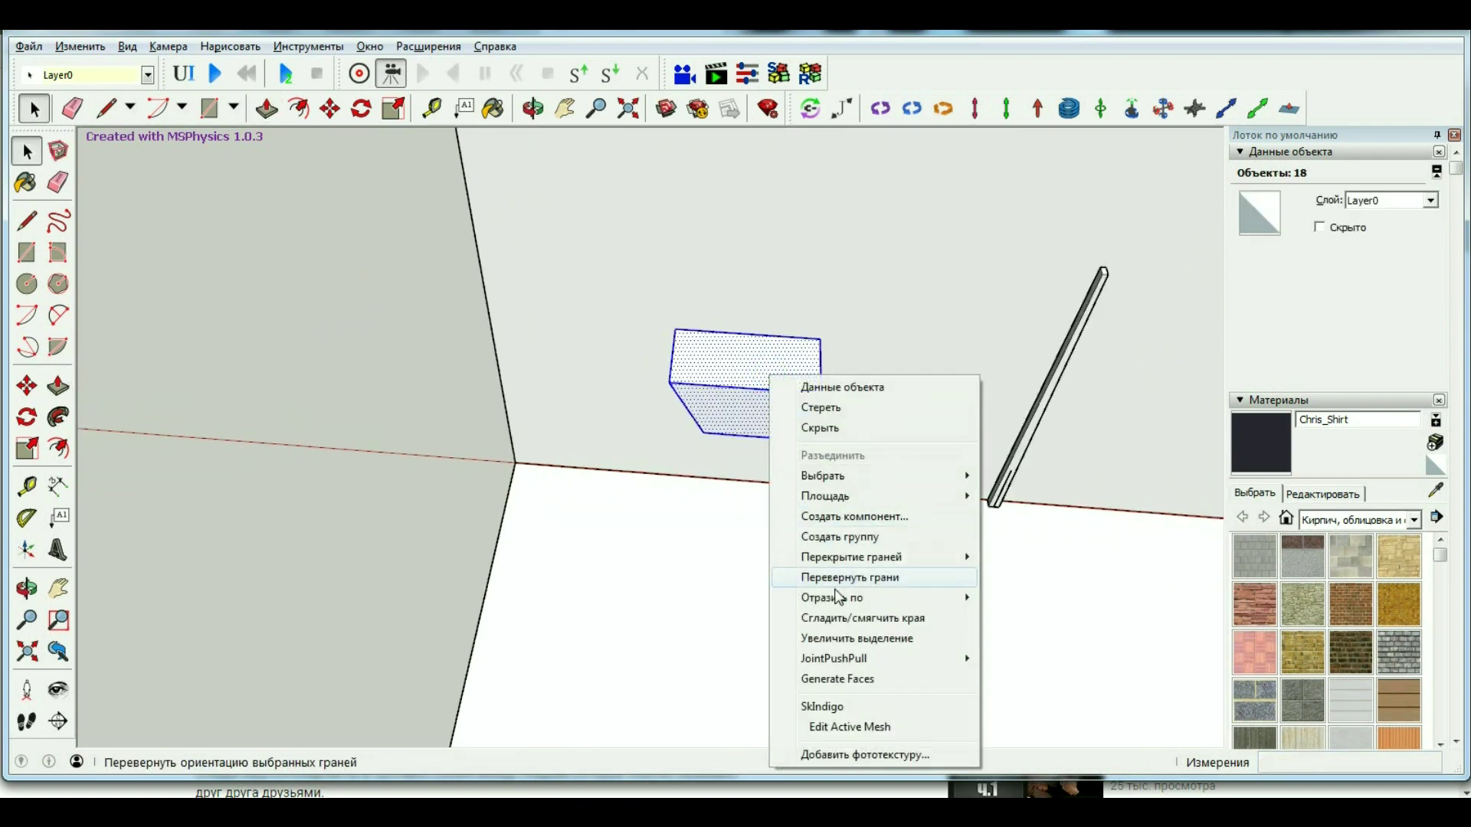
Make the extruded wedge box into a group (Создать группу).
left_click(847, 537)
left_click(28, 46)
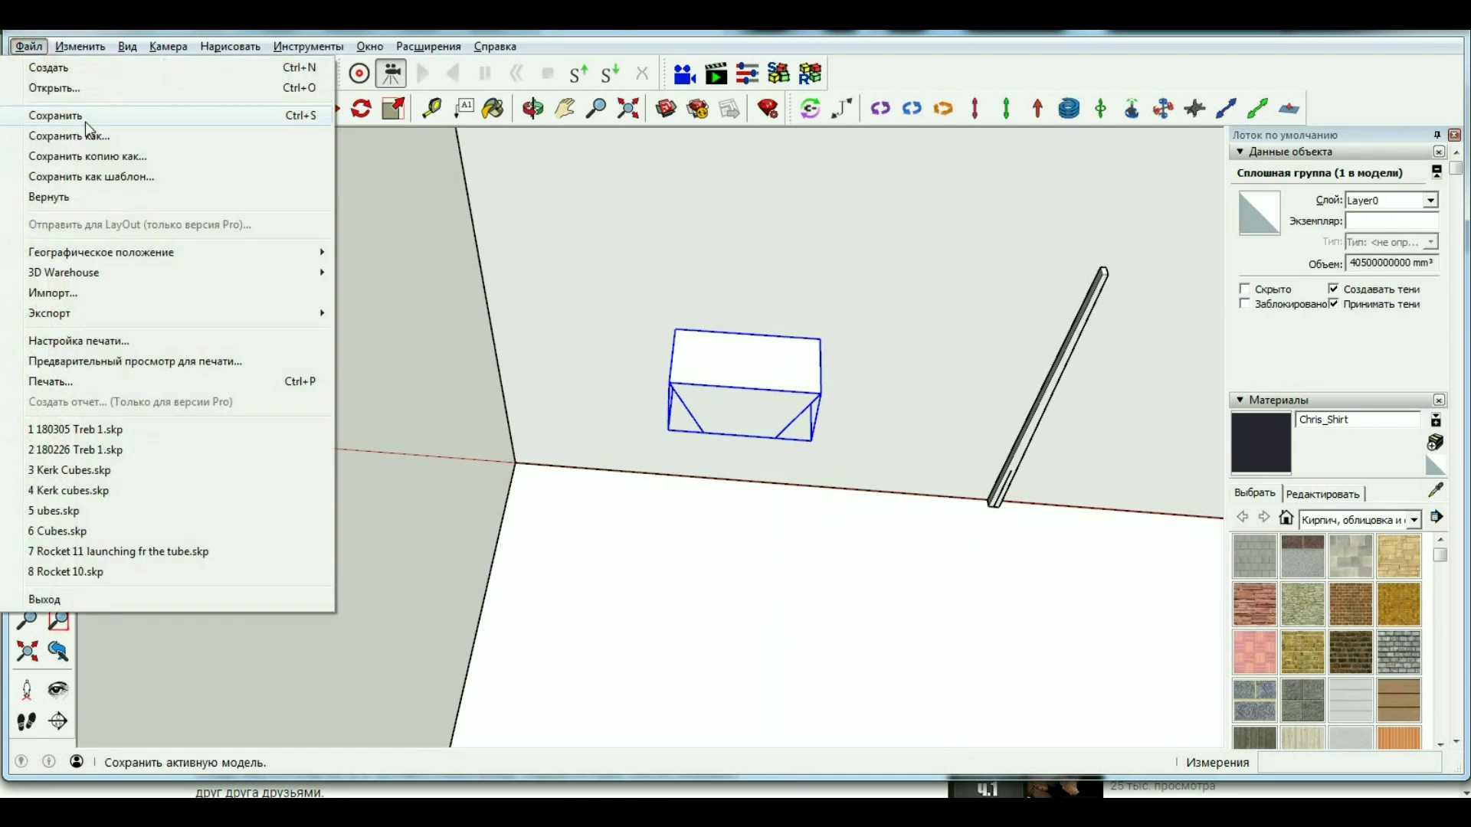
left_click(46, 115)
scroll(732, 491, "up", 2)
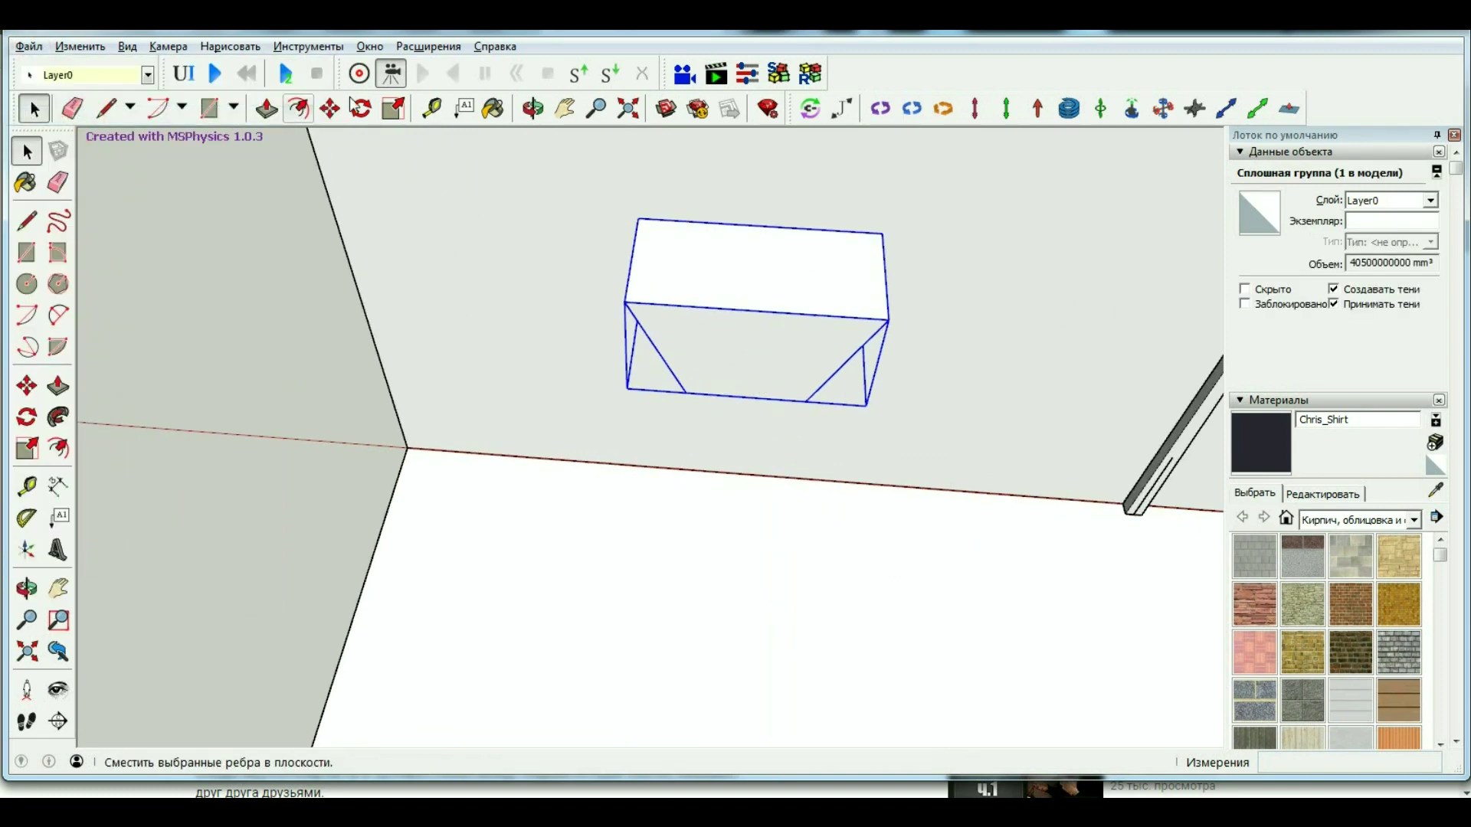
Draw a centre line across the box's top face.
key("o")
mouse_move(617, 243)
left_mouse_down()
mouse_move(903, 269)
mouse_move(755, 312)
left_mouse_up()
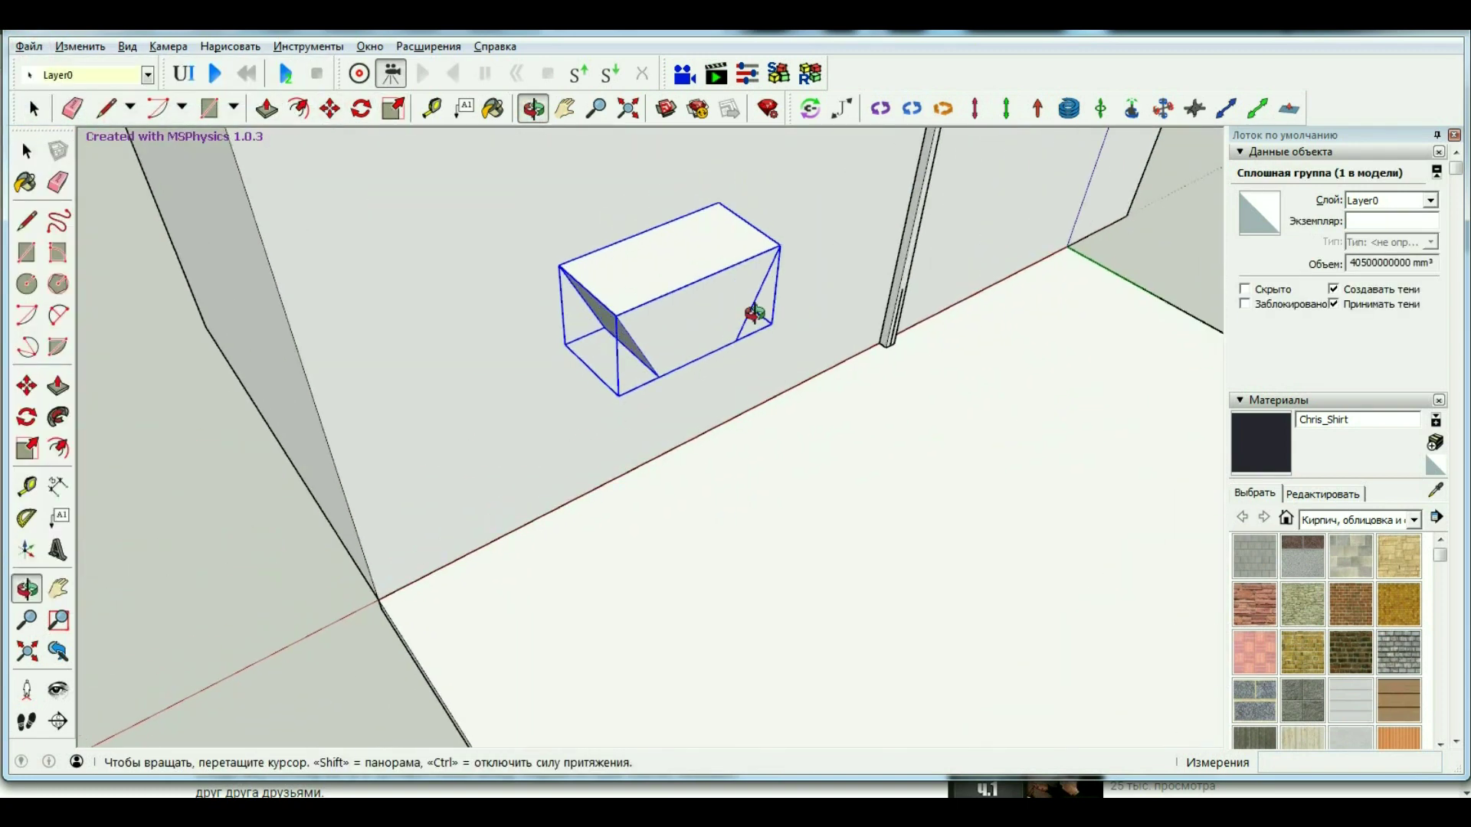
left_click(43, 226)
left_click(698, 359)
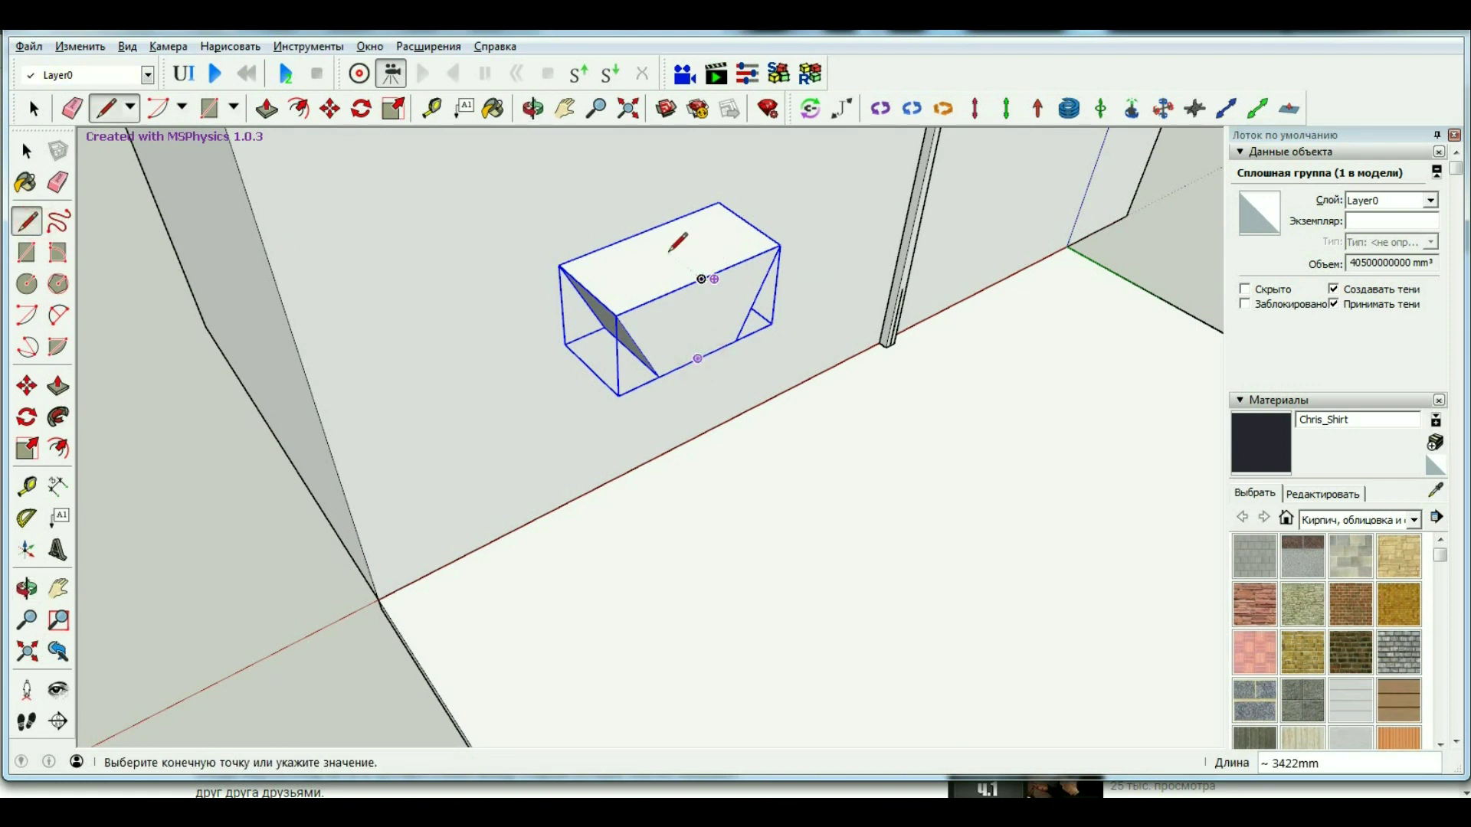
key("Escape")
left_click(640, 234)
scroll(497, 314, "down", 1)
scroll(512, 306, "down", 1)
left_click(629, 285)
key("space")
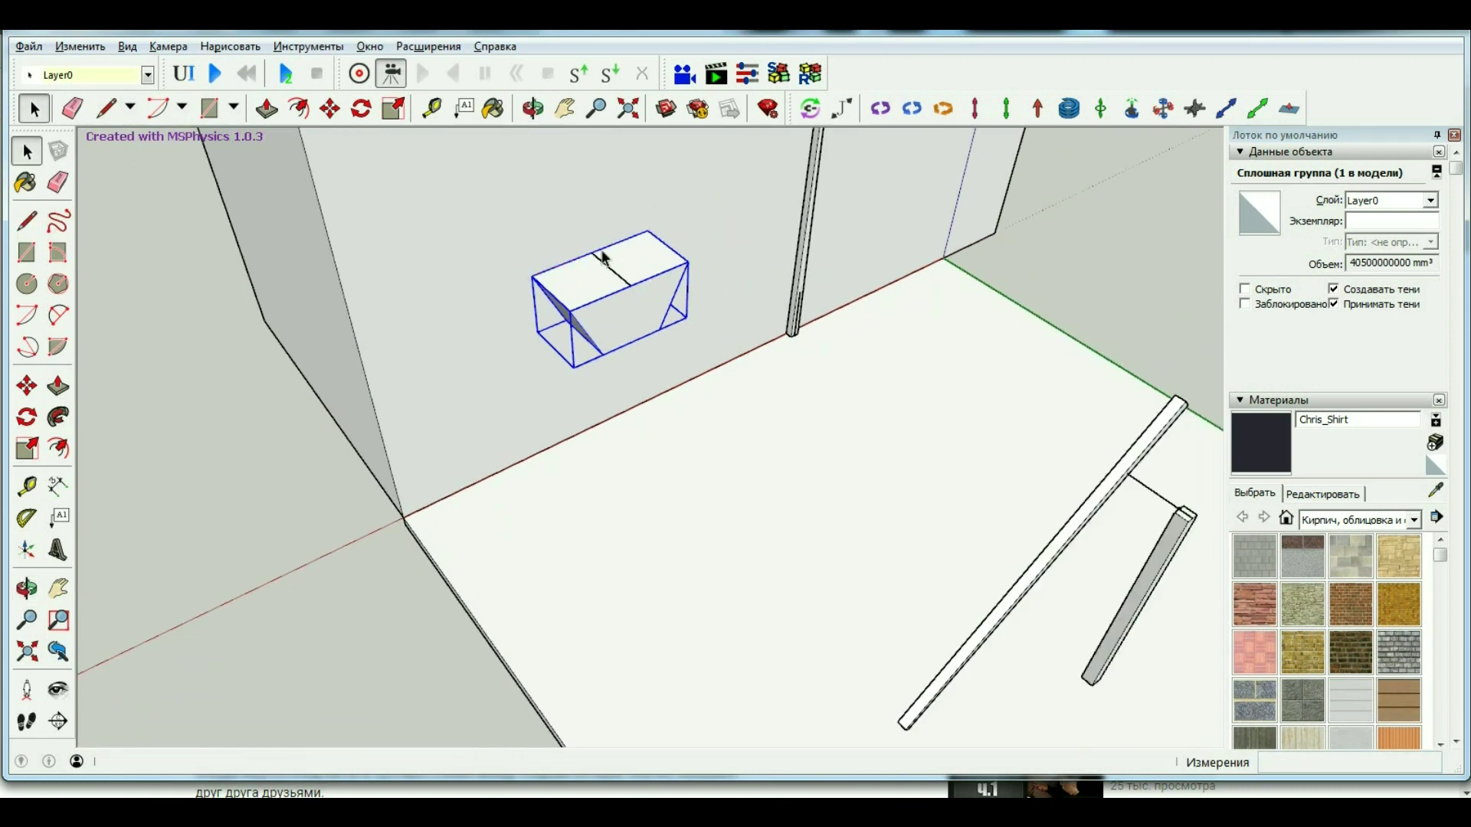
scroll(536, 299, "up", 3)
scroll(512, 363, "down", 1)
scroll(293, 453, "down", 1)
scroll(706, 569, "down", 3)
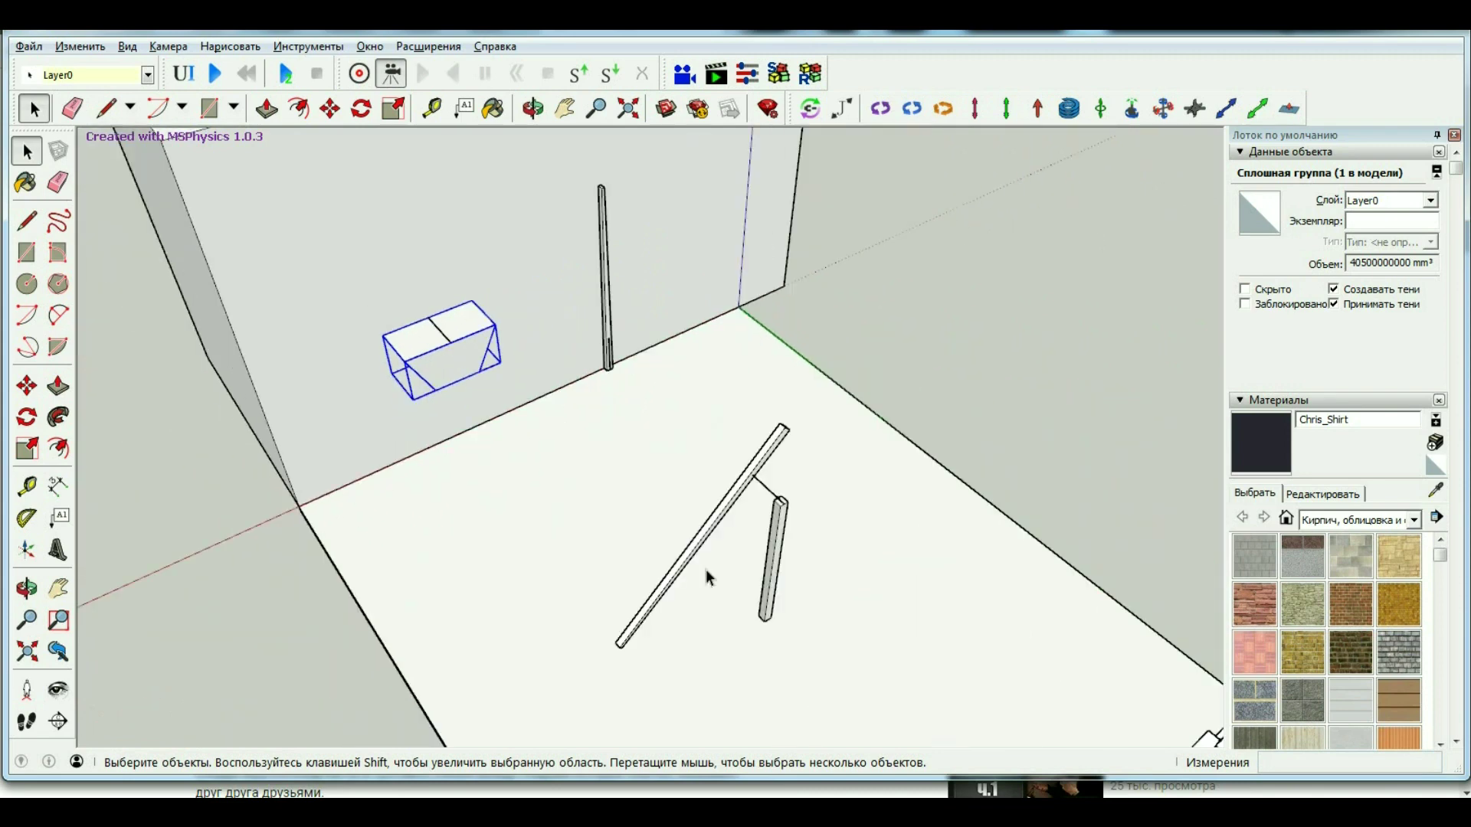
scroll(706, 571, "up", 2)
scroll(703, 531, "down", 2)
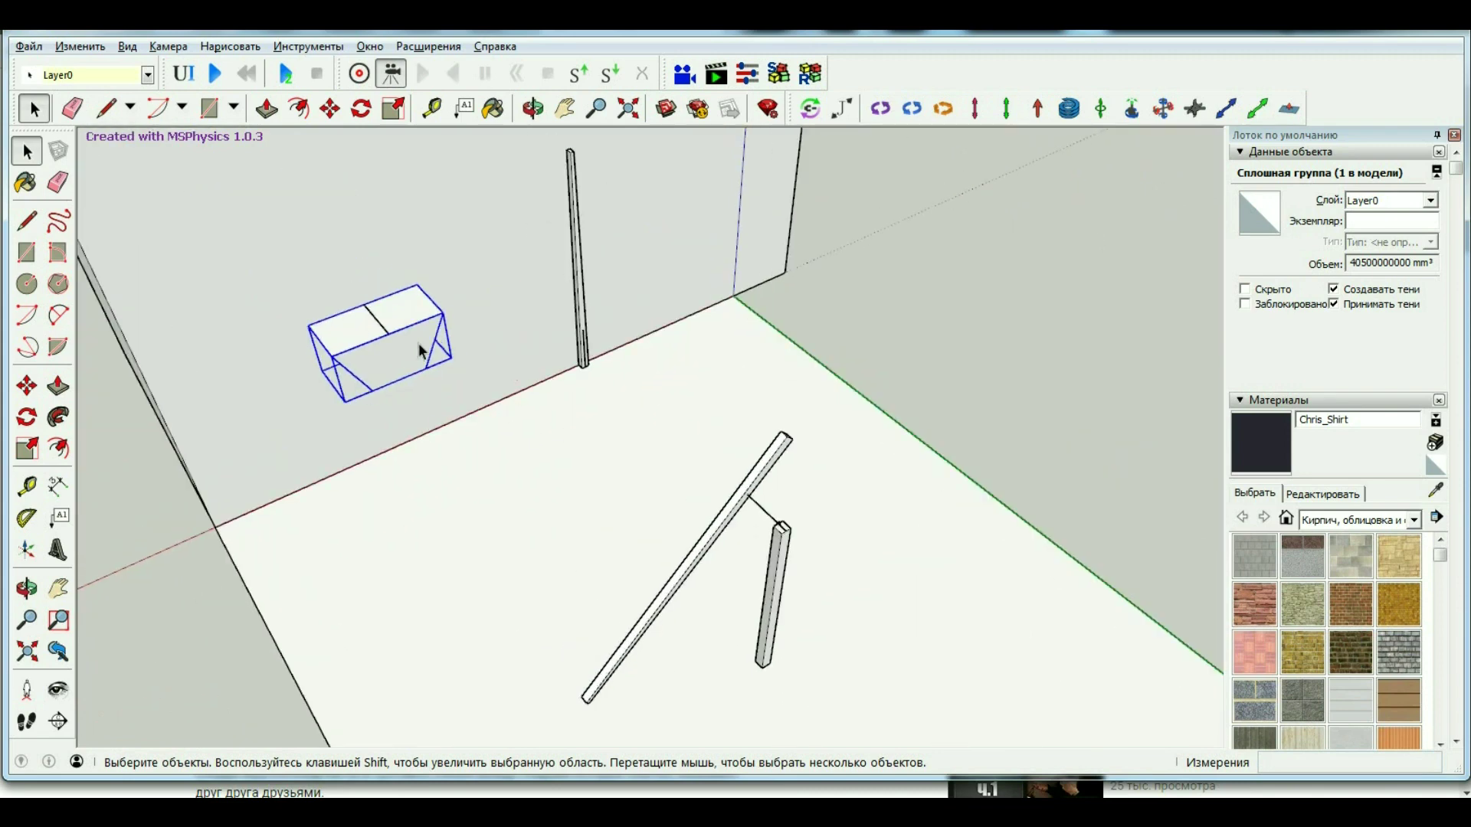
scroll(360, 274, "up", 2)
scroll(305, 329, "up", 2)
Outline a 200 mm square on the top face, centred on the centre line.
key("l")
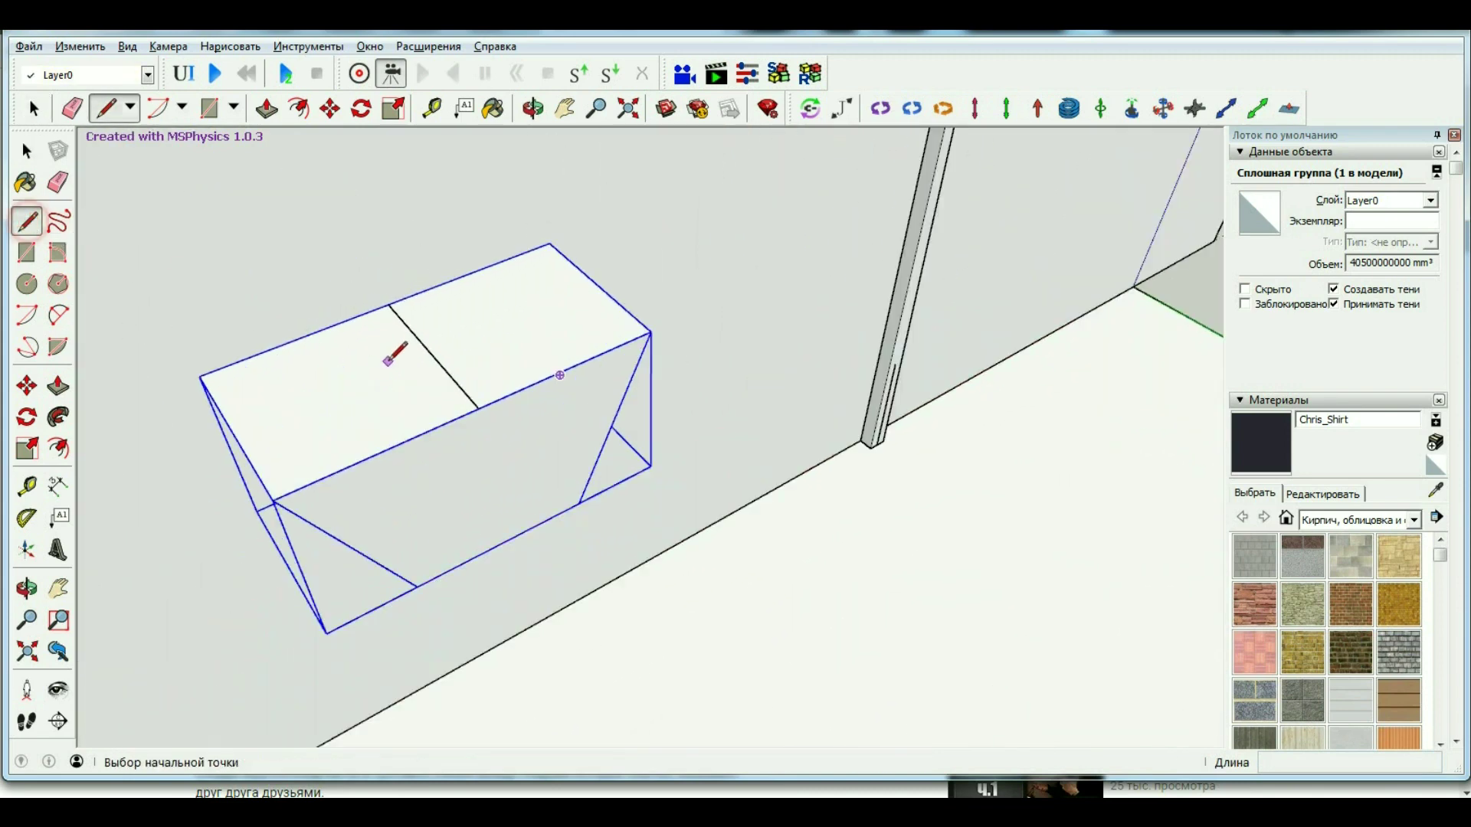
scroll(396, 342, "up", 2)
left_click(449, 357)
type("400")
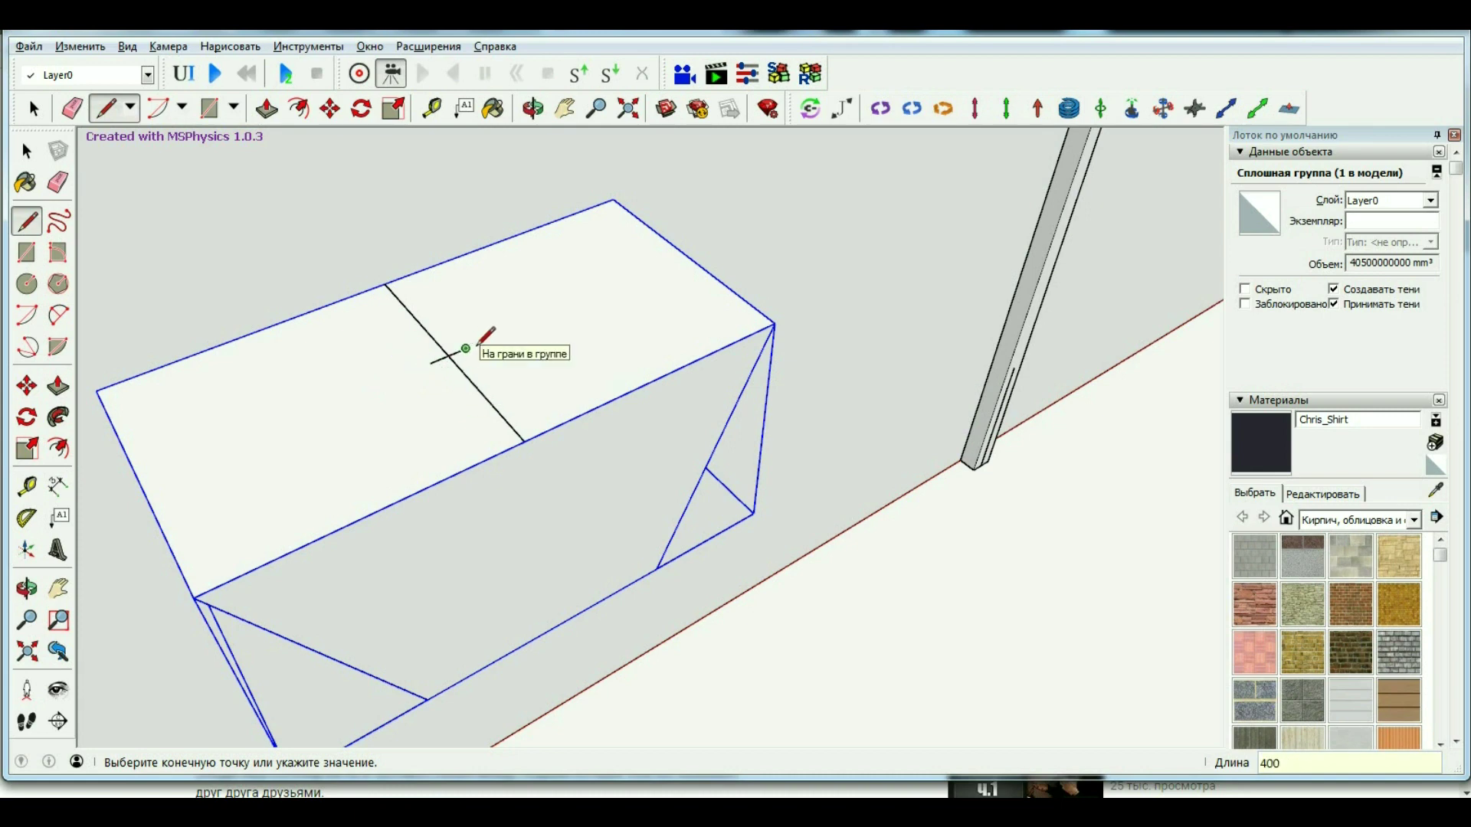
type("mm")
key("Return")
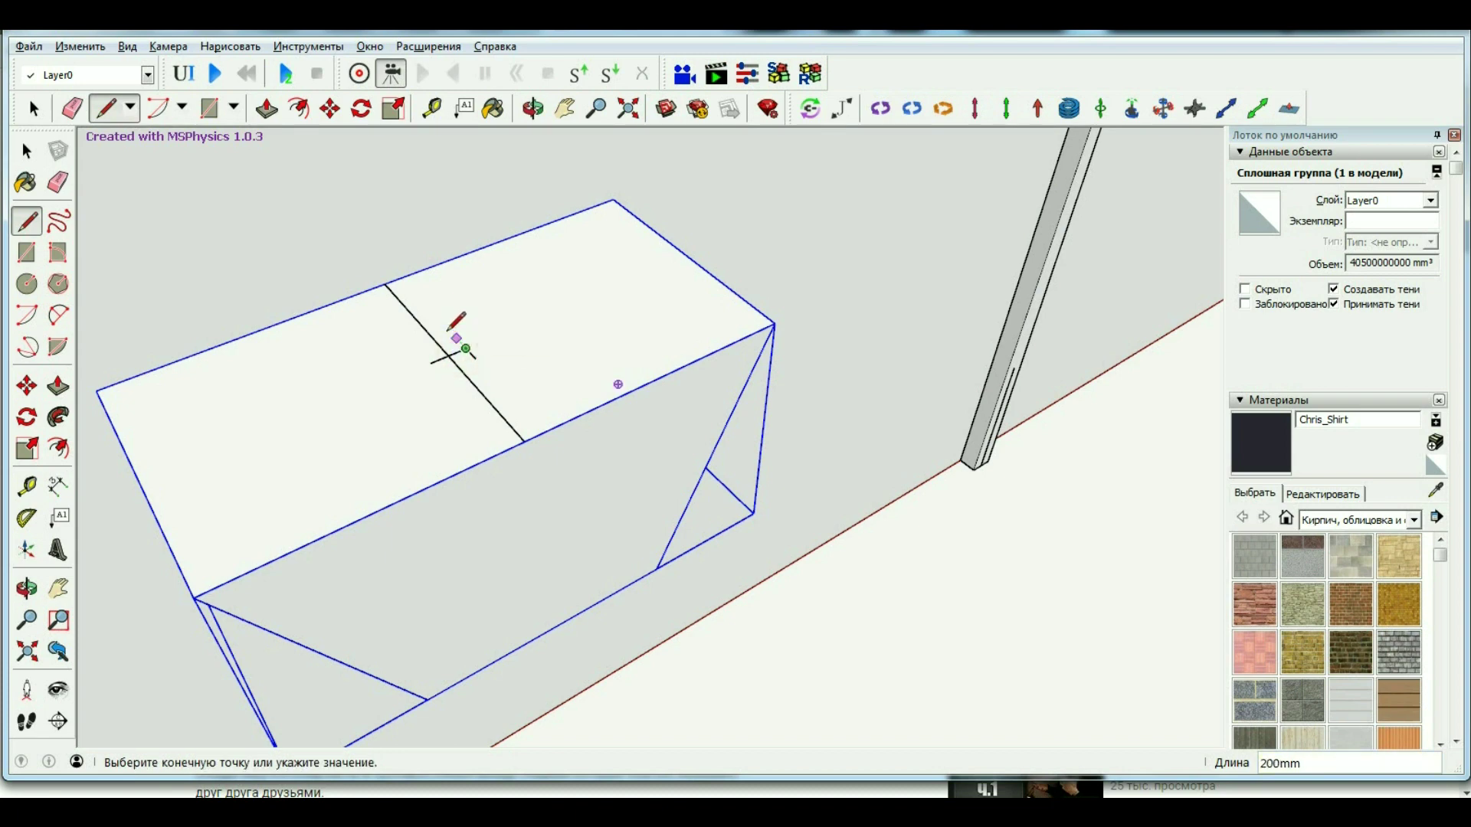
scroll(454, 337, "up", 2)
scroll(458, 339, "up", 1)
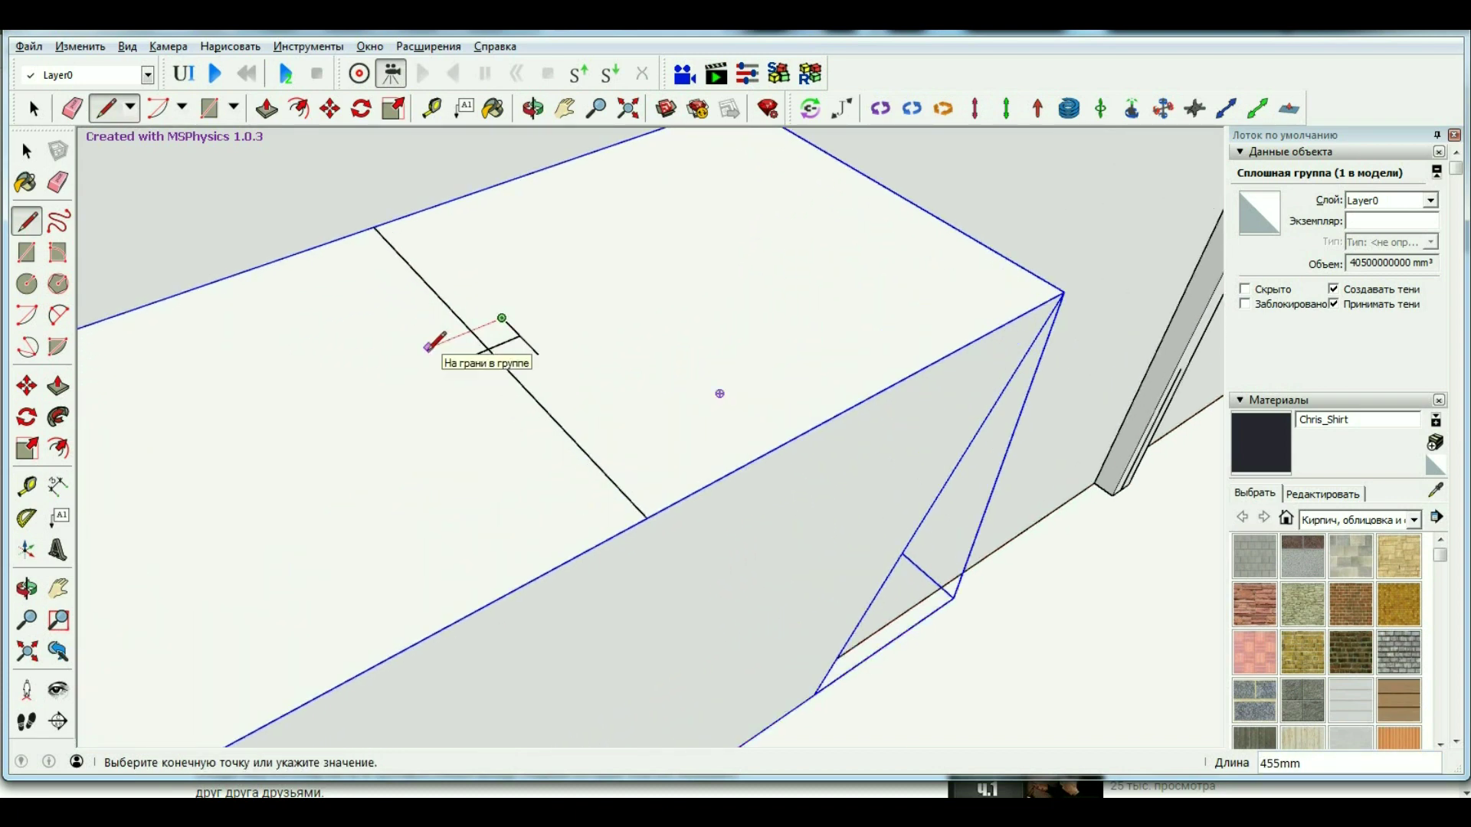
left_click(414, 353)
left_click(455, 363)
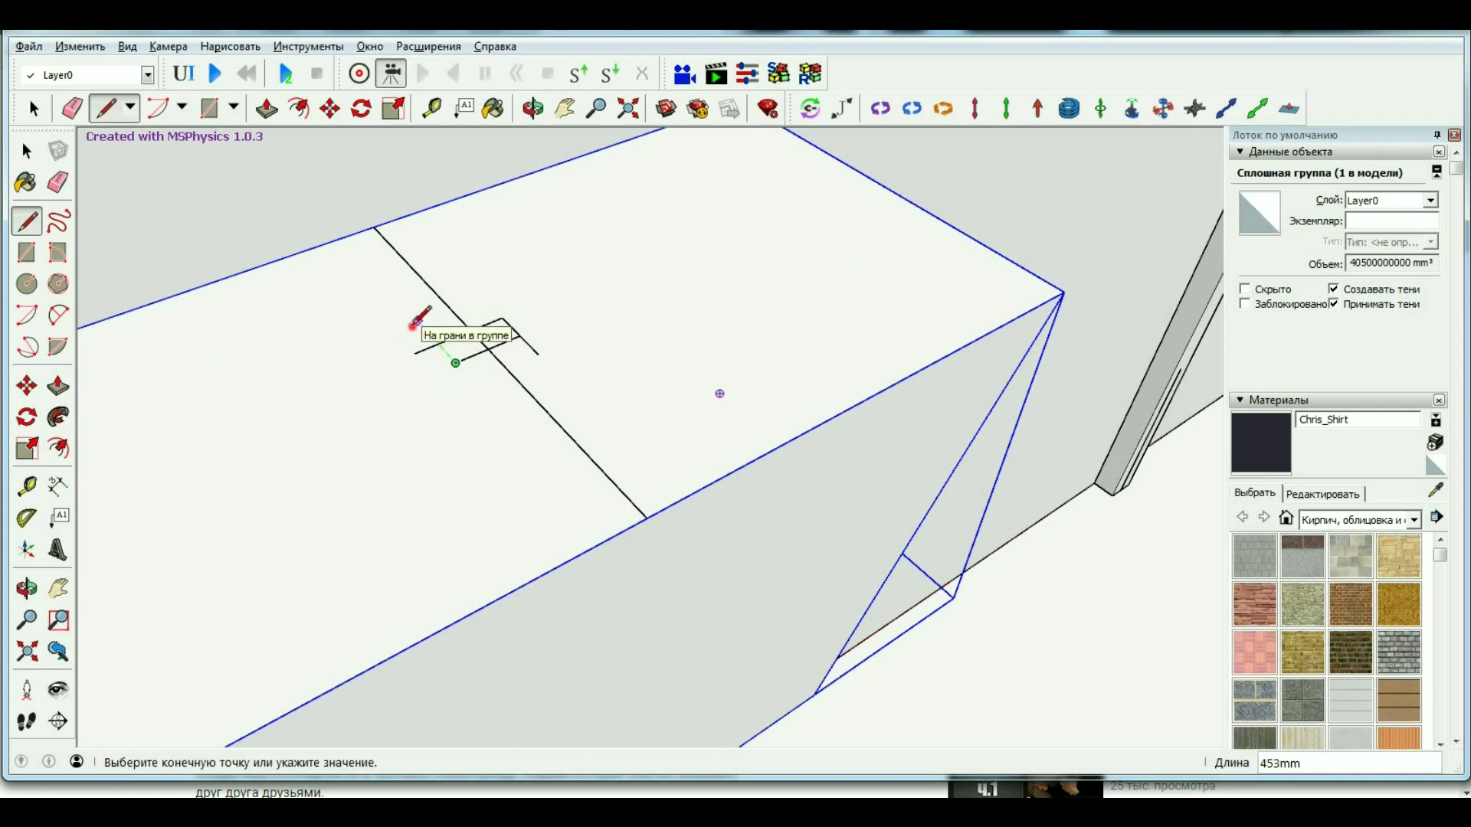
left_click(455, 363)
left_click(538, 354)
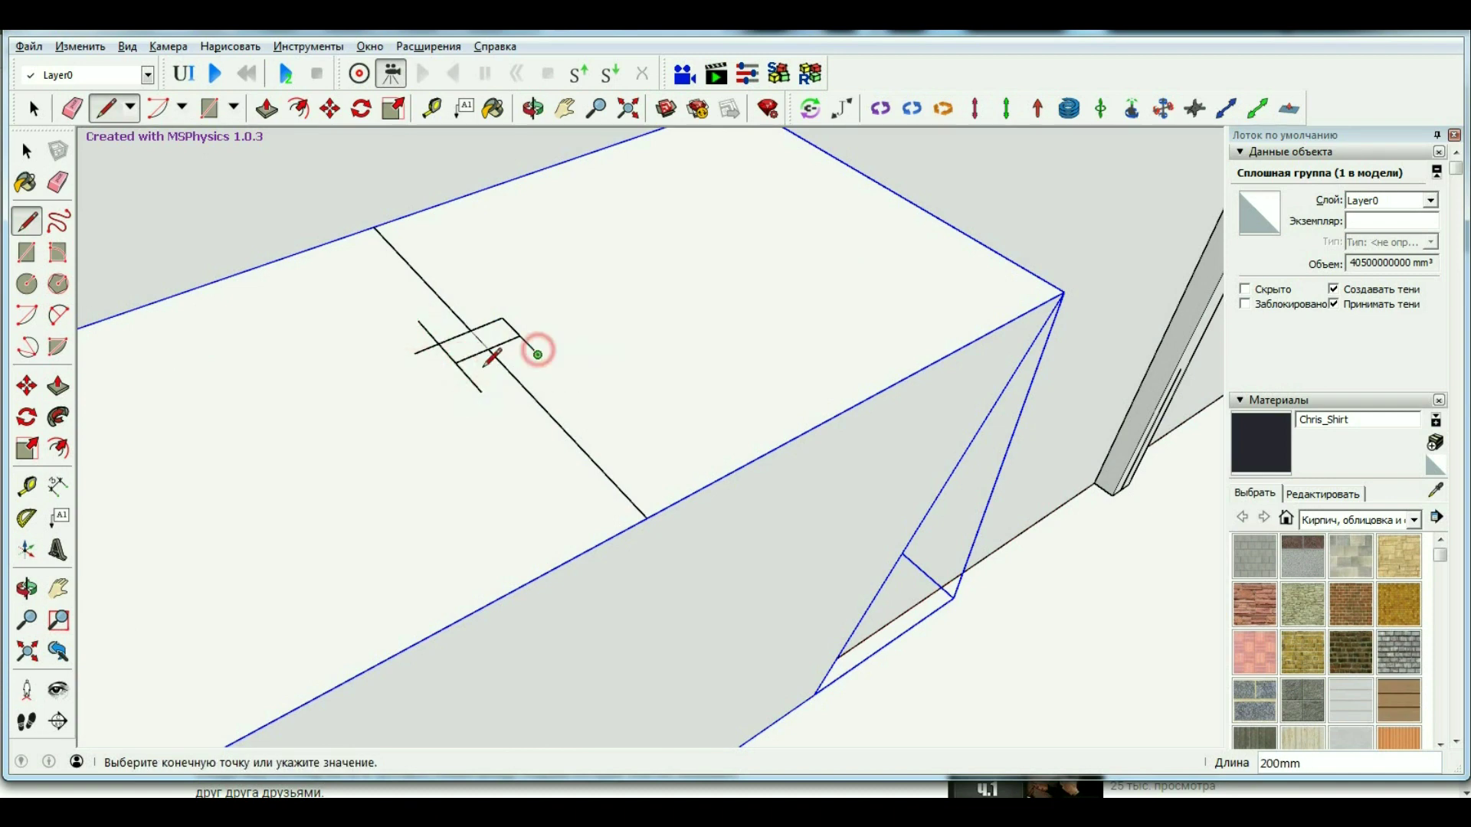
left_click(436, 399)
Delete the stray and leftover edges inside and around the square.
scroll(425, 344, "up", 3)
key("space")
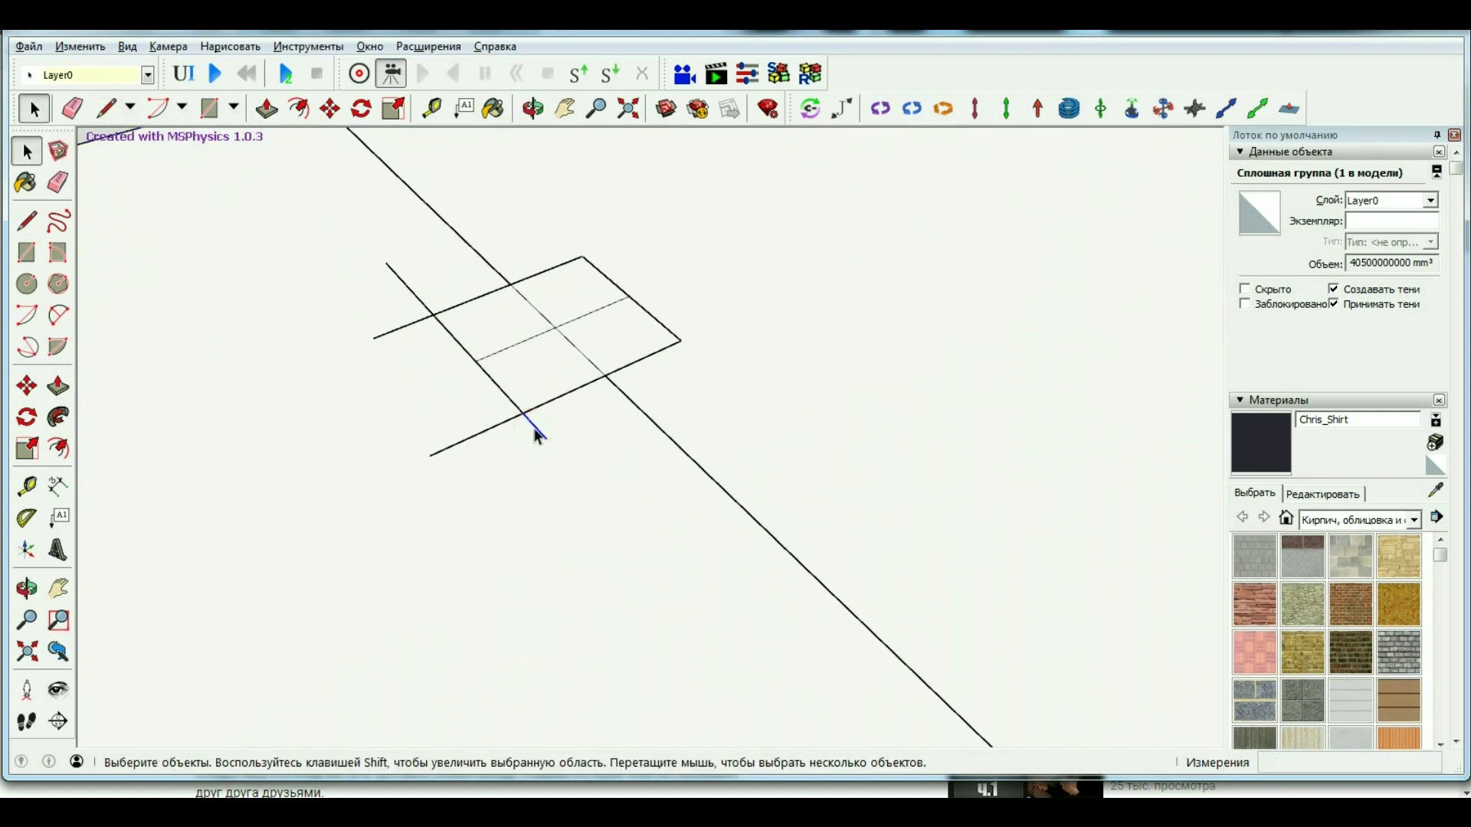
left_click(498, 424)
key("Delete")
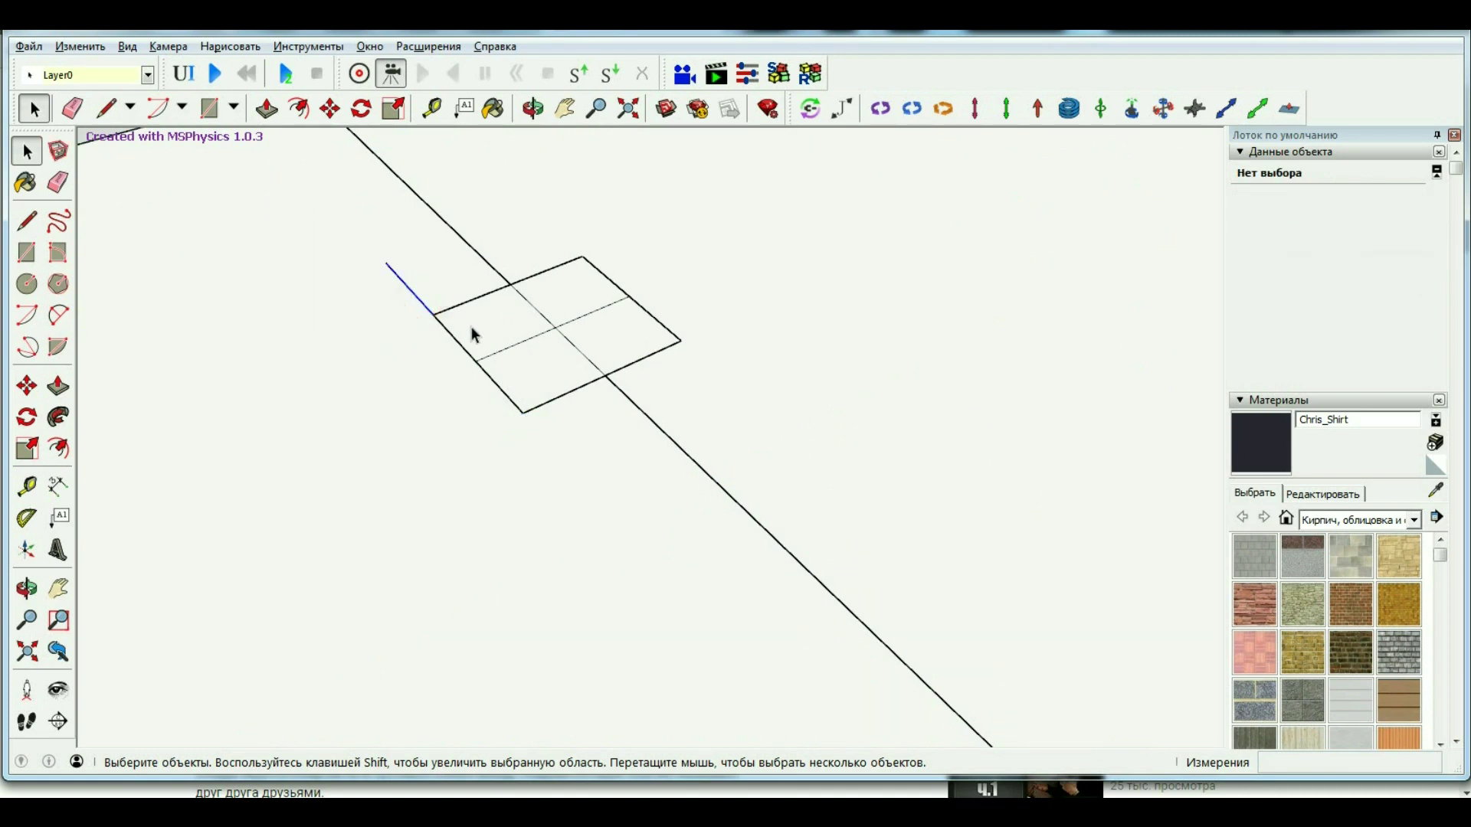
key("Delete")
left_click(506, 341)
left_click(549, 330)
key("Delete")
left_click(564, 324)
key("Delete")
Remove the connecting edge and pull the square up 2000 mm into a post.
scroll(417, 383, "down", 5)
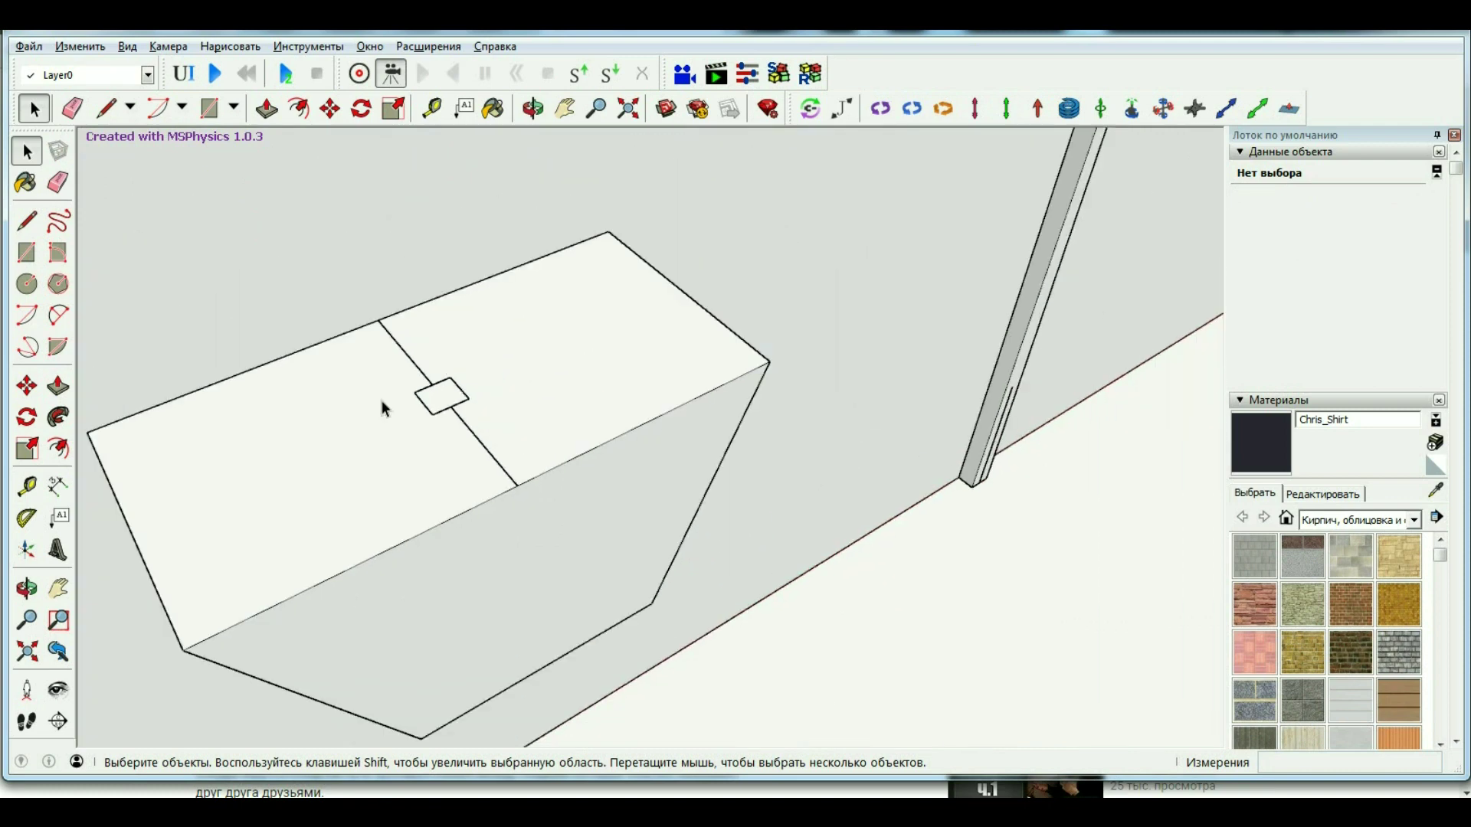
key("Delete")
scroll(270, 325, "down", 3)
left_click(58, 386)
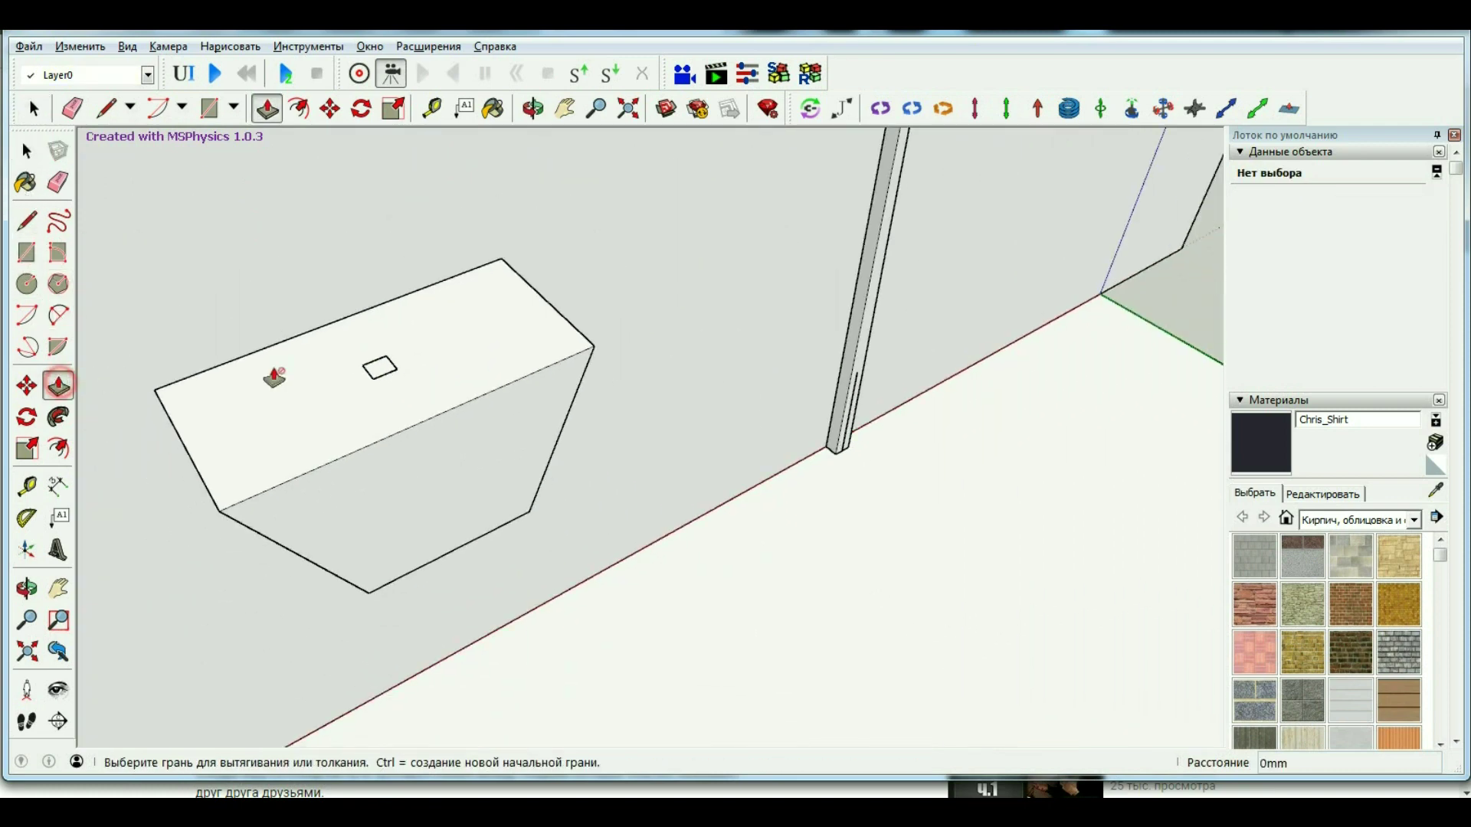
left_click_drag(379, 368, 371, 258)
scroll(341, 184, "down", 3)
middle_click_drag(289, 345, 262, 340)
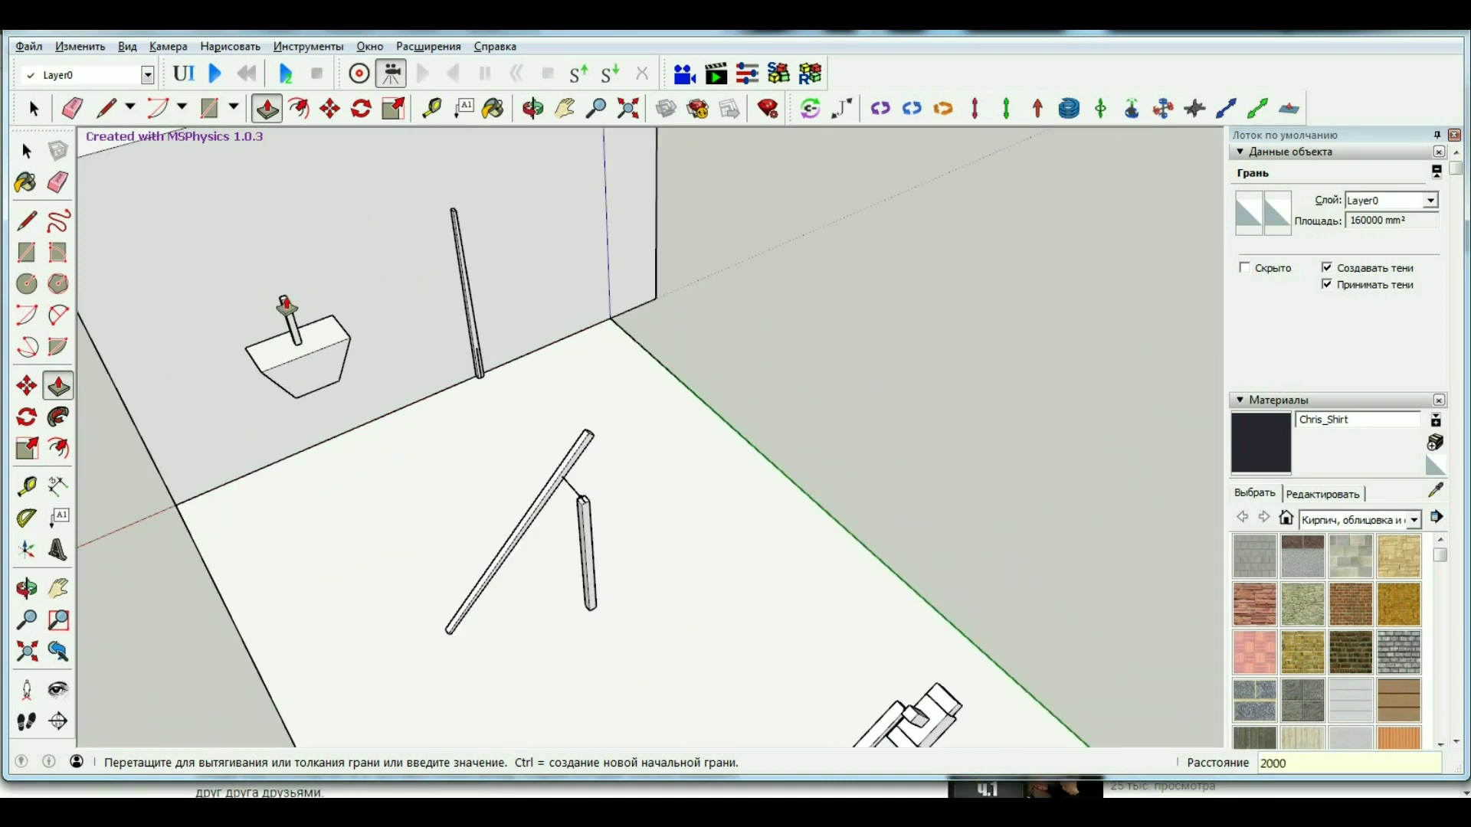
scroll(292, 330, "up", 3)
key("space")
Group the post, then group the post and box together.
right_click(292, 337)
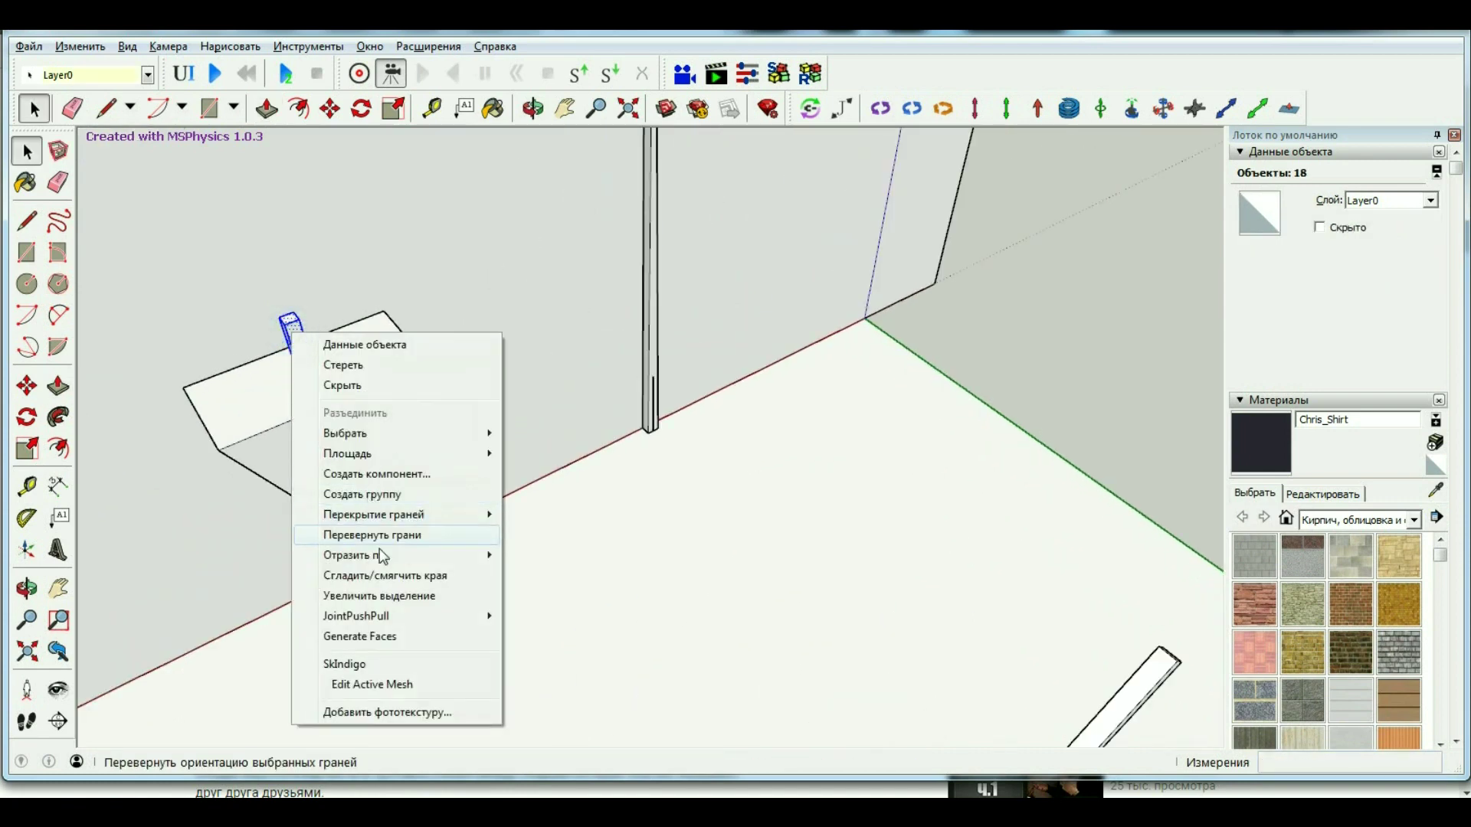
left_click(399, 495)
scroll(334, 407, "up", 2)
left_click(298, 360, "shift")
right_click(300, 356)
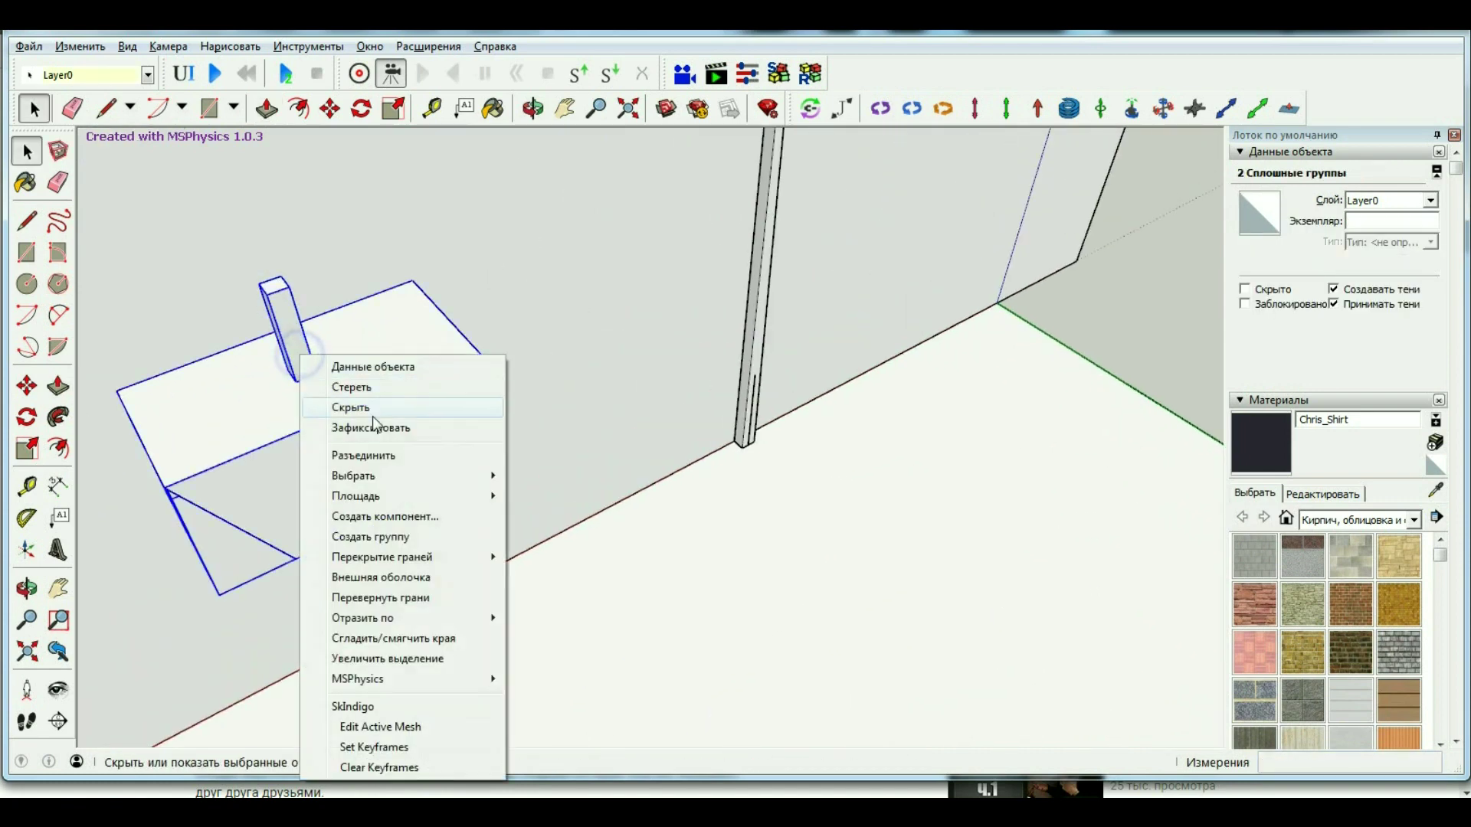
left_click(391, 543)
scroll(314, 320, "down", 2)
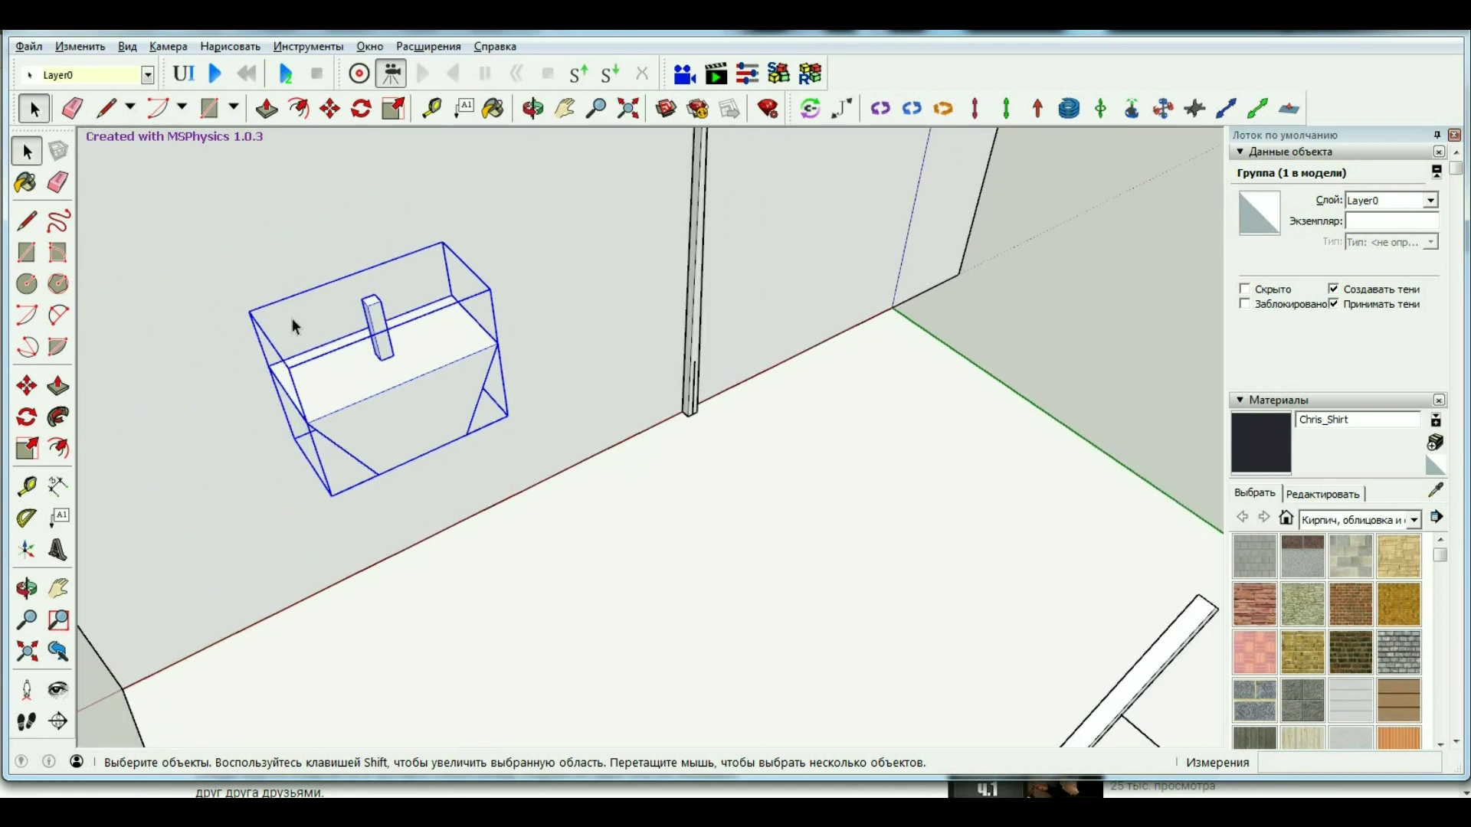
scroll(292, 319, "up", 2)
scroll(292, 319, "up", 3)
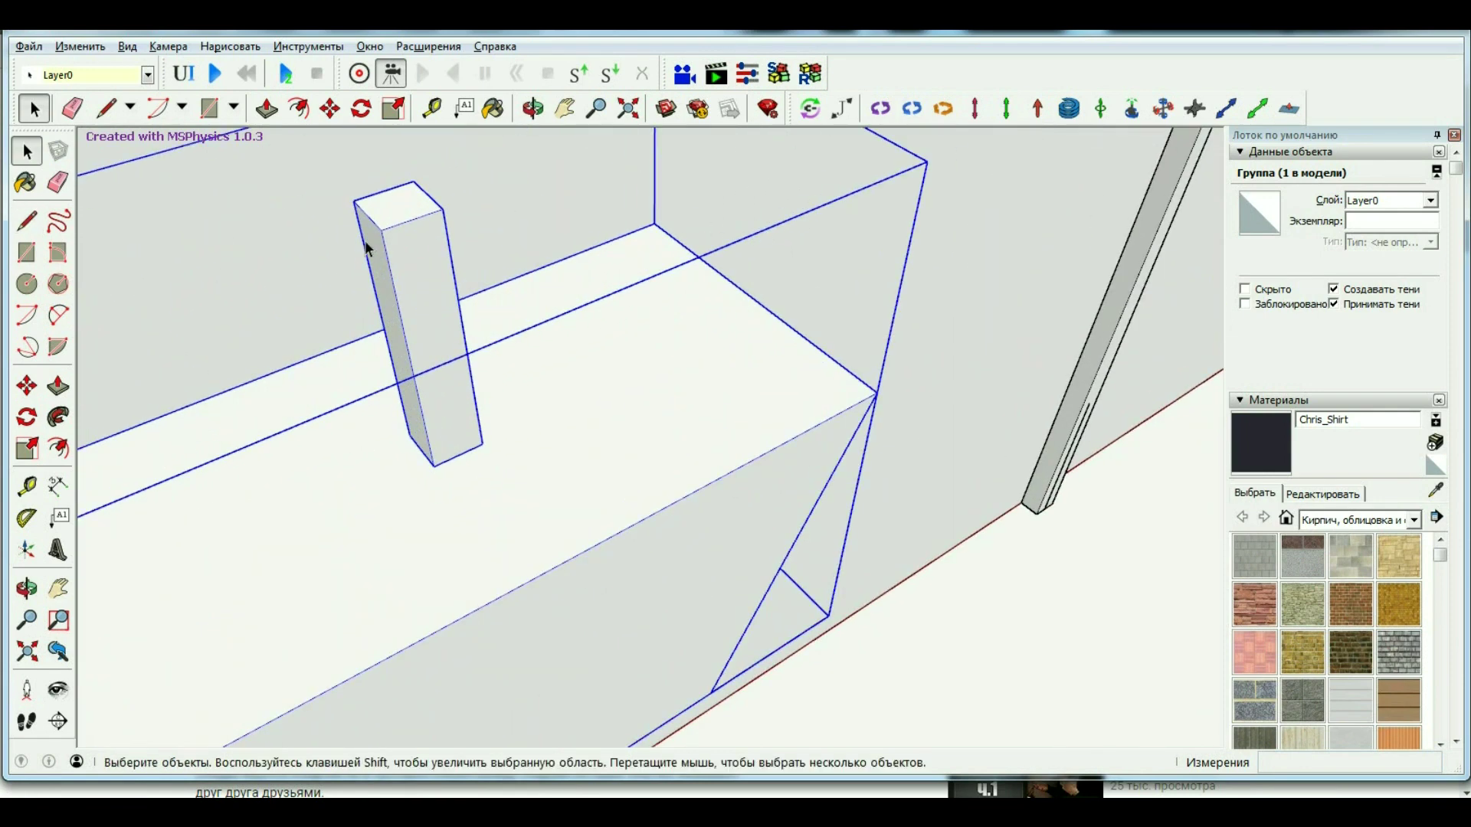
scroll(259, 283, "down", 2)
left_click(34, 389)
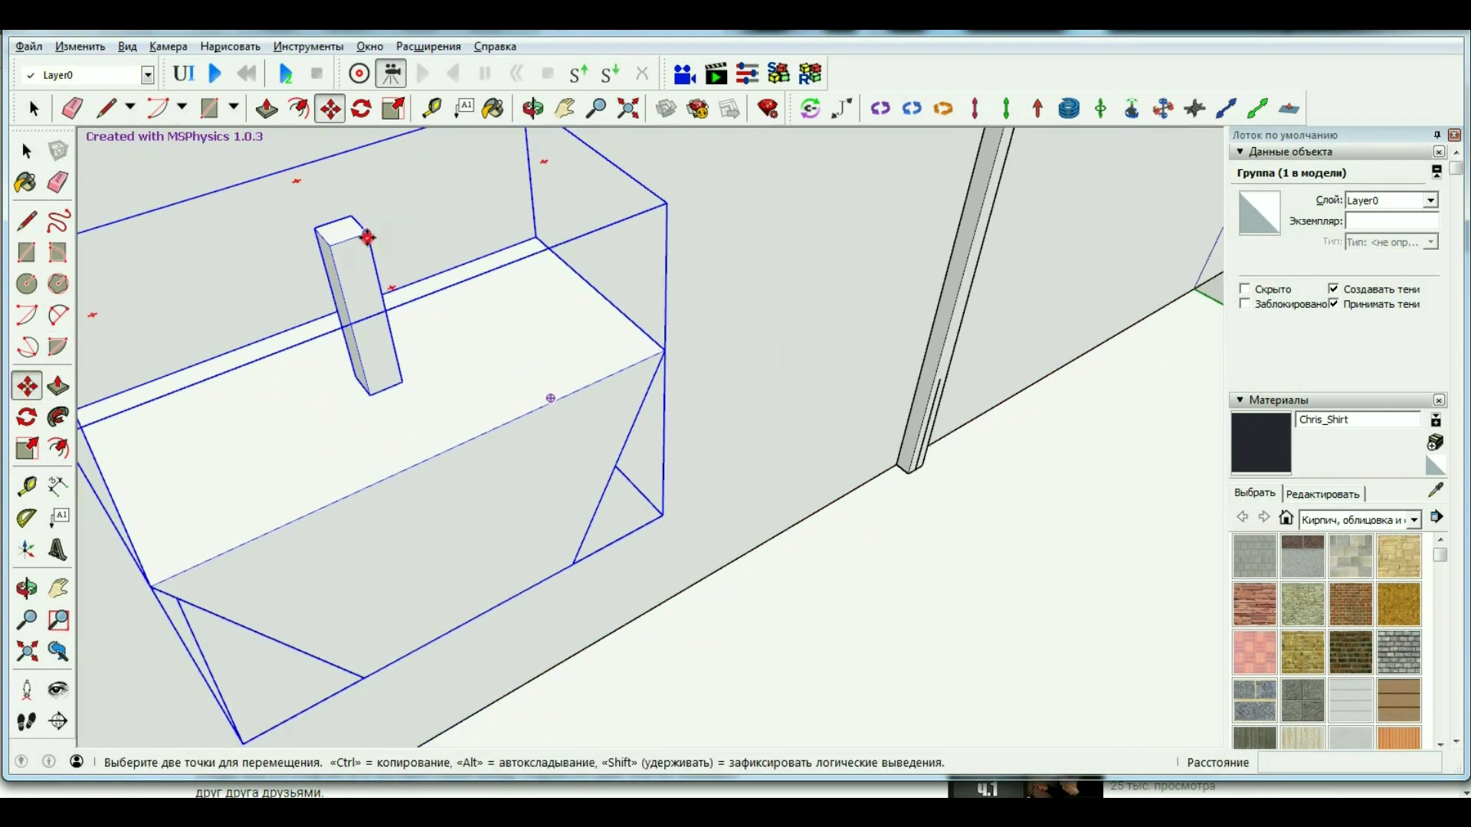
left_click(367, 238)
scroll(367, 237, "down", 3)
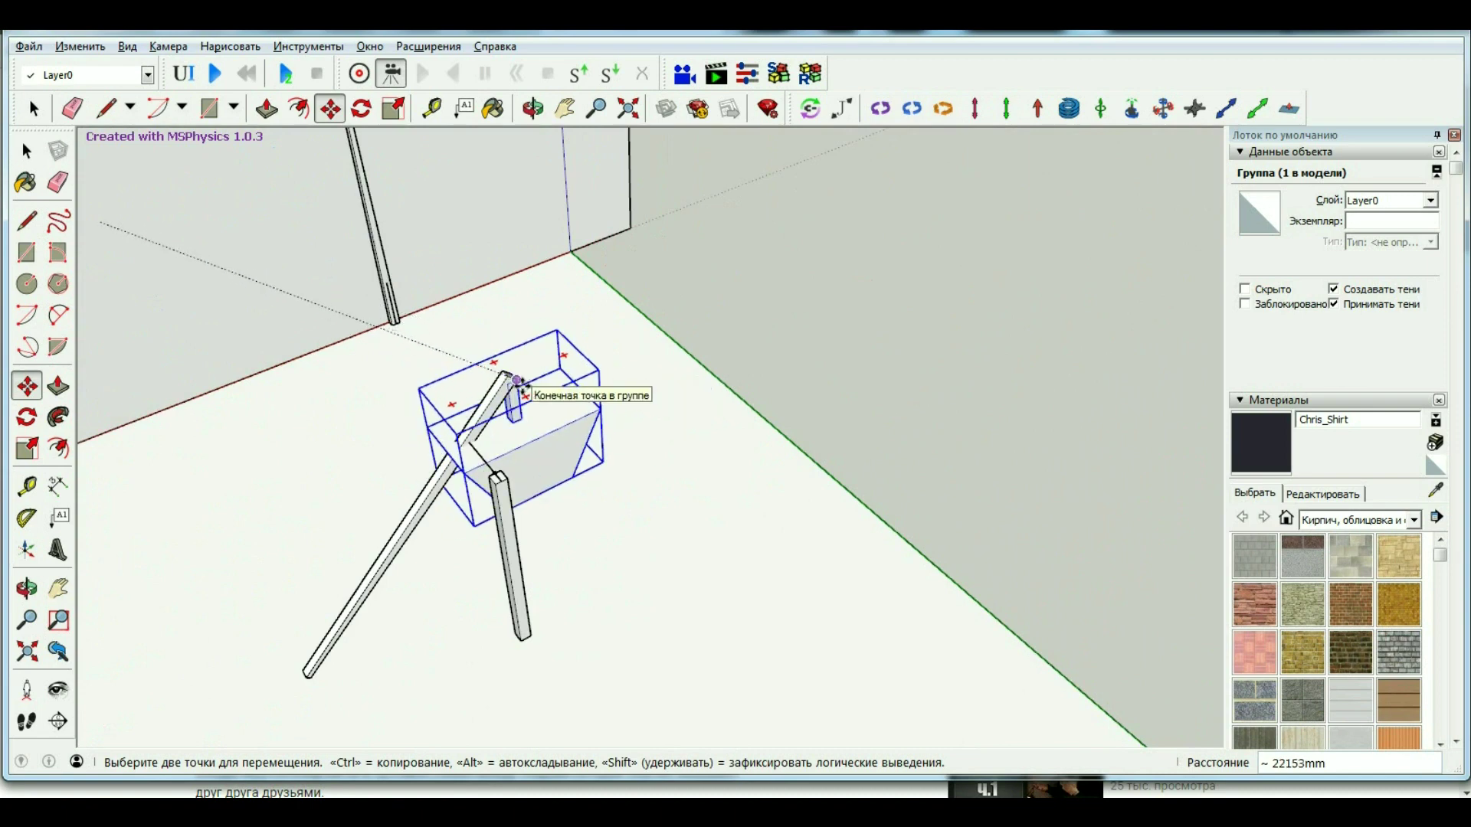
scroll(509, 382, "up", 2)
scroll(517, 376, "up", 1)
scroll(527, 365, "up", 2)
scroll(527, 365, "down", 4)
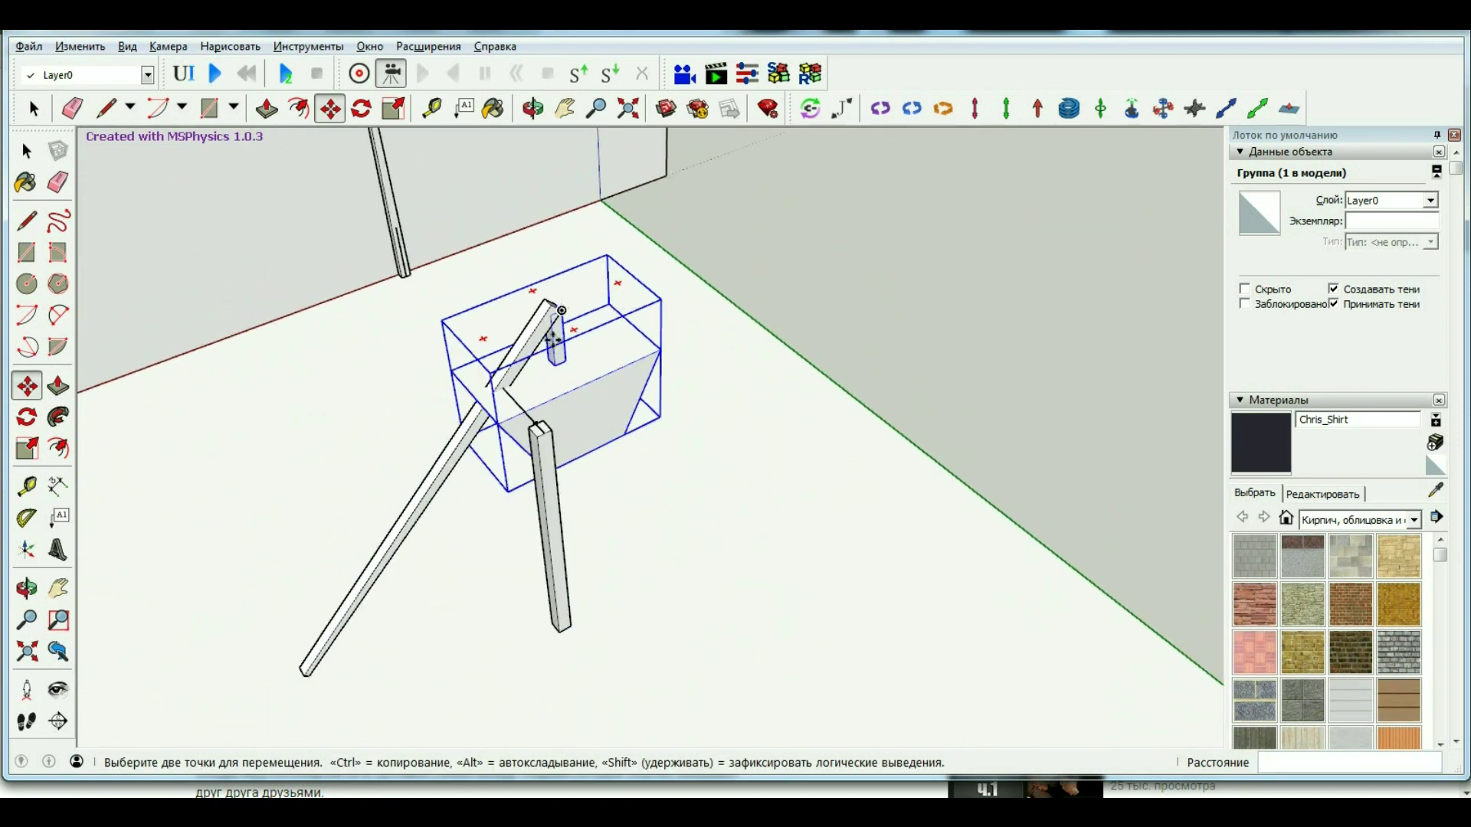
scroll(532, 414, "up", 2)
scroll(589, 324, "down", 1)
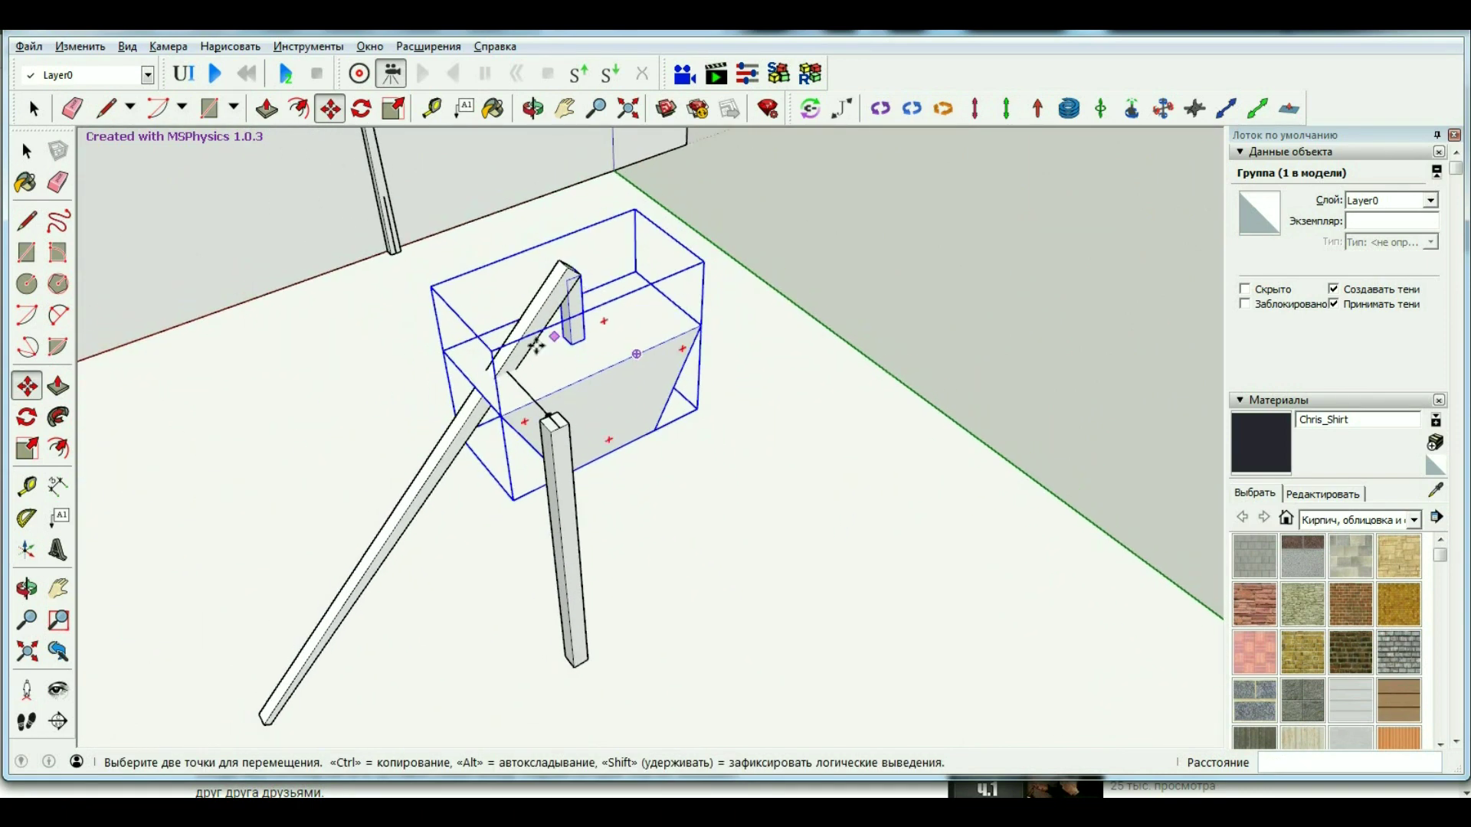
scroll(604, 332, "down", 3)
scroll(258, 244, "up", 2)
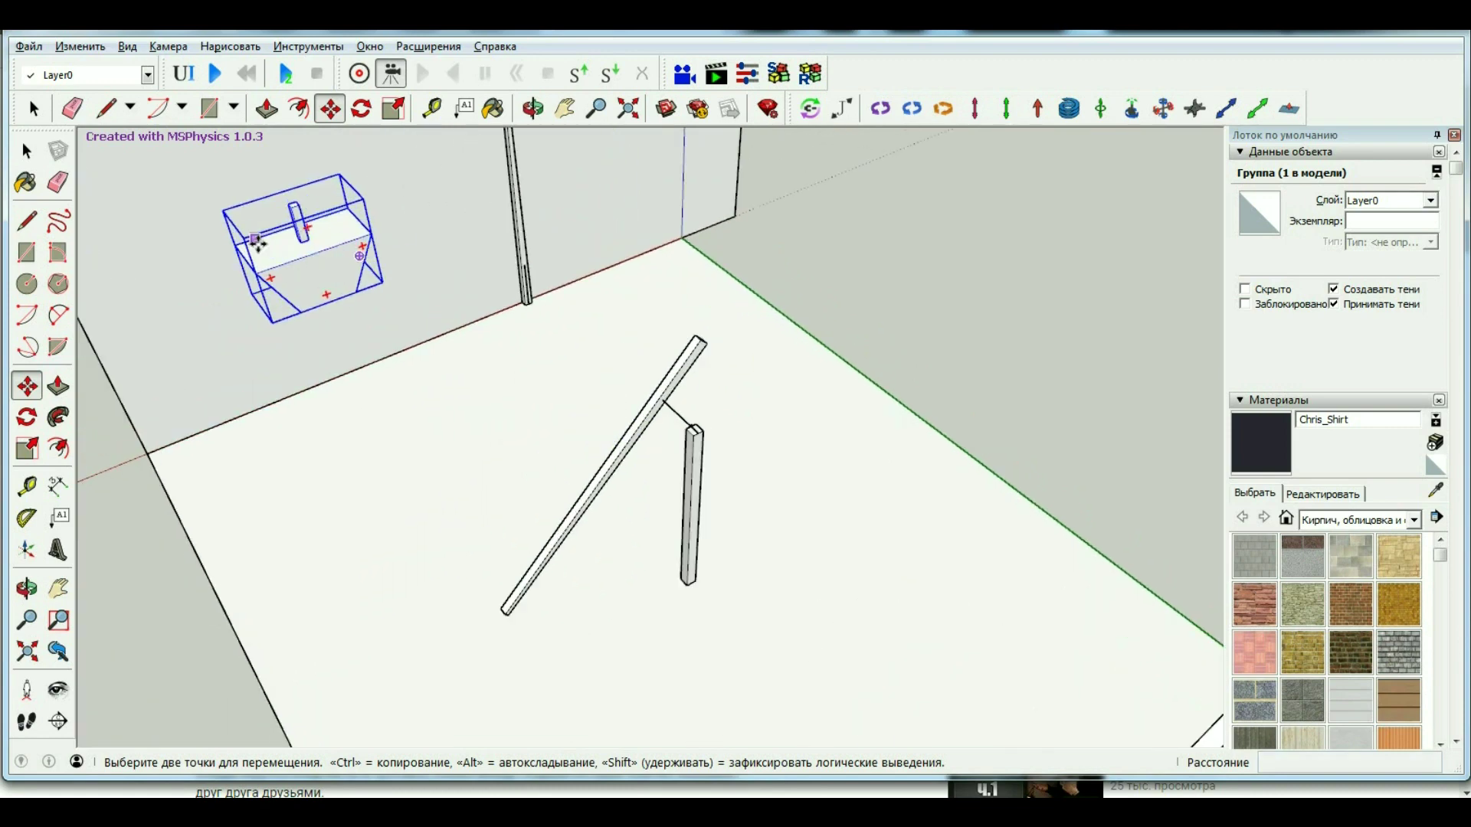
scroll(313, 249, "up", 2)
scroll(312, 249, "up", 2)
scroll(536, 272, "up", 2)
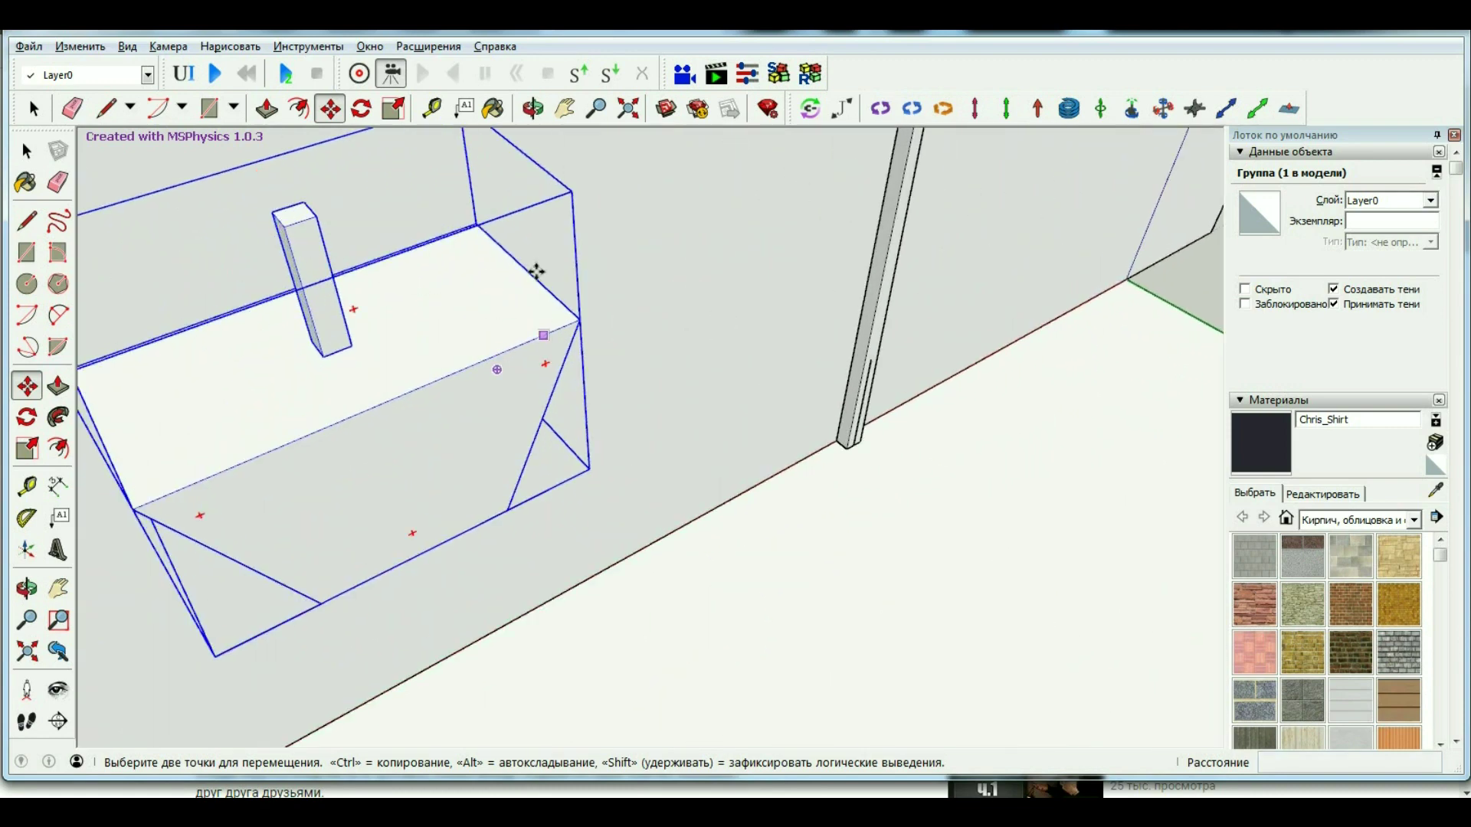
key("space")
scroll(481, 357, "down", 3)
Inside the box and post groups, pull the post's top face up 2000 mm higher.
double_click(430, 327)
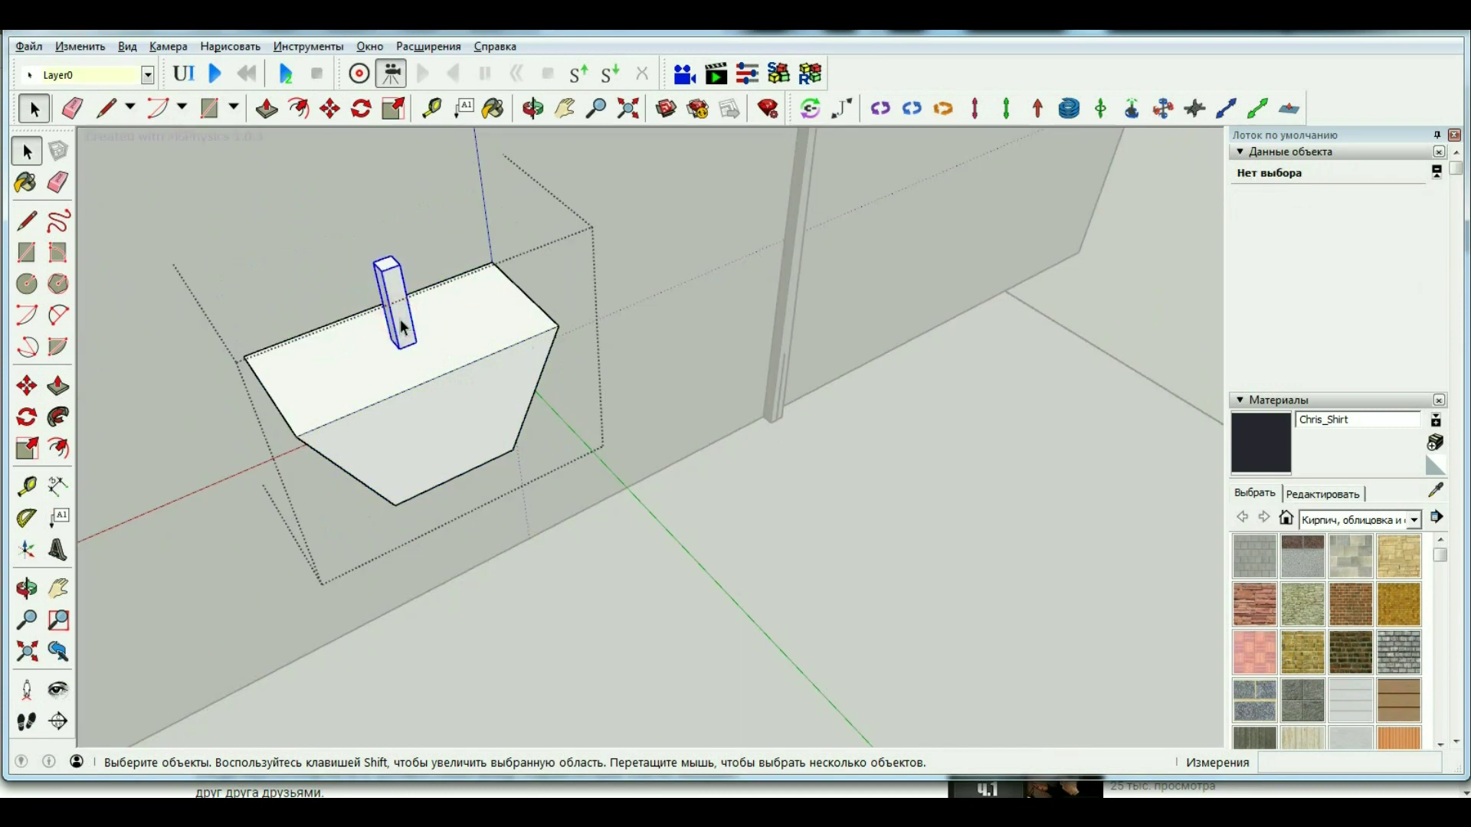
left_click(394, 306)
double_click(393, 307)
left_click(395, 307)
key("p")
scroll(335, 285, "up", 3)
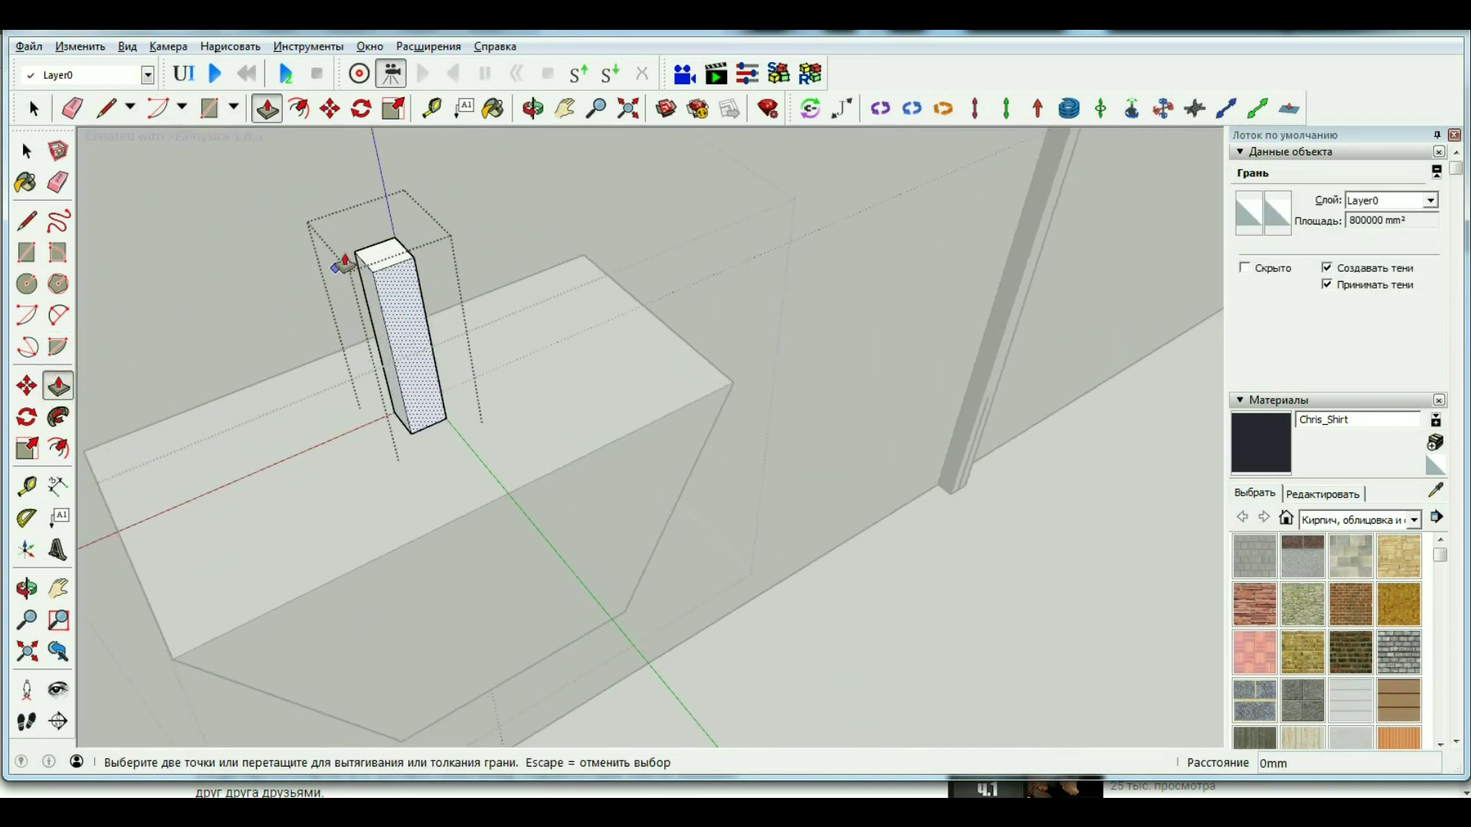
left_click(389, 252)
scroll(395, 329, "down", 3)
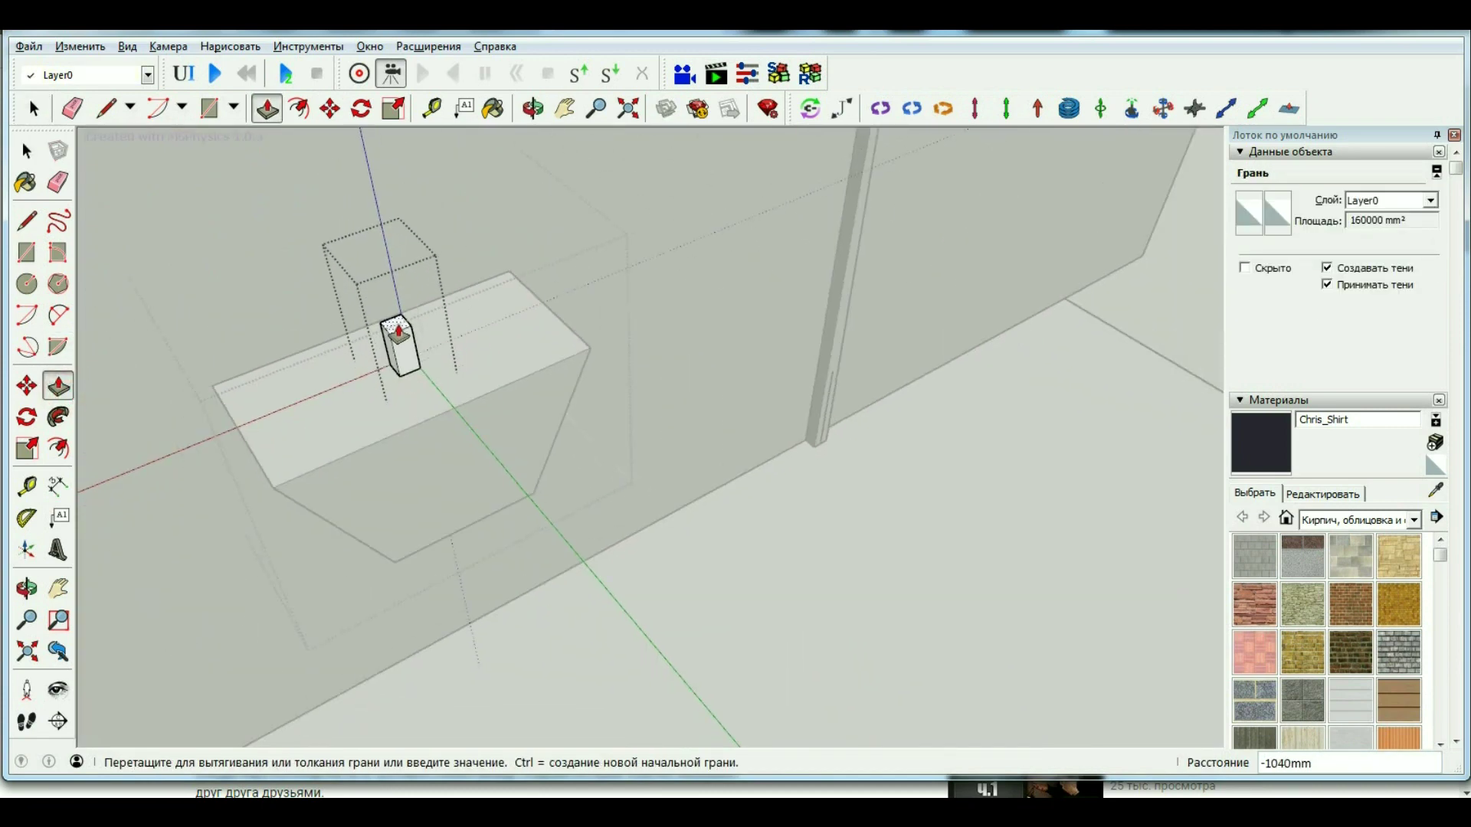
scroll(362, 201, "up", 2)
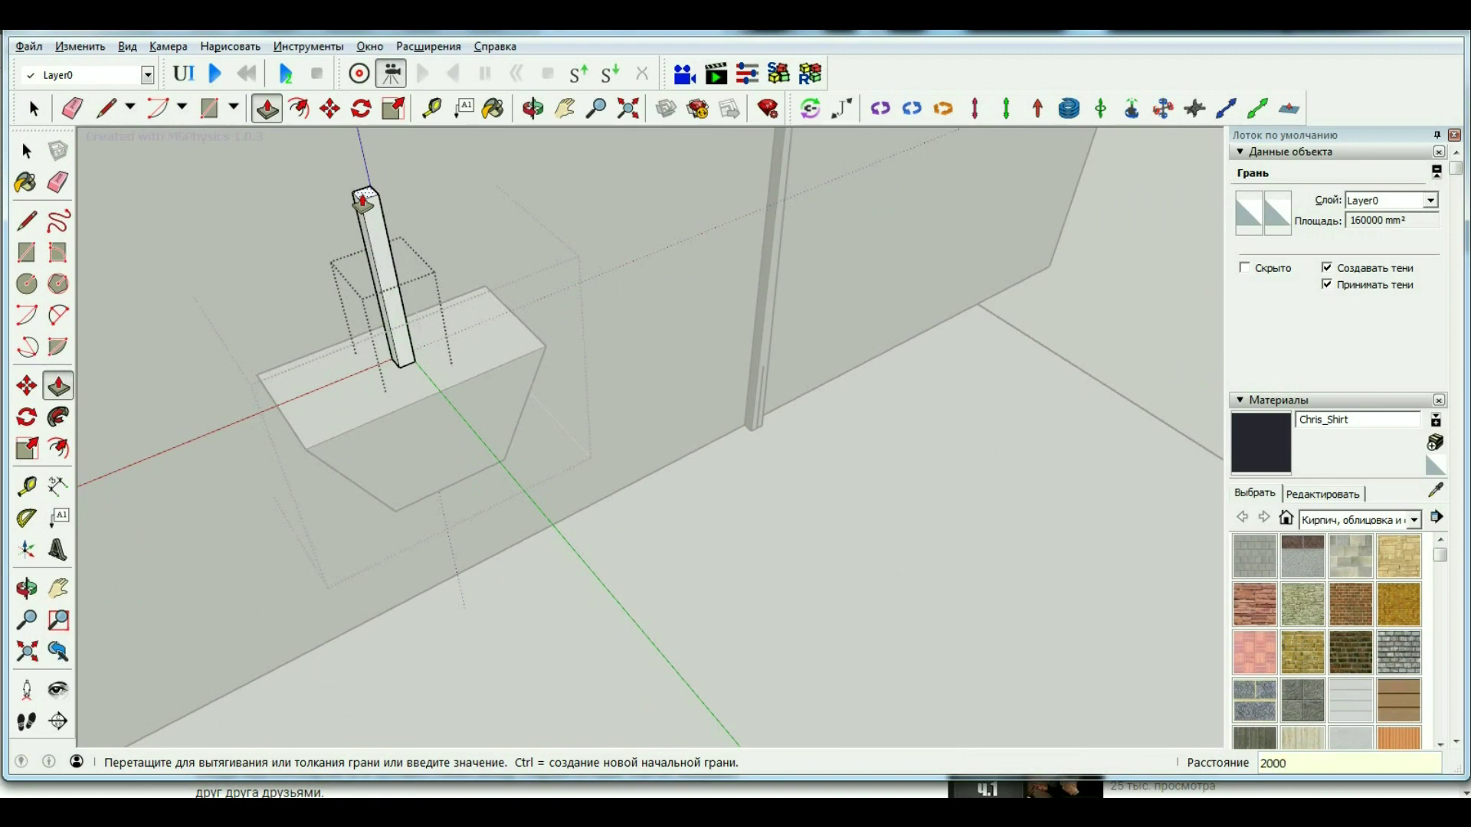
left_click(362, 201)
key("space")
Exit the groups and select the whole box group with the Move tool.
left_click(497, 332)
left_click(561, 394)
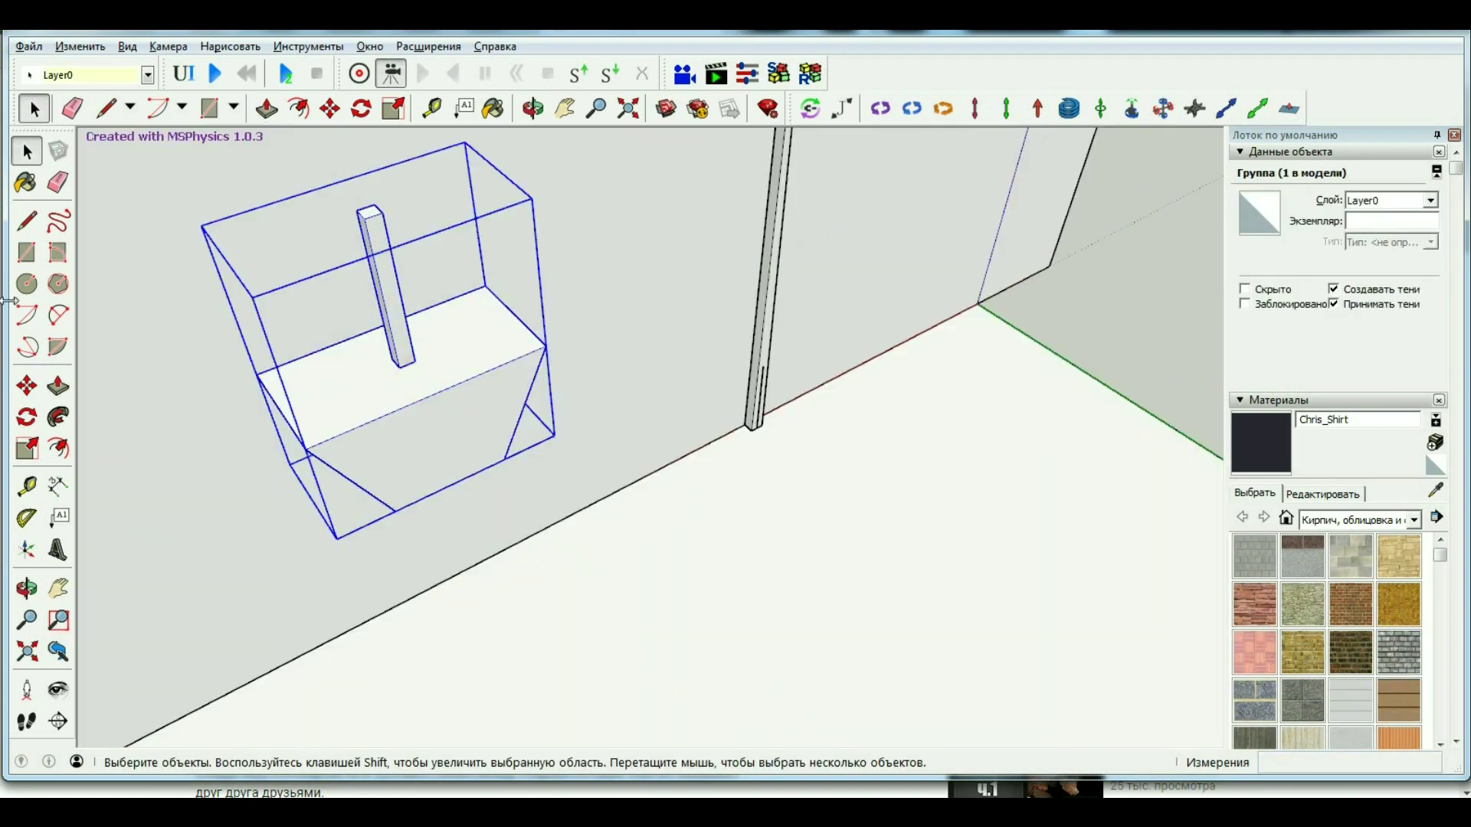
key("m")
scroll(312, 247, "up", 2)
scroll(591, 486, "up", 2)
Place a Ctrl-copy of the trapezoid box at a new spot in the scene.
left_click(436, 302)
key("ctrl")
scroll(436, 303, "down", 4)
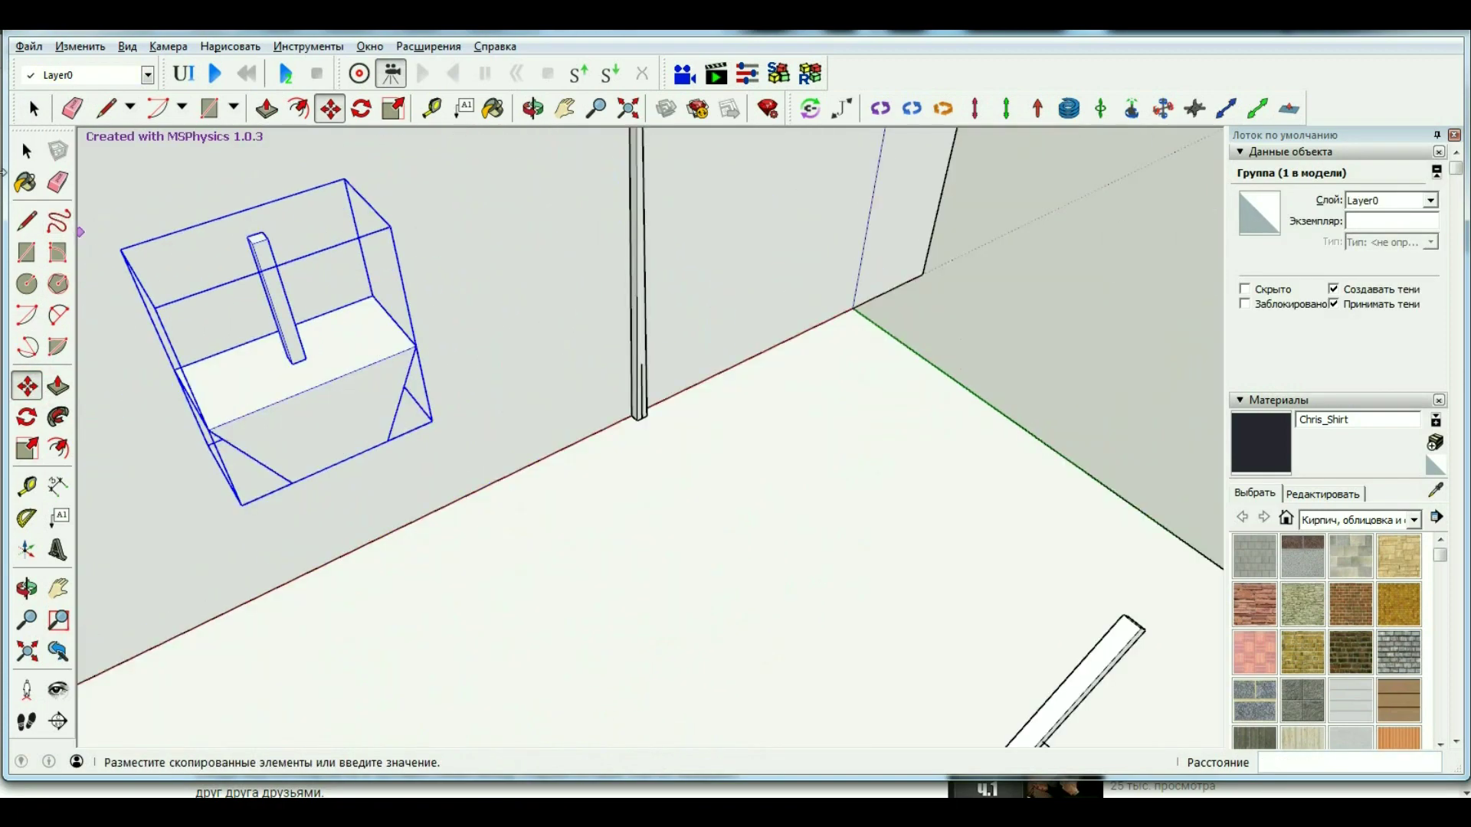
scroll(782, 460, "up", 2)
scroll(756, 469, "up", 2)
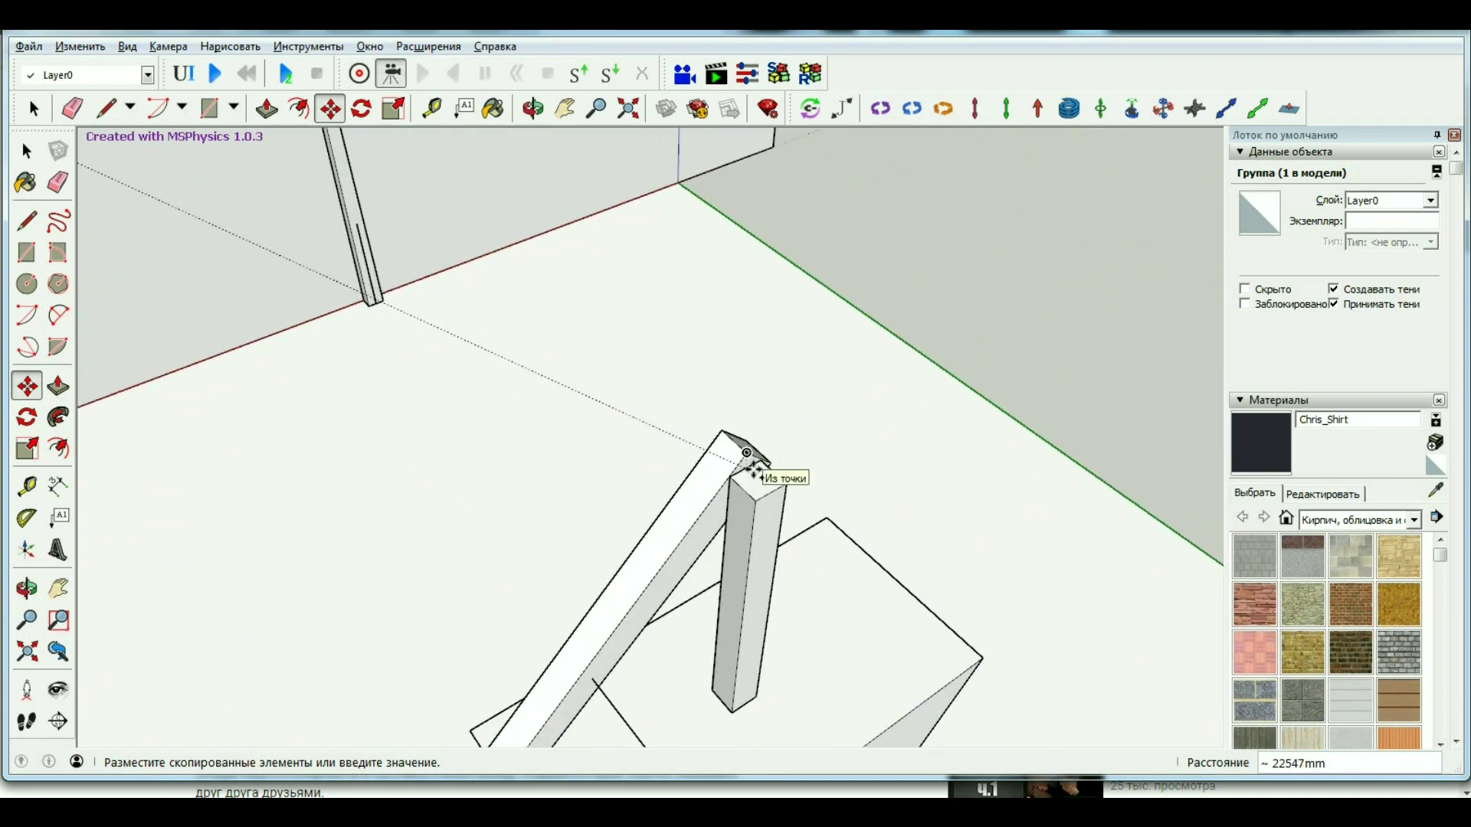
left_click(755, 469)
scroll(417, 312, "down", 3)
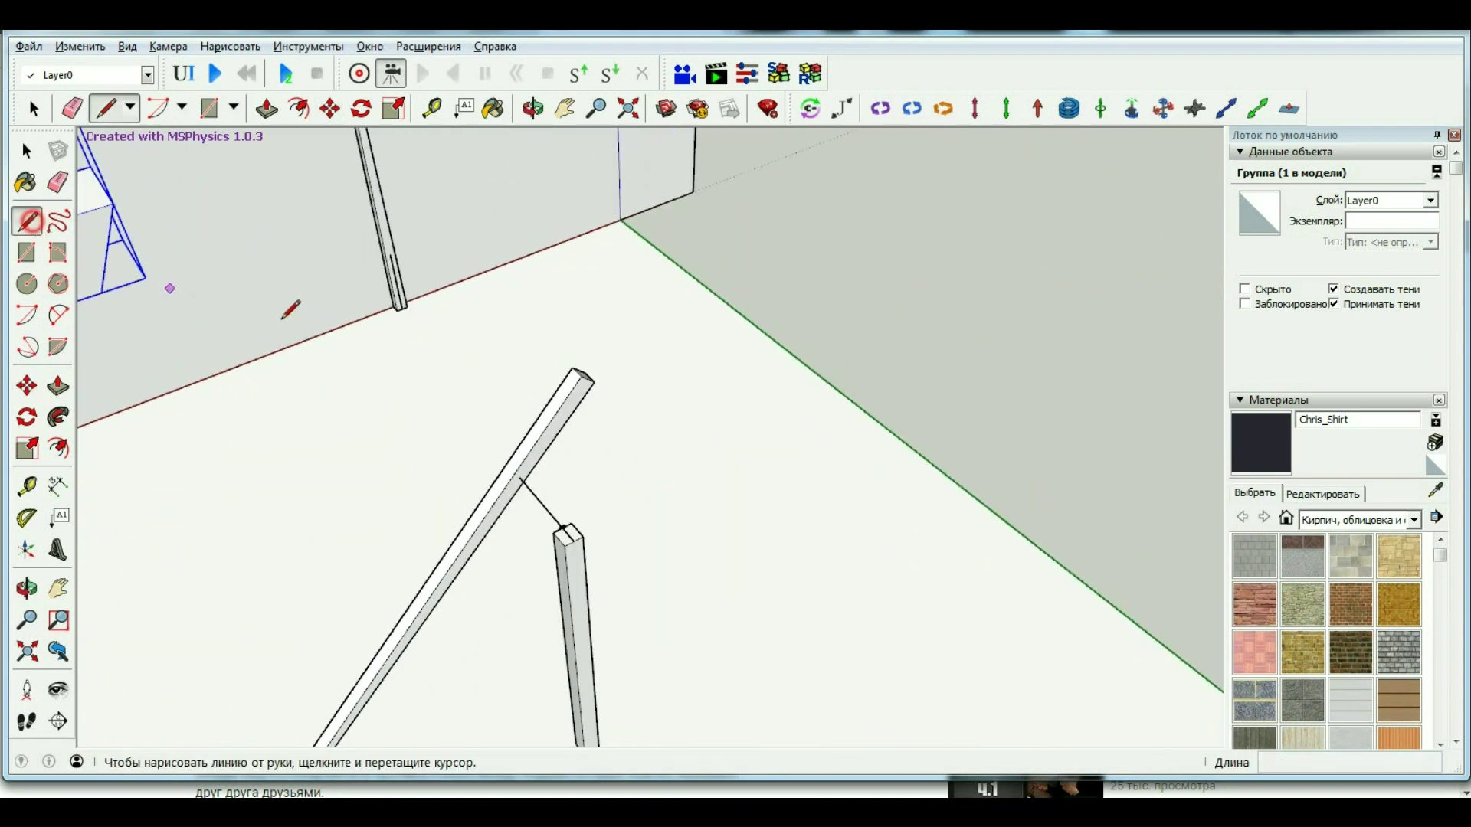
scroll(460, 307, "up", 3)
scroll(423, 373, "up", 3)
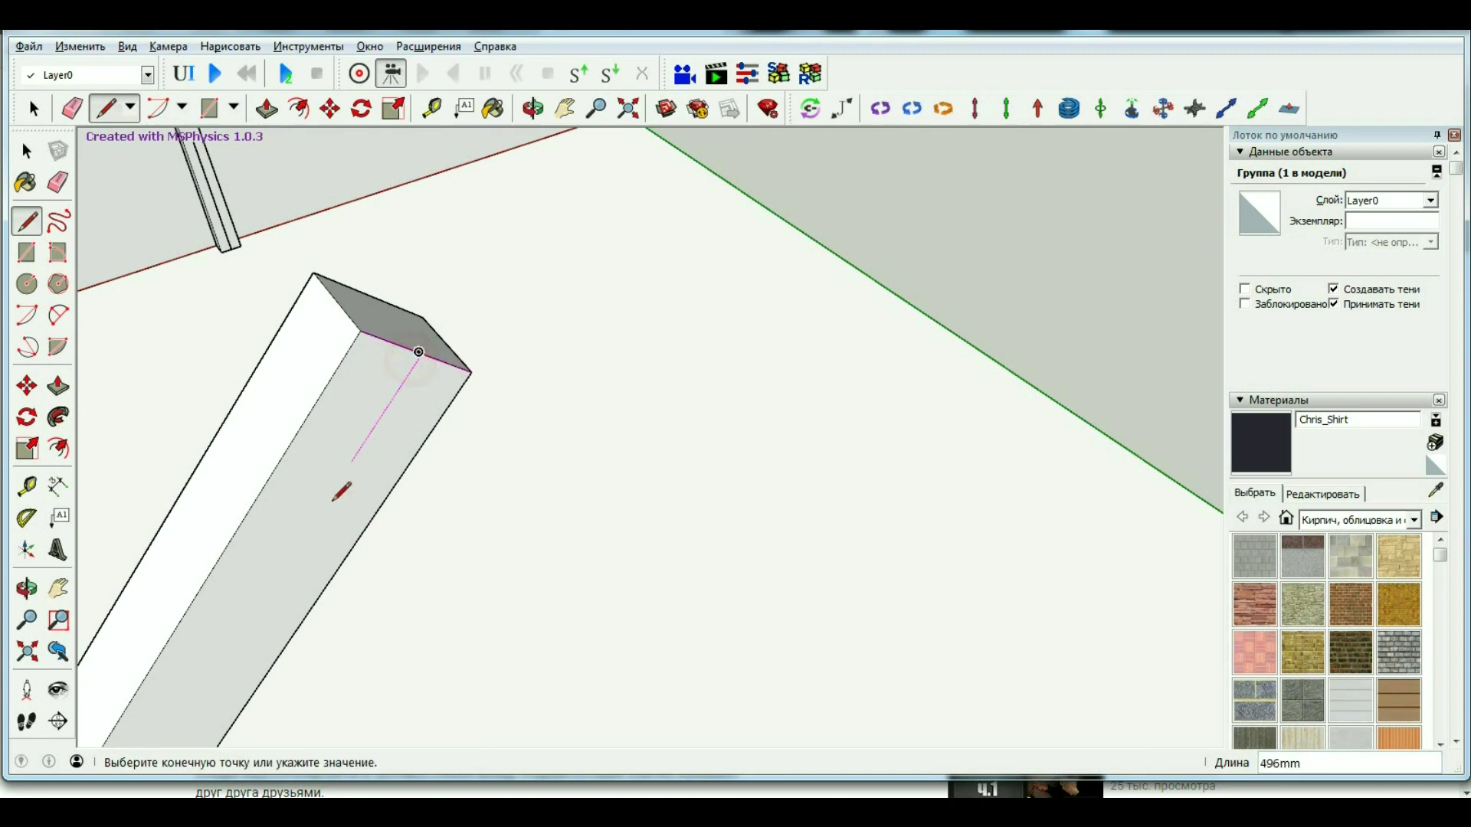
scroll(280, 566, "down", 3)
Orbit around the rod's end to inspect it from other angles.
middle_click_drag(430, 279, 253, 564)
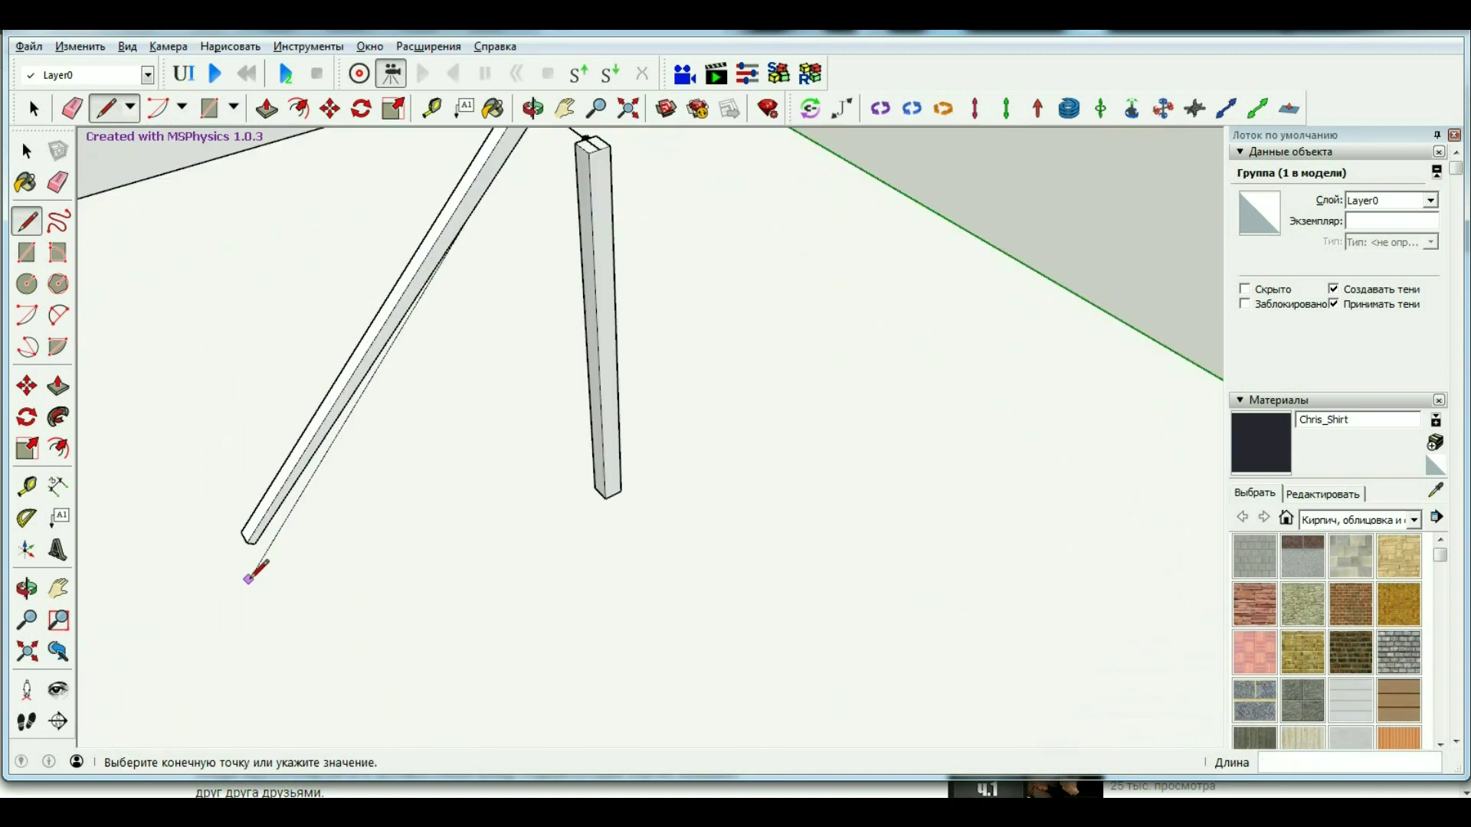
scroll(271, 501, "up", 3)
scroll(266, 496, "up", 3)
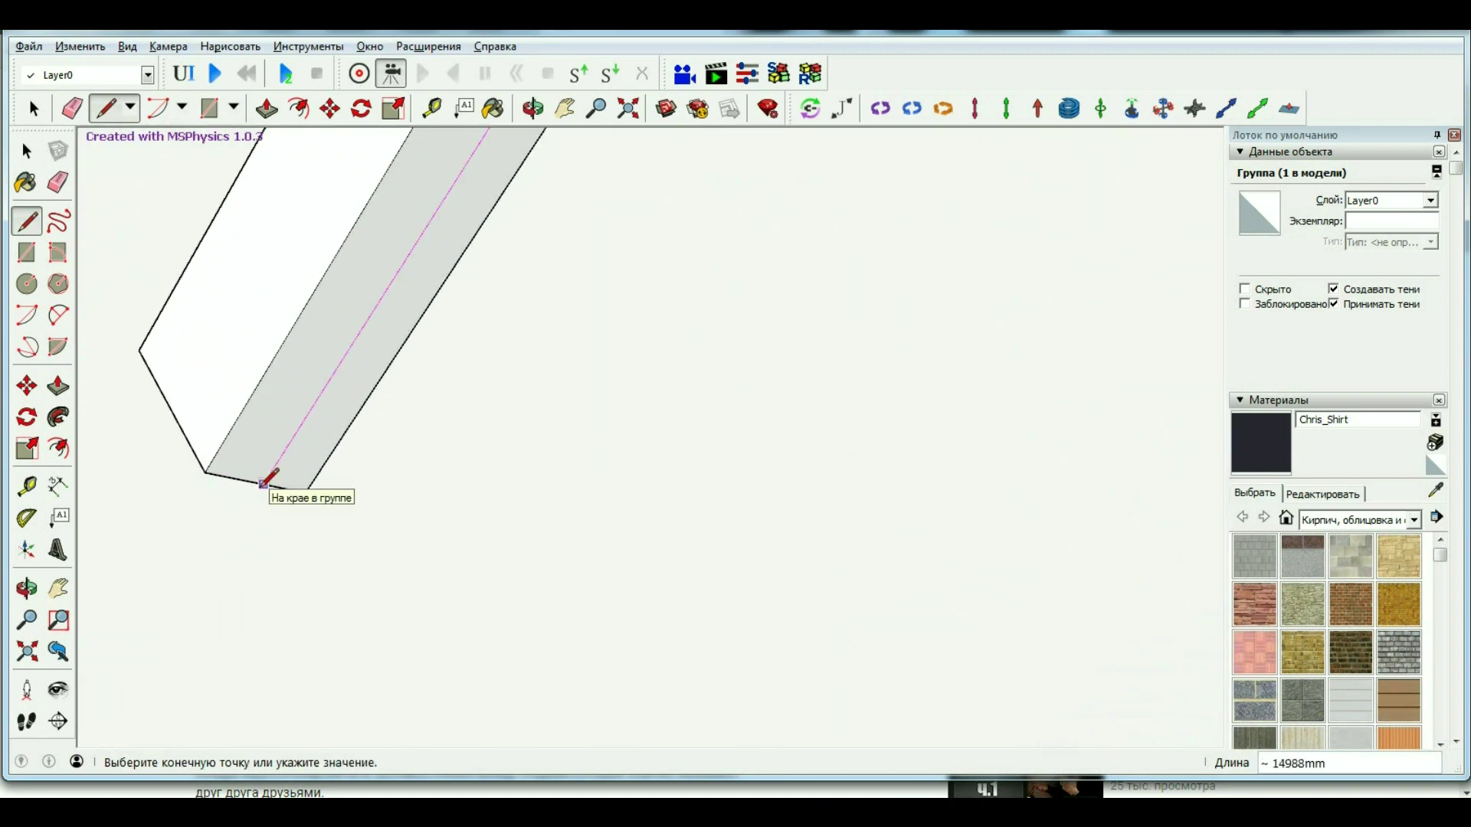
scroll(264, 482, "down", 3)
scroll(190, 541, "down", 2)
middle_click_drag(180, 601, 476, 171)
scroll(323, 490, "up", 3)
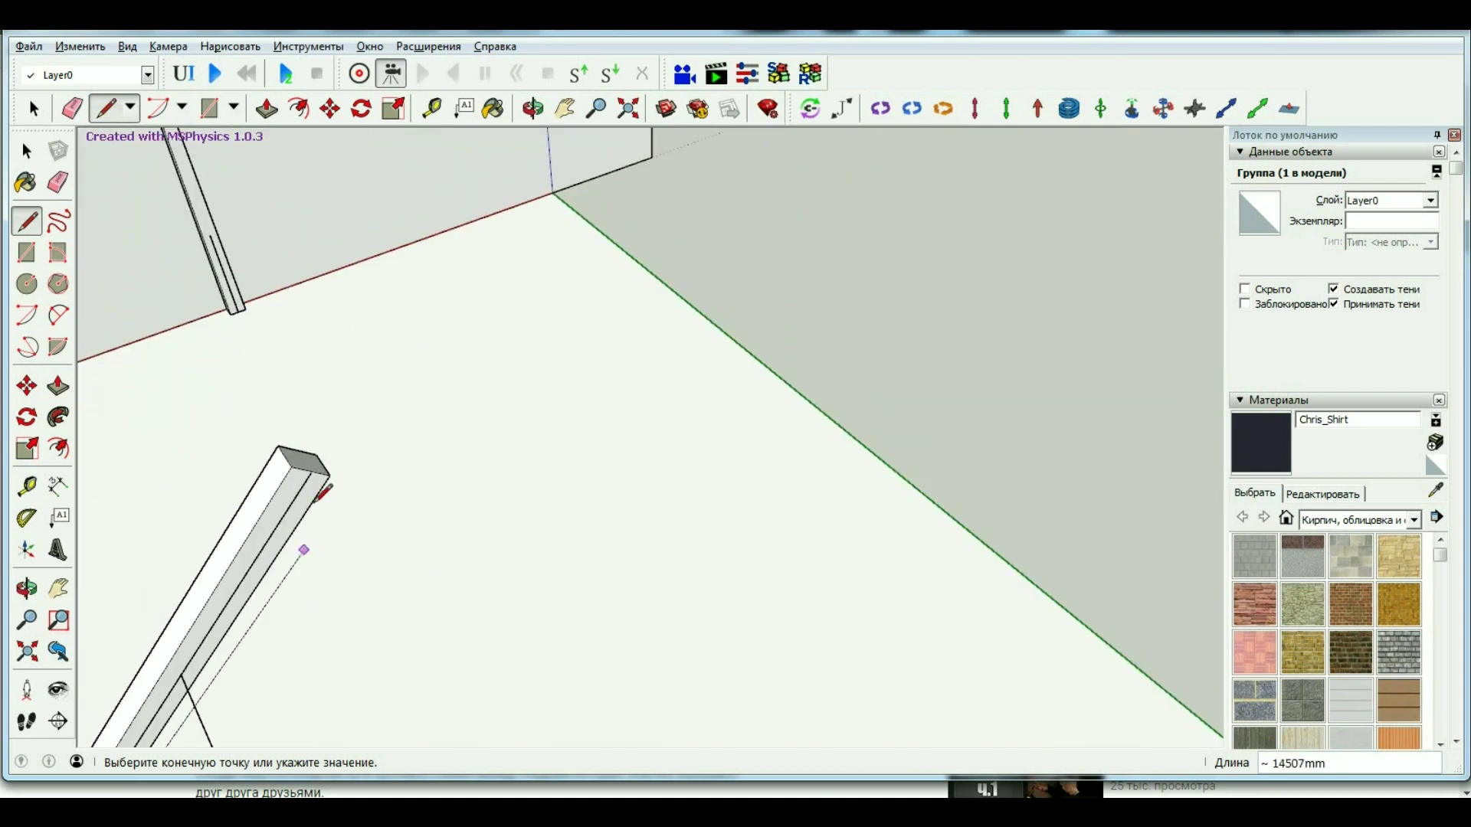
key("space")
scroll(272, 460, "up", 1)
Try a line at the rod's top corner, then cancel it.
left_click(315, 465)
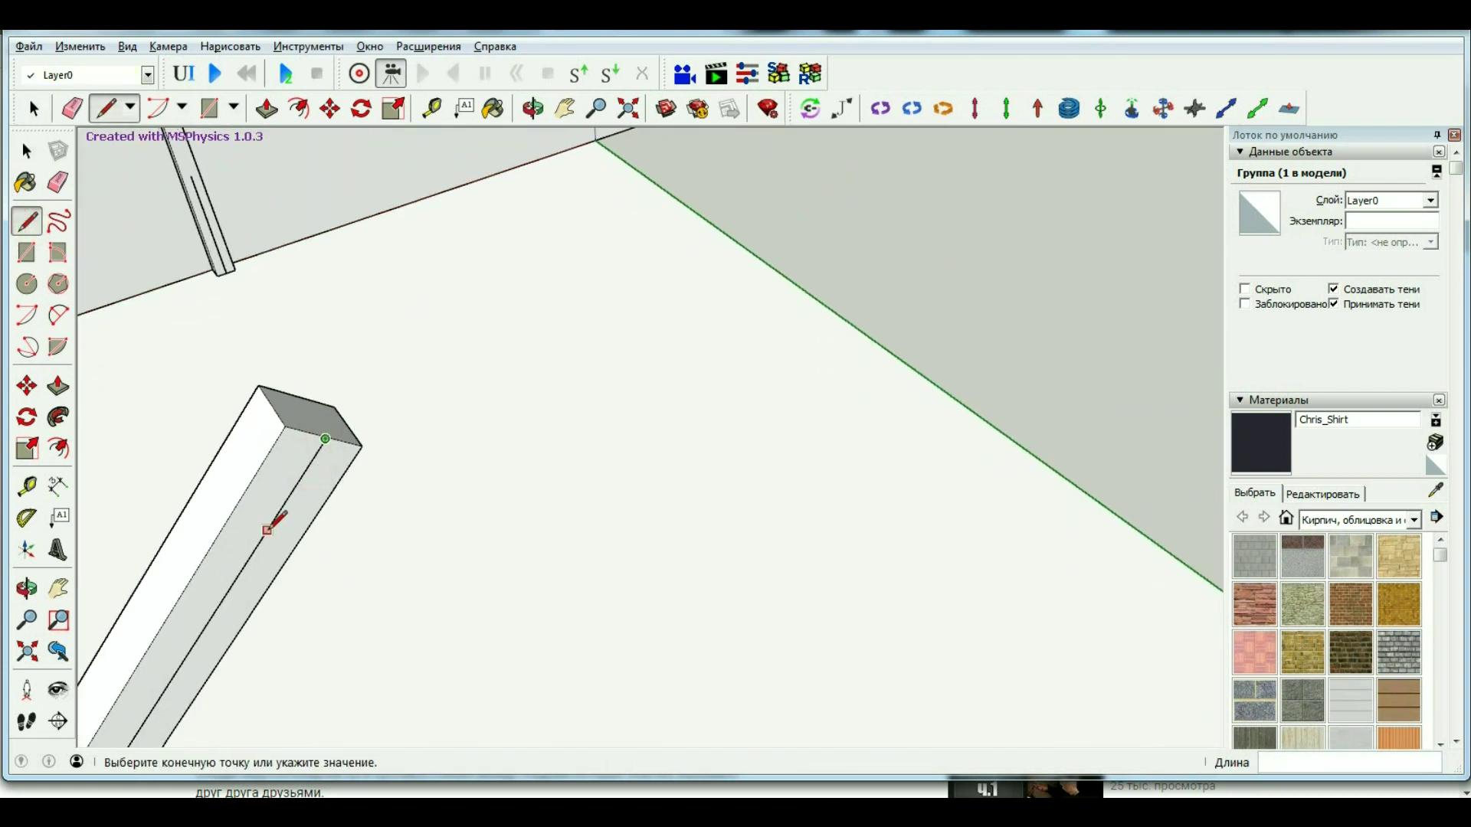
middle_click_drag(316, 465, 265, 530)
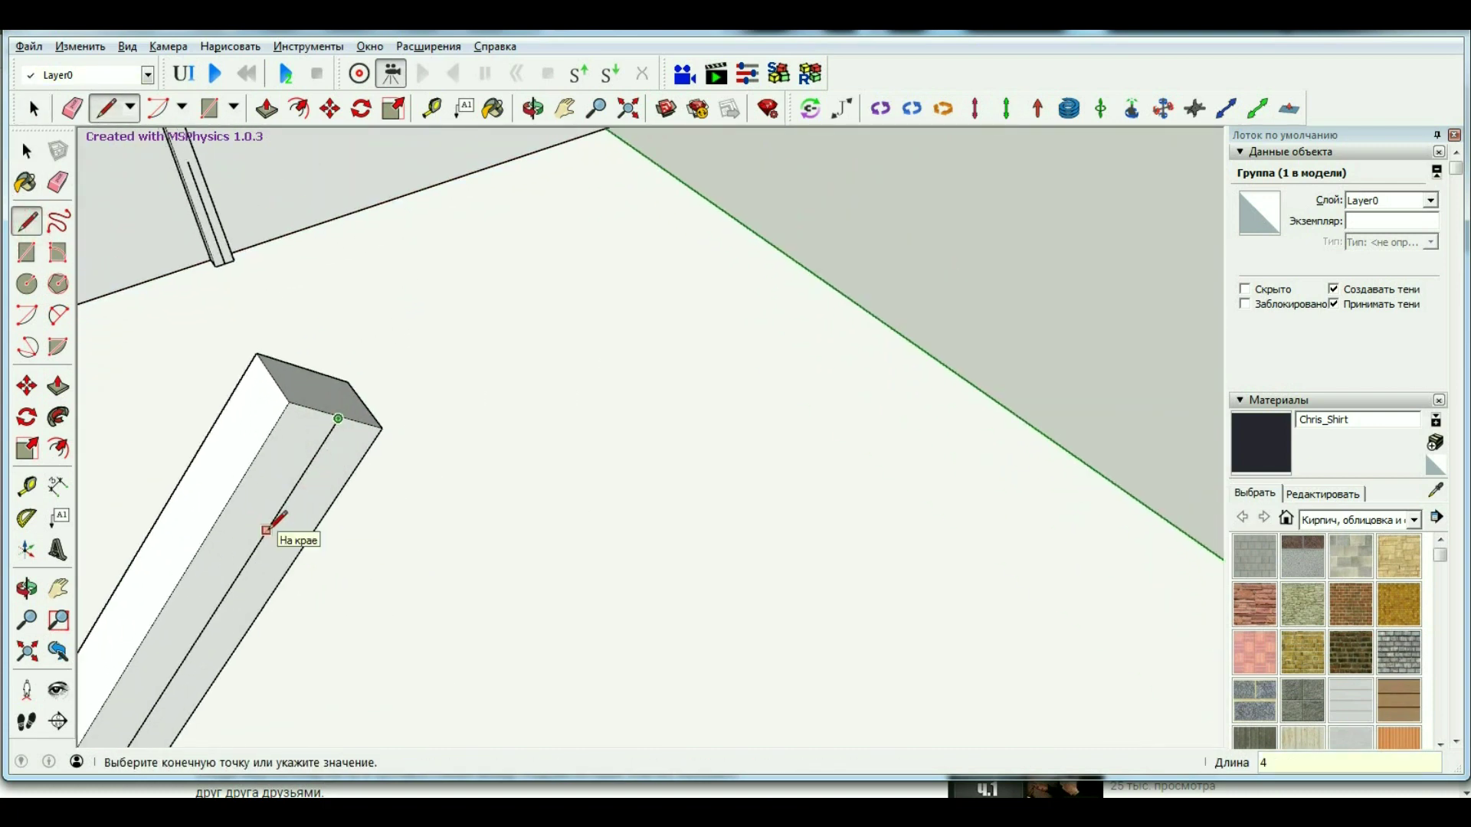
key("Escape")
scroll(344, 506, "down", 3)
key("space")
scroll(448, 492, "up", 2)
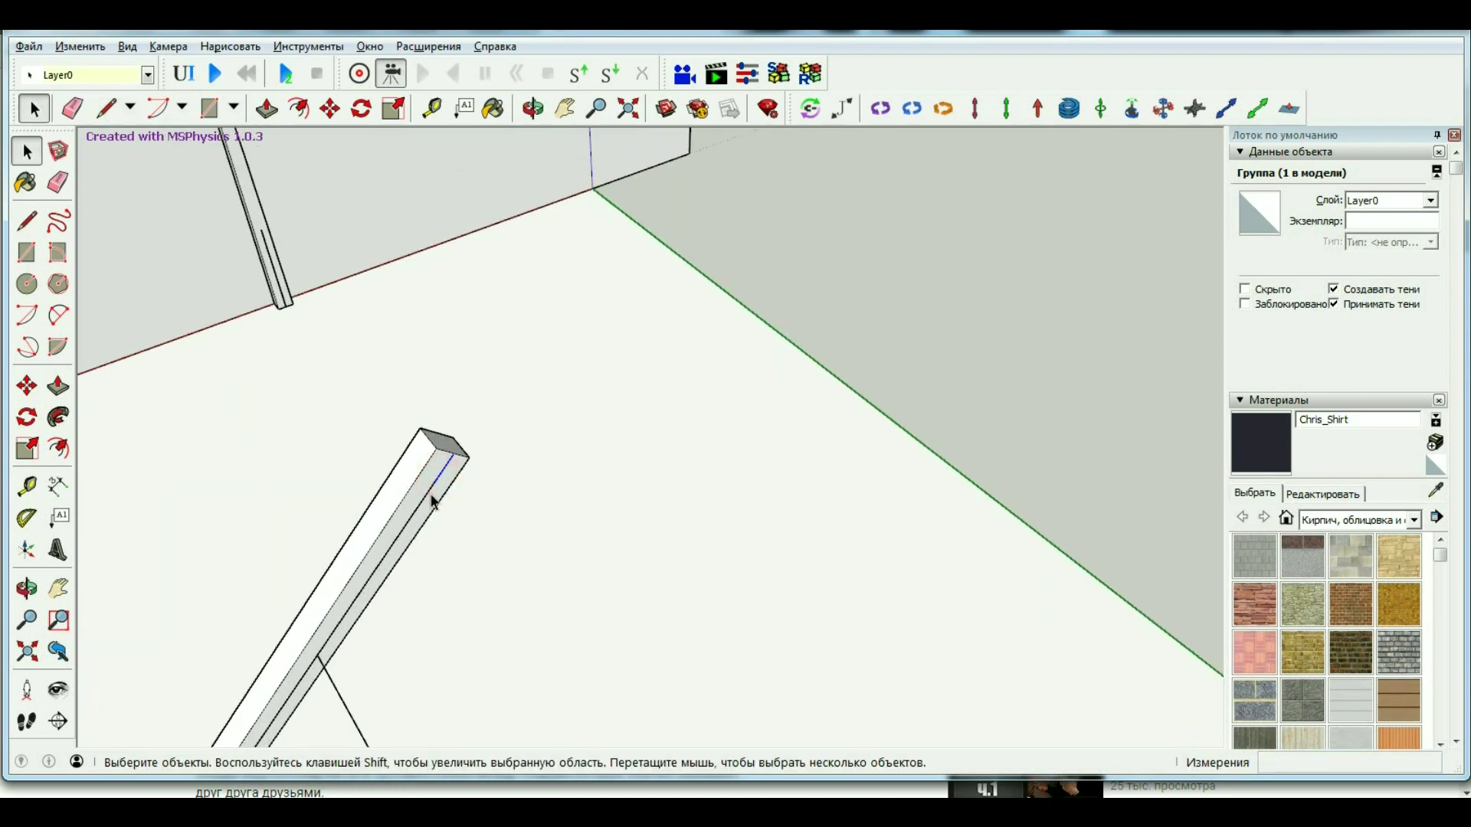
scroll(383, 452, "down", 5)
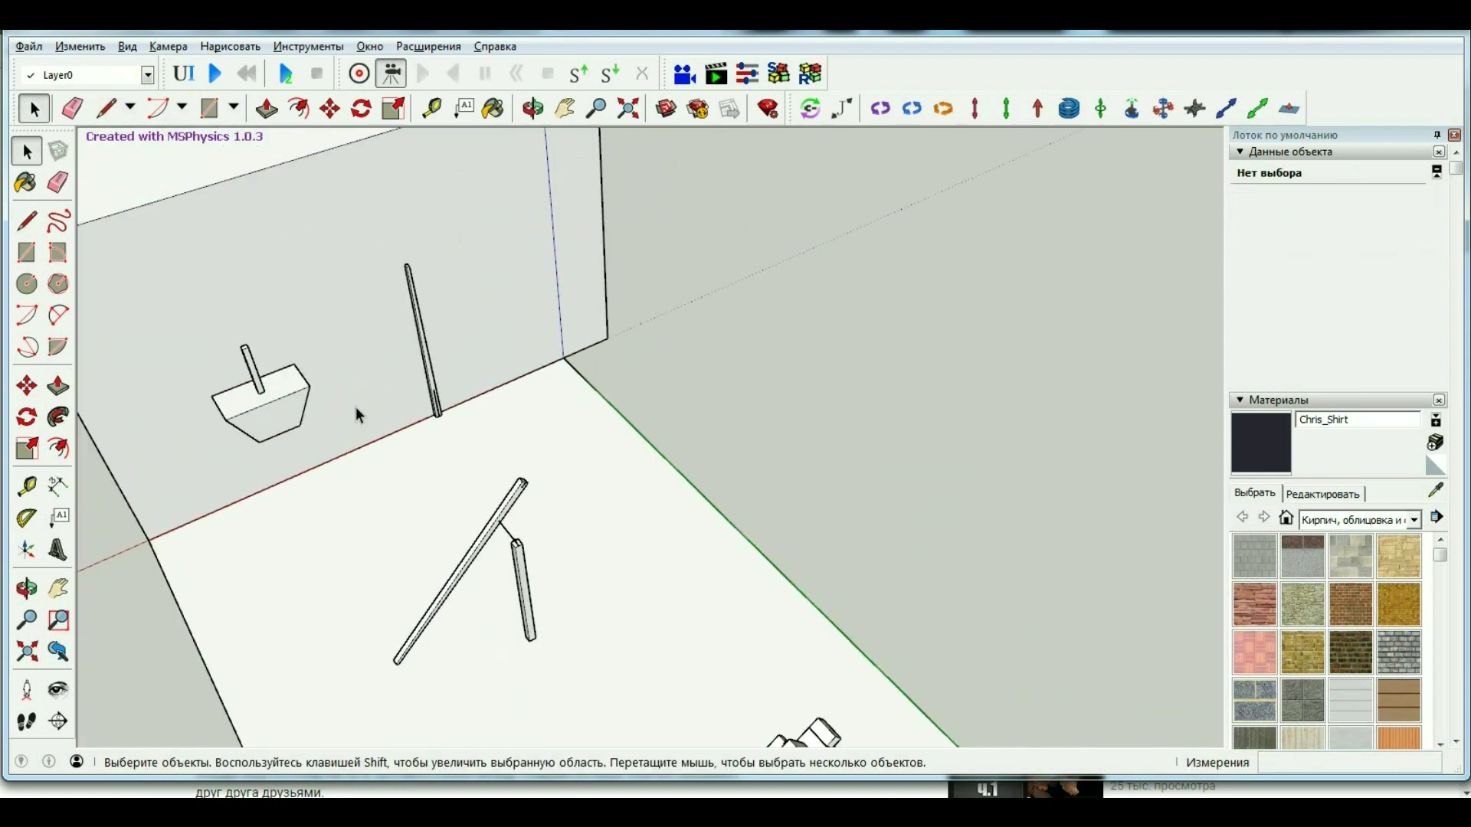
scroll(177, 320, "up", 2)
scroll(188, 325, "up", 1)
scroll(197, 329, "up", 2)
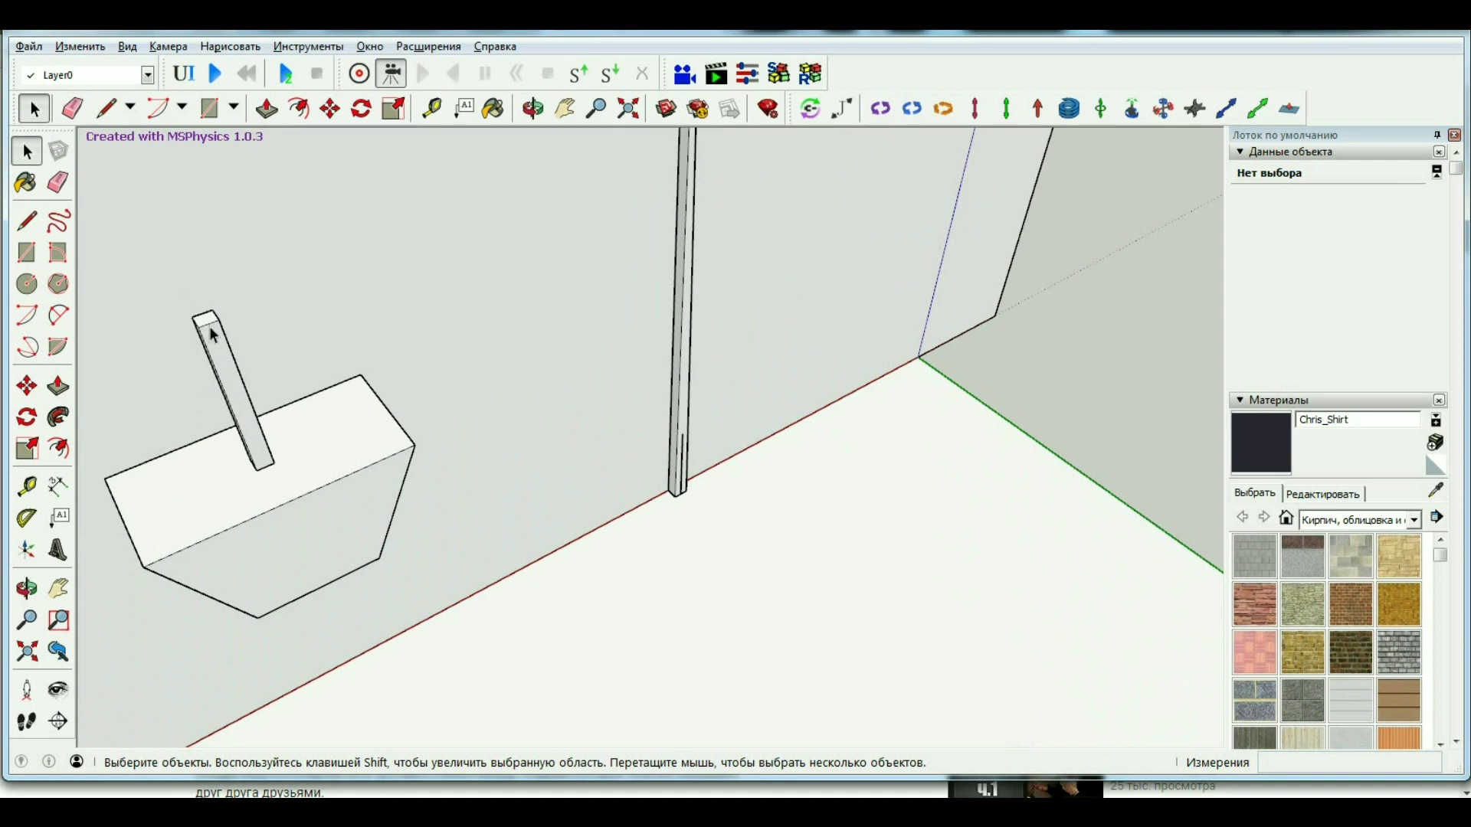
Draw a short line down the post from its top edge, then select the box group.
left_click(28, 222)
scroll(204, 289, "up", 3)
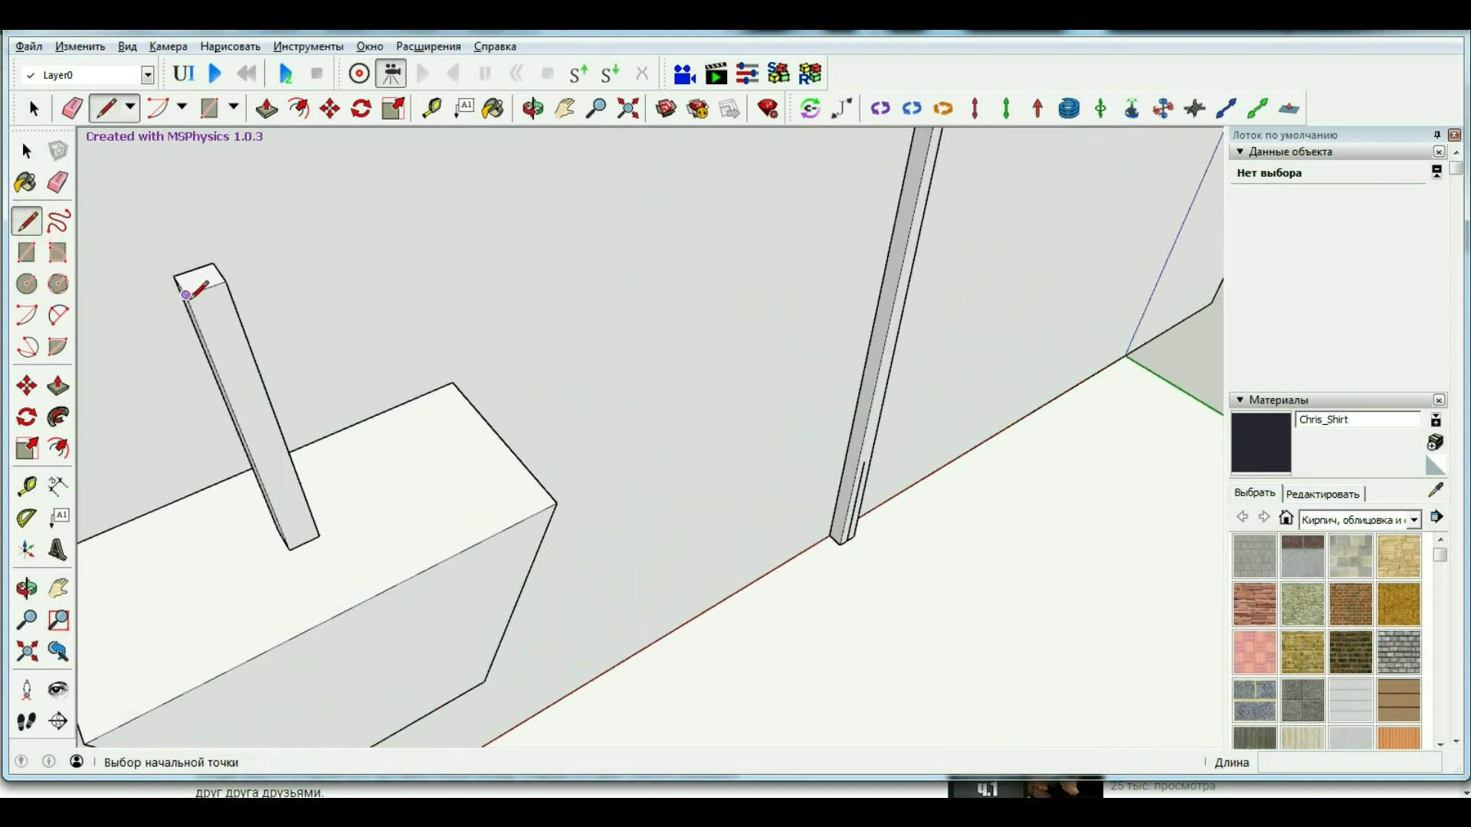
left_click(212, 300)
scroll(222, 318, "up", 1)
scroll(222, 318, "up", 1)
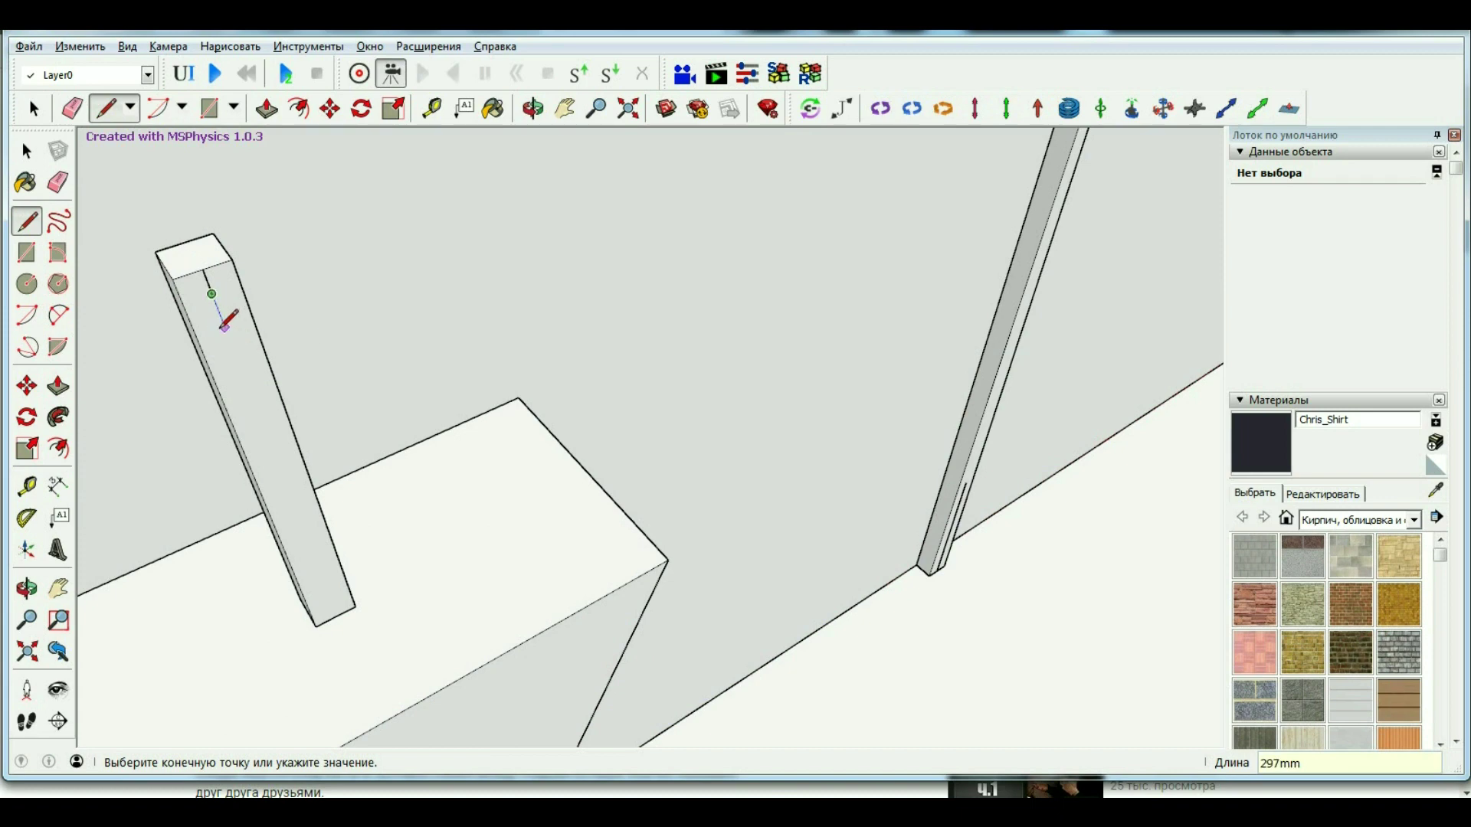
left_click(224, 328)
key("space")
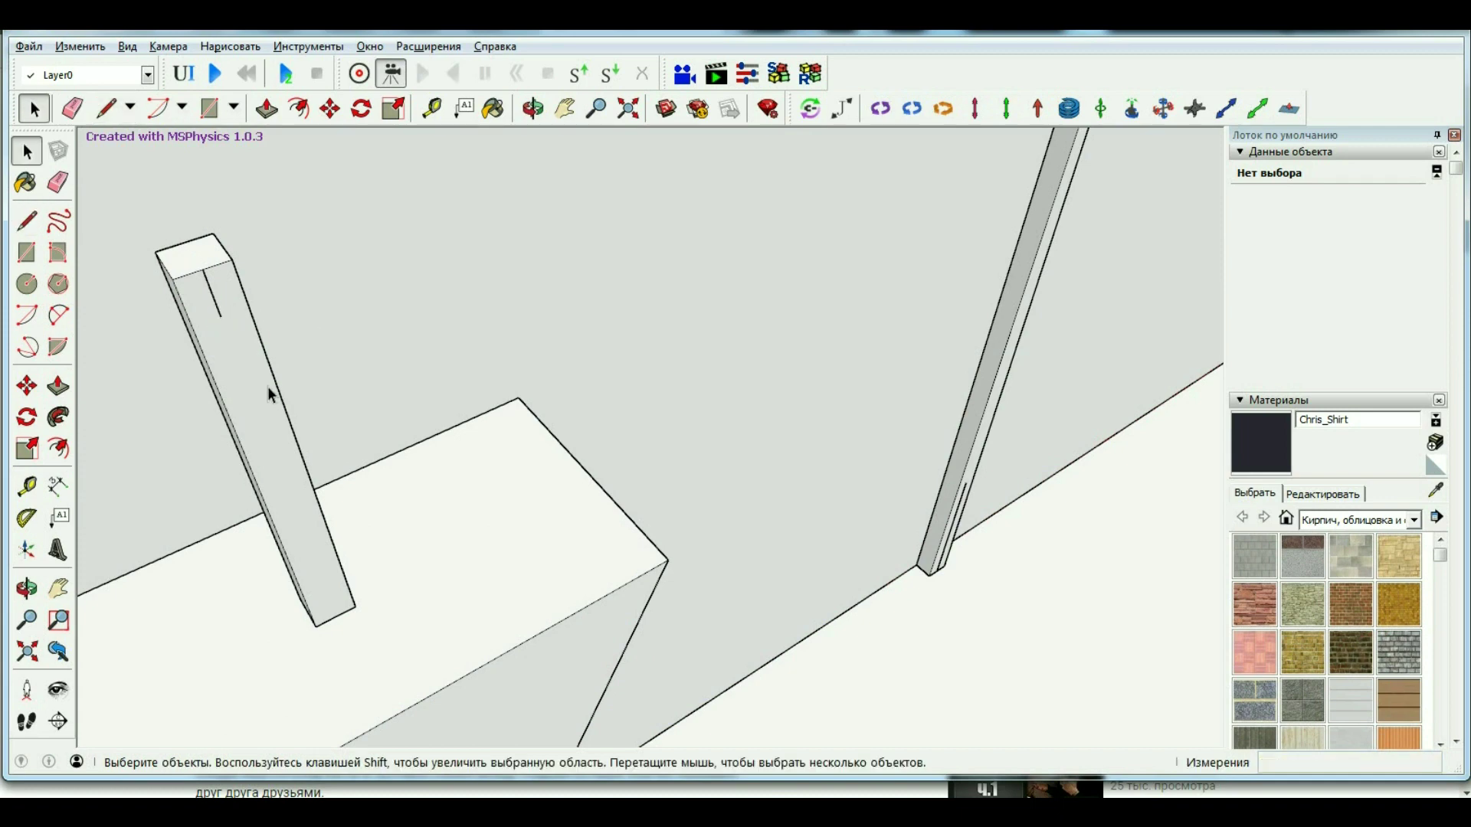
left_click(259, 391)
Copy the box, snapping the post's marked point to the rod's upper end.
key("m")
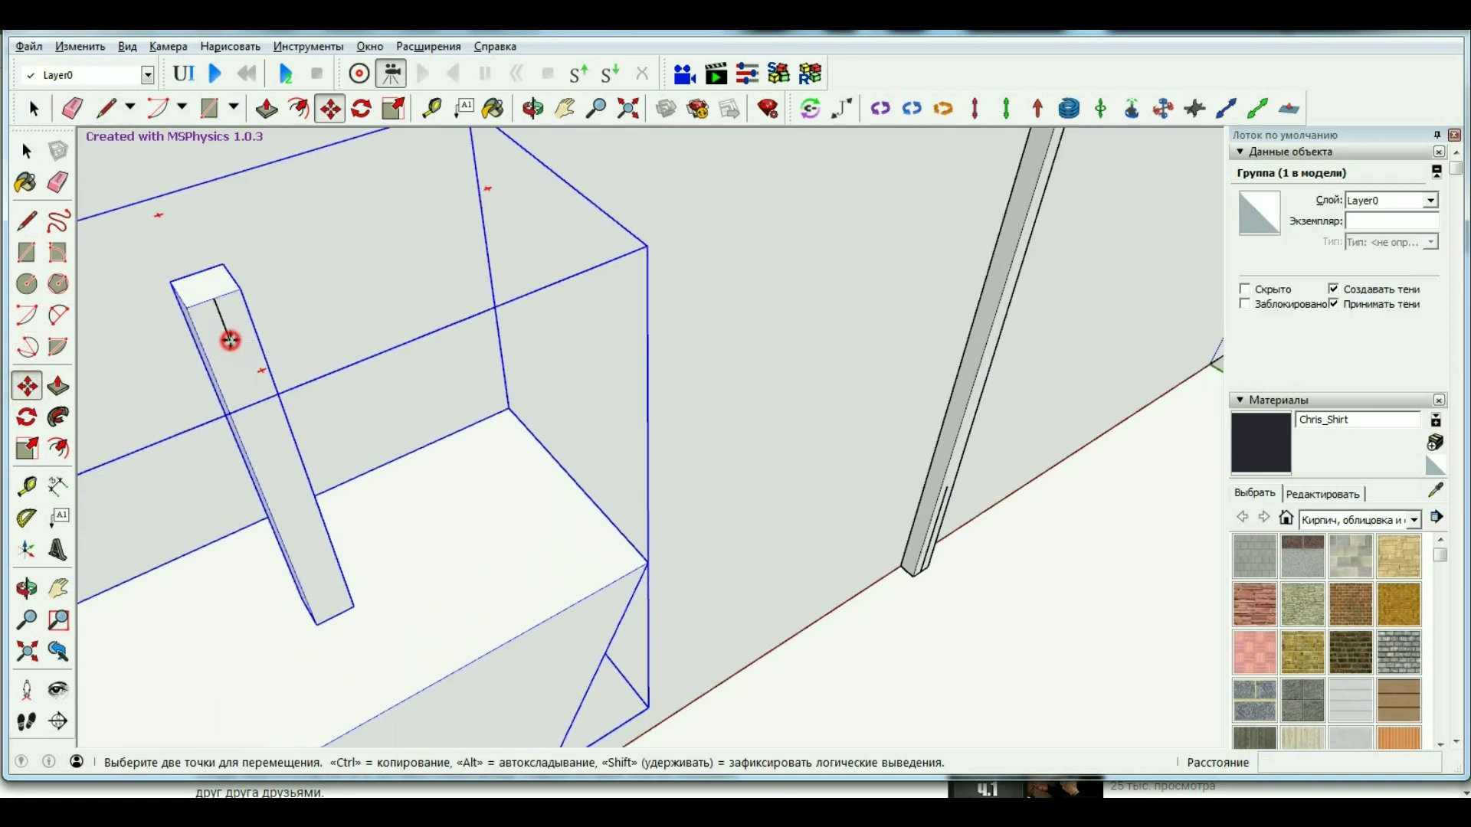
left_click(230, 341)
scroll(229, 341, "down", 3)
scroll(493, 386, "down", 2)
key("ctrl")
scroll(501, 458, "up", 5)
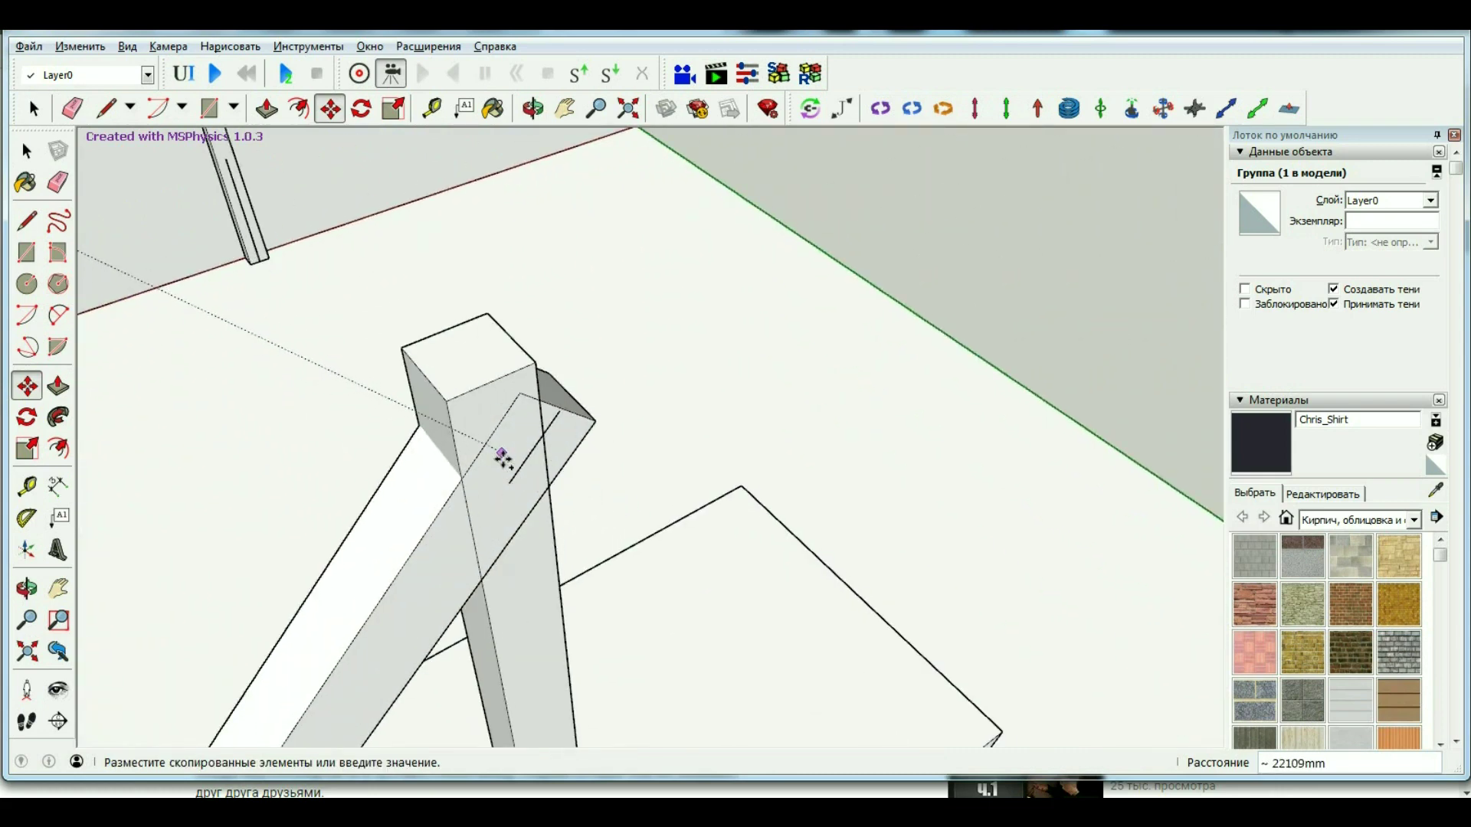
scroll(511, 483, "down", 2)
scroll(519, 483, "up", 2)
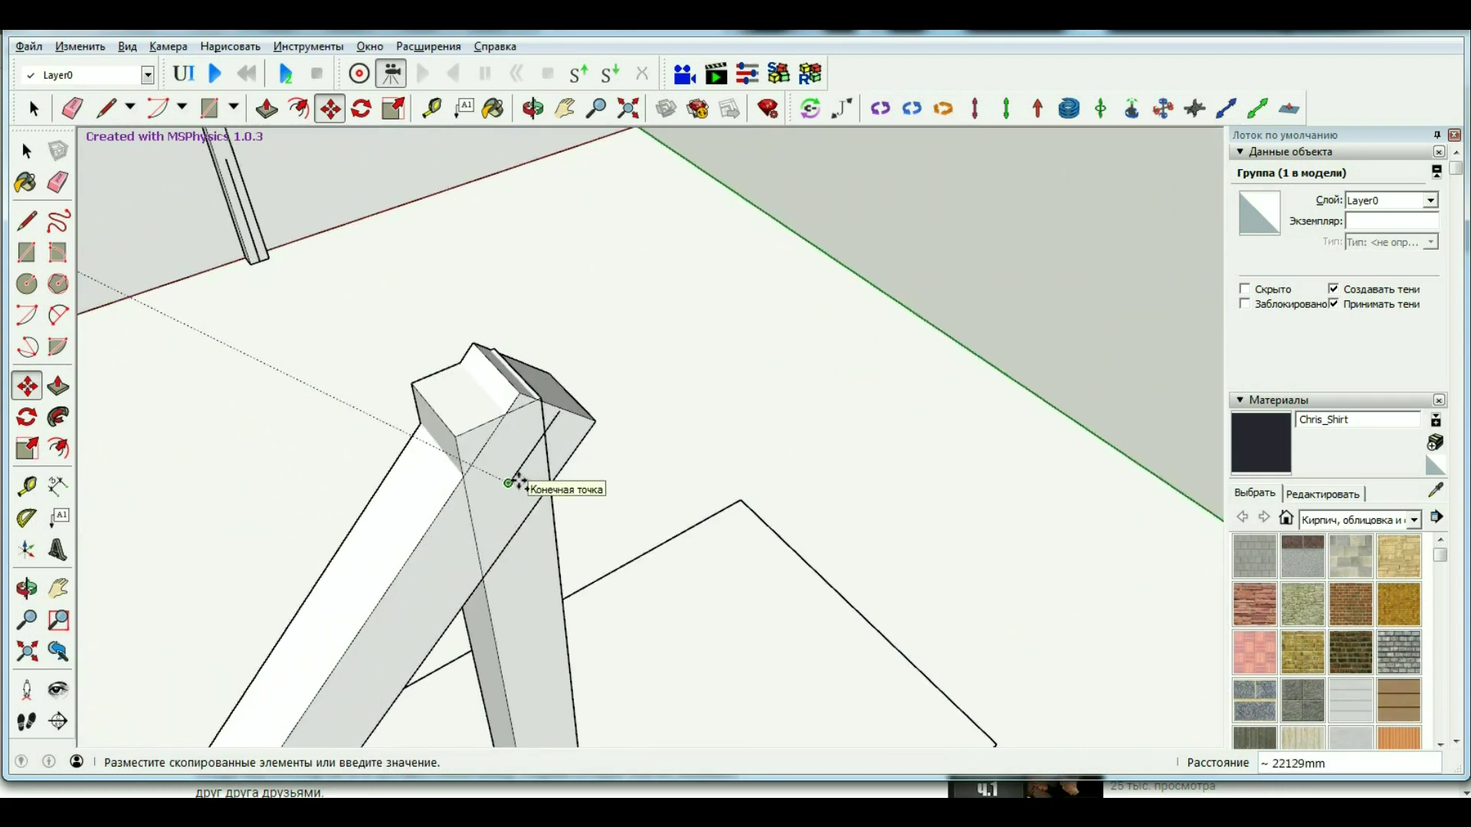
left_click(518, 482)
scroll(536, 460, "down", 2)
scroll(564, 381, "up", 4)
scroll(693, 379, "down", 2)
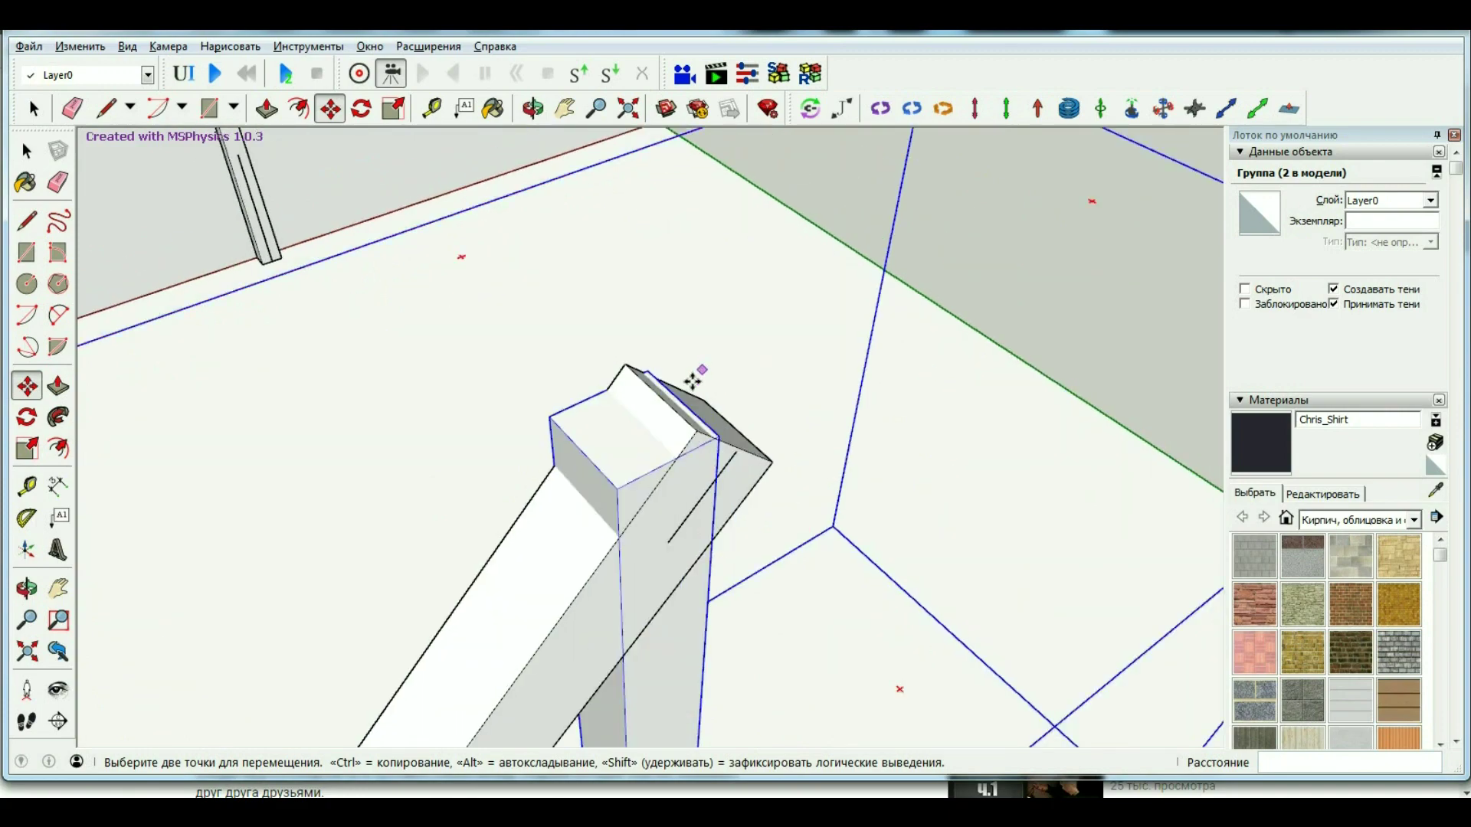
scroll(621, 370, "down", 1)
scroll(689, 414, "down", 4)
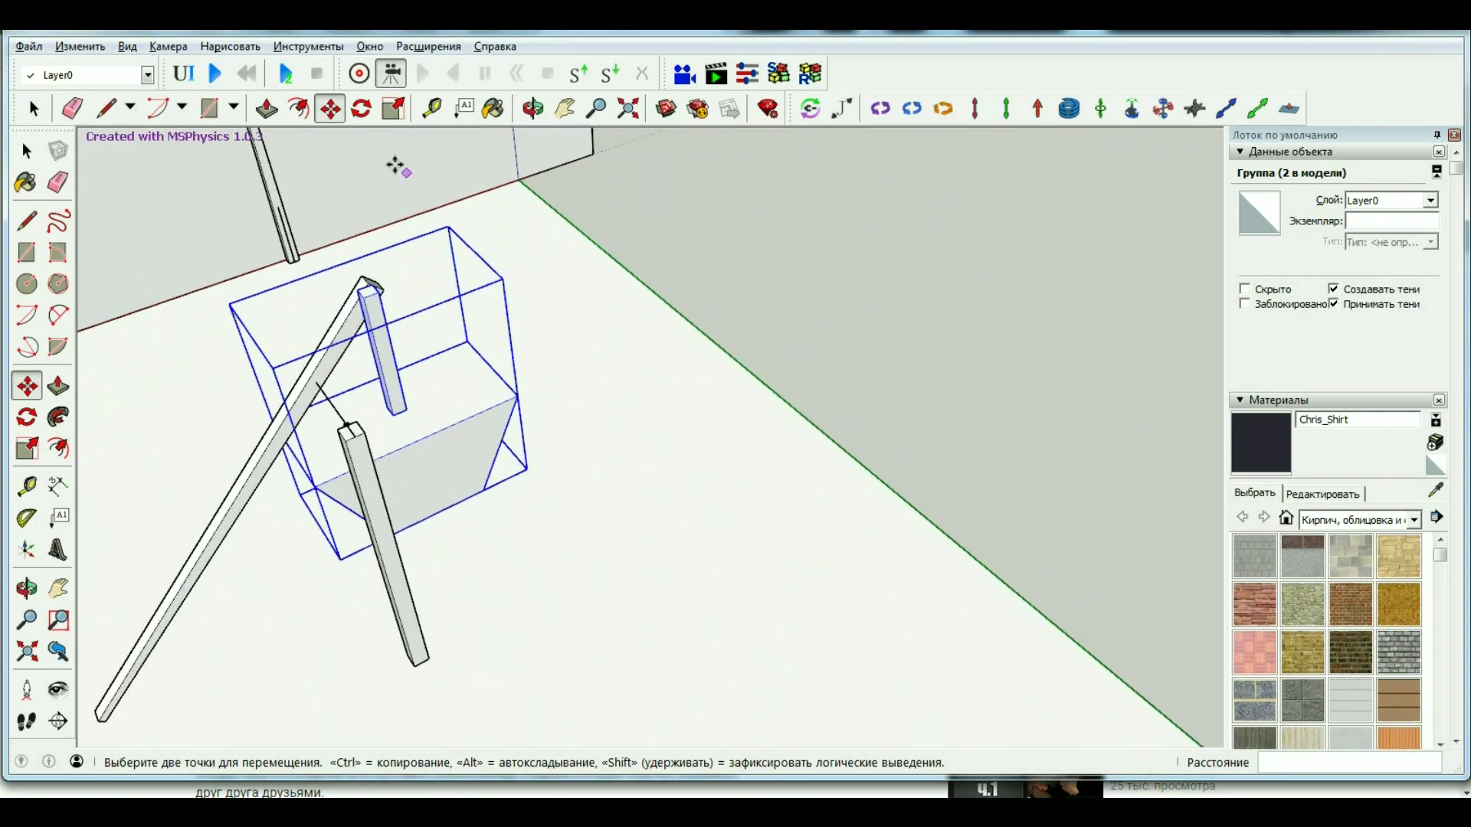
Orbit around the copied box and posts to check the joint from below.
left_click(534, 108)
mouse_move(814, 196)
left_mouse_down()
mouse_move(115, 296)
mouse_move(564, 197)
mouse_move(419, 187)
mouse_move(765, 222)
mouse_move(370, 417)
mouse_move(453, 413)
mouse_move(475, 226)
mouse_move(985, 171)
mouse_move(603, 327)
left_mouse_up()
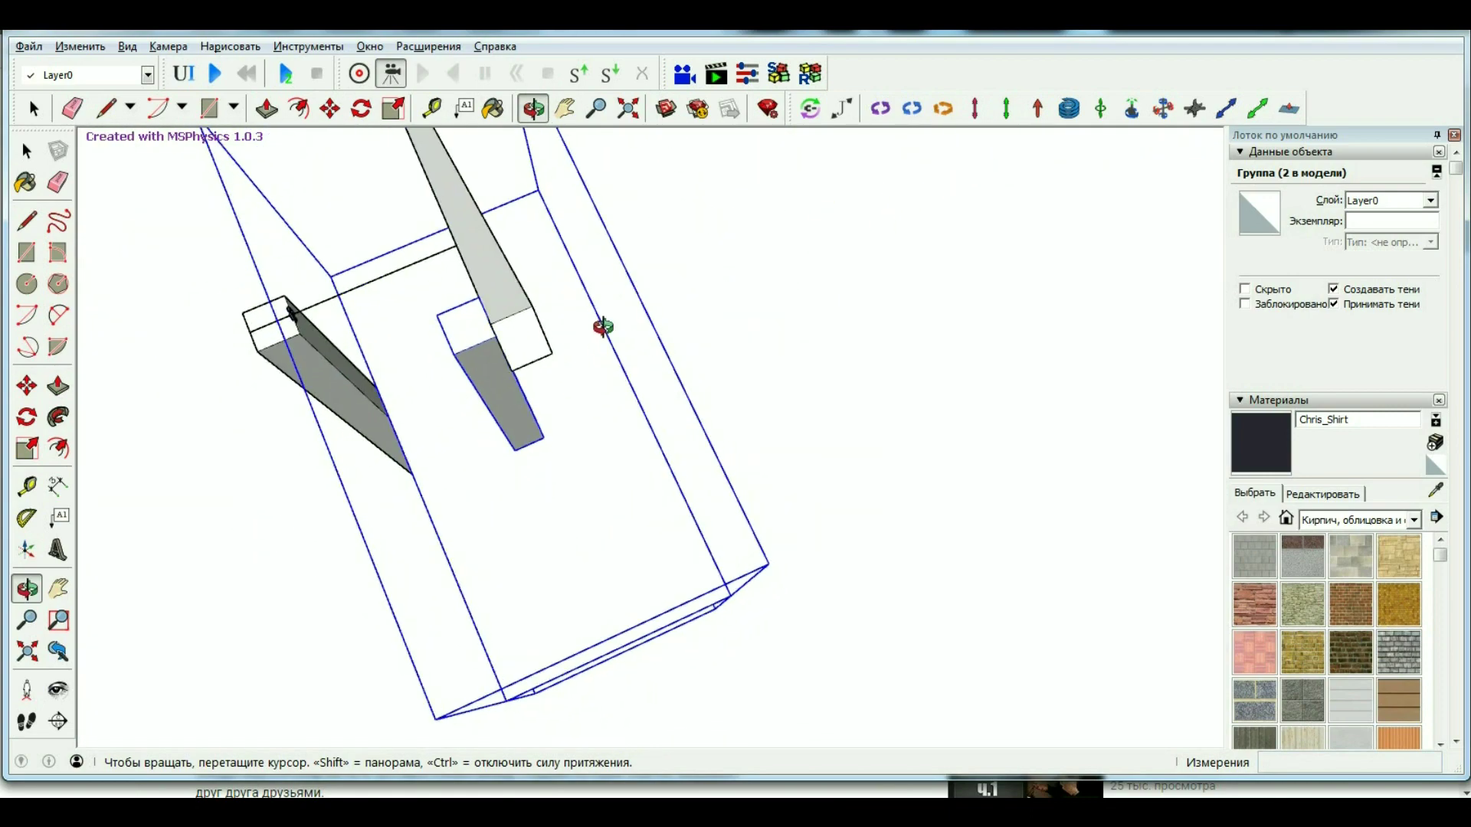
mouse_move(621, 254)
left_mouse_down()
mouse_move(754, 295)
mouse_move(462, 474)
mouse_move(755, 312)
mouse_move(499, 358)
mouse_move(143, 273)
mouse_move(407, 333)
mouse_move(778, 220)
mouse_move(758, 300)
mouse_move(542, 278)
left_mouse_up()
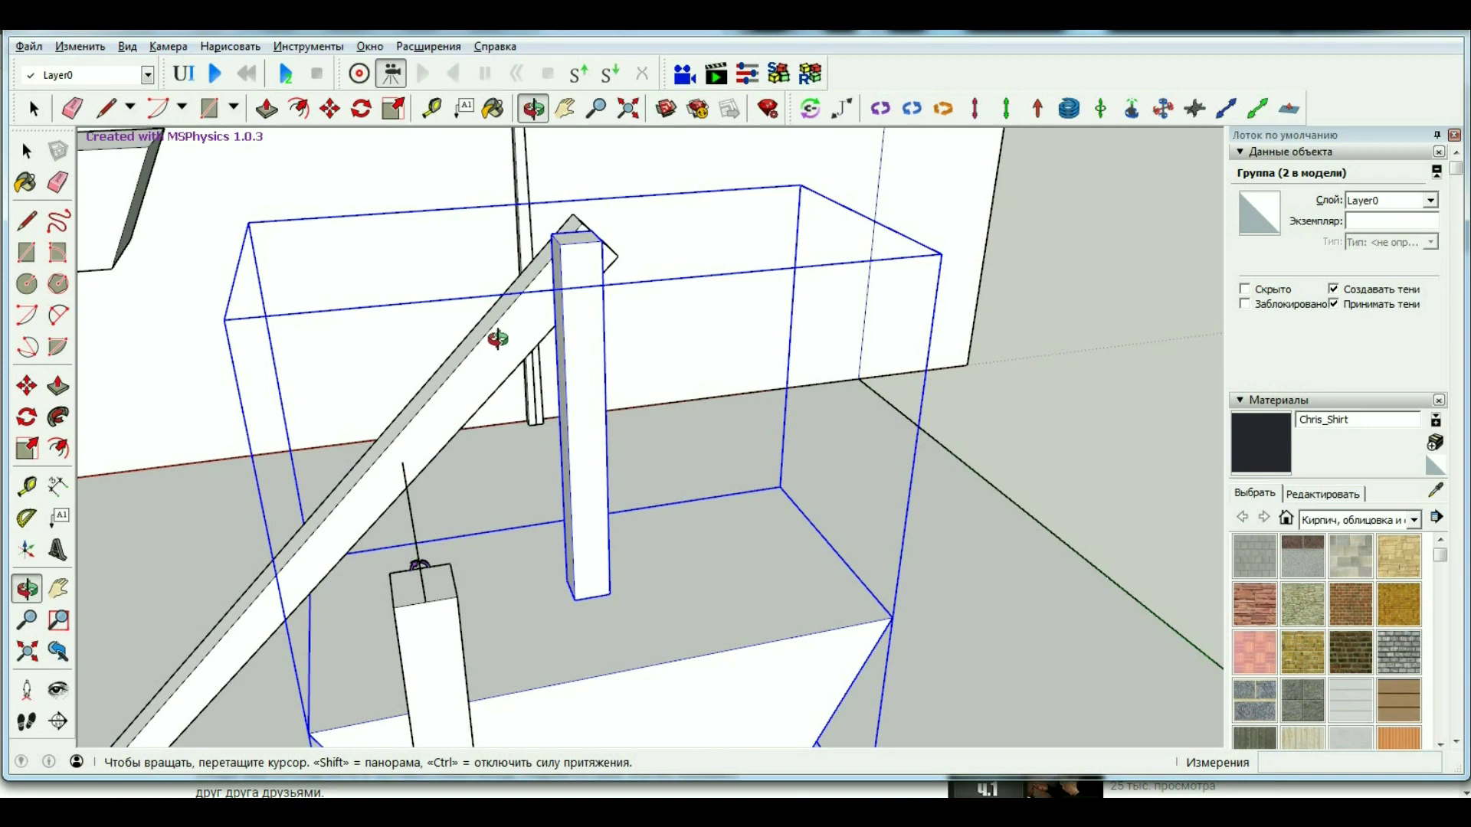
mouse_move(298, 463)
left_mouse_down()
mouse_move(559, 508)
mouse_move(706, 463)
left_mouse_up()
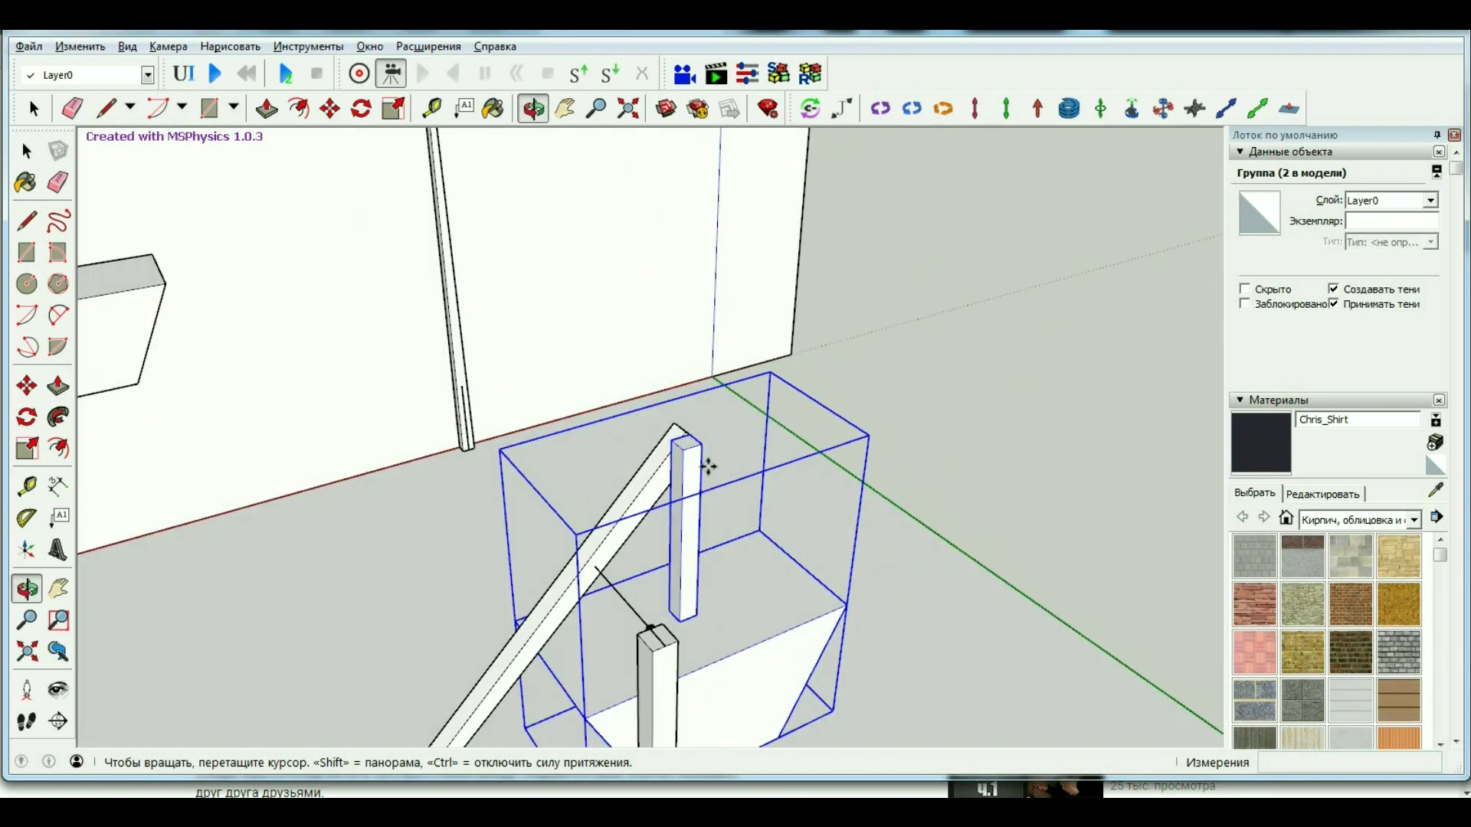
key("m")
scroll(652, 434, "up", 3)
scroll(652, 435, "down", 1)
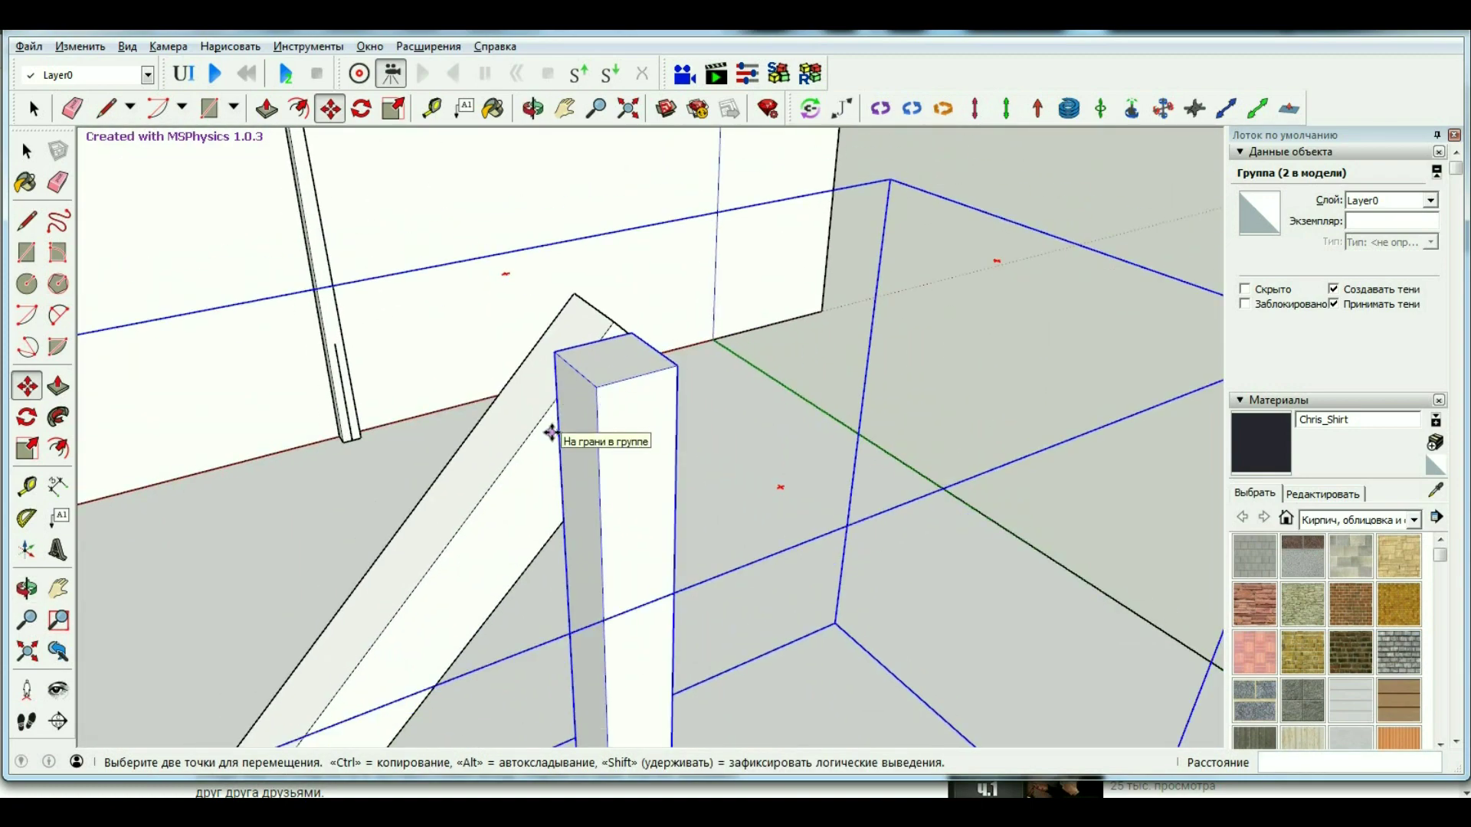
mouse_move(598, 143)
middle_mouse_down()
mouse_move(575, 541)
mouse_move(680, 520)
mouse_move(187, 503)
mouse_move(495, 571)
mouse_move(814, 420)
mouse_move(1060, 542)
middle_mouse_up()
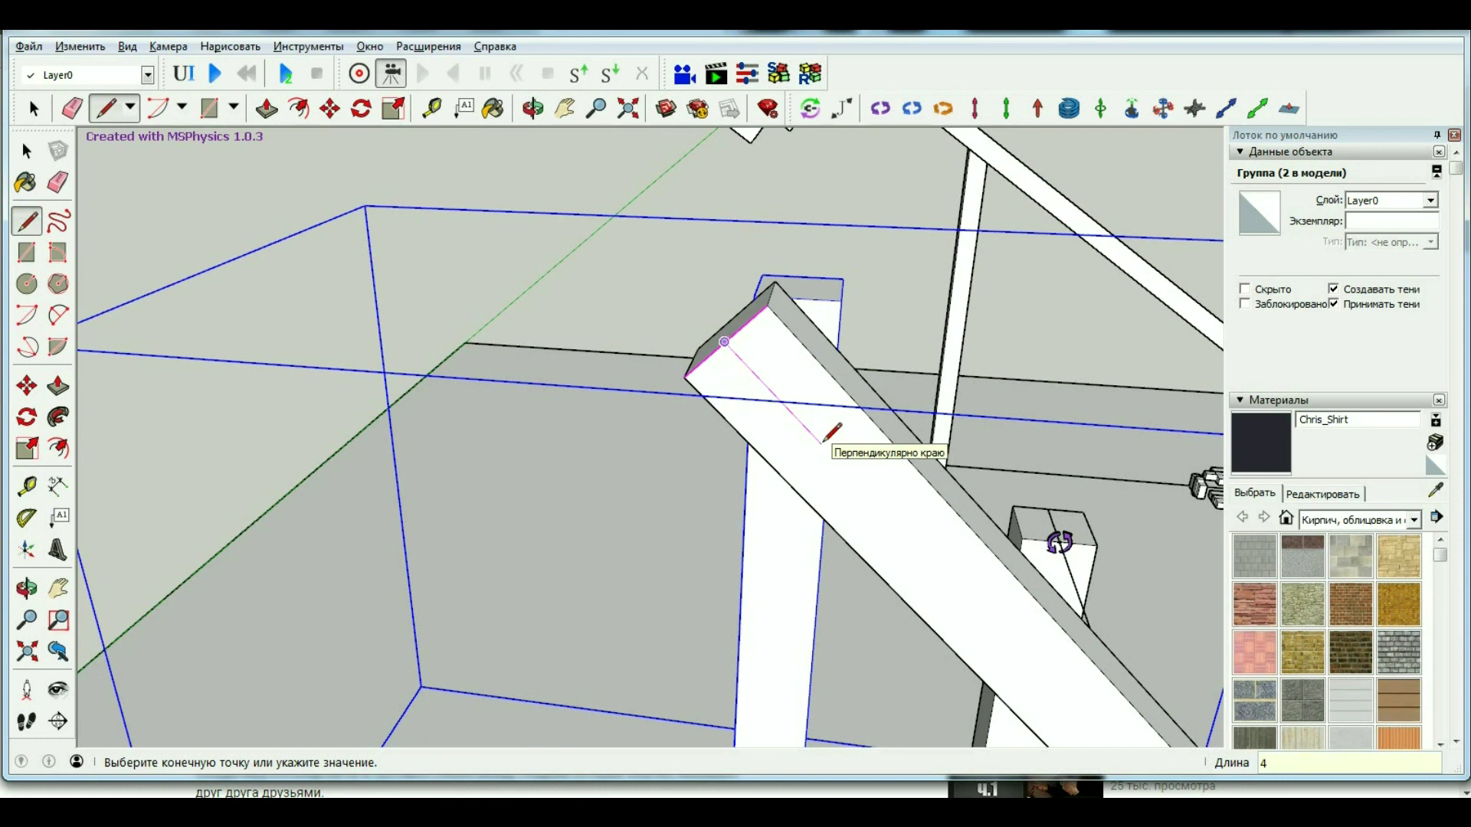
scroll(642, 472, "up", 3)
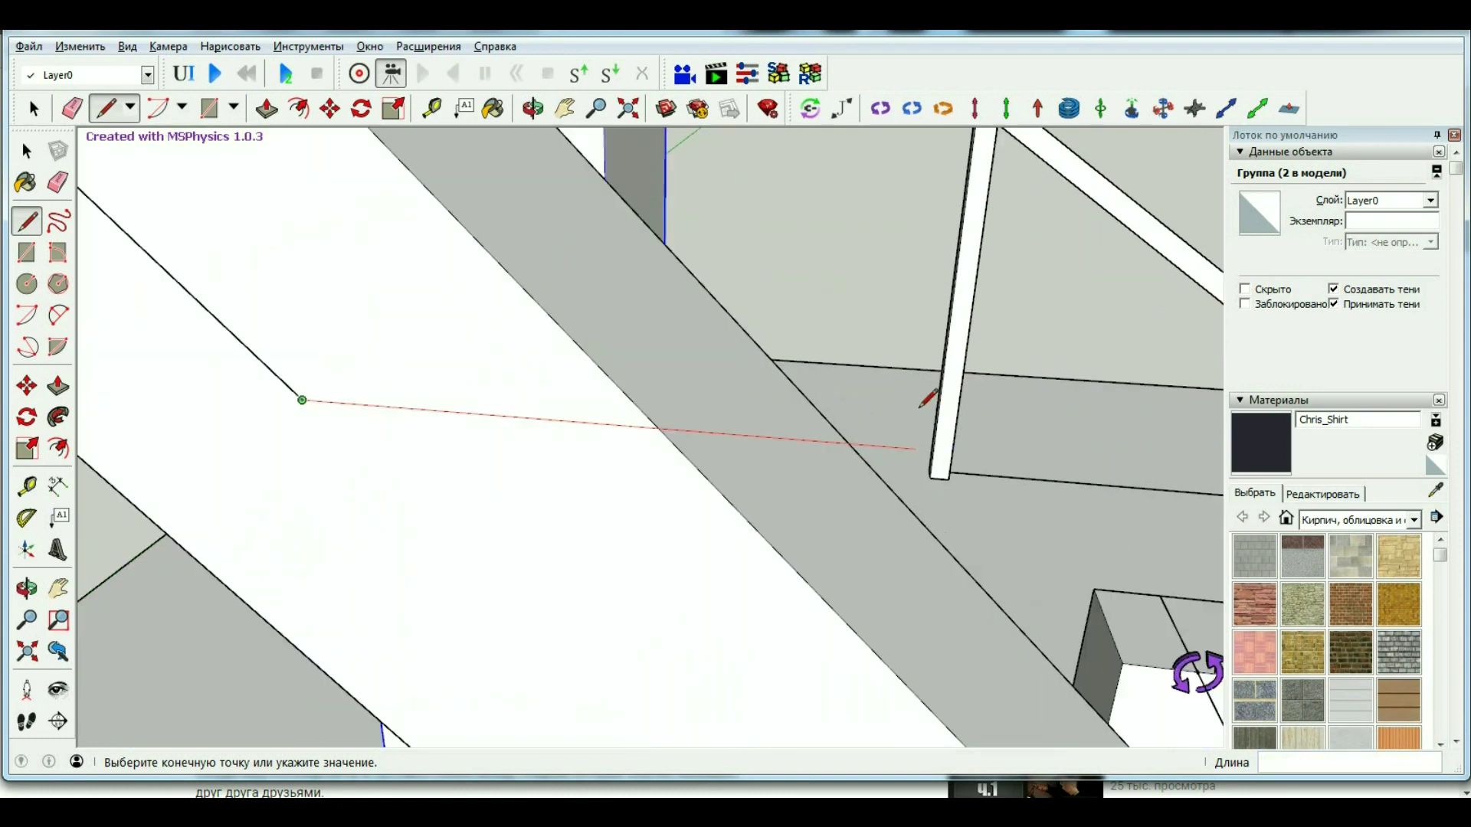
scroll(689, 428, "down", 5)
scroll(746, 442, "up", 2)
key("Escape")
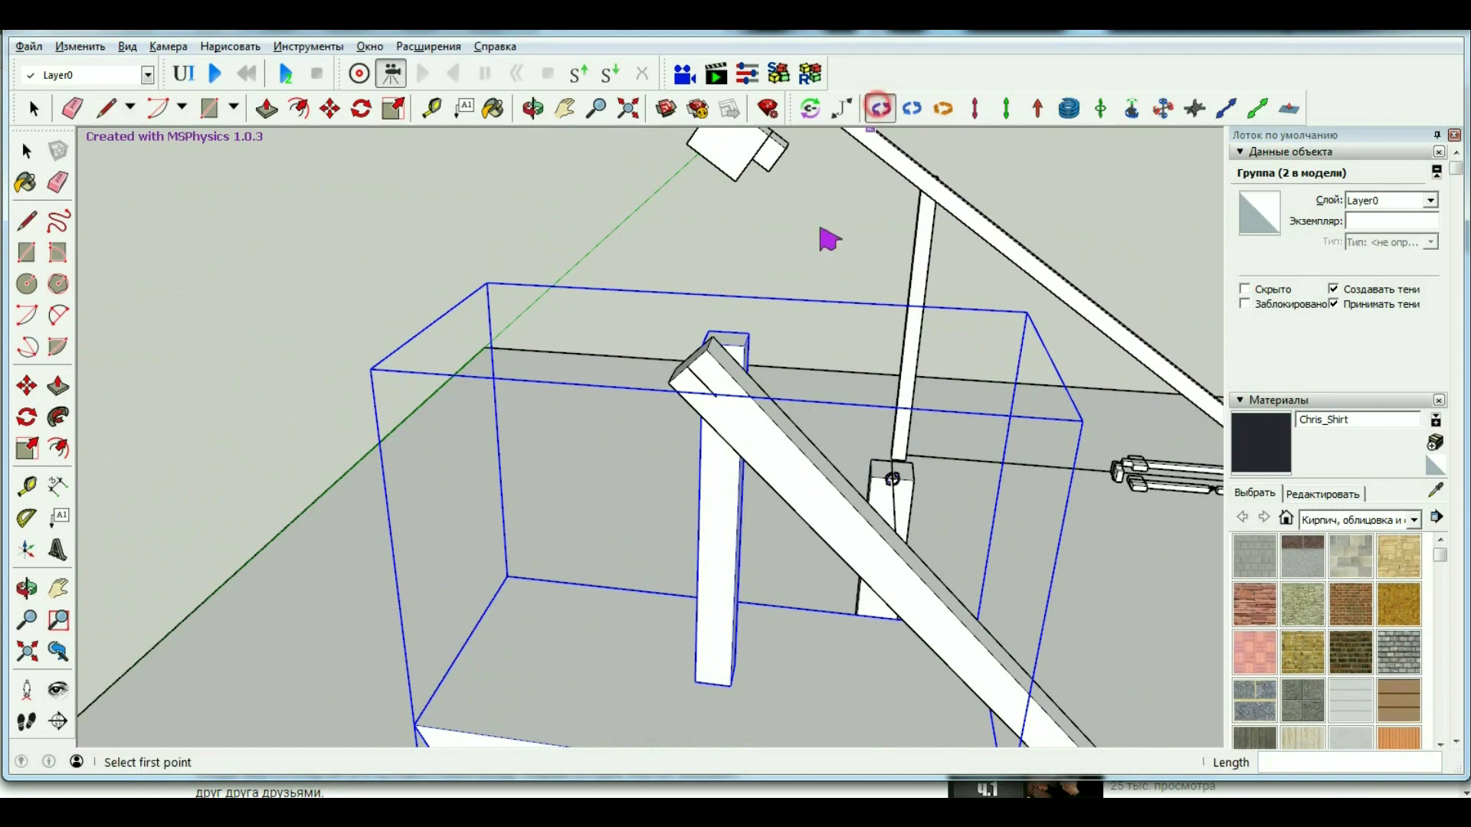
Orbit around the rod's top end and select the group containing the rod.
scroll(716, 406, "up", 3)
left_click(732, 391)
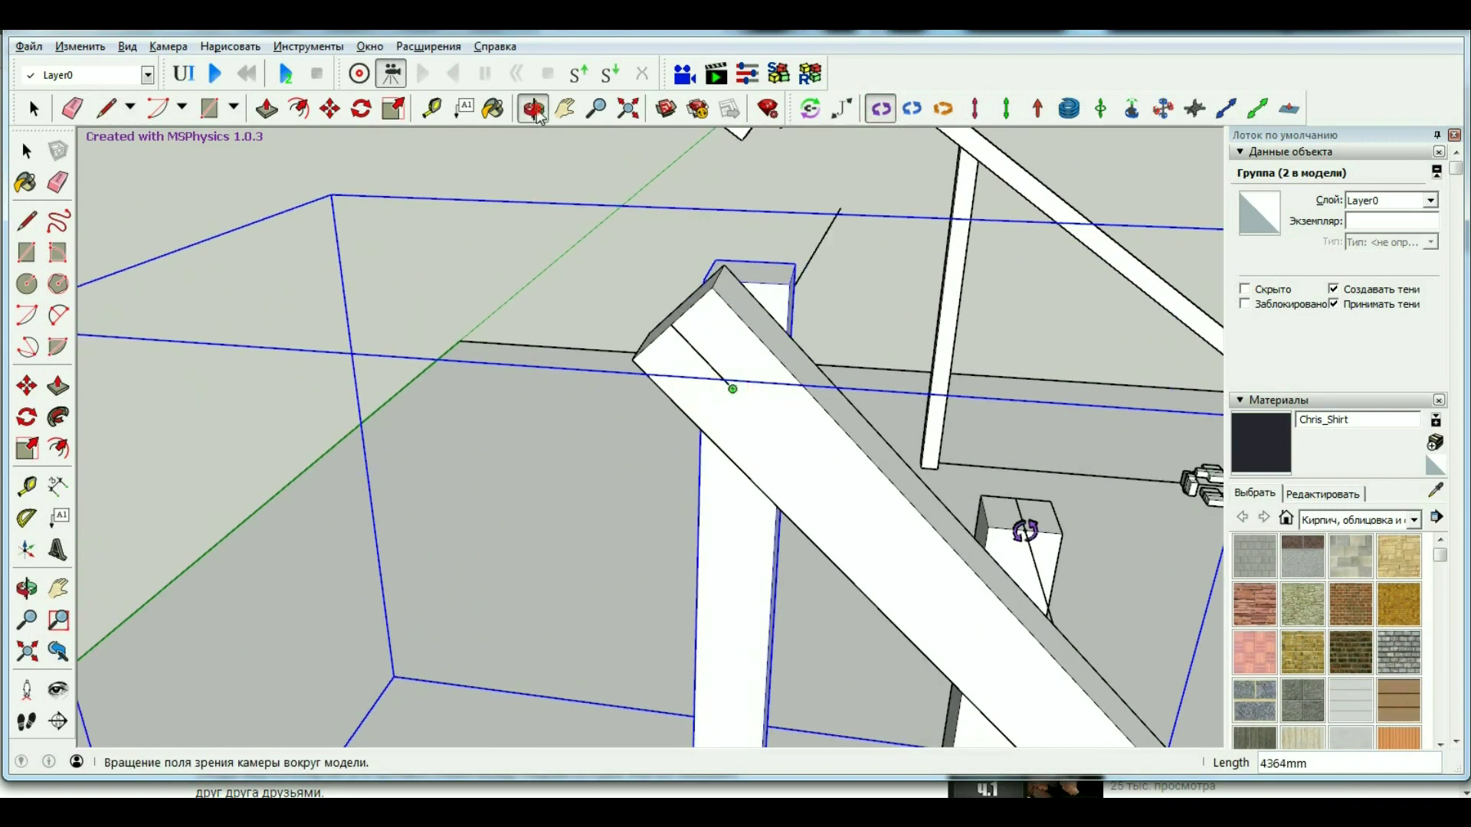
middle_click_drag(498, 344, 470, 449)
key("Escape")
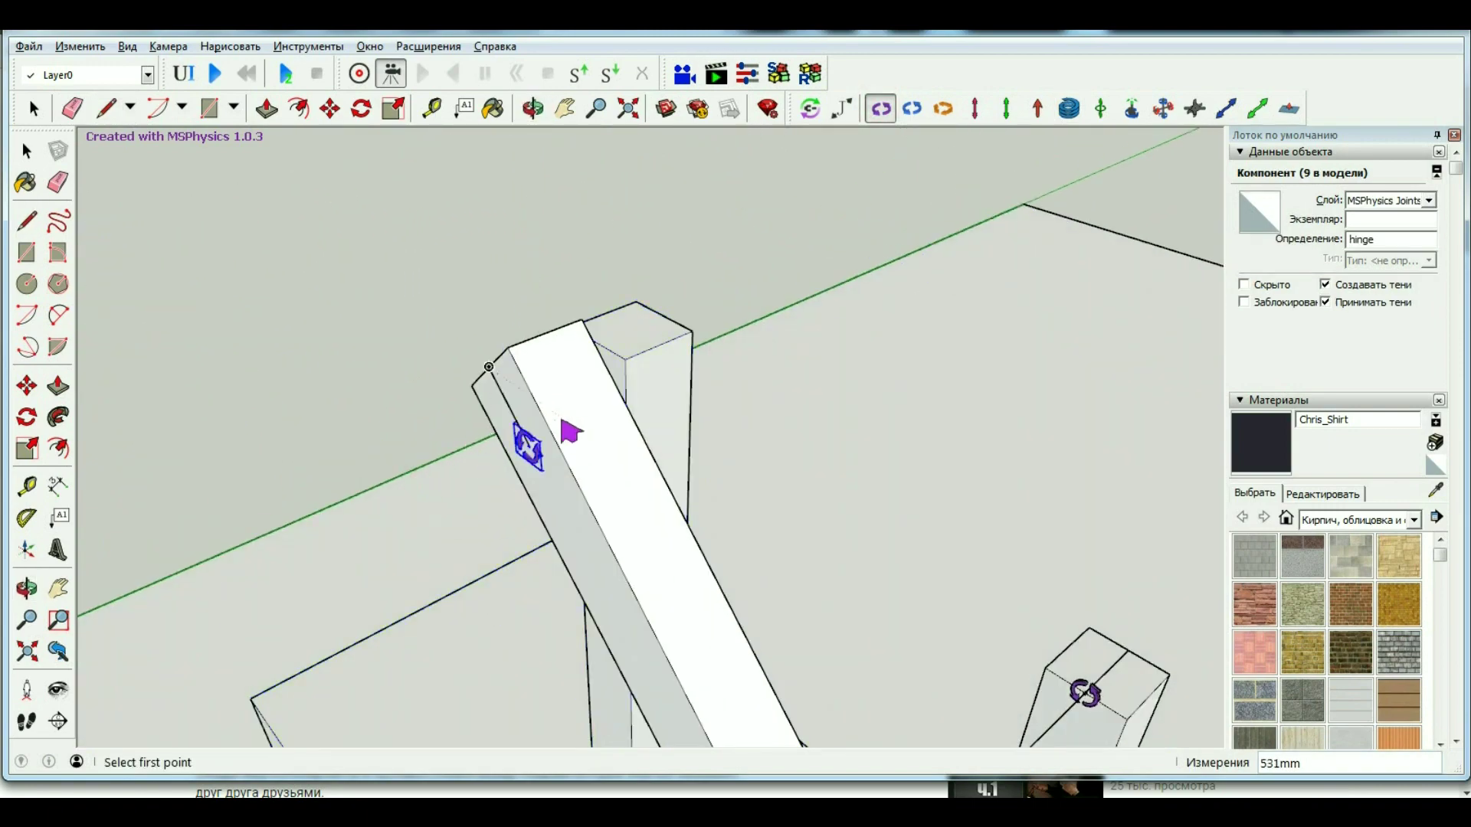
middle_click_drag(564, 427, 536, 383)
key("space")
left_click(558, 360)
scroll(540, 357, "down", 1)
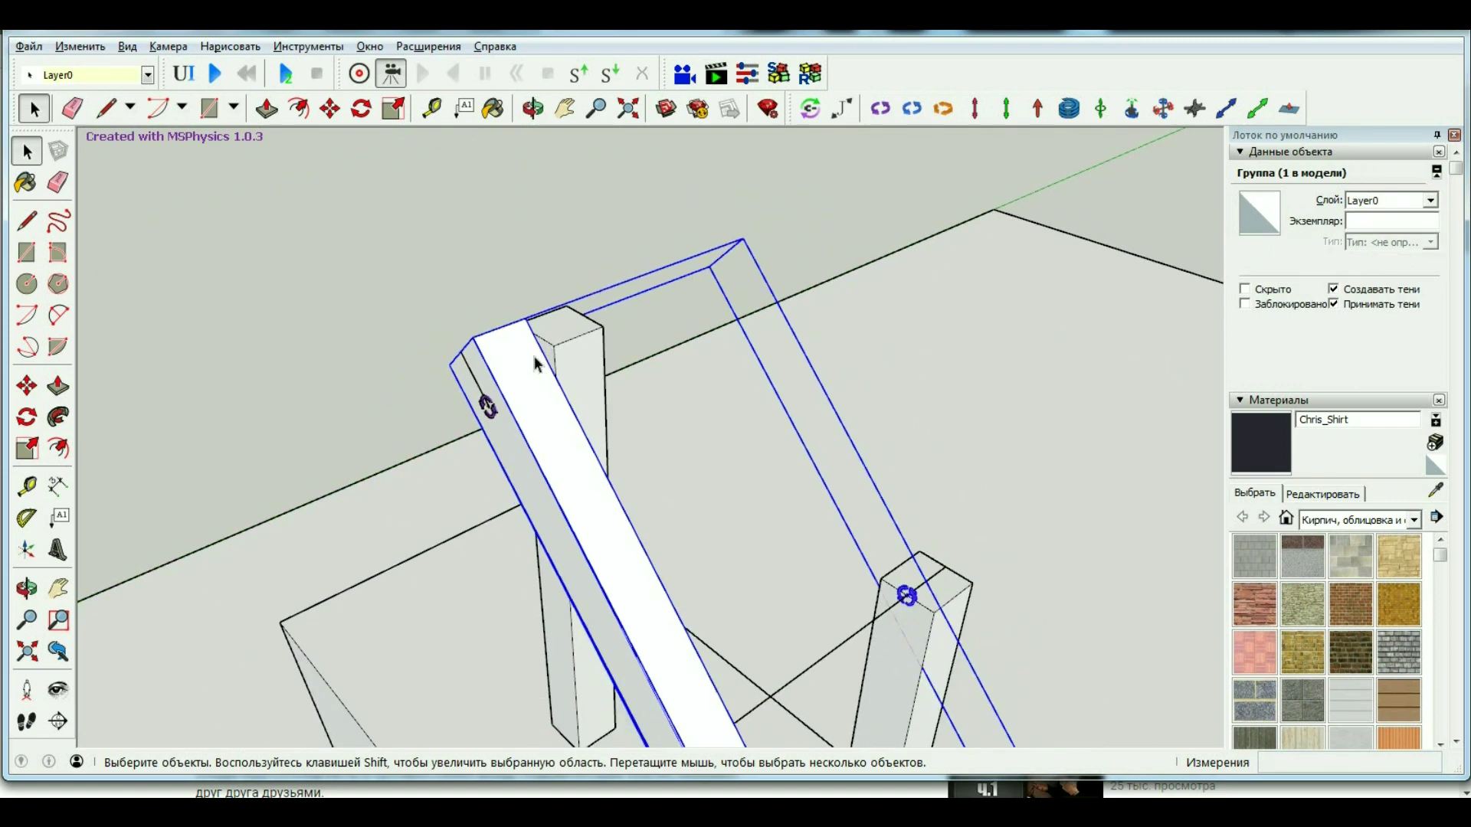
scroll(539, 357, "up", 2)
Link the rod's hinge joint with Joint Connect and apply an MSPhysics context-menu option.
left_click(457, 442)
left_click(810, 108)
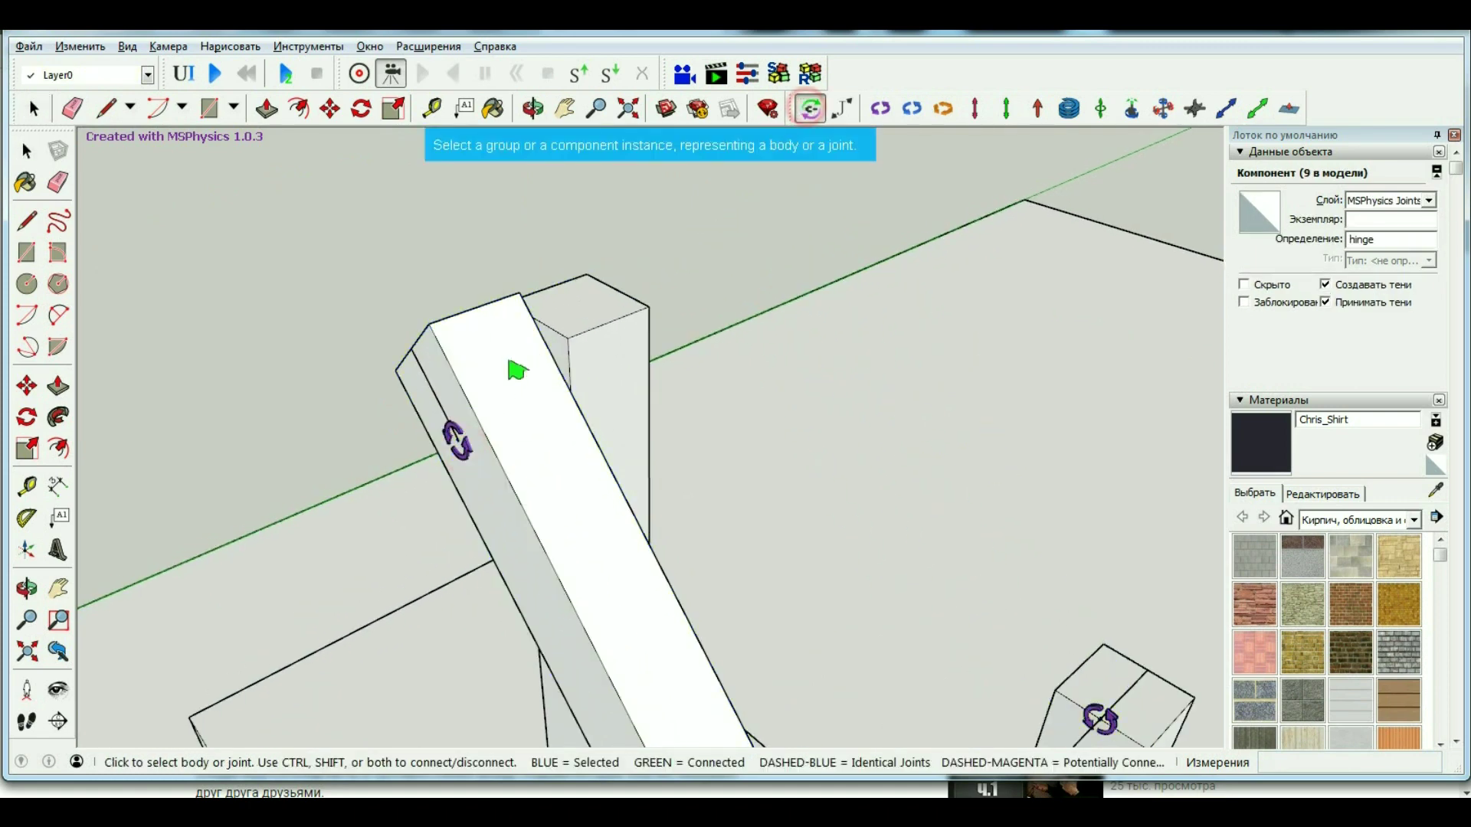
scroll(459, 444, "up", 1)
key("ctrl+a")
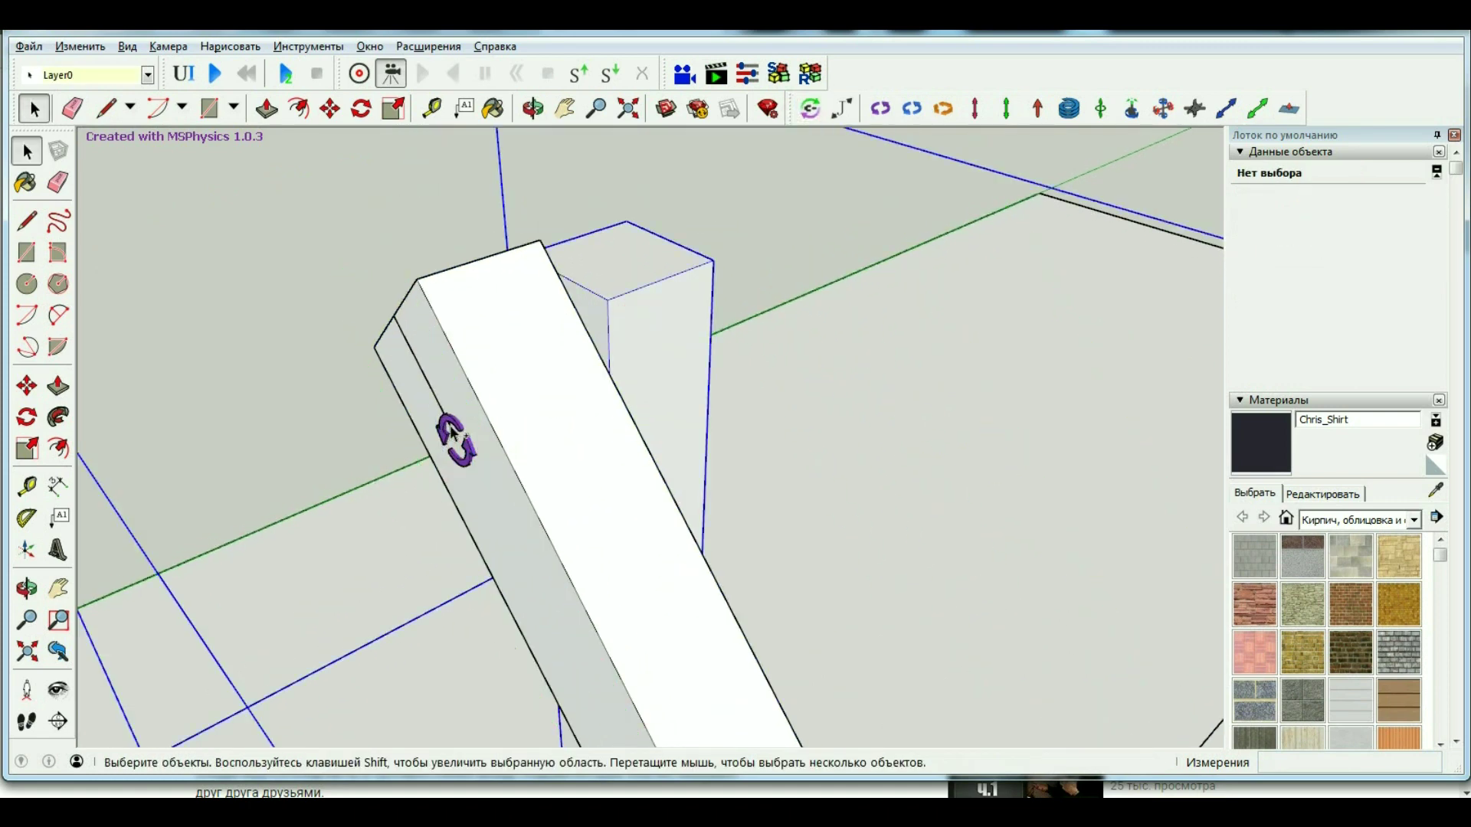
right_click(622, 315)
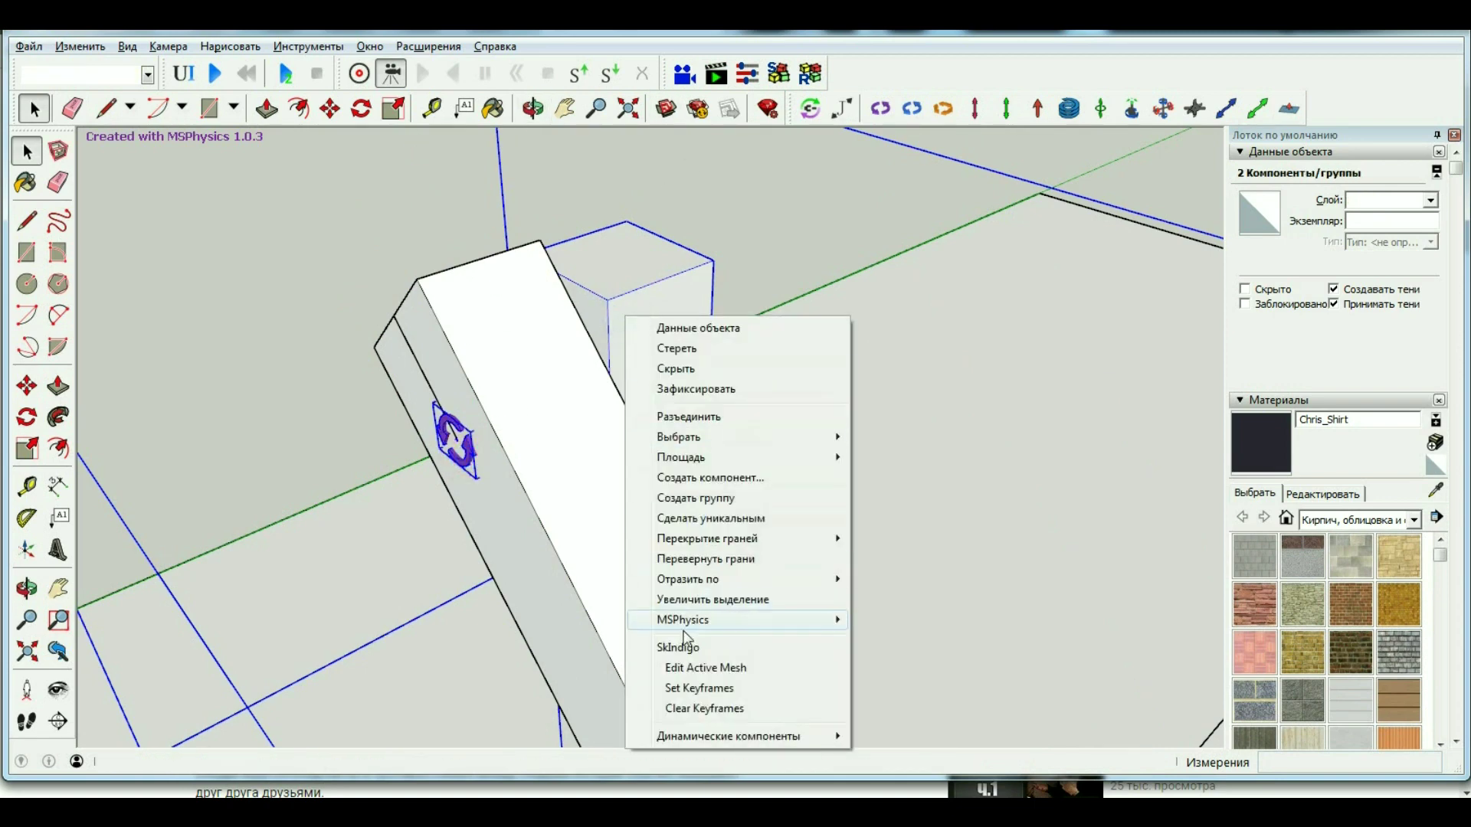
left_click(715, 522)
scroll(514, 328, "down", 5)
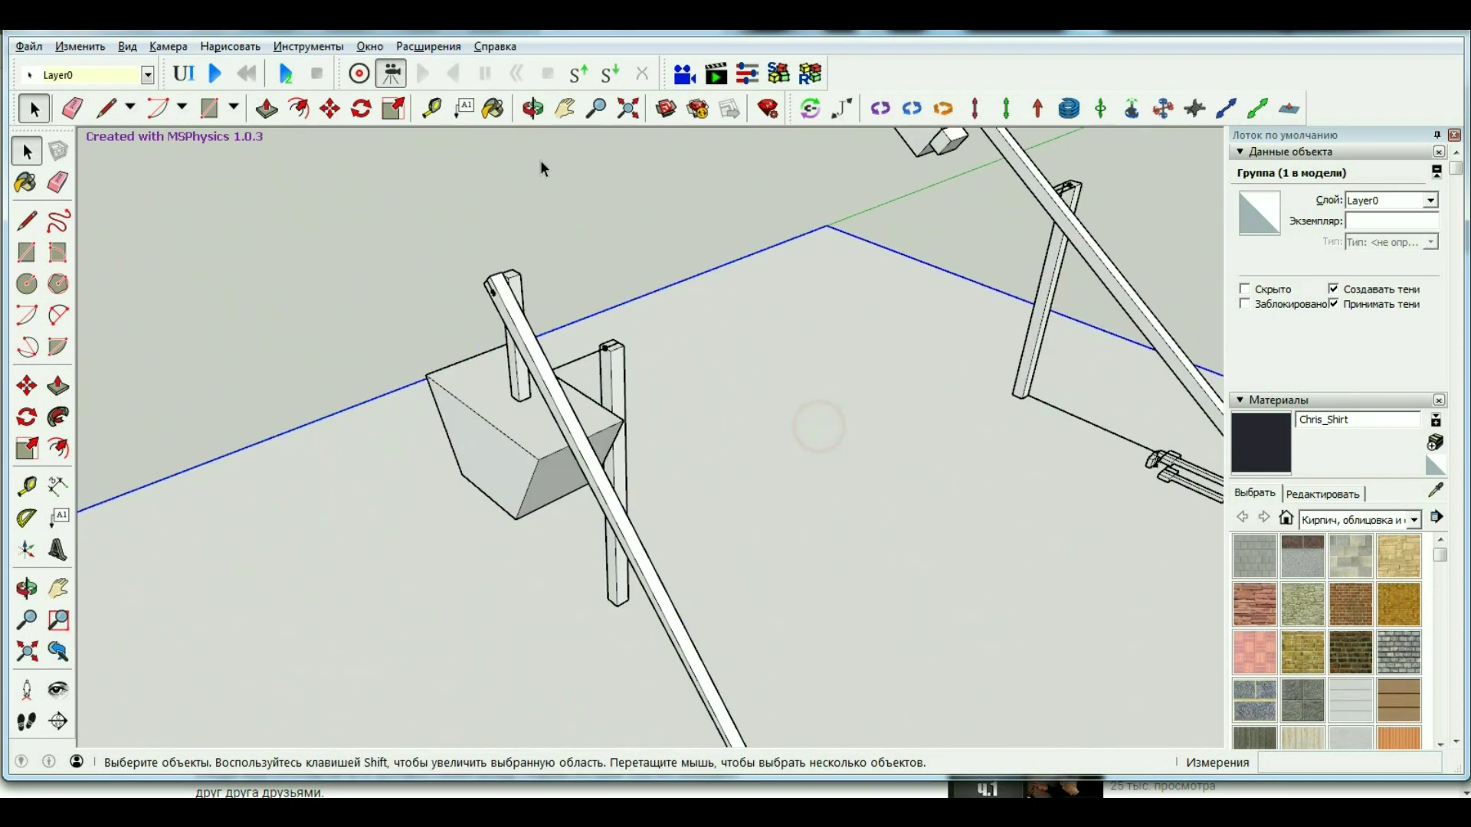
Orbit to view the rod and box, then run and reset the physics simulation.
middle_click_drag(540, 159, 371, 116)
left_click(532, 108)
left_click_drag(640, 429, 547, 143)
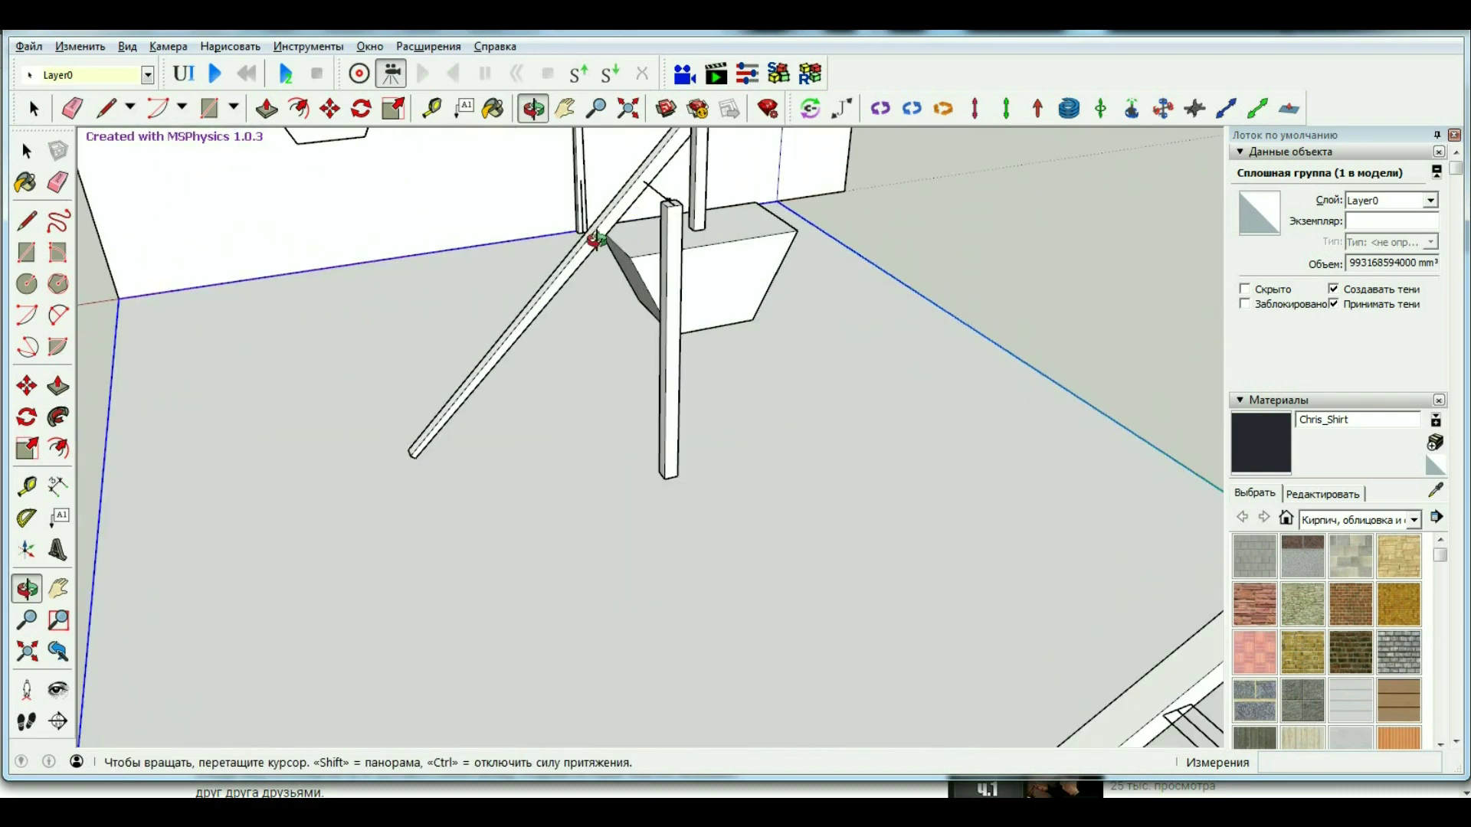
left_click(221, 76)
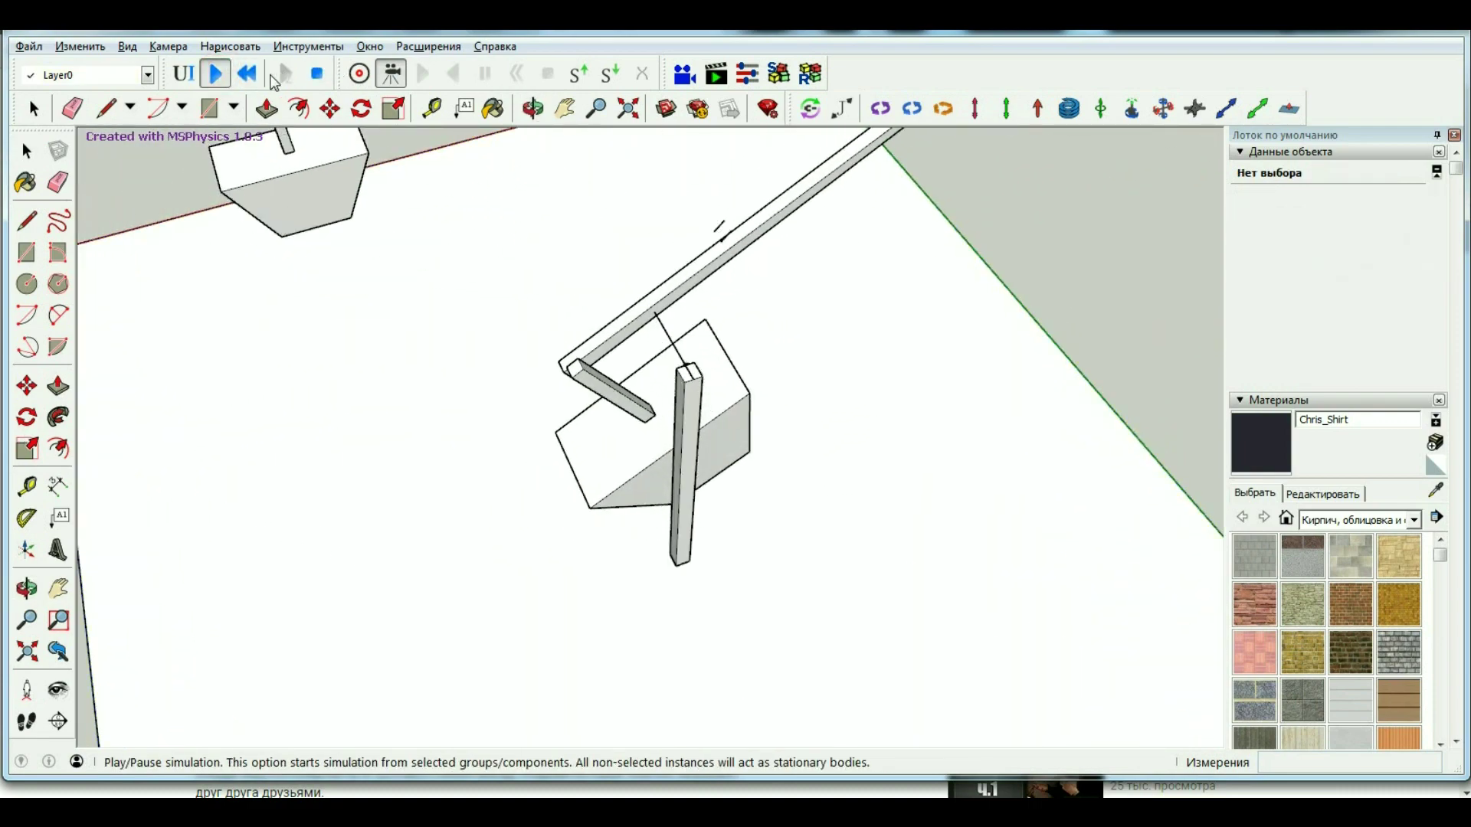
key("Escape")
scroll(754, 456, "up", 3)
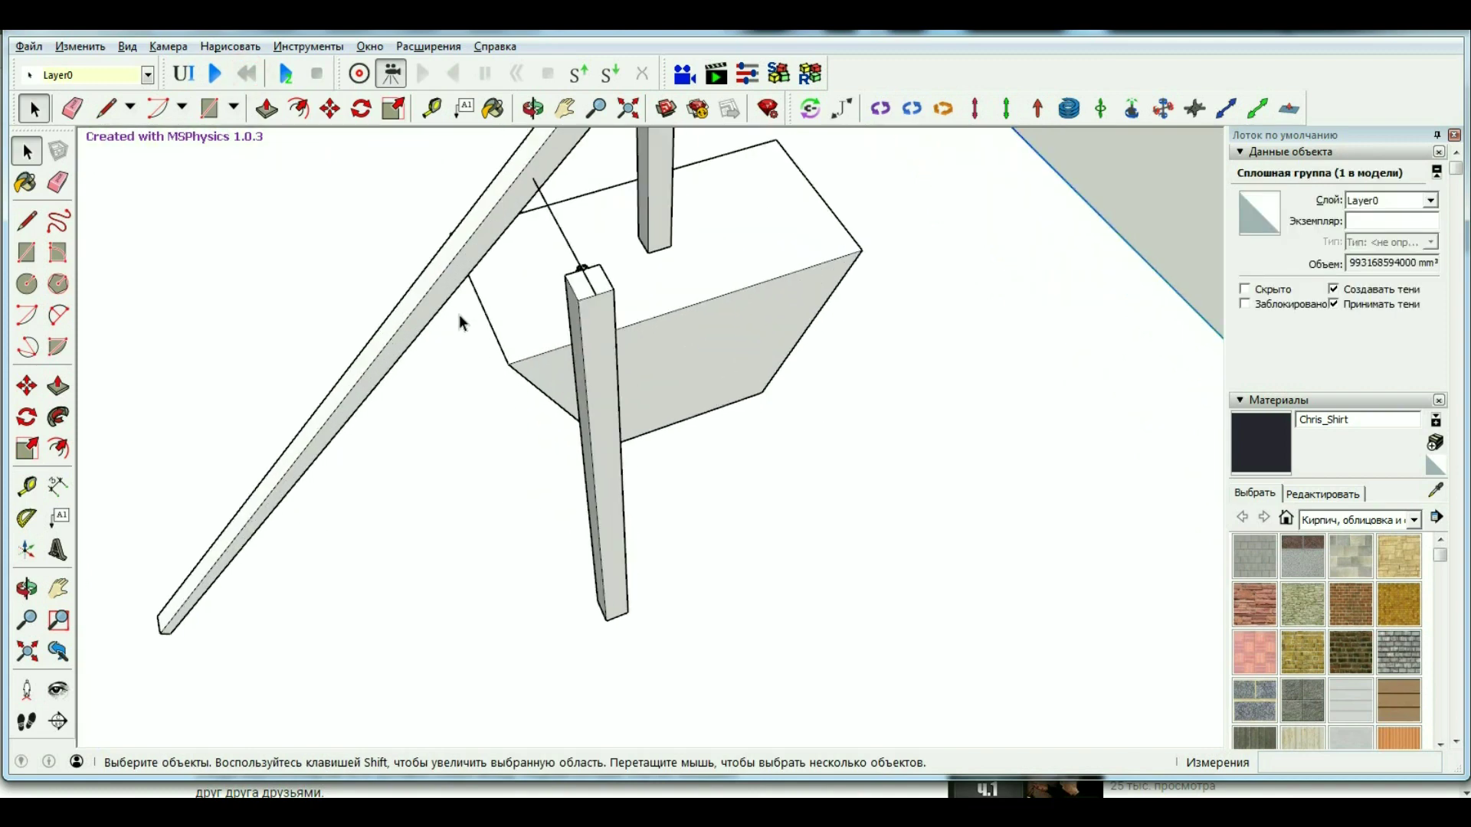
Switch to the Line tool, zoom out, then cancel the pending line.
left_click(20, 232)
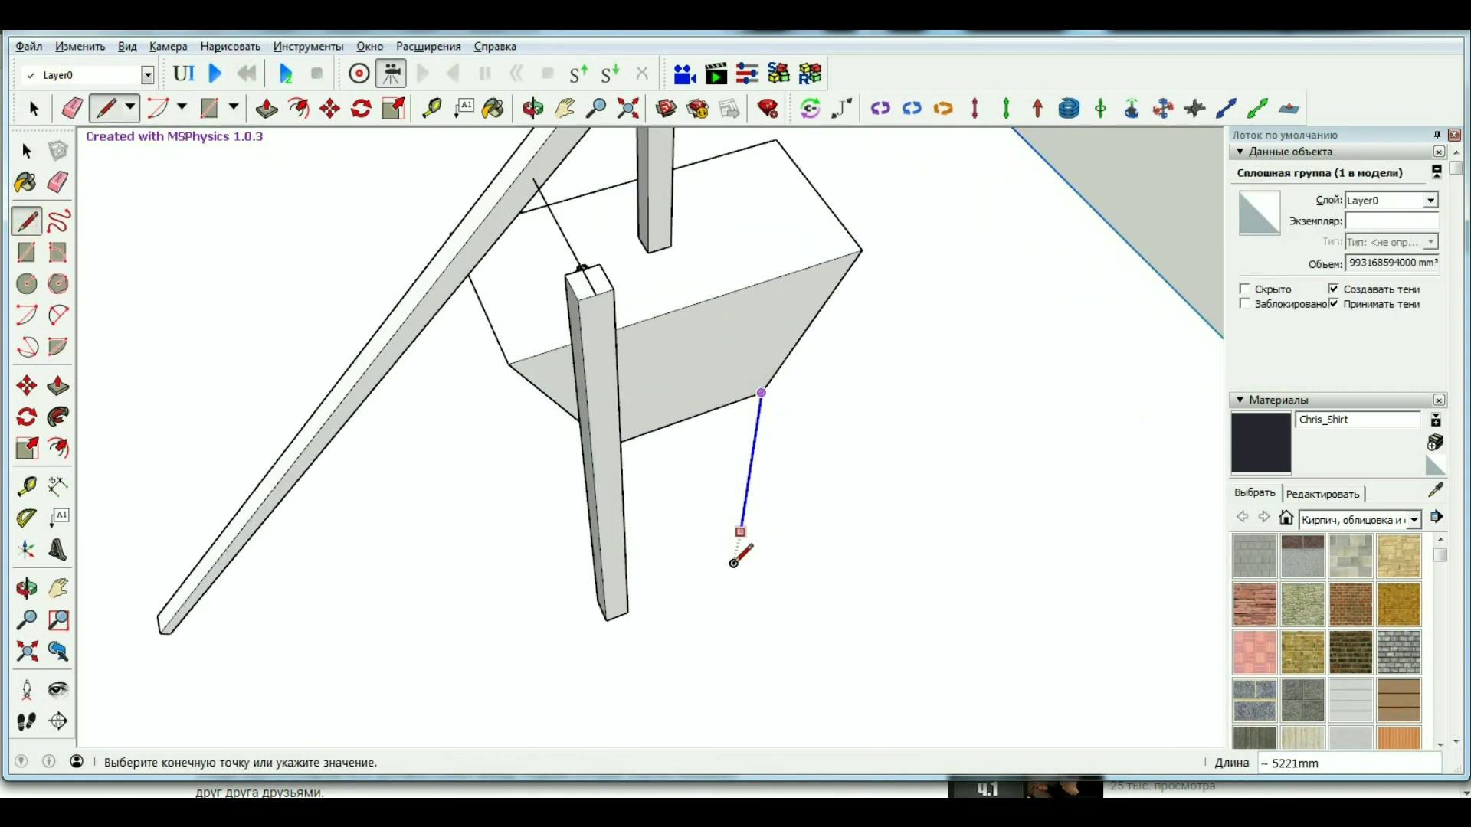
scroll(912, 398, "down", 3)
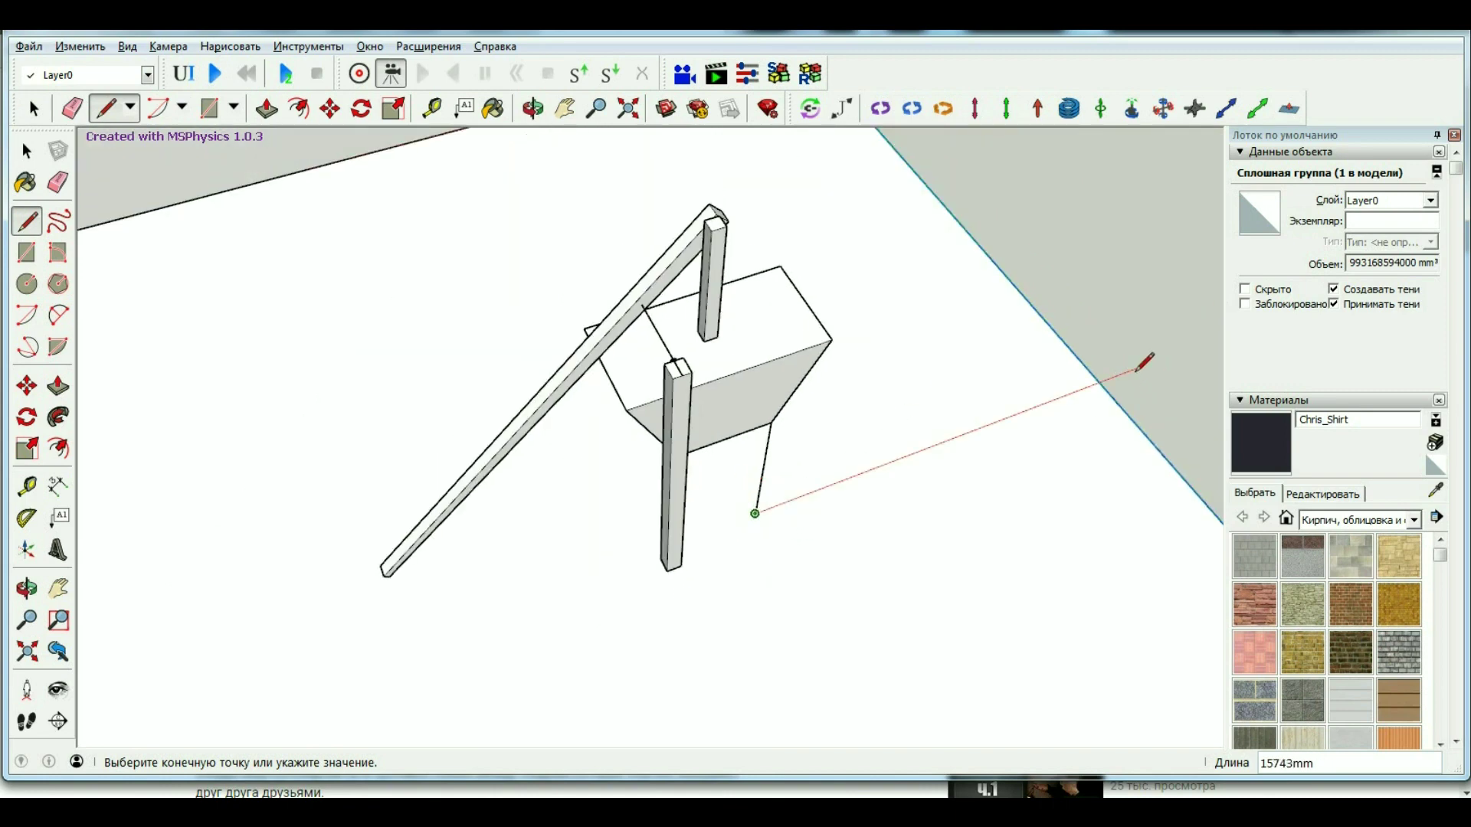
scroll(289, 667, "down", 4)
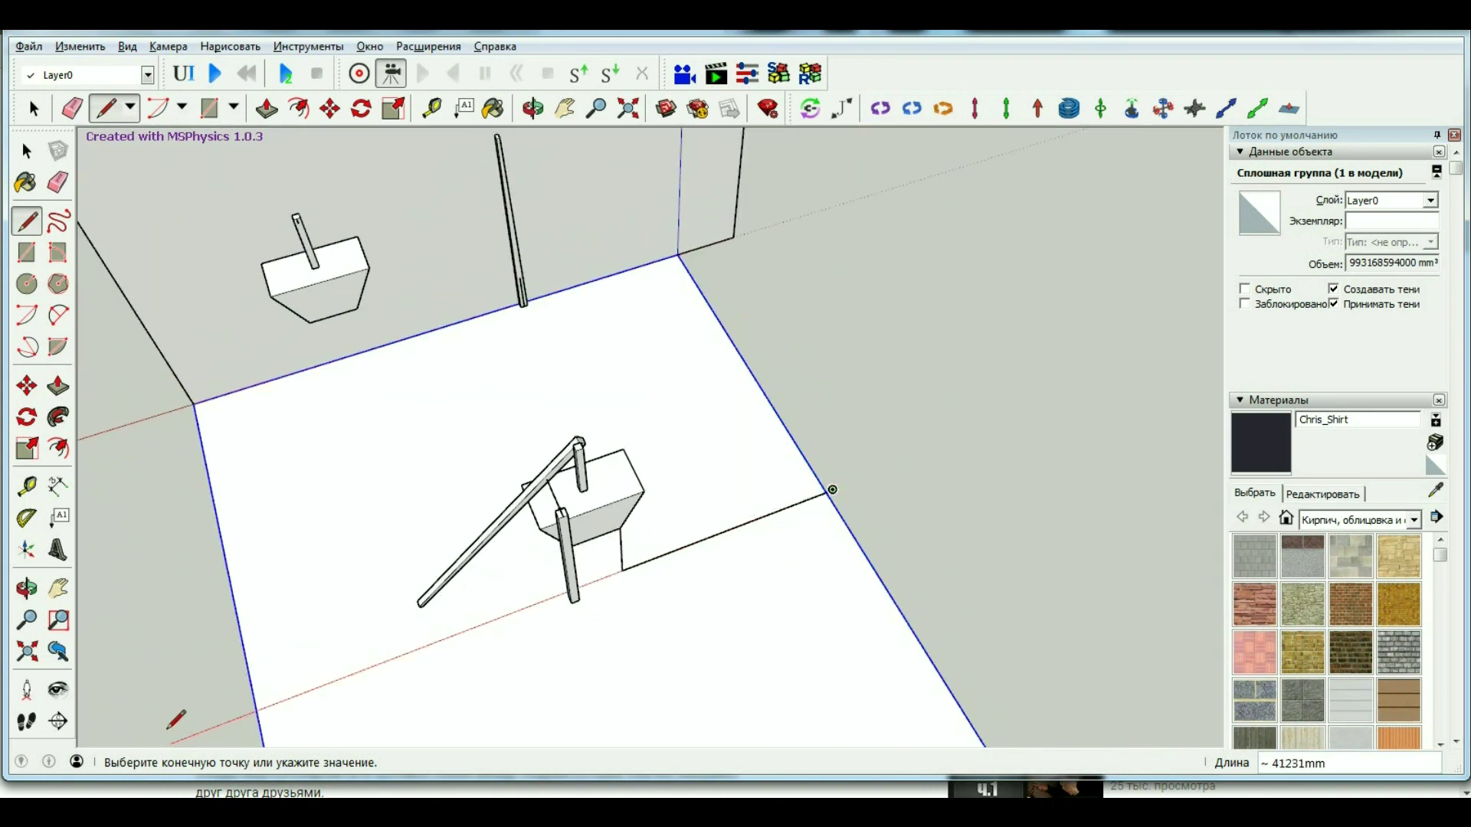
key("space")
scroll(525, 551, "up", 3)
scroll(525, 551, "up", 3)
Run and reset the simulation, then replay it from a low side view.
left_click(217, 74)
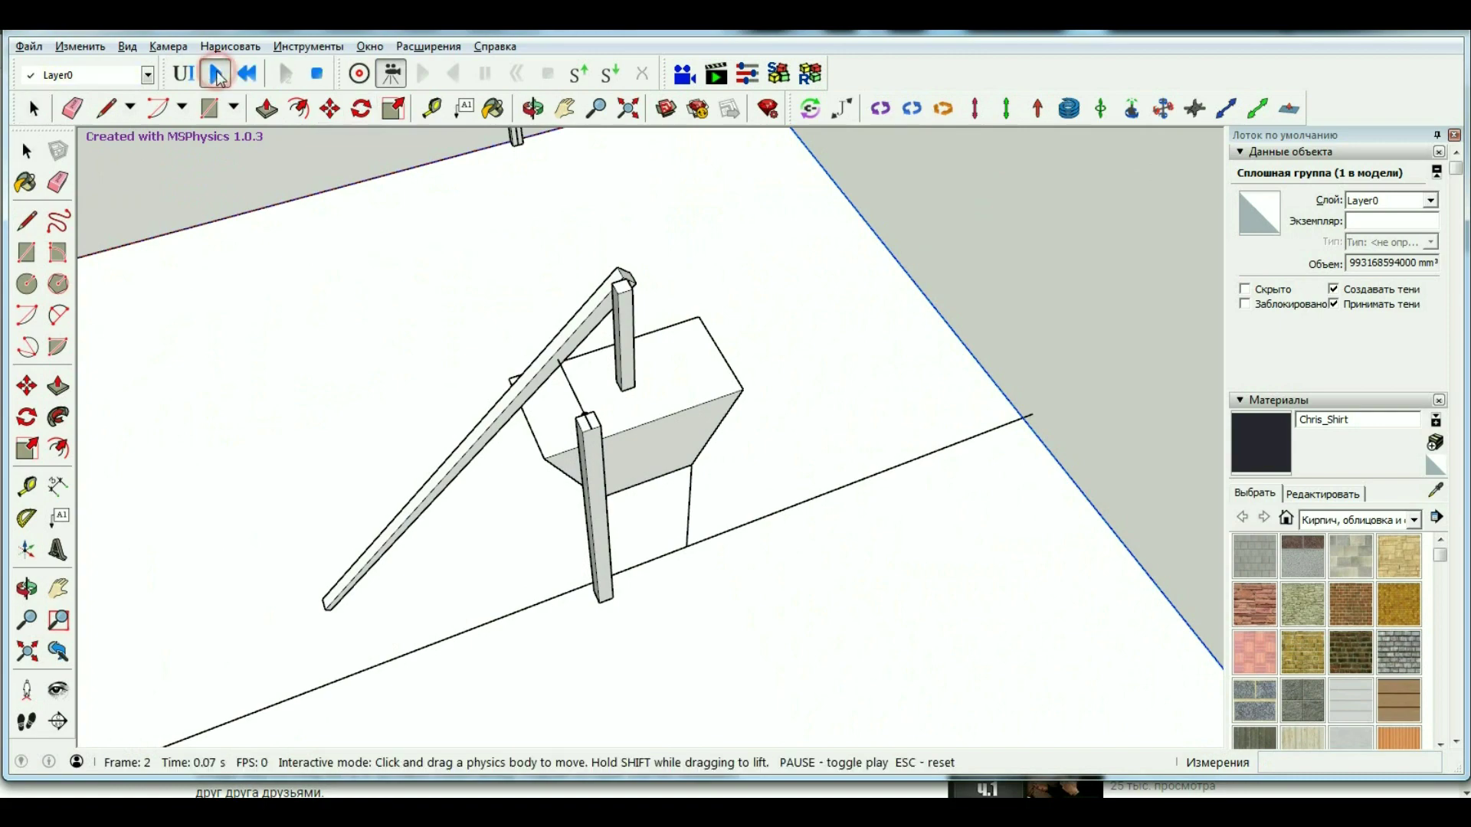
key("Escape")
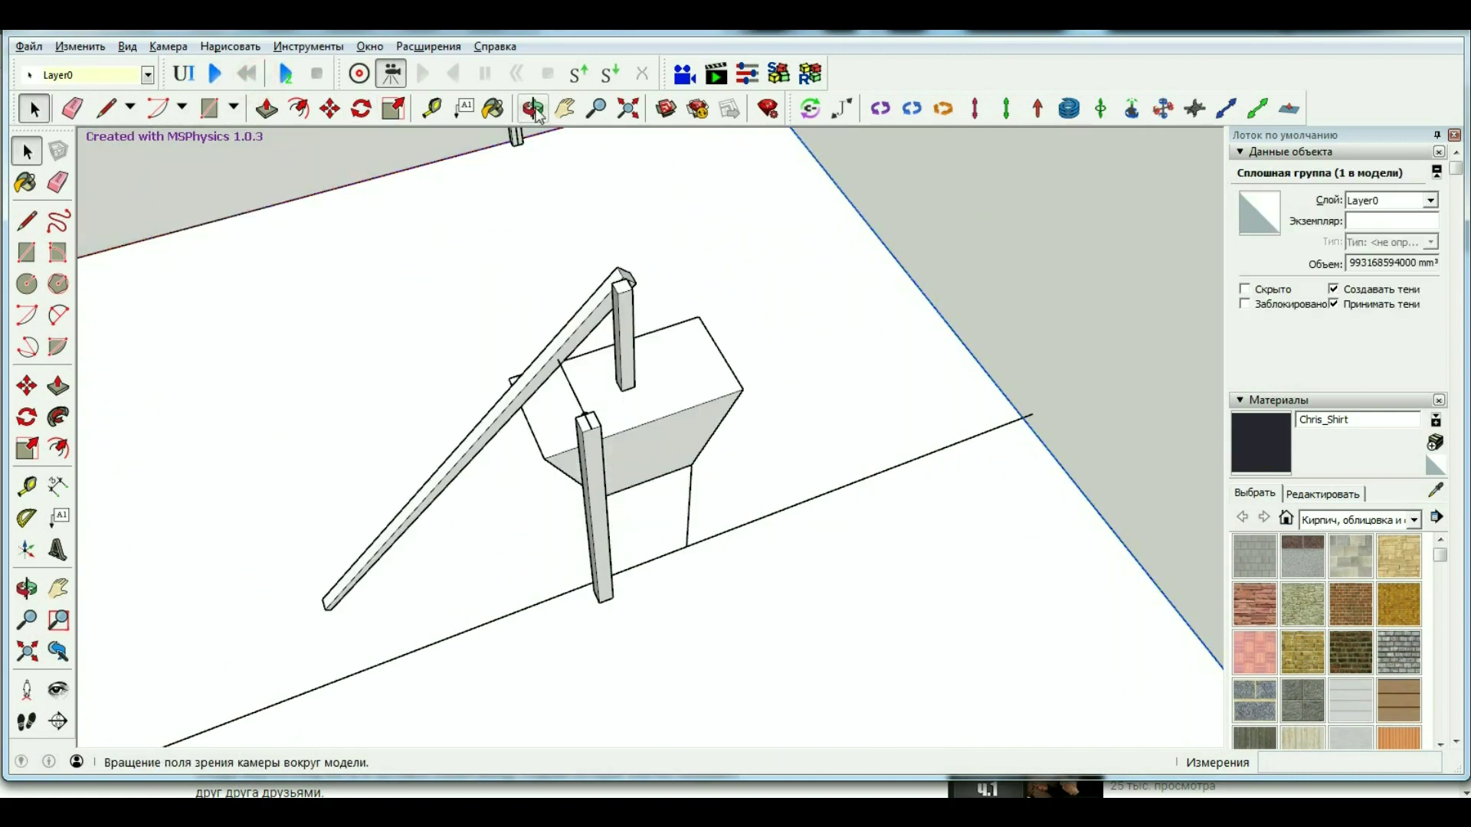
left_click_drag(638, 535, 574, 462)
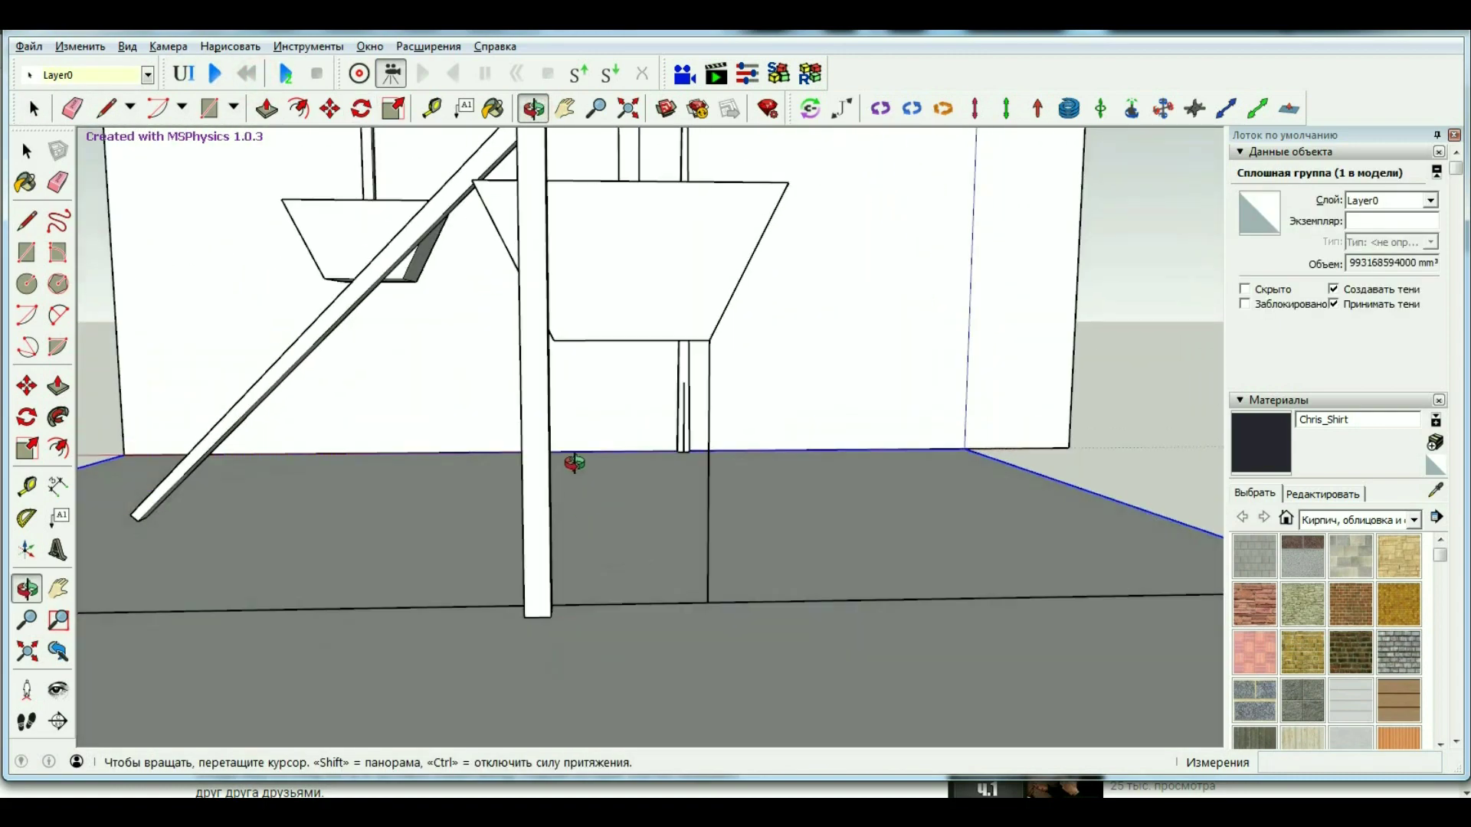
left_click(218, 75)
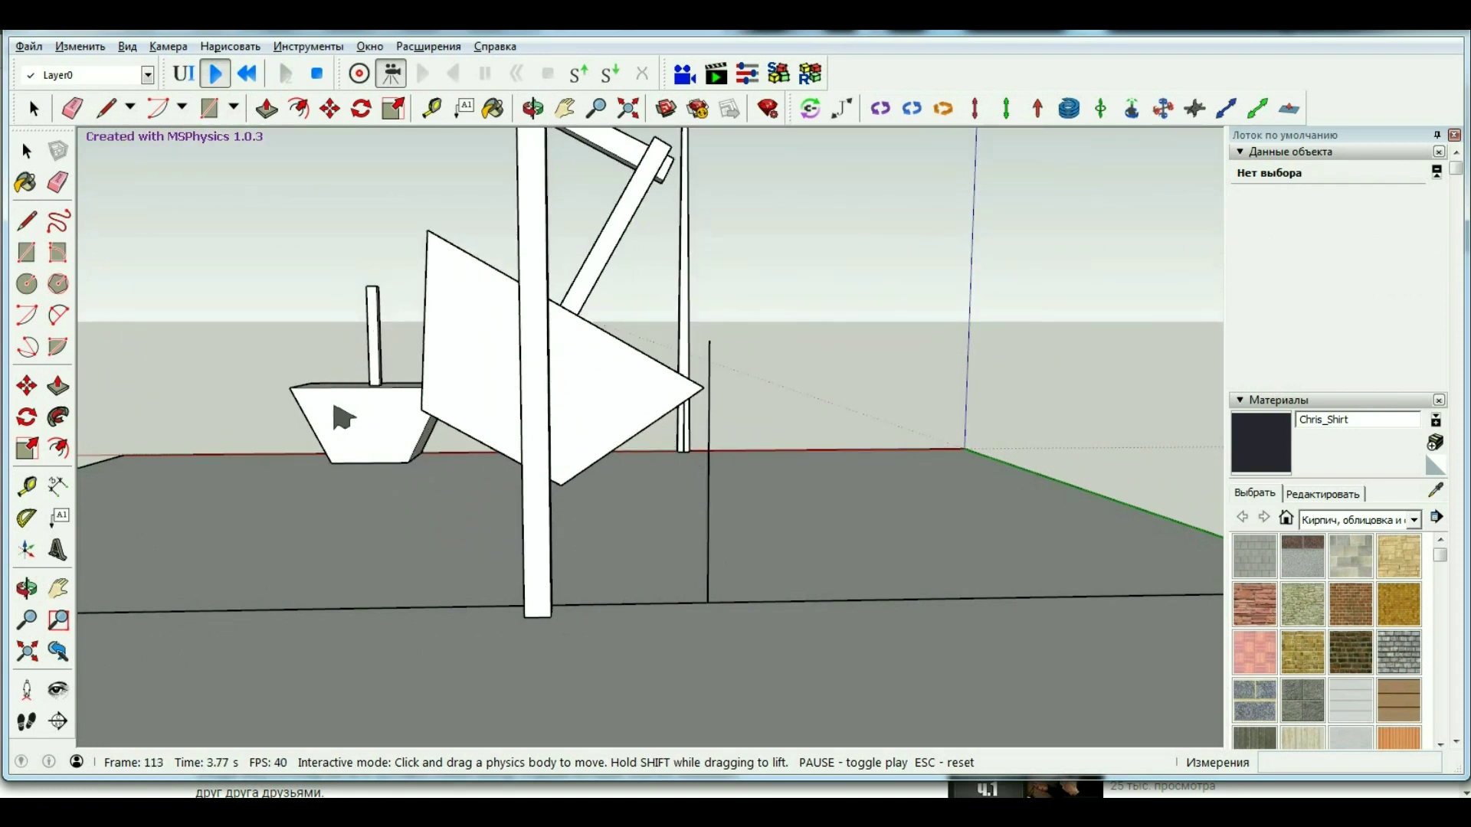
left_click(247, 74)
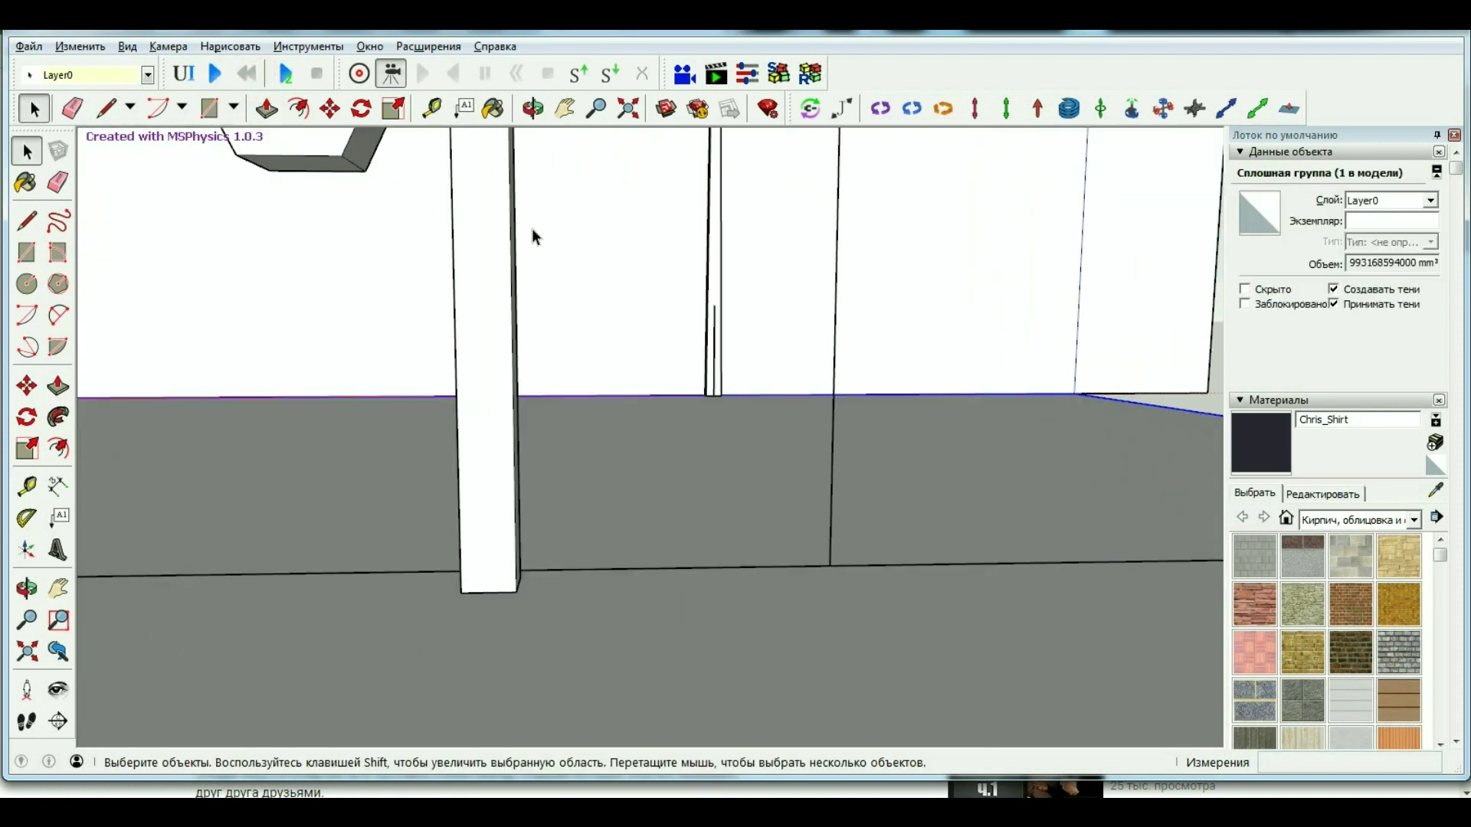
left_click(538, 114)
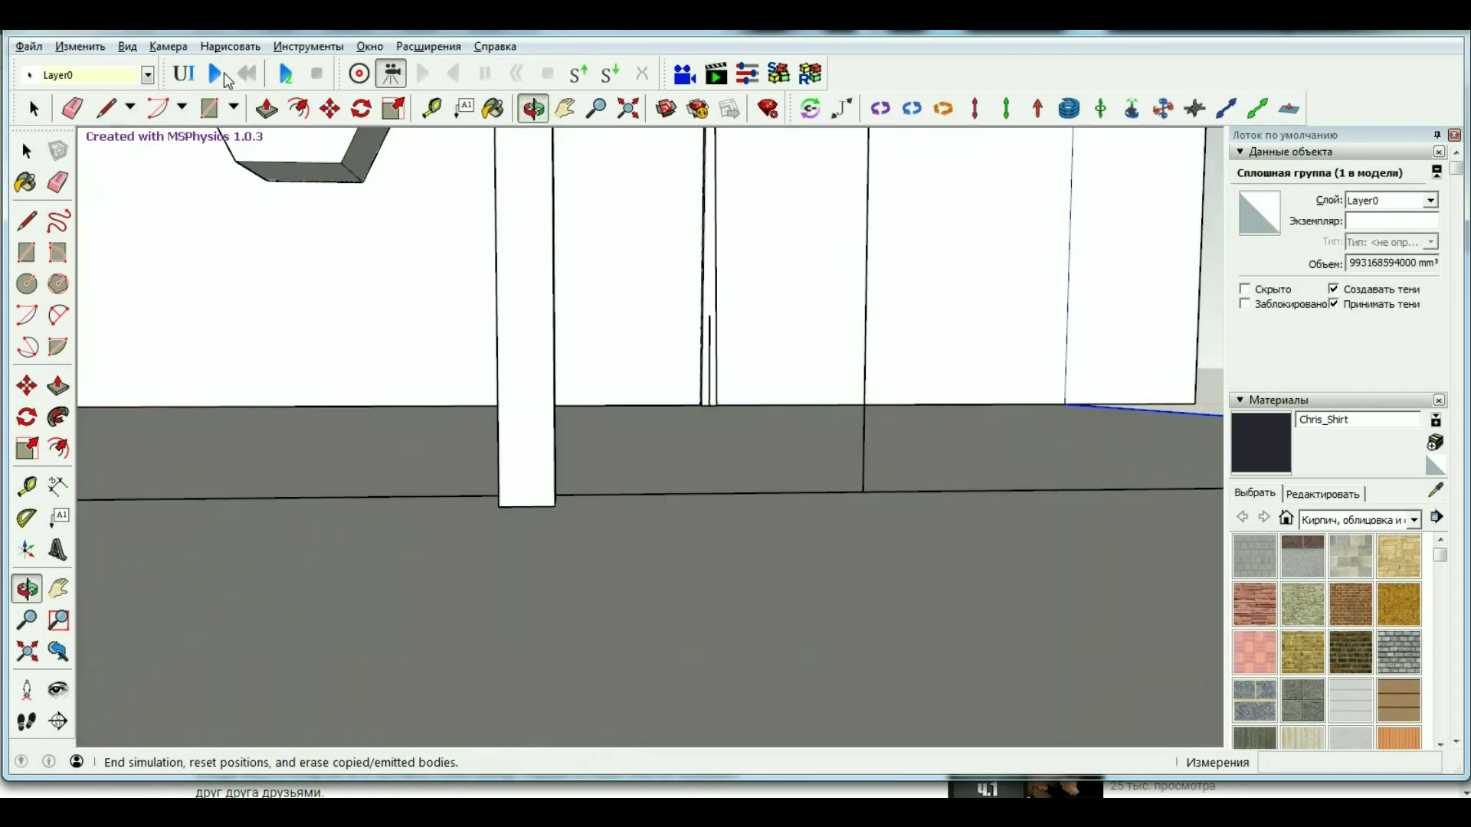
Replay the lever simulation twice more, resetting to the start pose each time.
left_click(216, 74)
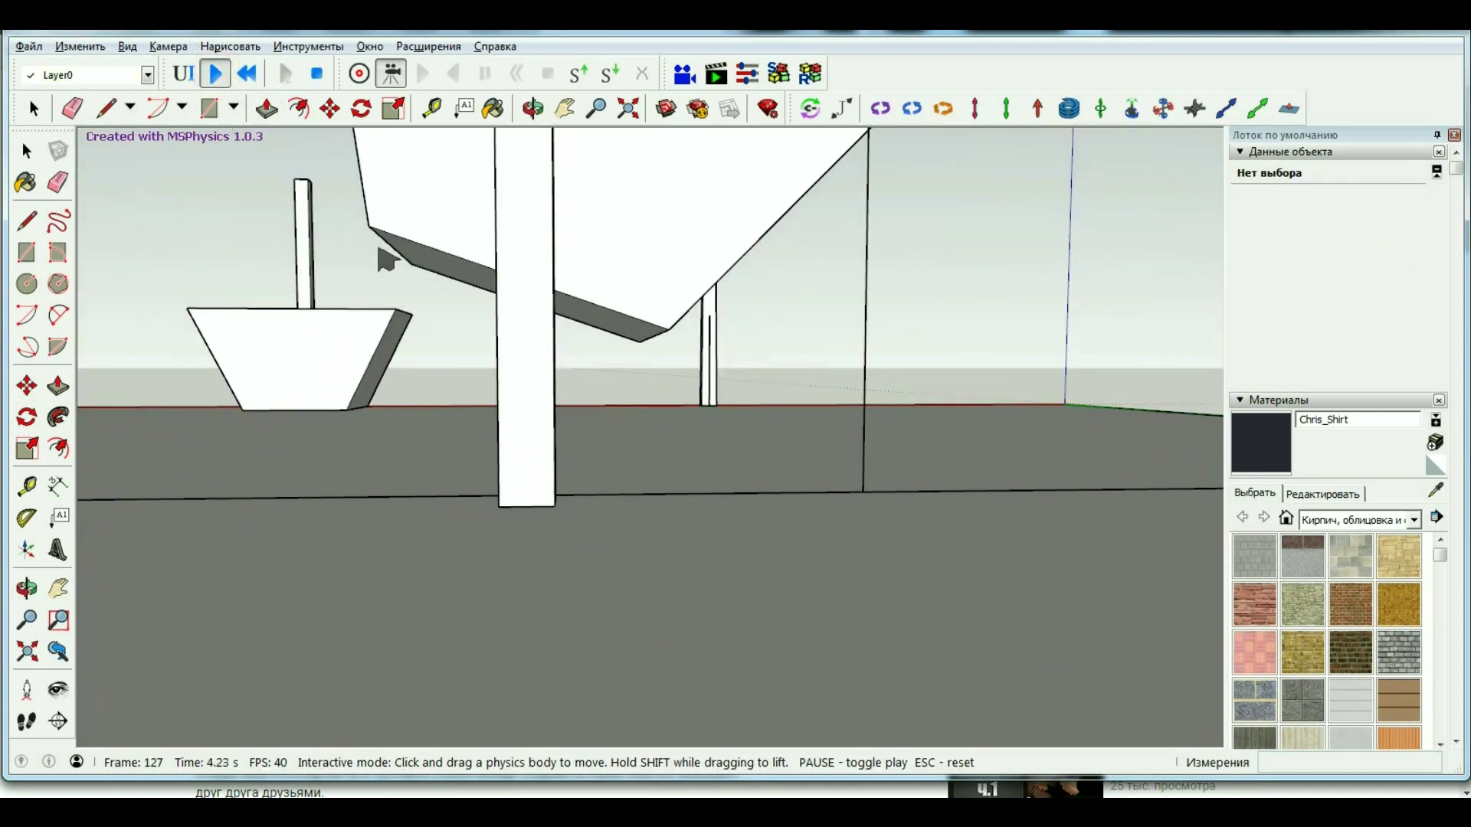
left_click(245, 75)
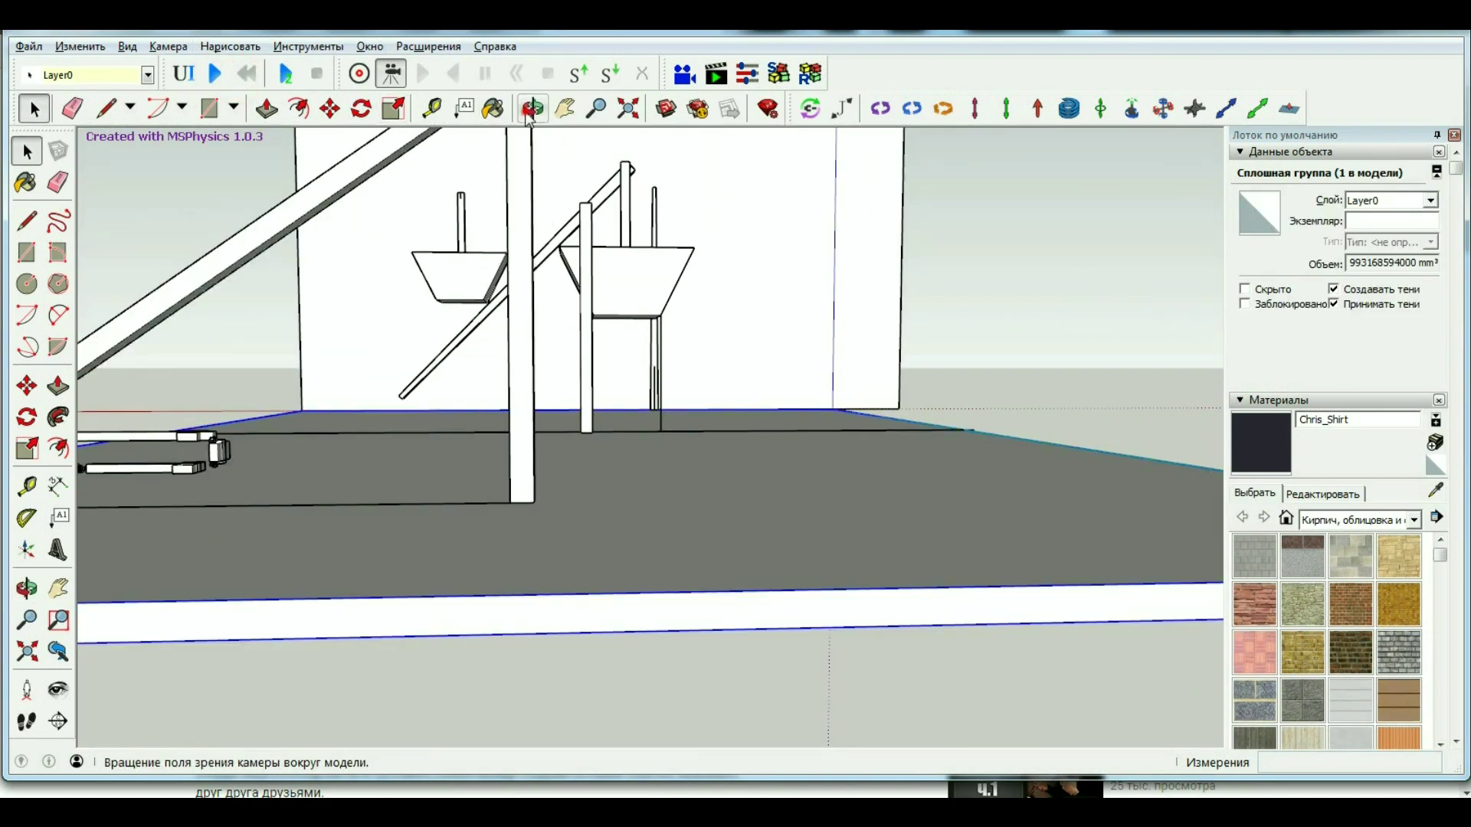
left_click(529, 111)
left_click(213, 77)
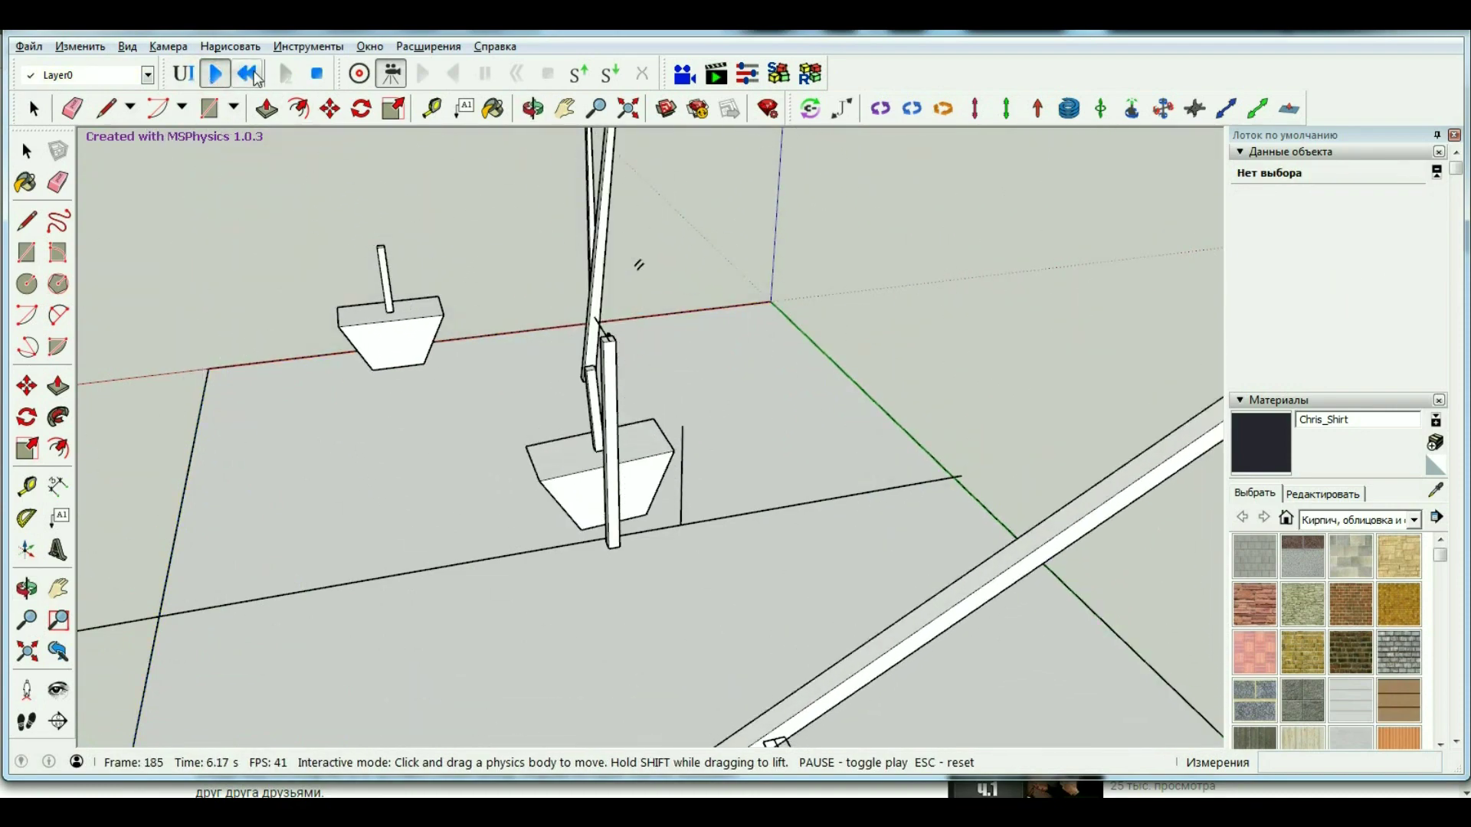
key("Escape")
scroll(392, 475, "up", 3)
scroll(433, 557, "up", 3)
left_click(423, 487)
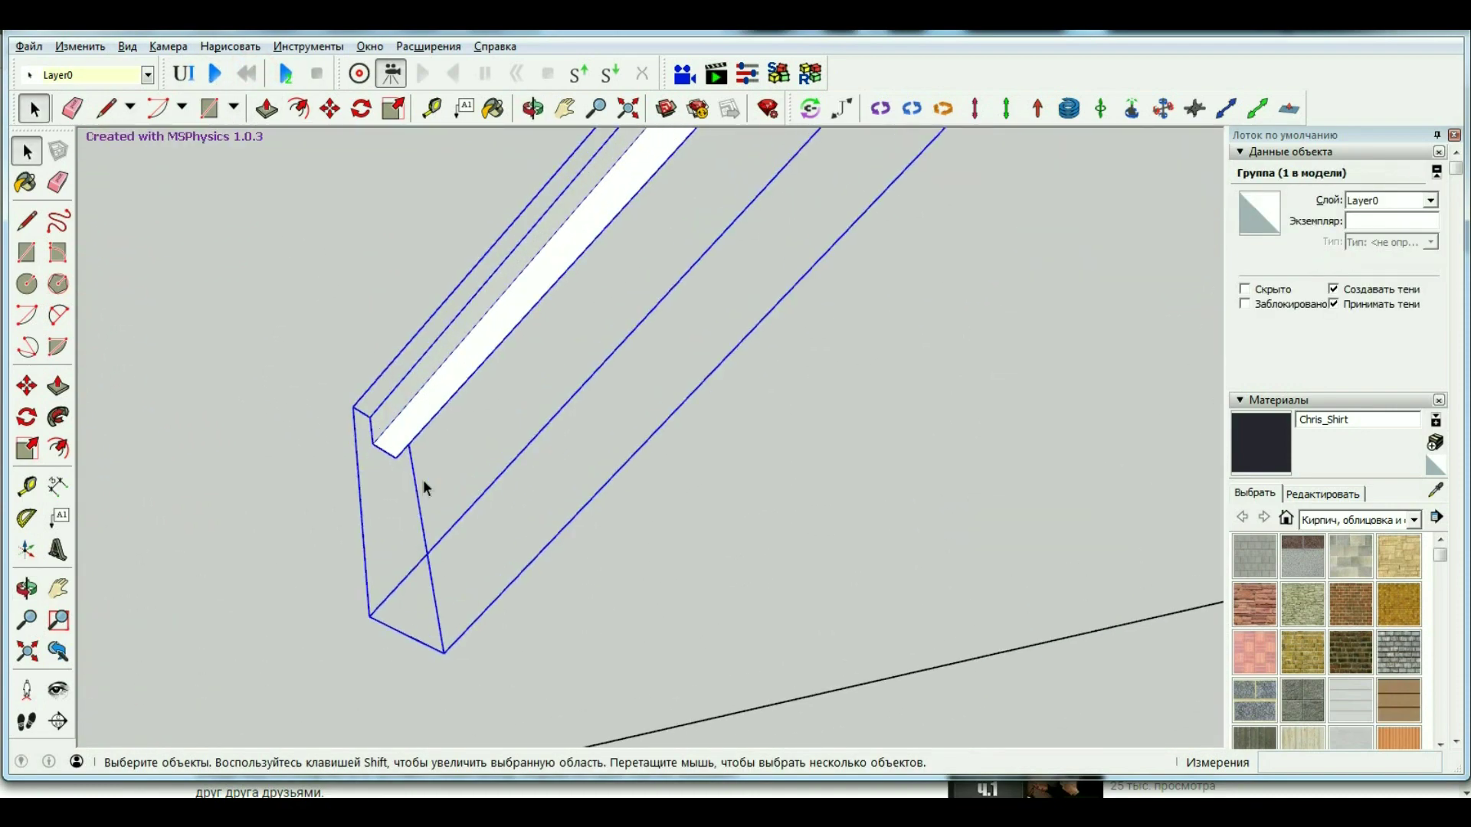
left_click(553, 109)
mouse_move(400, 388)
left_mouse_down()
mouse_move(461, 593)
mouse_move(243, 594)
mouse_move(371, 614)
mouse_move(252, 695)
mouse_move(264, 637)
mouse_move(233, 591)
mouse_move(285, 595)
mouse_move(299, 614)
mouse_move(368, 563)
mouse_move(614, 623)
mouse_move(677, 561)
mouse_move(620, 617)
mouse_move(636, 441)
mouse_move(926, 414)
mouse_move(863, 401)
mouse_move(401, 480)
mouse_move(525, 627)
left_mouse_up()
scroll(526, 626, "up", 5)
mouse_move(430, 505)
left_mouse_down()
mouse_move(756, 558)
mouse_move(493, 571)
mouse_move(515, 402)
mouse_move(509, 482)
mouse_move(486, 508)
mouse_move(492, 563)
mouse_move(496, 530)
left_mouse_up()
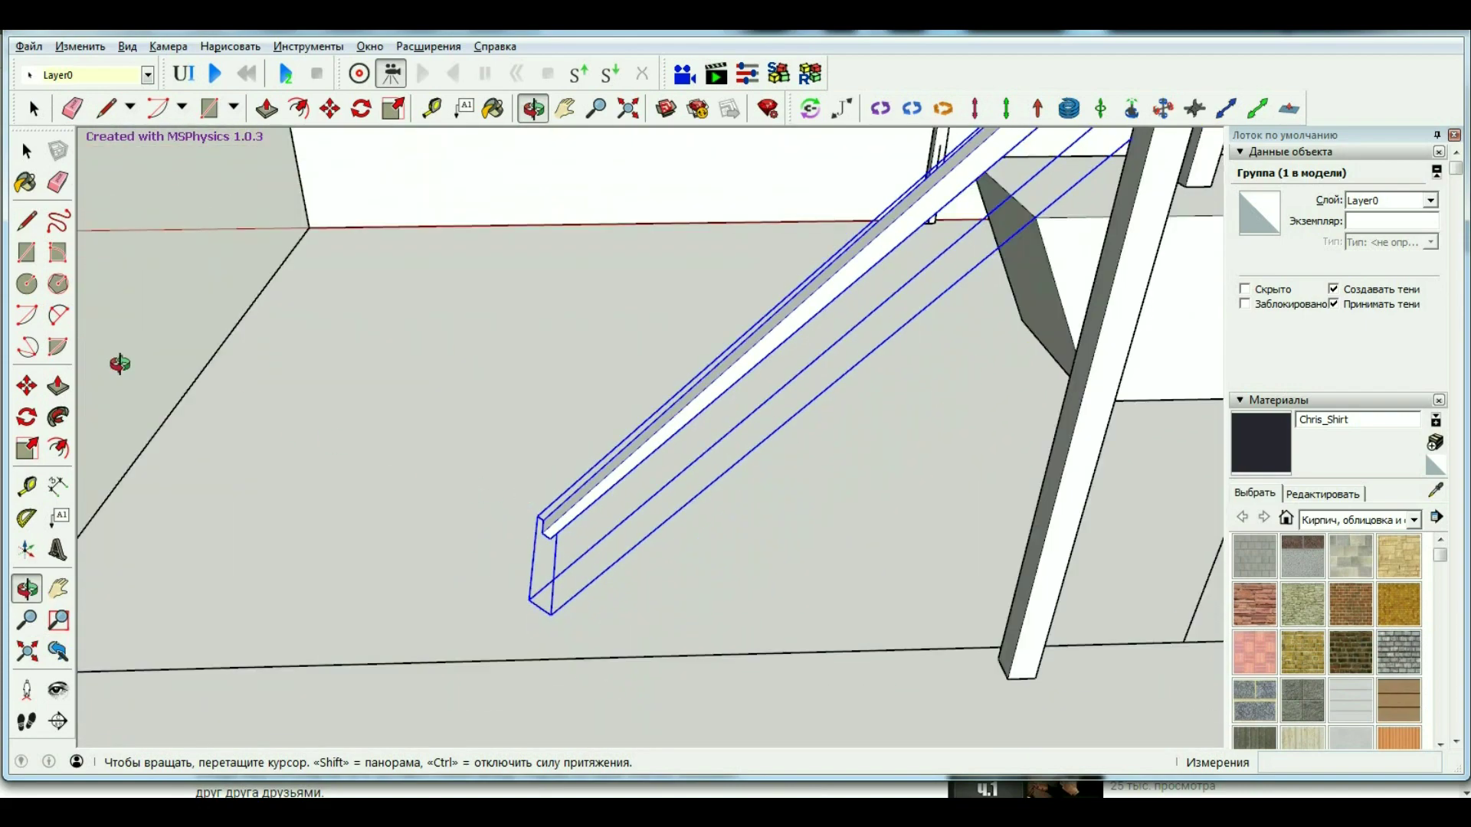